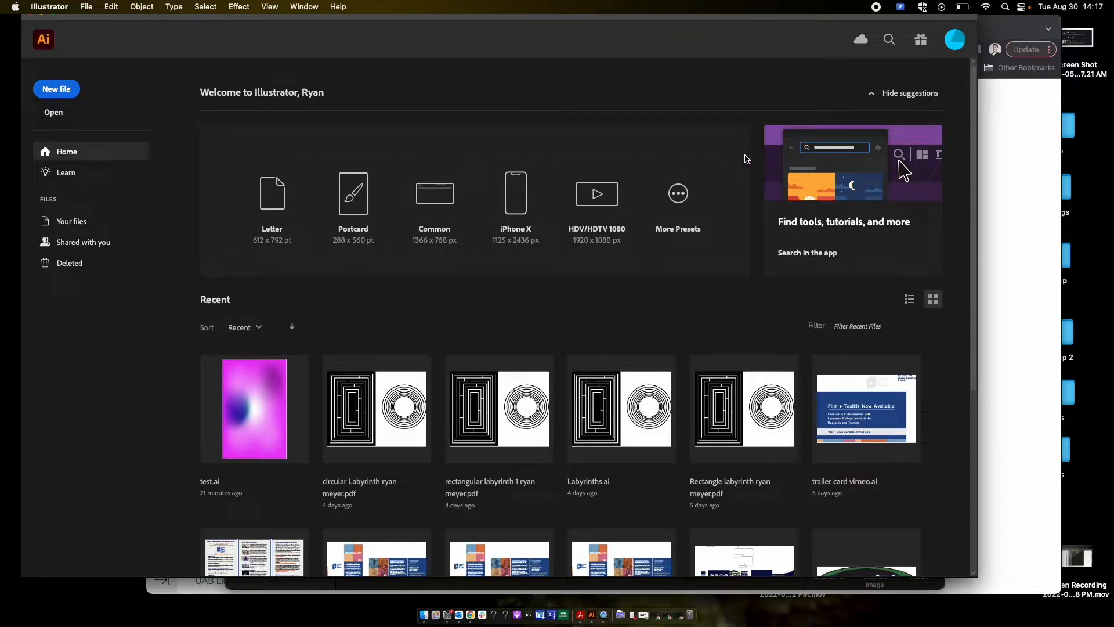
- Create a new 11 x 17 in portrait document in CMYK Color with High (300 ppi) raster effects
{"action": "left_click", "coordinate": [55, 91]}
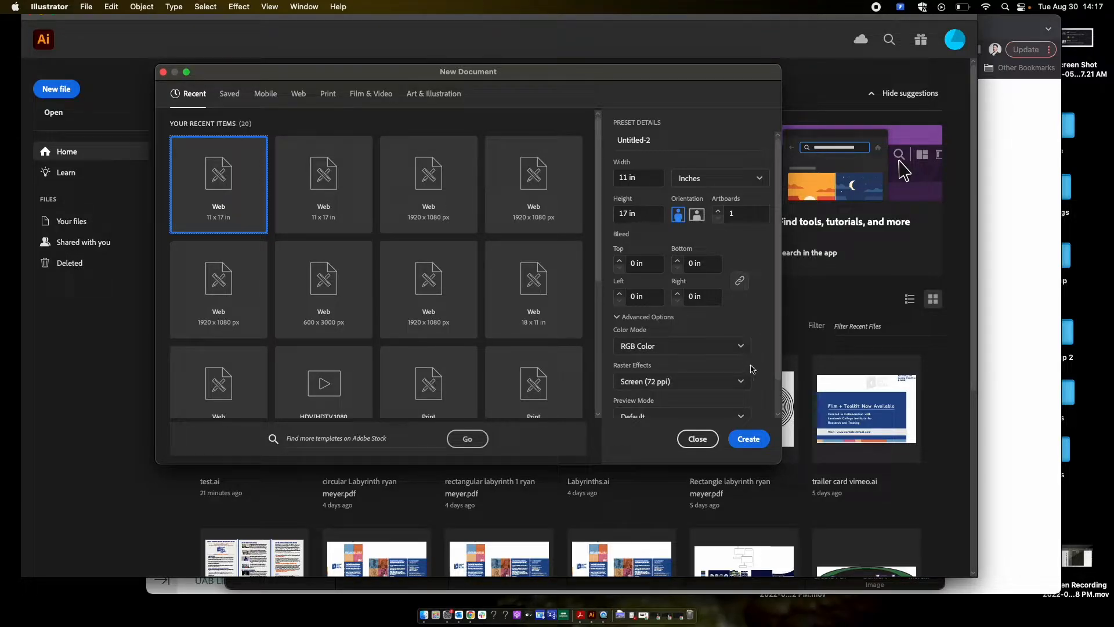
{"action": "scroll", "coordinate": [764, 352], "scroll_direction": "down", "scroll_amount": 2}
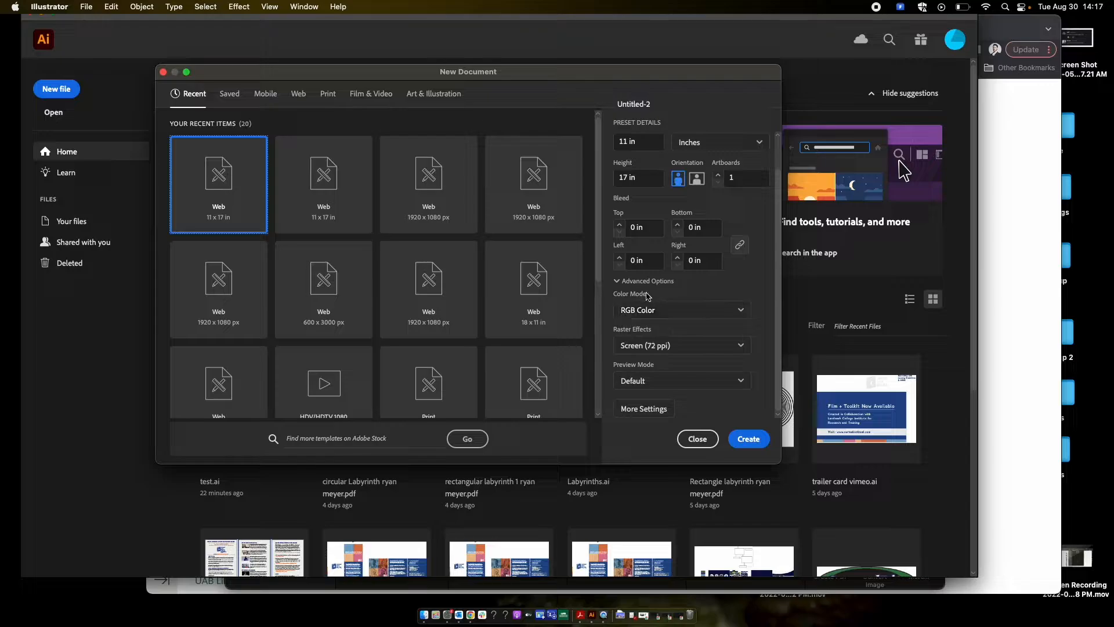
{"action": "left_click", "coordinate": [688, 309]}
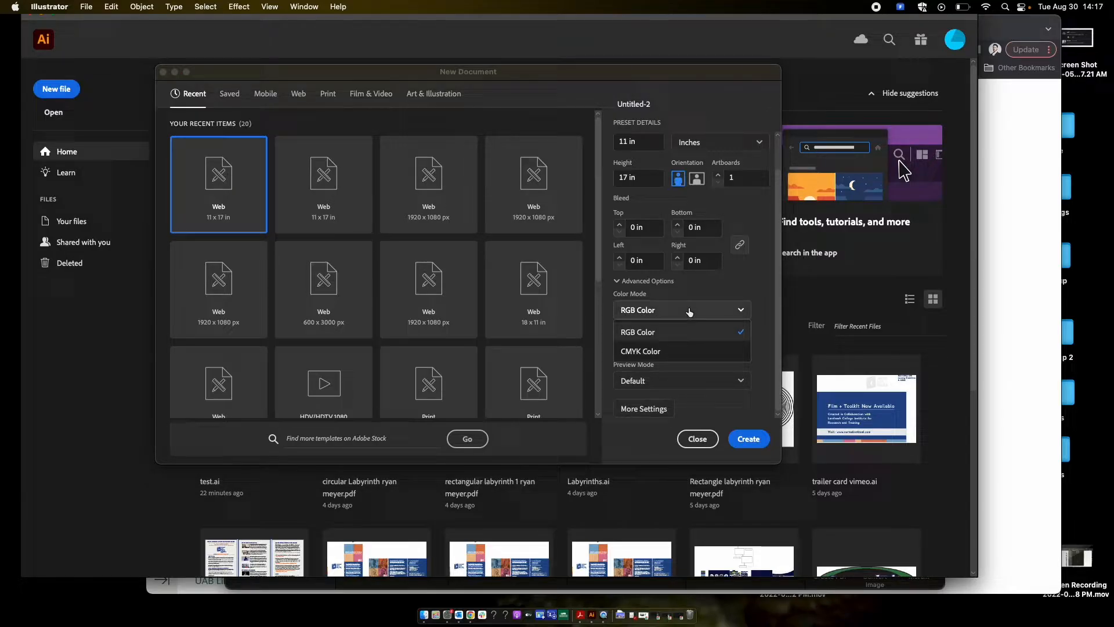
{"action": "left_click", "coordinate": [670, 351]}
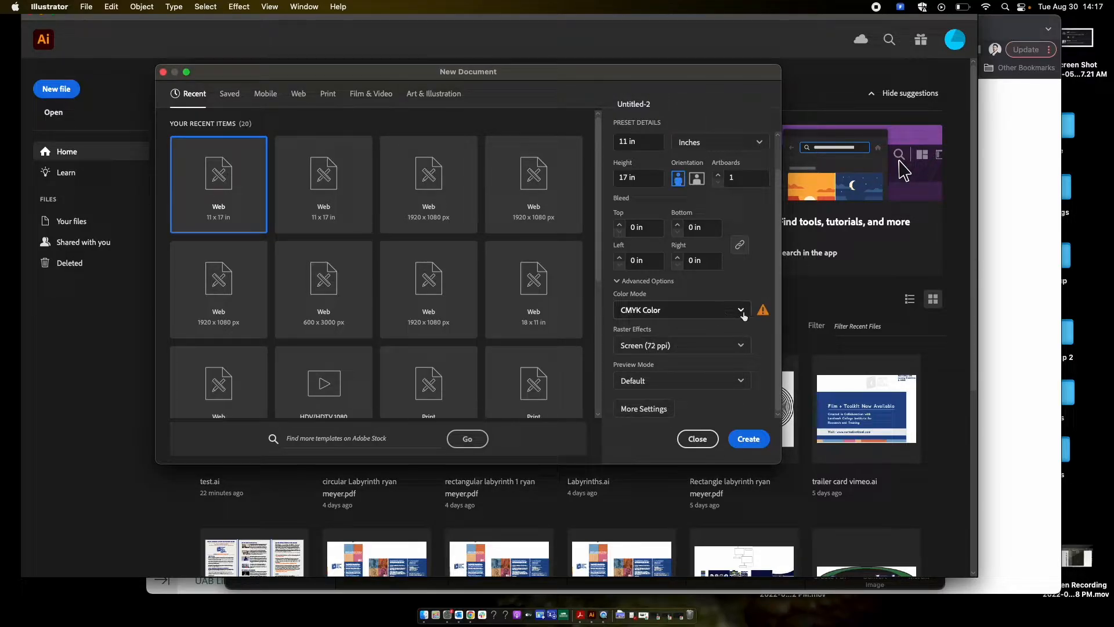
{"action": "left_click", "coordinate": [709, 346]}
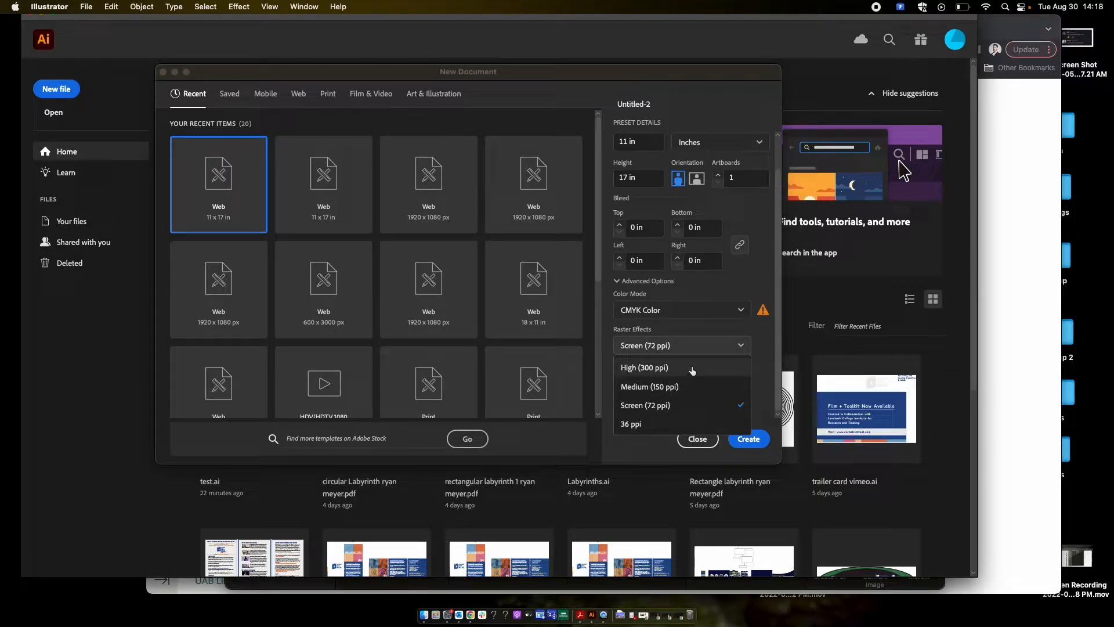
{"action": "left_click", "coordinate": [629, 335]}
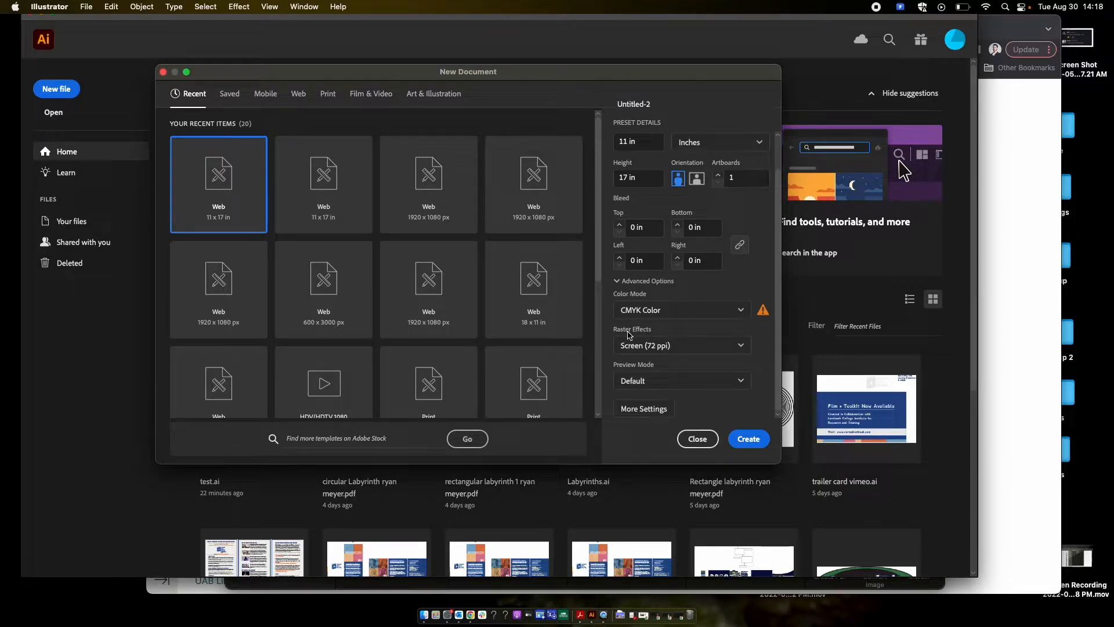
{"action": "left_click", "coordinate": [660, 346]}
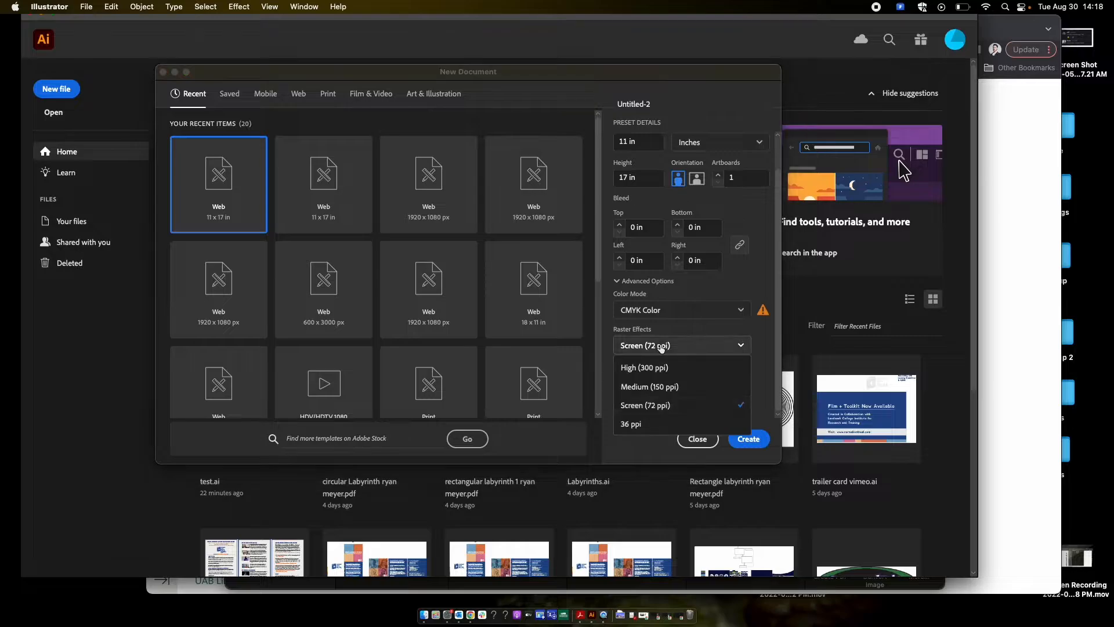
{"action": "left_click", "coordinate": [705, 367]}
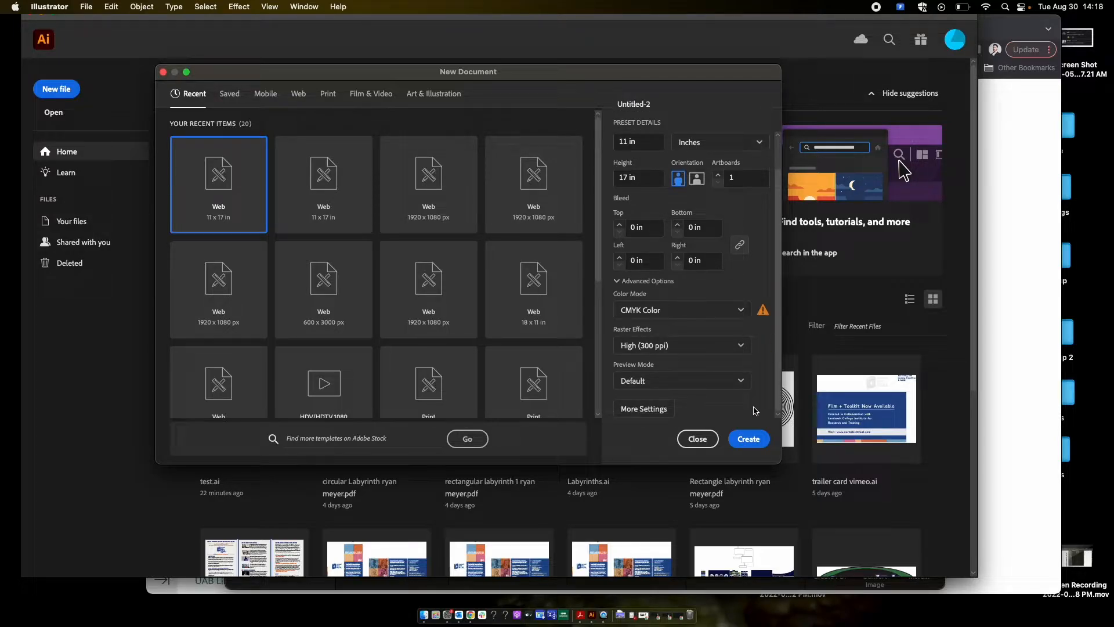
{"action": "left_click", "coordinate": [749, 440]}
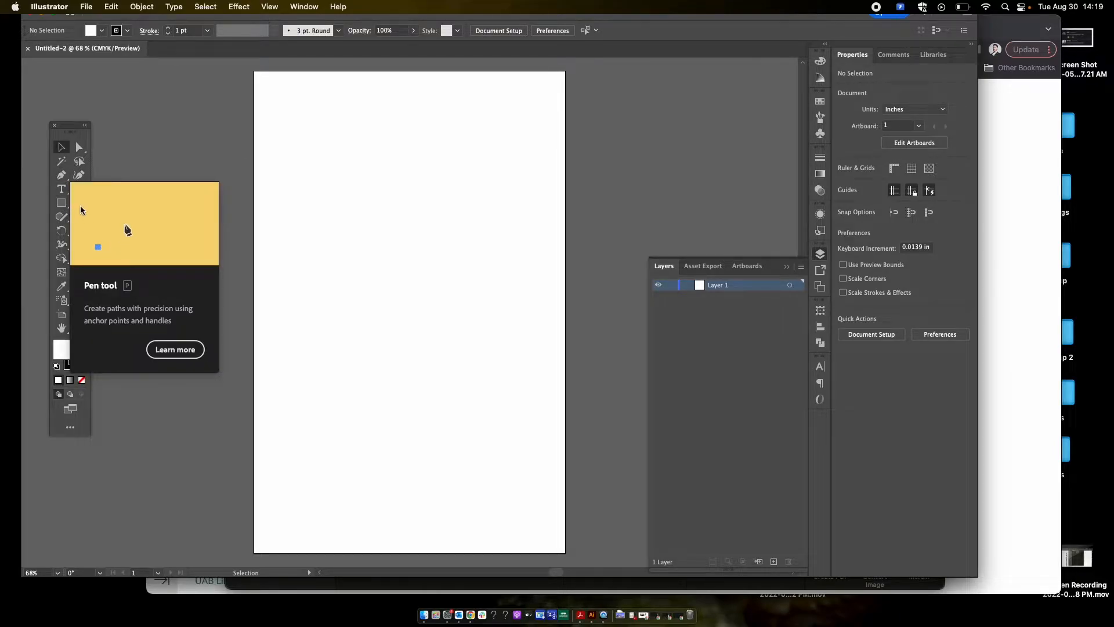
- Draw a closed freeform shape about 1.2 in wide and 1.4 in high in the artboard's upper middle with the Pen tool, mixing curved and straight segments
{"action": "left_click", "coordinate": [62, 176]}
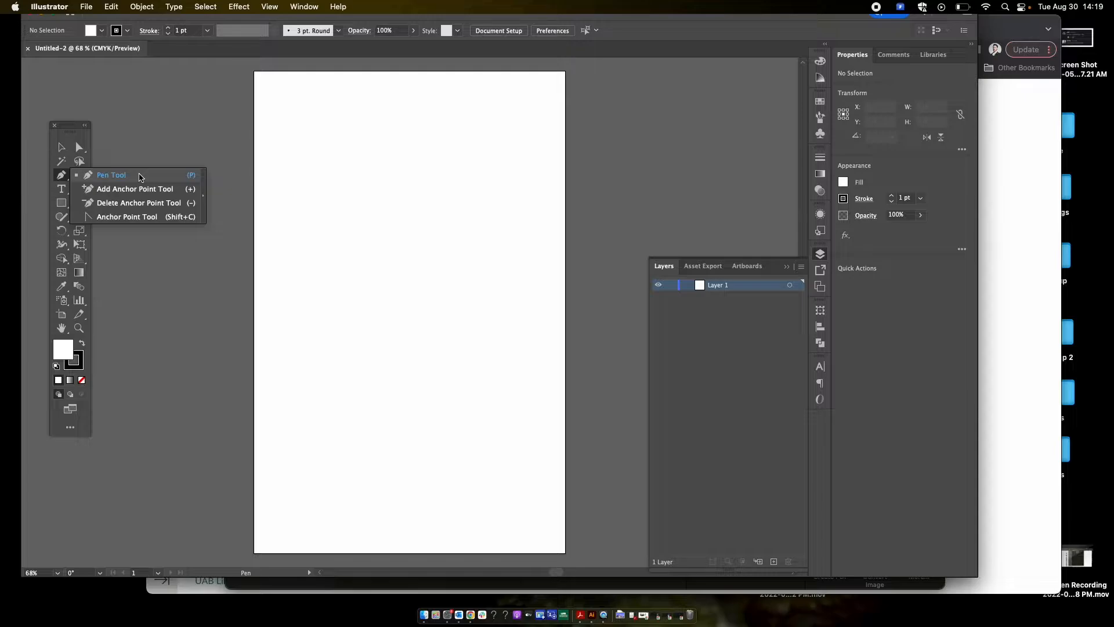
{"action": "left_click", "coordinate": [140, 175]}
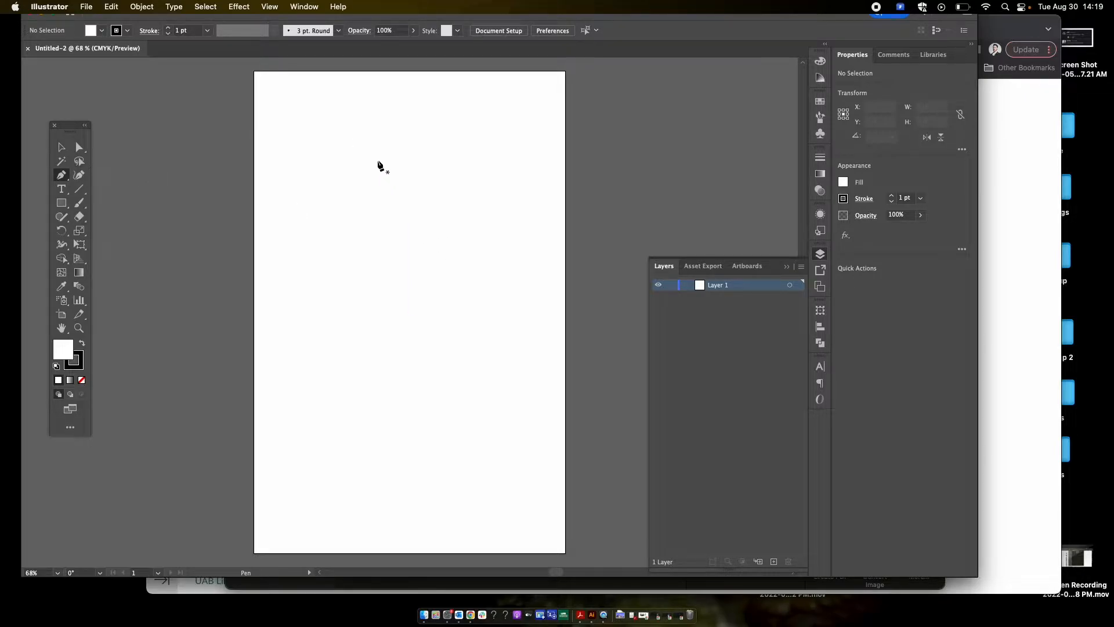
{"action": "left_click", "coordinate": [375, 149]}
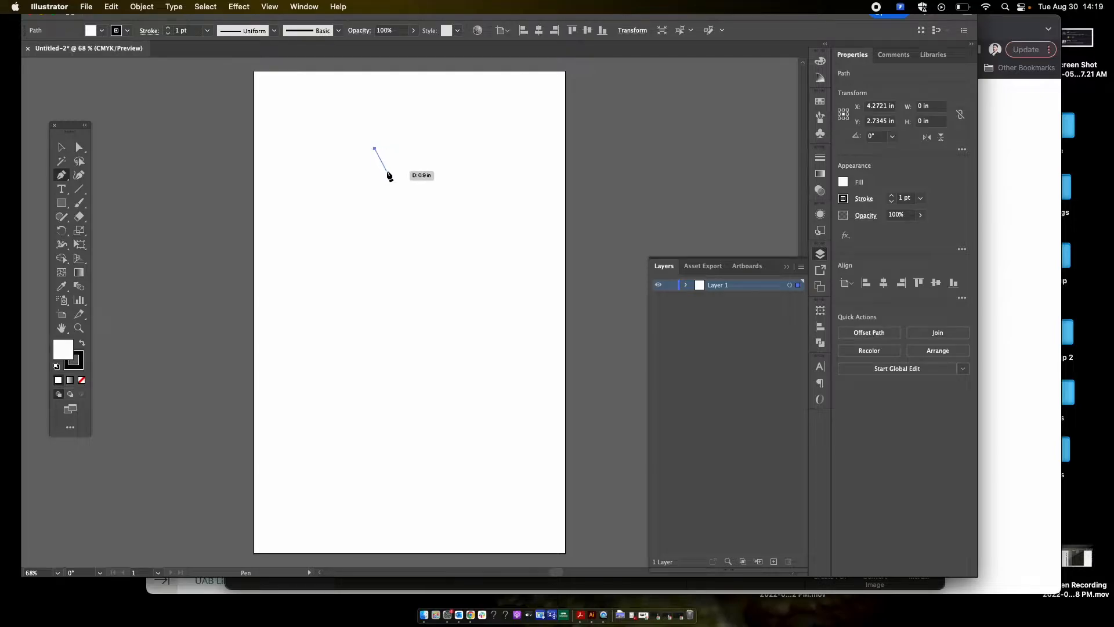
{"action": "left_click_drag", "start_coordinate": [370, 176], "coordinate": [375, 194]}
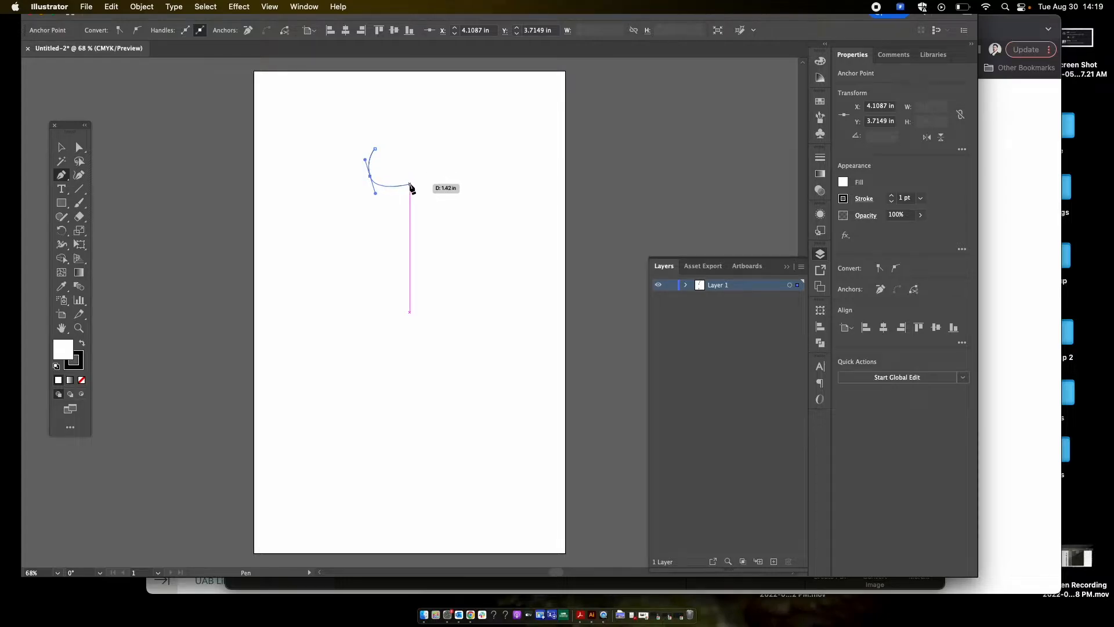
{"action": "left_click_drag", "start_coordinate": [404, 173], "coordinate": [380, 162]}
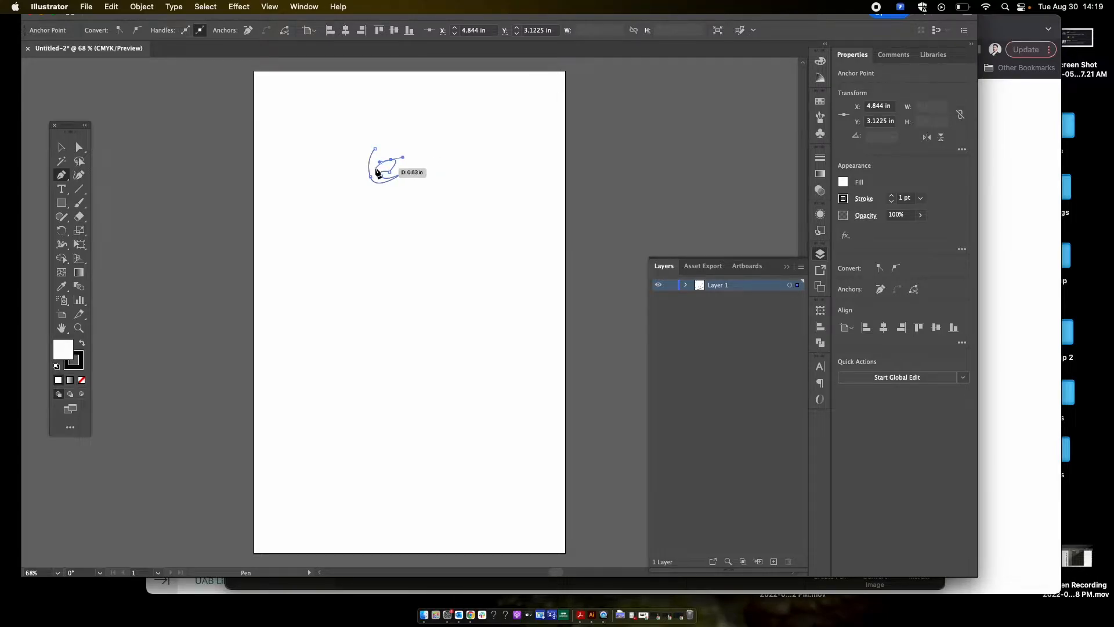
{"action": "left_click", "coordinate": [382, 165]}
{"action": "left_click", "coordinate": [376, 169]}
{"action": "left_click", "coordinate": [376, 160]}
{"action": "left_click", "coordinate": [391, 152]}
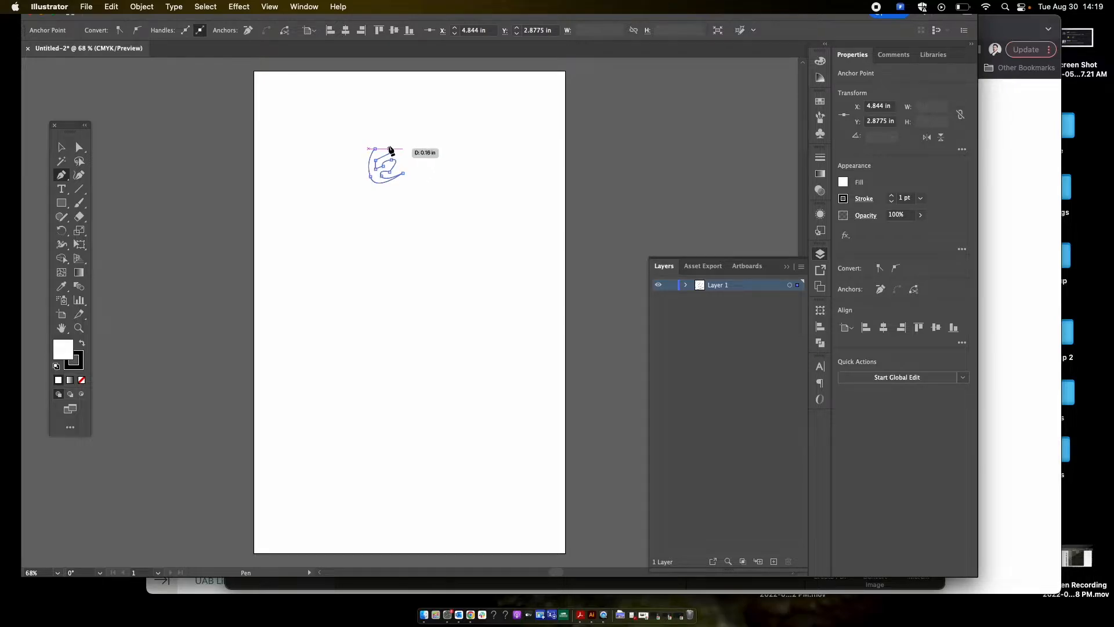
{"action": "left_click", "coordinate": [386, 144]}
{"action": "left_click", "coordinate": [382, 152]}
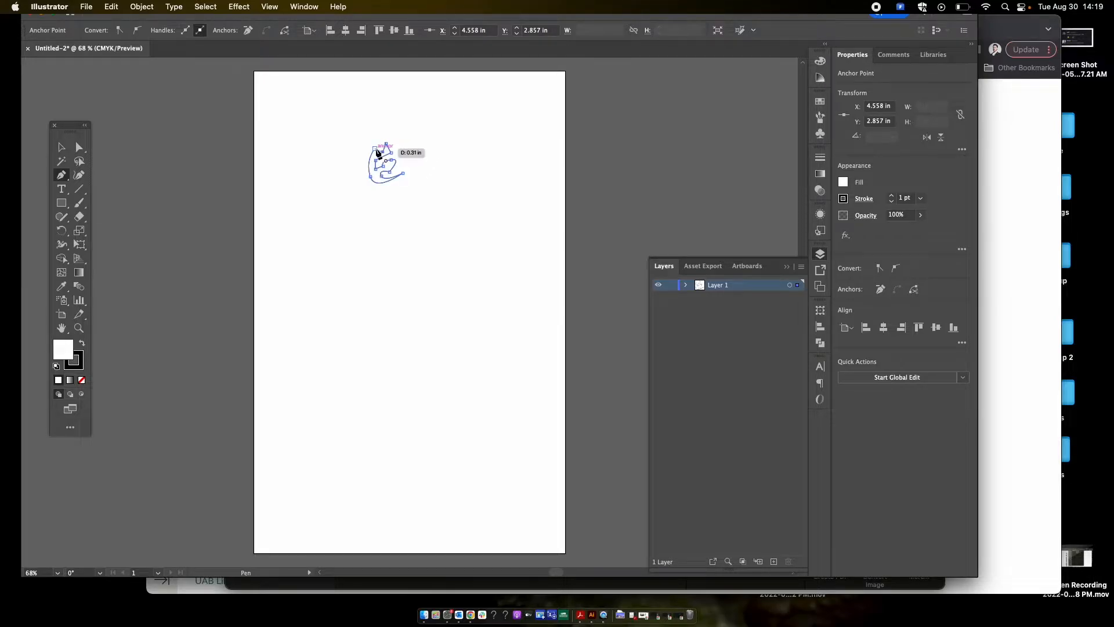
{"action": "left_click", "coordinate": [375, 149]}
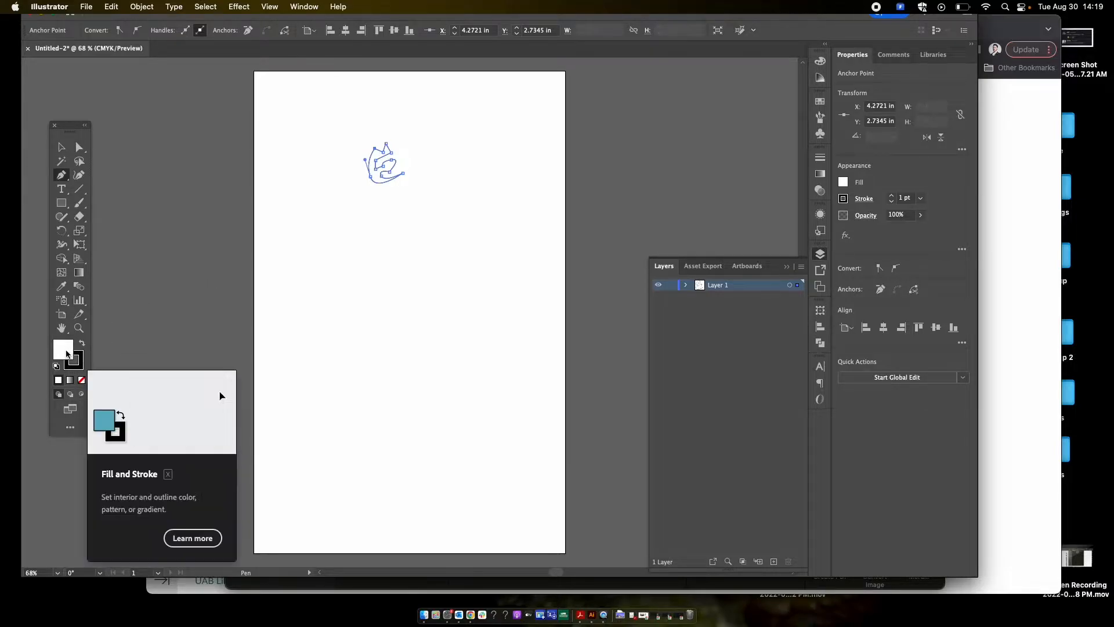
- Fill the drawn shape with black, hex 000000
{"action": "double_click", "coordinate": [67, 353]}
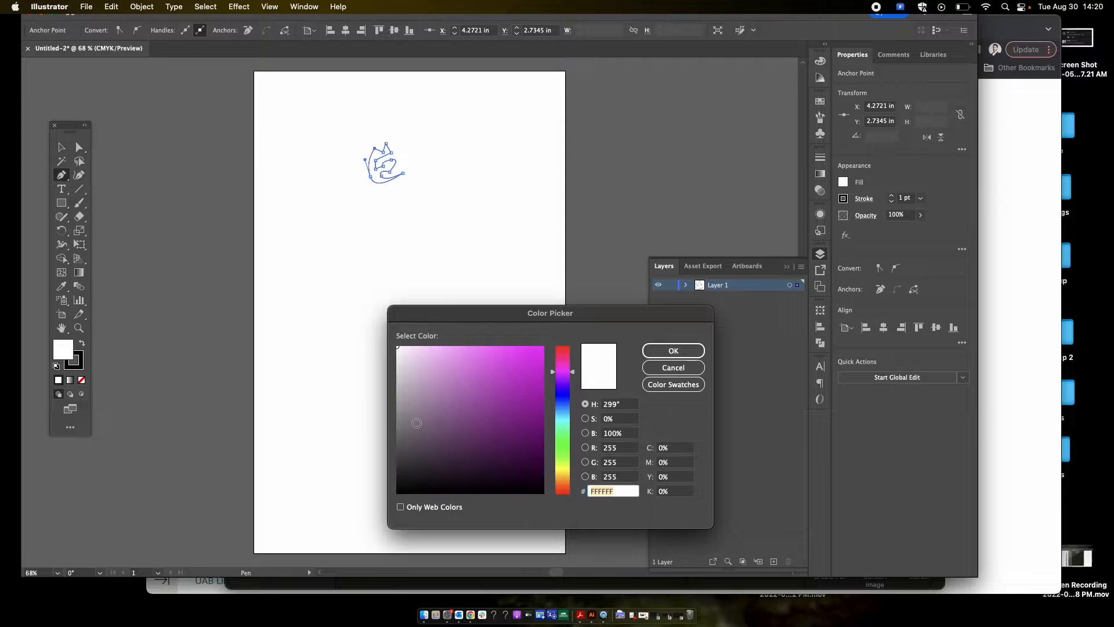
{"action": "type", "text": "000000"}
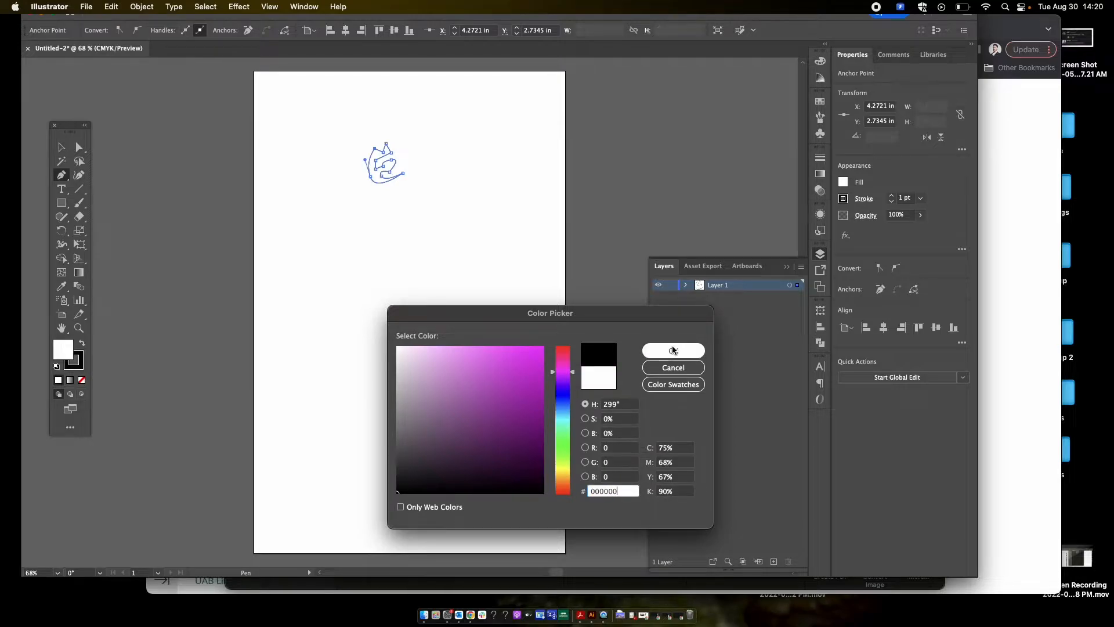
{"action": "left_click", "coordinate": [672, 349]}
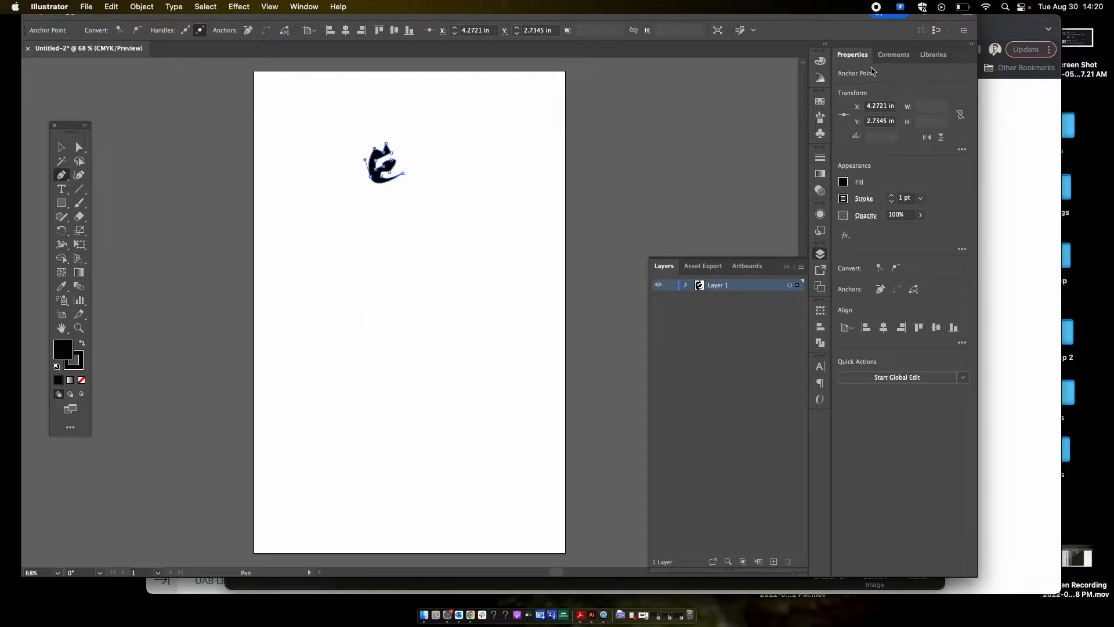
- Select the whole black shape and set its stroke to None
{"action": "left_click_drag", "start_coordinate": [851, 18], "coordinate": [871, 49]}
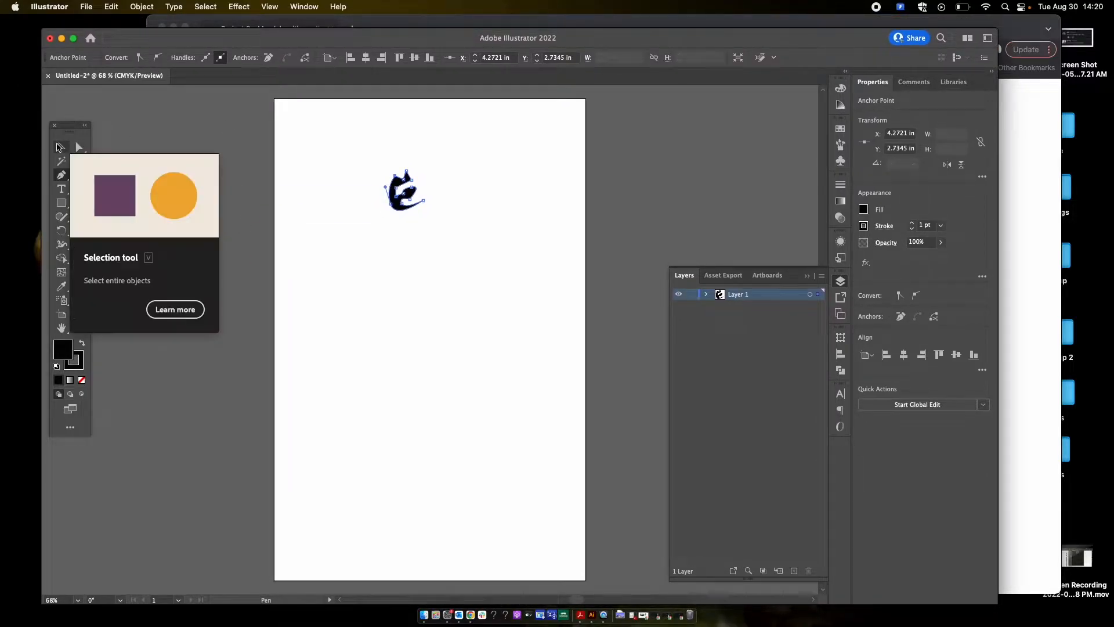
{"action": "left_click", "coordinate": [58, 145]}
{"action": "left_click", "coordinate": [519, 227]}
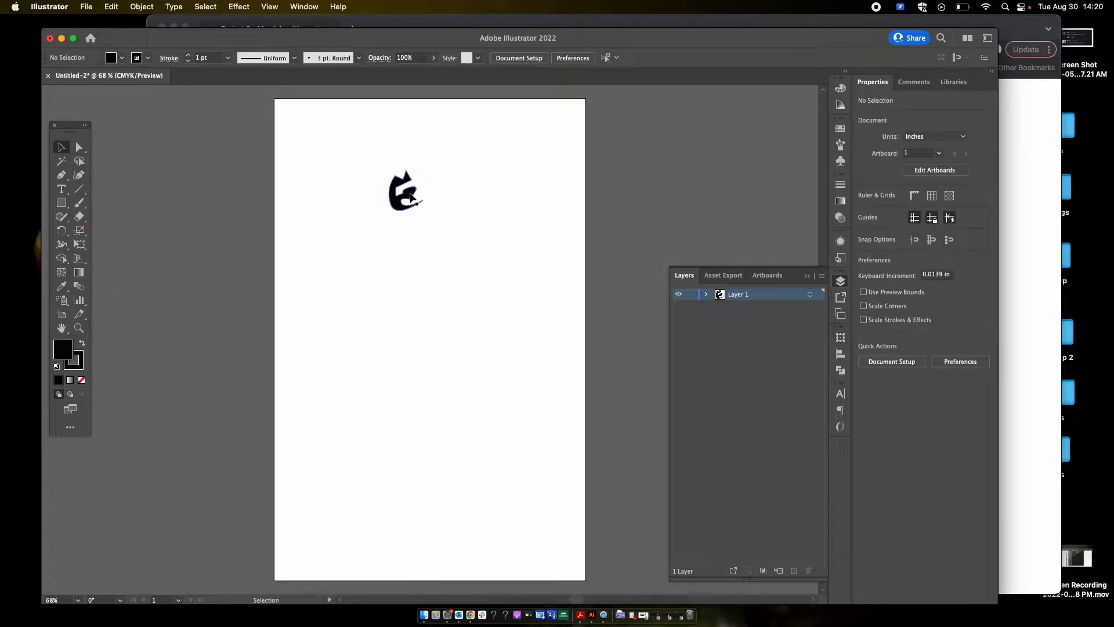
{"action": "left_click", "coordinate": [406, 196]}
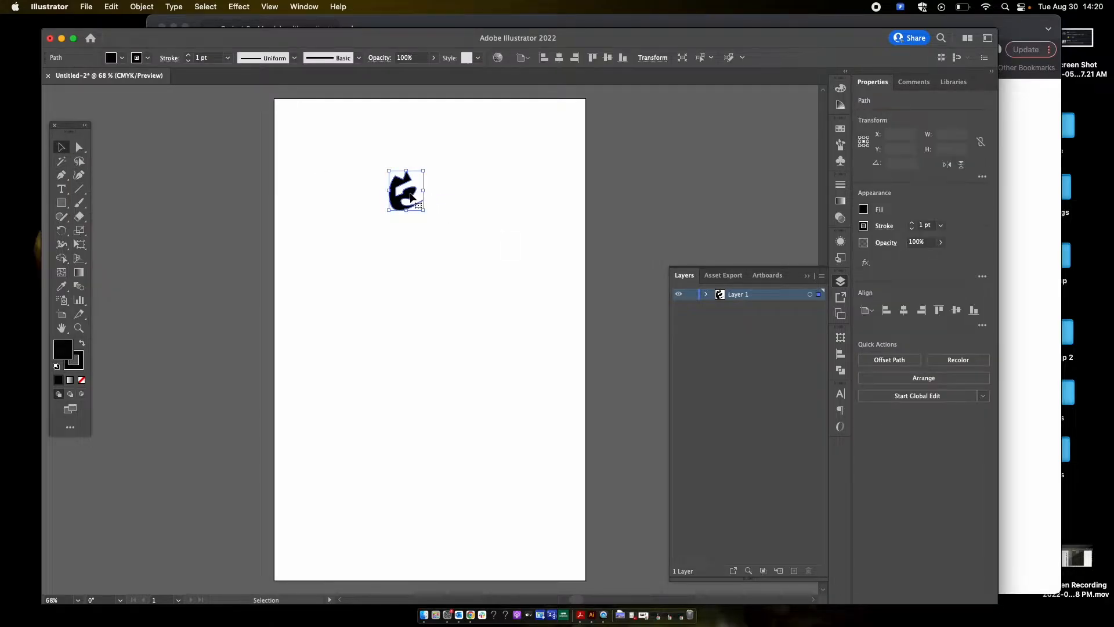
{"action": "left_click", "coordinate": [147, 60]}
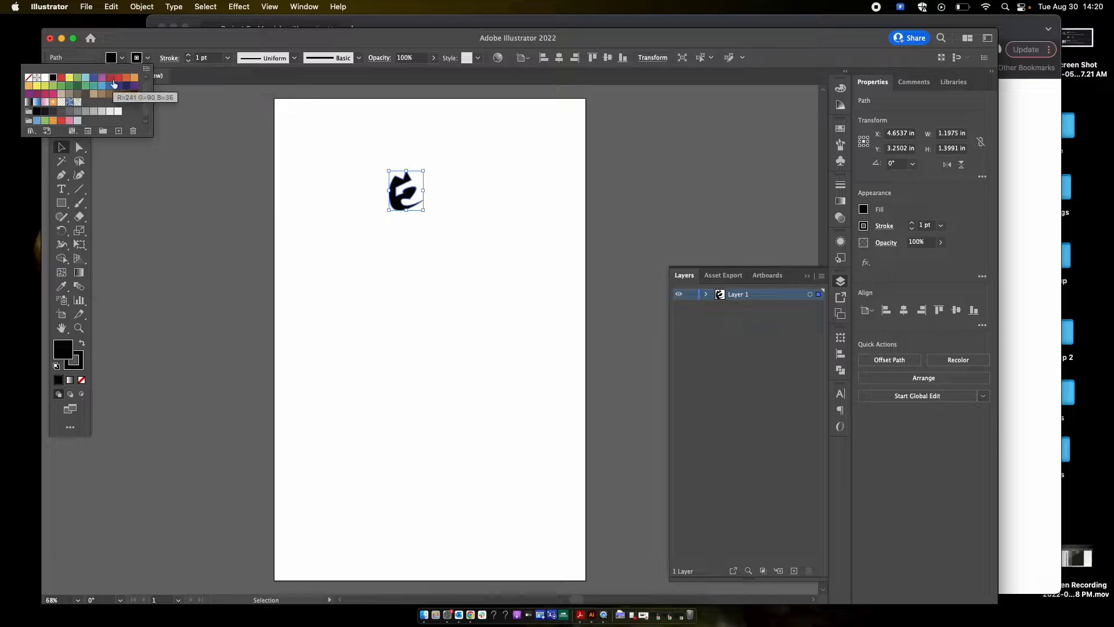
{"action": "left_click", "coordinate": [28, 78]}
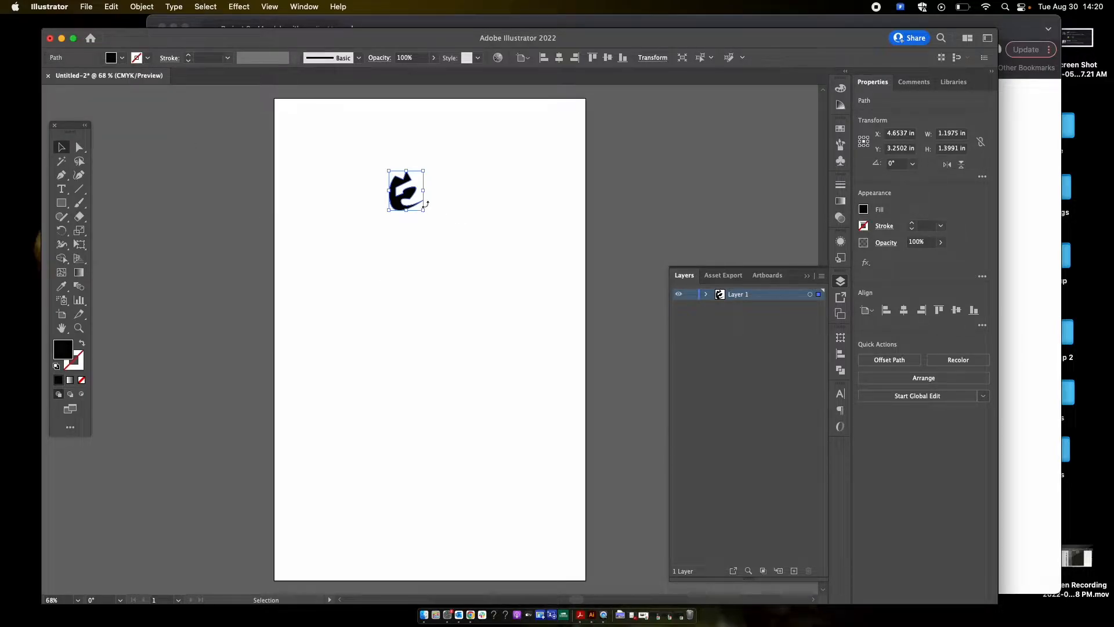
{"action": "left_click", "coordinate": [468, 226]}
{"action": "left_click", "coordinate": [416, 210]}
{"action": "scroll", "coordinate": [416, 209], "scroll_direction": "up", "scroll_amount": 5}
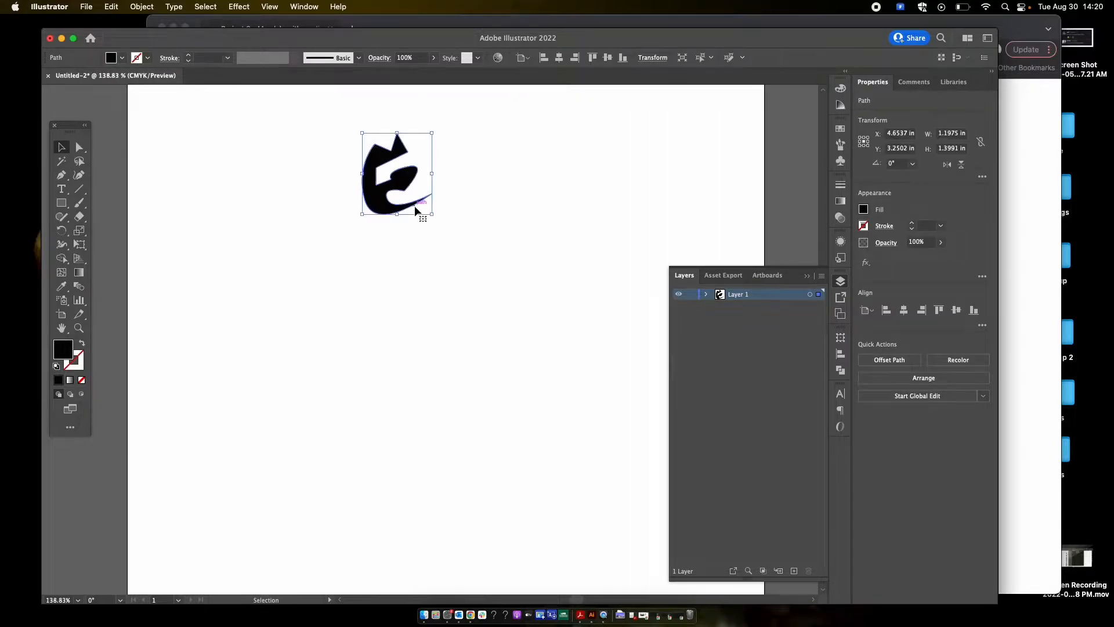
{"action": "left_click", "coordinate": [480, 231]}
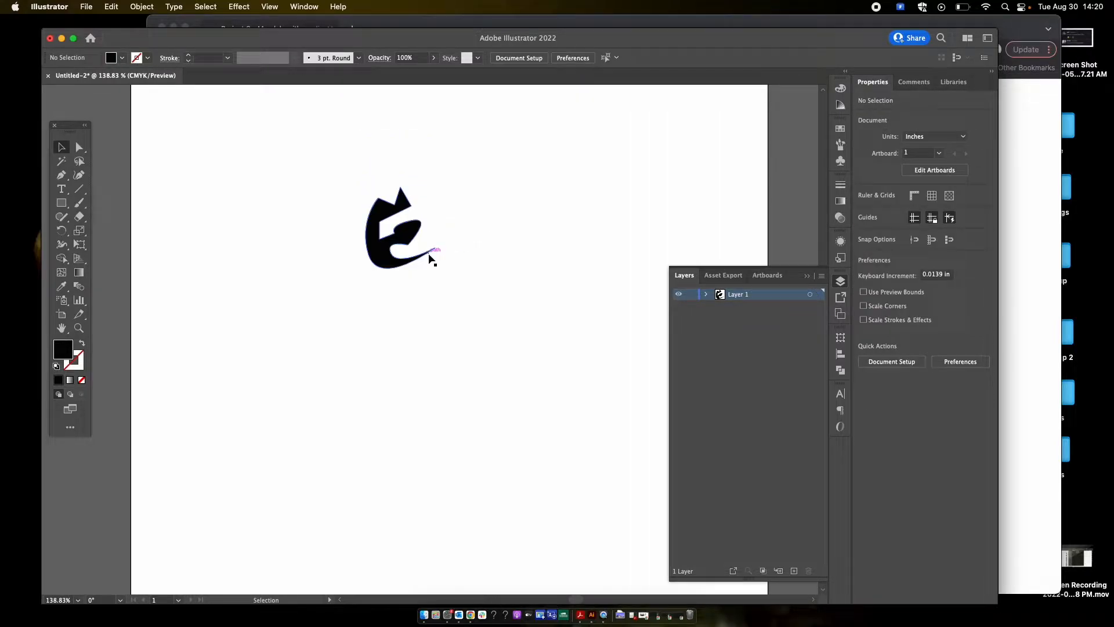
{"action": "left_click", "coordinate": [395, 262]}
{"action": "left_click", "coordinate": [466, 262]}
- Widen the shape's lower-left curve by swinging the direction handle of its anchor point outward with the Direct Selection tool
{"action": "left_click", "coordinate": [412, 263]}
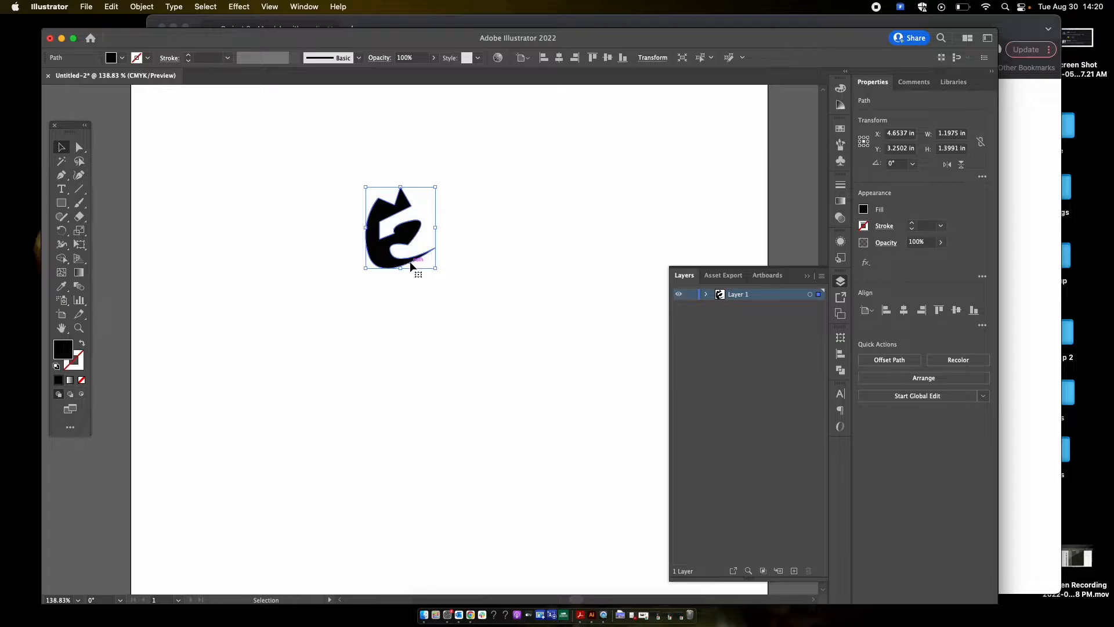
{"action": "key", "text": "a"}
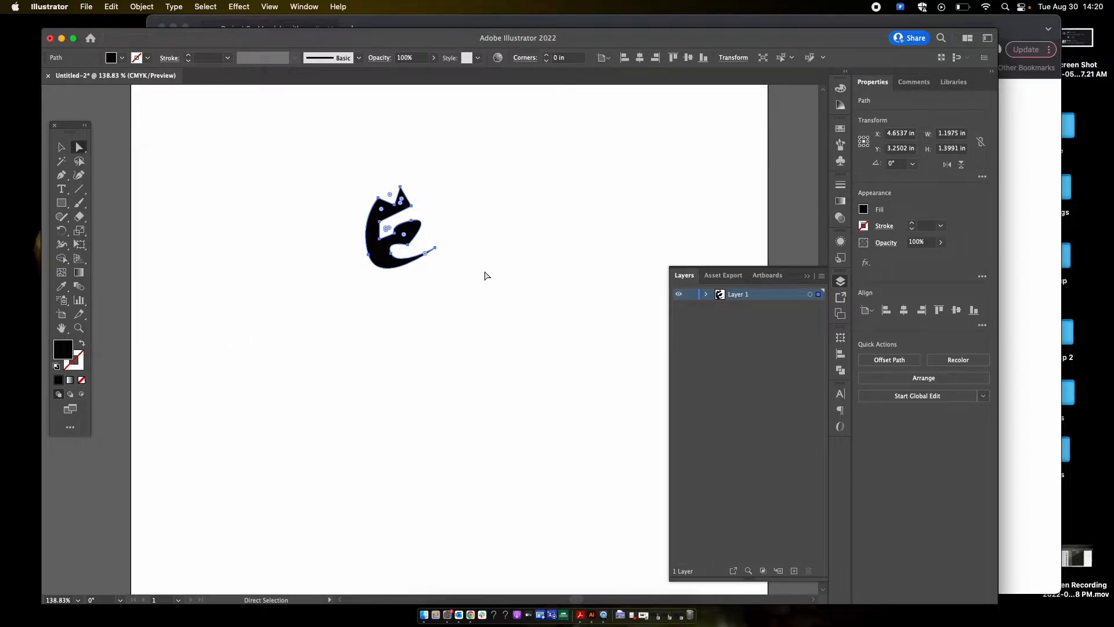
{"action": "scroll", "coordinate": [414, 273], "scroll_direction": "up", "scroll_amount": 5}
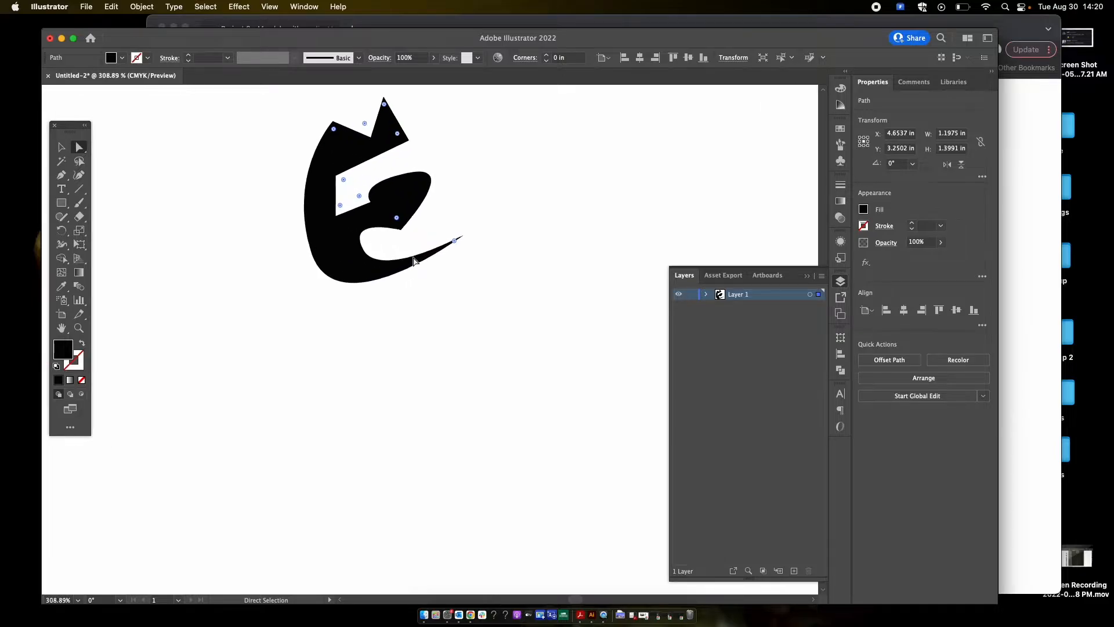
{"action": "scroll", "coordinate": [414, 262], "scroll_direction": "up", "scroll_amount": 2}
{"action": "scroll", "coordinate": [414, 262], "scroll_direction": "left", "scroll_amount": 1}
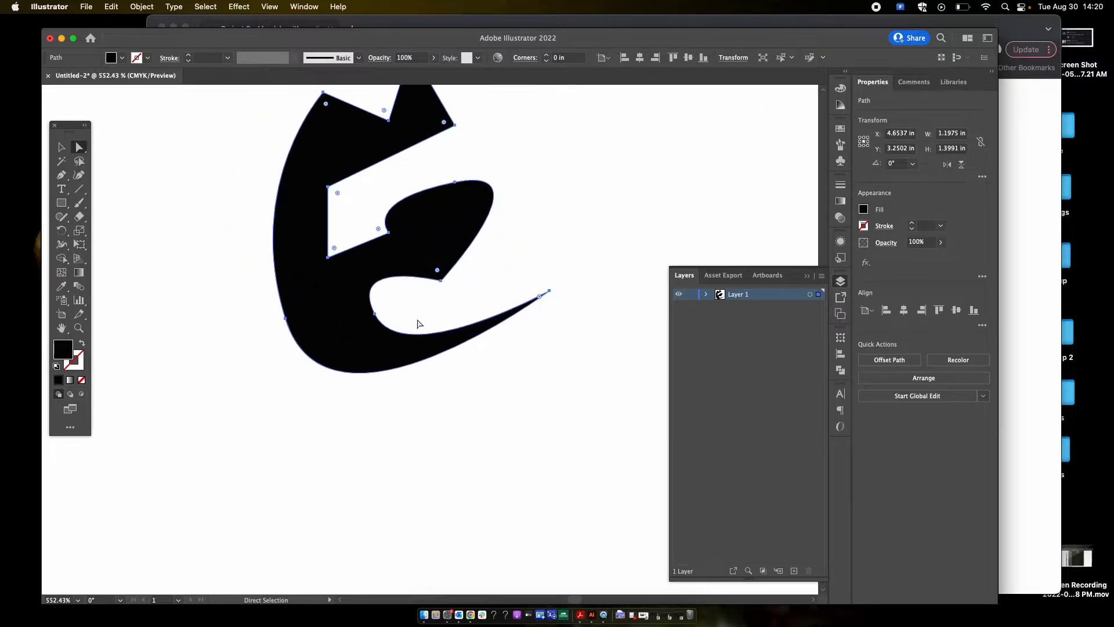
{"action": "left_click", "coordinate": [284, 319]}
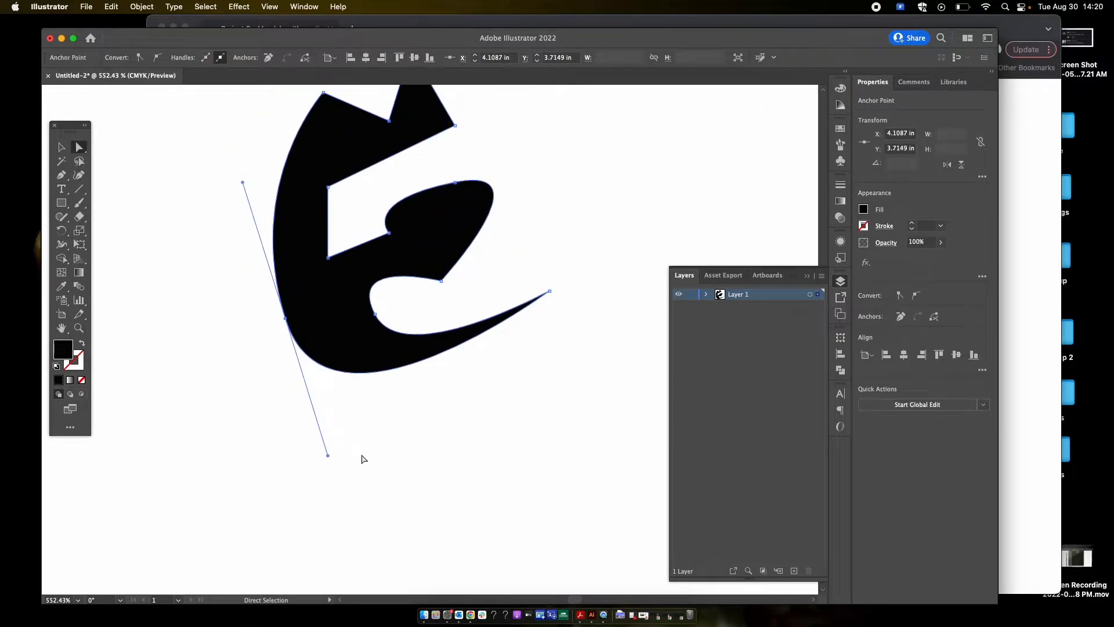
{"action": "left_click_drag", "start_coordinate": [328, 455], "coordinate": [406, 456]}
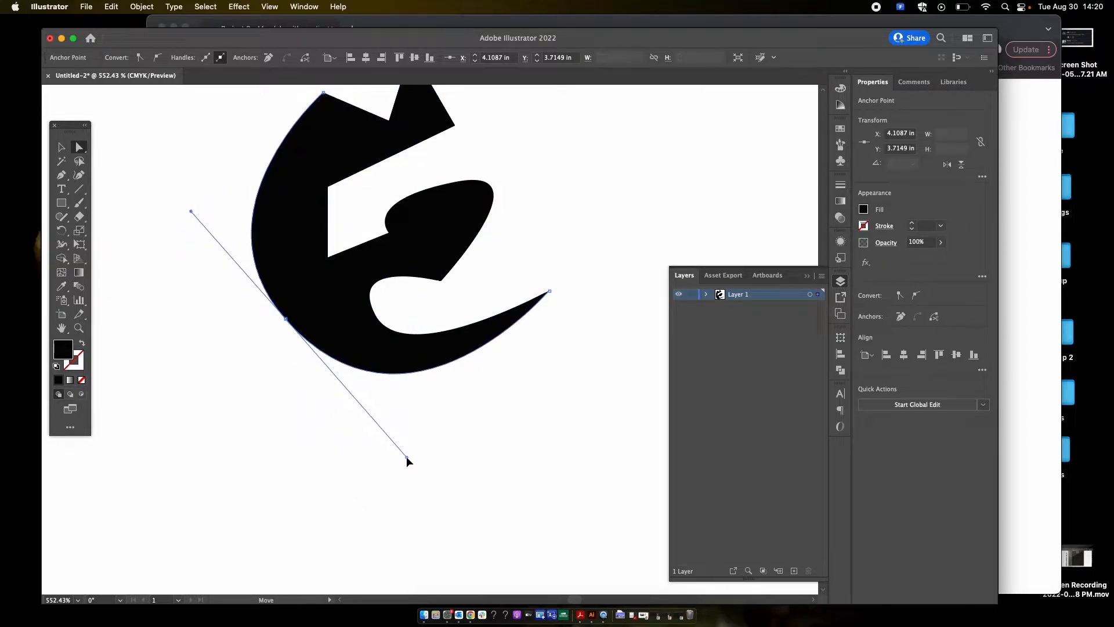
- Move the lower-left anchor point to about X 4.18 in, Y 3.79 in and pull its upper handle outward to smooth the outer curve
{"action": "left_click", "coordinate": [551, 298]}
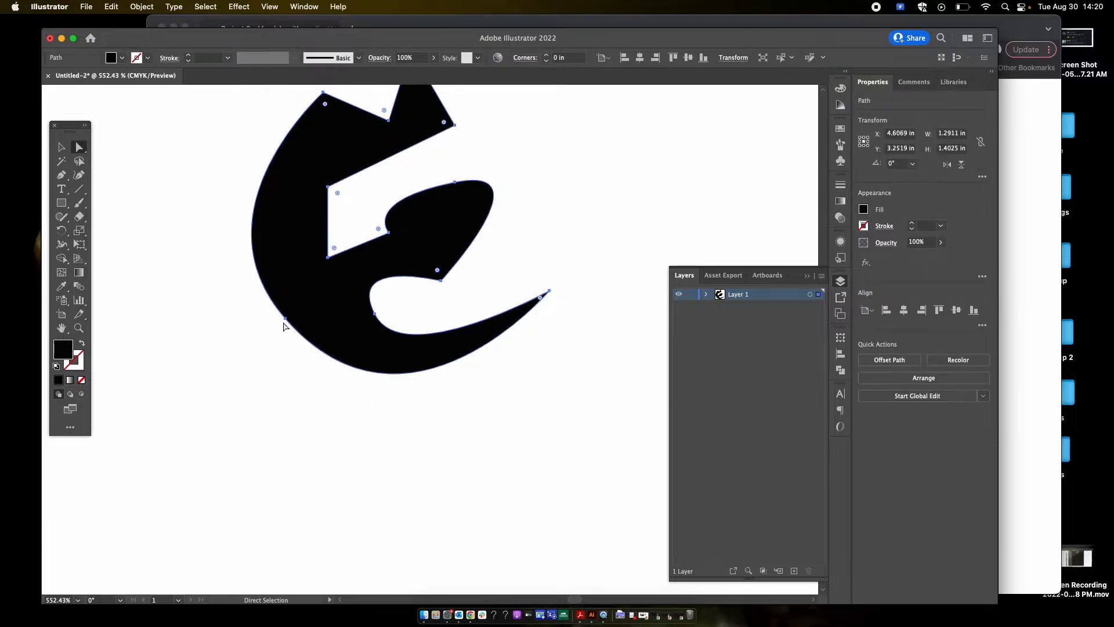
{"action": "left_click_drag", "start_coordinate": [285, 318], "coordinate": [303, 336]}
{"action": "mouse_move", "coordinate": [208, 228]}
{"action": "left_mouse_down"}
{"action": "mouse_move", "coordinate": [179, 227]}
{"action": "mouse_move", "coordinate": [188, 238]}
{"action": "left_mouse_up"}
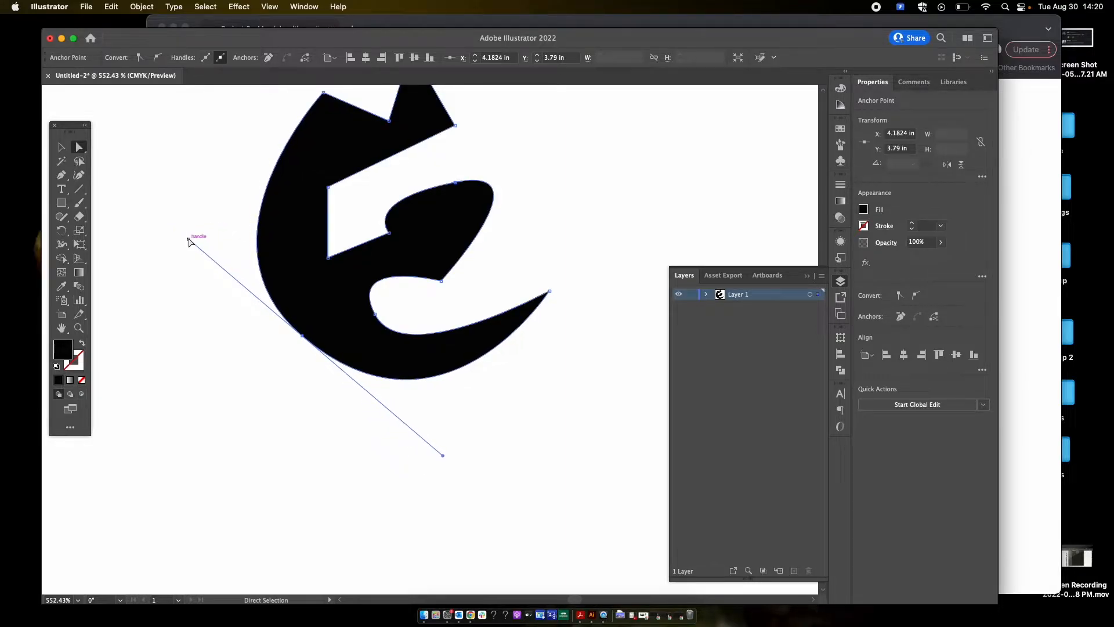
- Pull the upper direction handle of the shape's lower-left anchor point slightly inward to tighten the outer left curve
{"action": "key", "text": "v"}
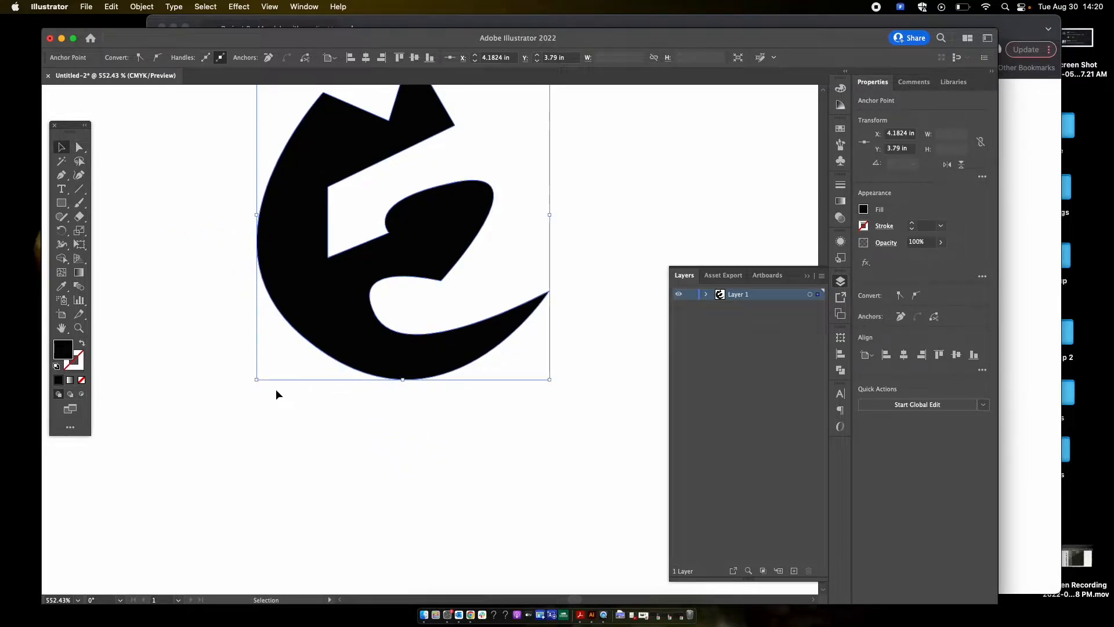
{"action": "left_click", "coordinate": [273, 472]}
{"action": "scroll", "coordinate": [272, 471], "scroll_direction": "down", "scroll_amount": 3}
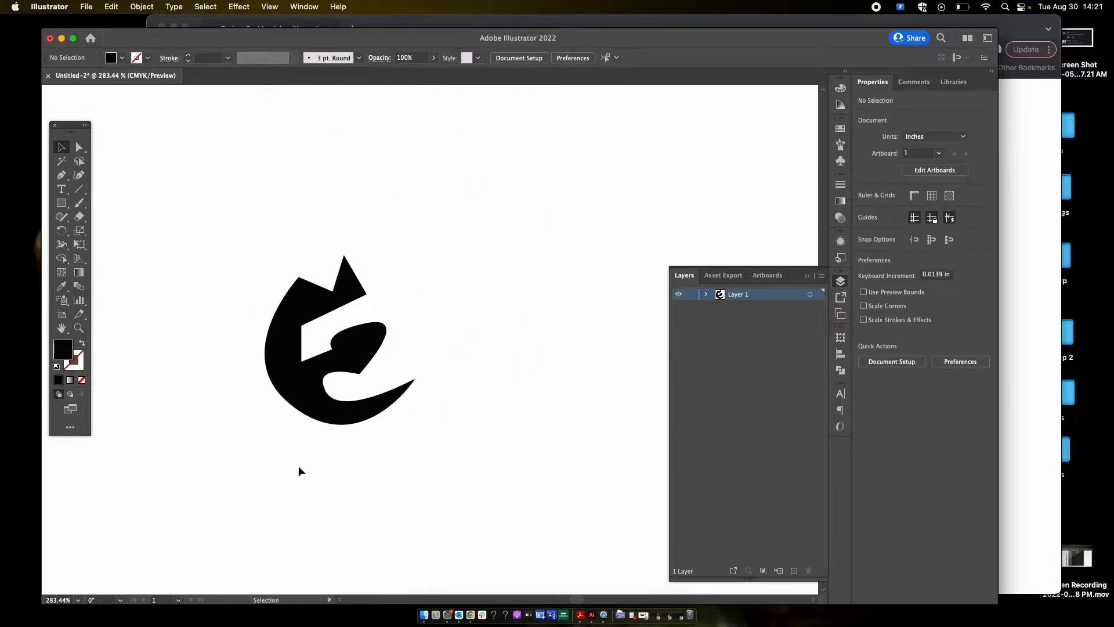
{"action": "left_click", "coordinate": [314, 405]}
{"action": "key", "text": "a"}
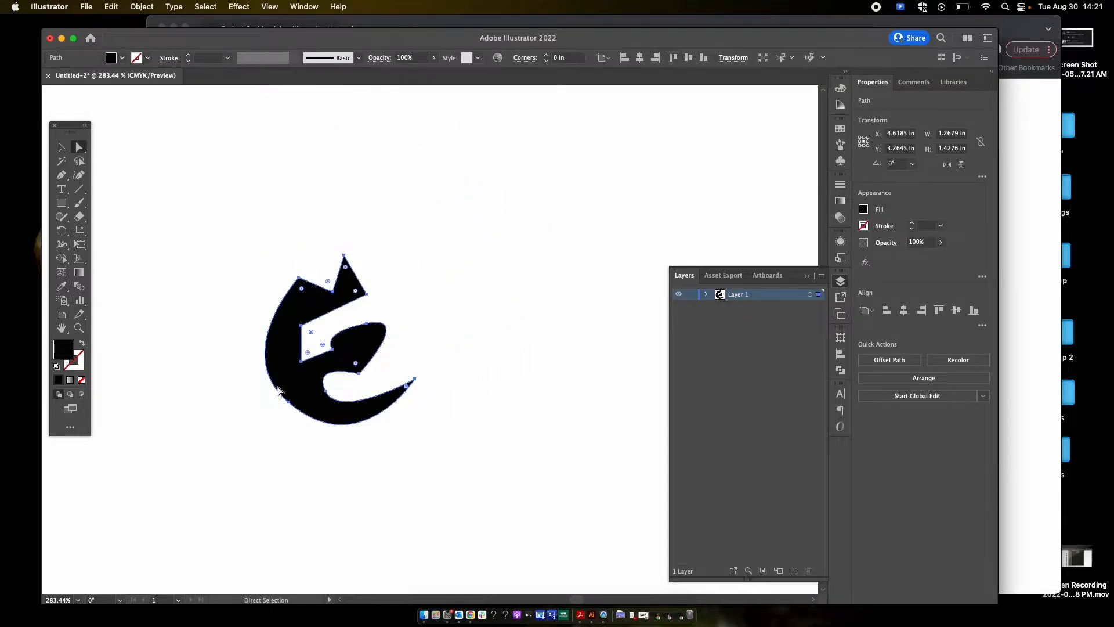
{"action": "left_click", "coordinate": [288, 402]}
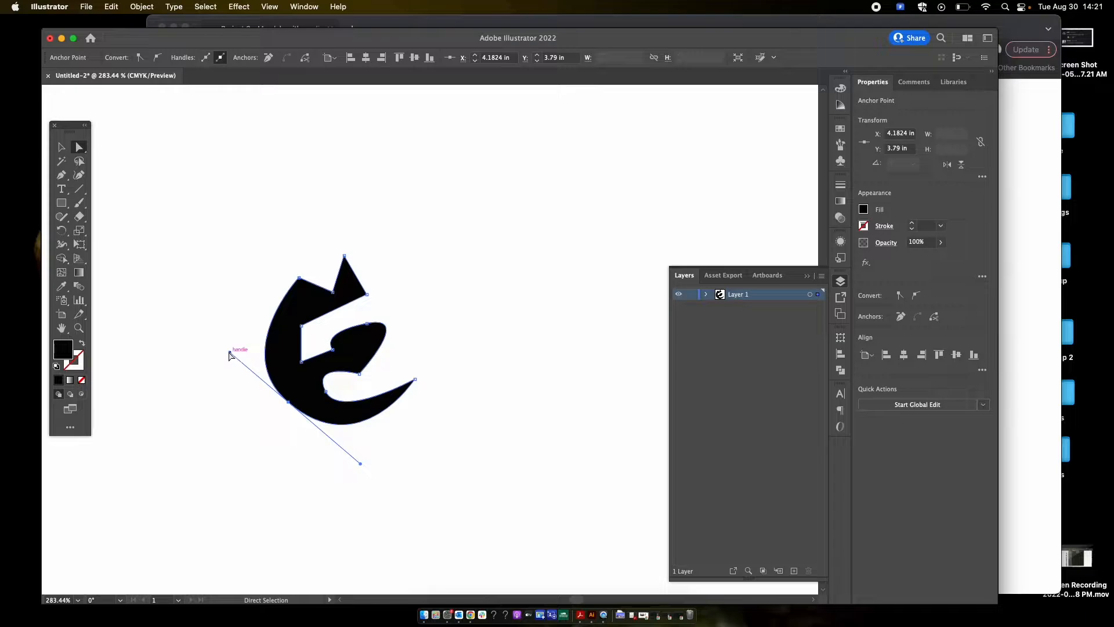
{"action": "left_click_drag", "start_coordinate": [230, 352], "coordinate": [245, 357]}
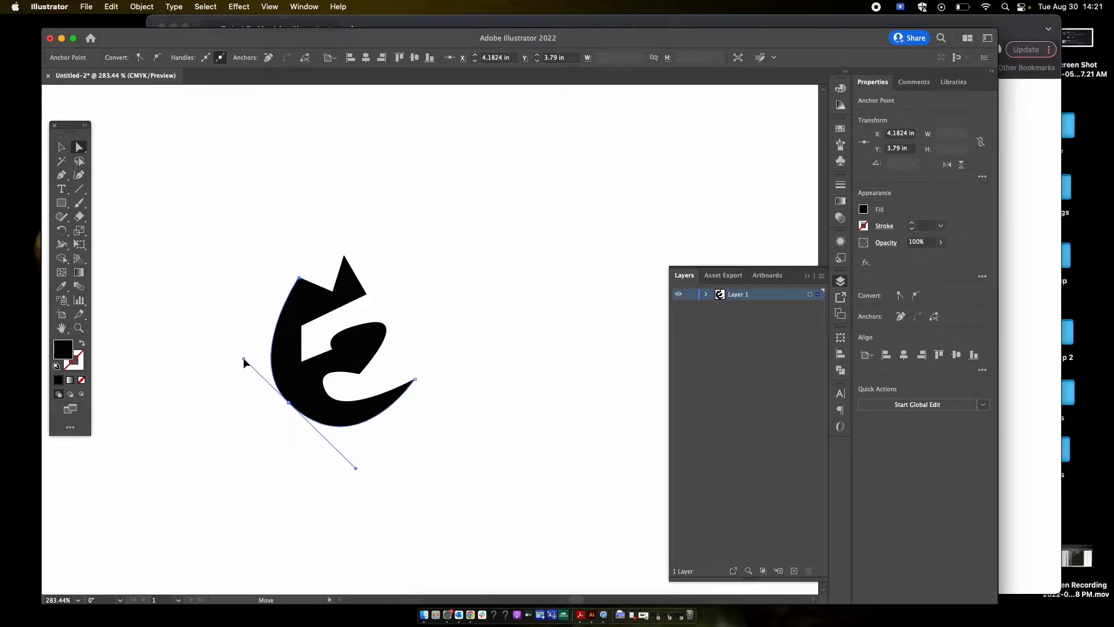
{"action": "key", "text": "v"}
{"action": "left_click", "coordinate": [544, 420]}
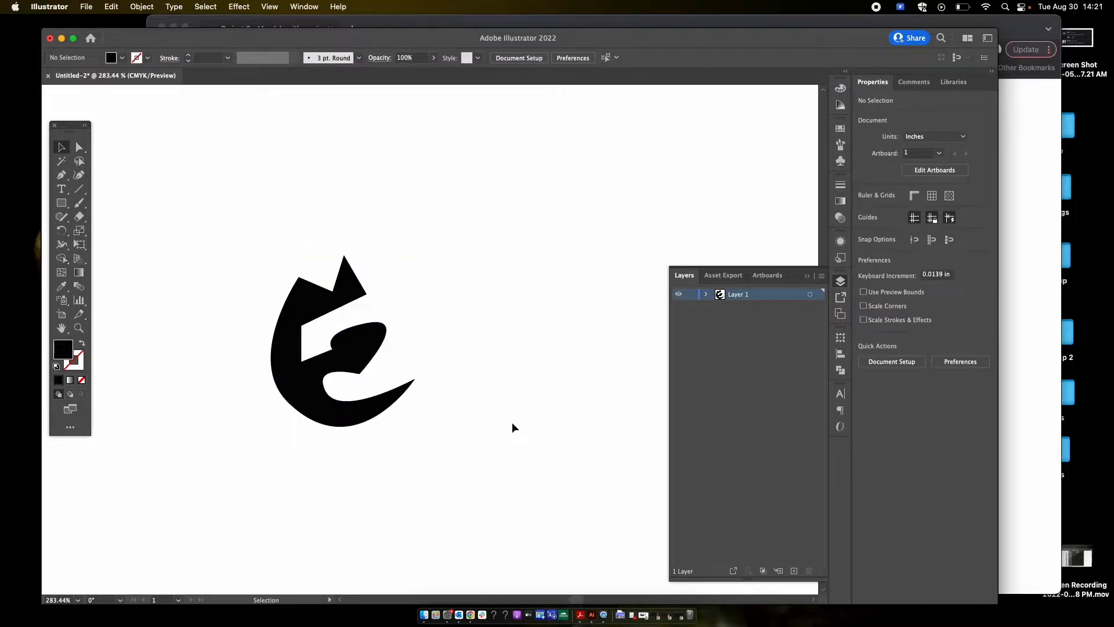
- Shorten the lower direction handle of the lower-left anchor point to flatten the shape's bottom curve
{"action": "key", "text": "a"}
{"action": "left_click", "coordinate": [321, 428]}
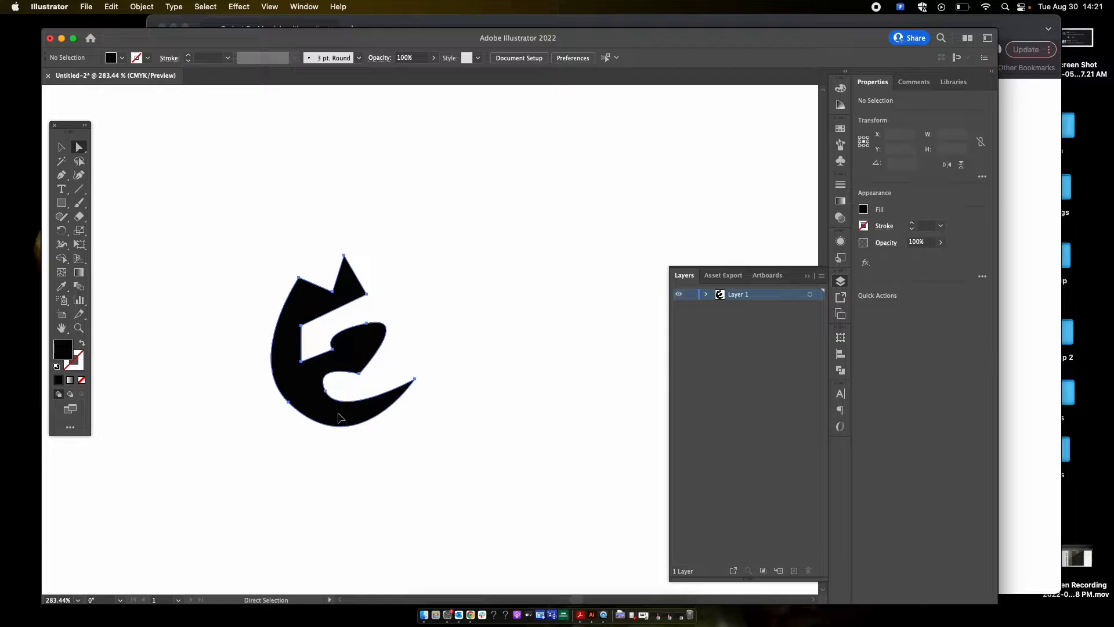
{"action": "left_click", "coordinate": [289, 402]}
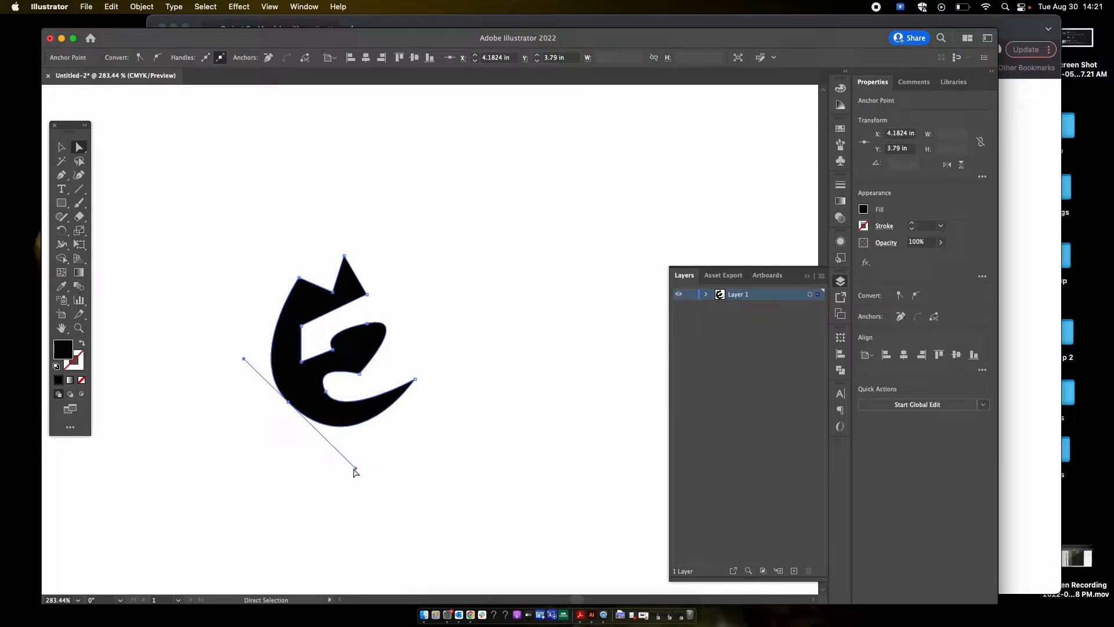
{"action": "left_click", "coordinate": [338, 457]}
{"action": "left_click", "coordinate": [289, 402]}
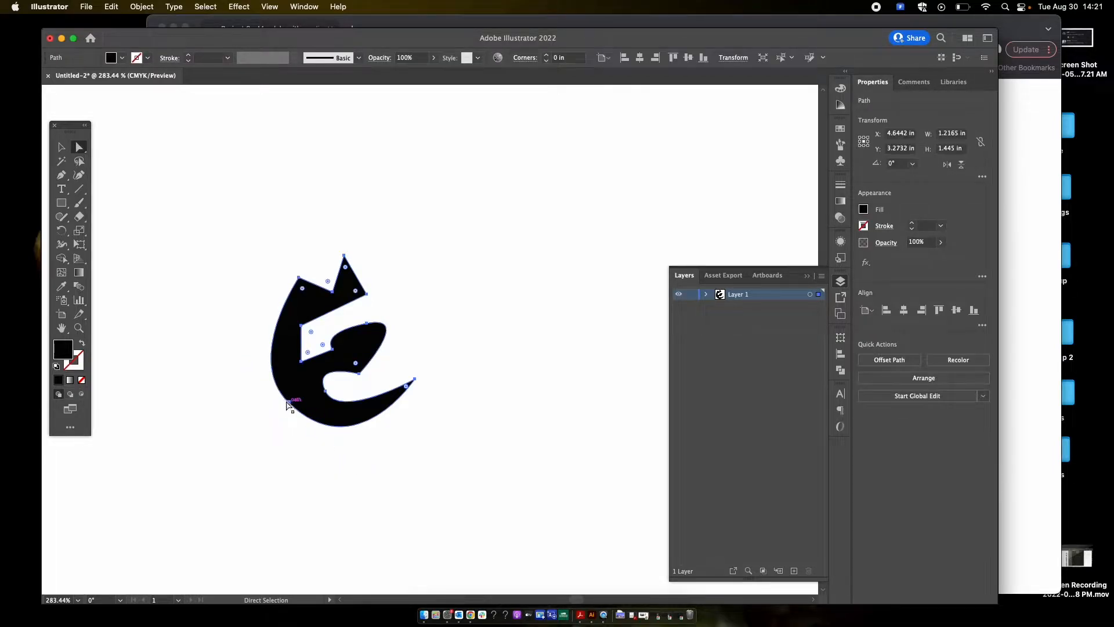
{"action": "left_click", "coordinate": [289, 401]}
{"action": "left_click_drag", "start_coordinate": [349, 457], "coordinate": [349, 454]}
{"action": "left_click", "coordinate": [450, 442]}
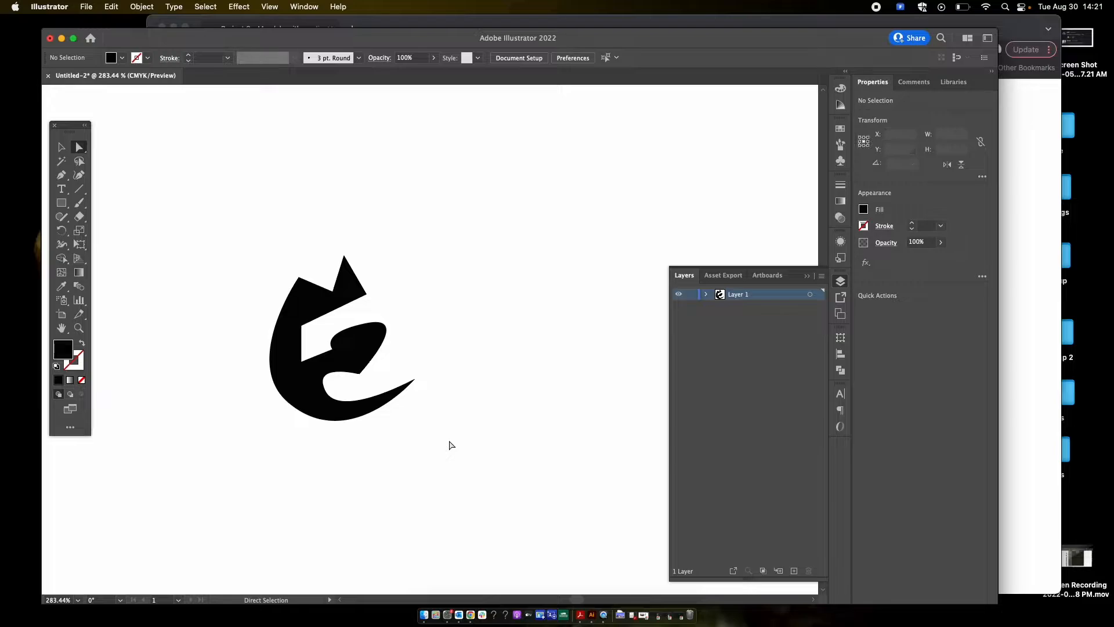
- Move the black shape near the artboard's upper-right corner, at about X 8.82 in, Y 2.15 in
{"action": "key", "text": "v"}
{"action": "scroll", "coordinate": [458, 402], "scroll_direction": "down", "scroll_amount": 5}
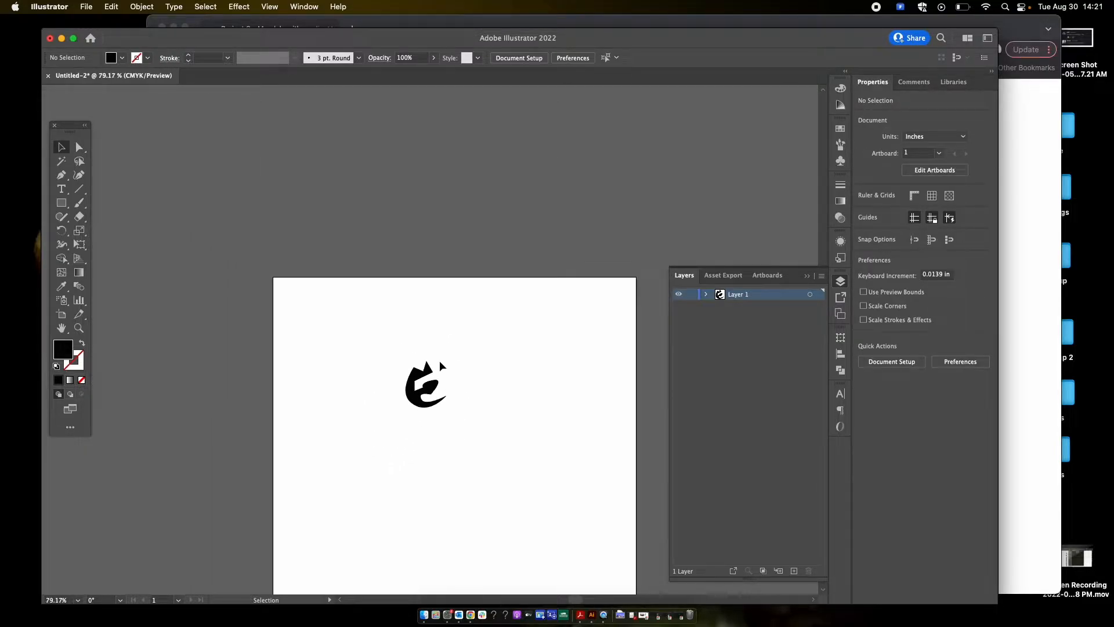
{"action": "scroll", "coordinate": [440, 363], "scroll_direction": "up", "scroll_amount": 2}
{"action": "scroll", "coordinate": [443, 401], "scroll_direction": "down", "scroll_amount": 2}
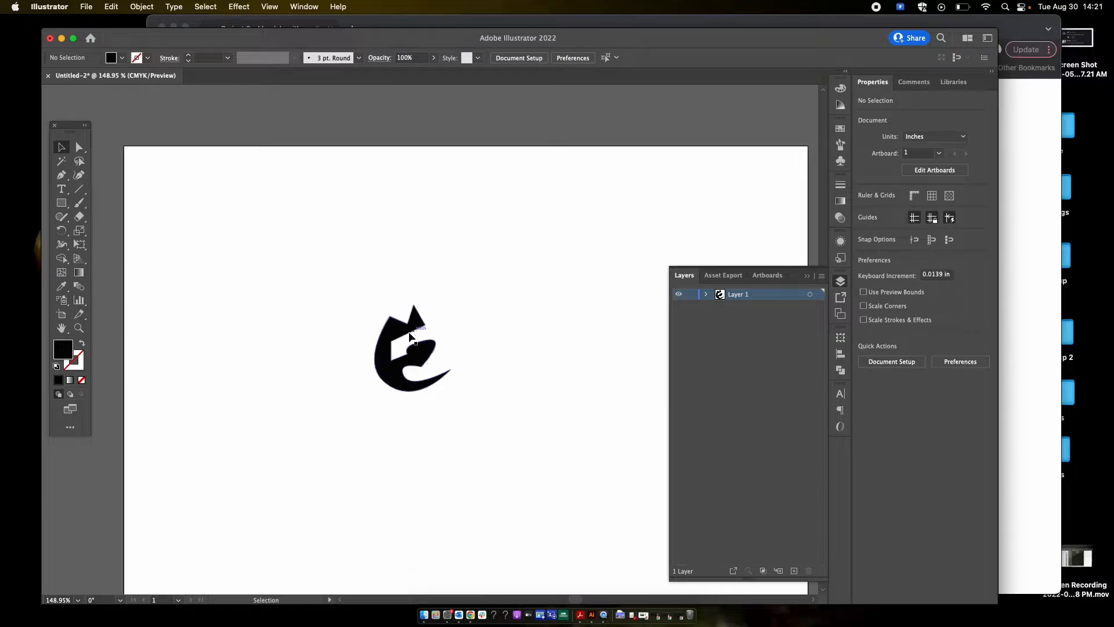
{"action": "scroll", "coordinate": [458, 393], "scroll_direction": "down", "scroll_amount": 3}
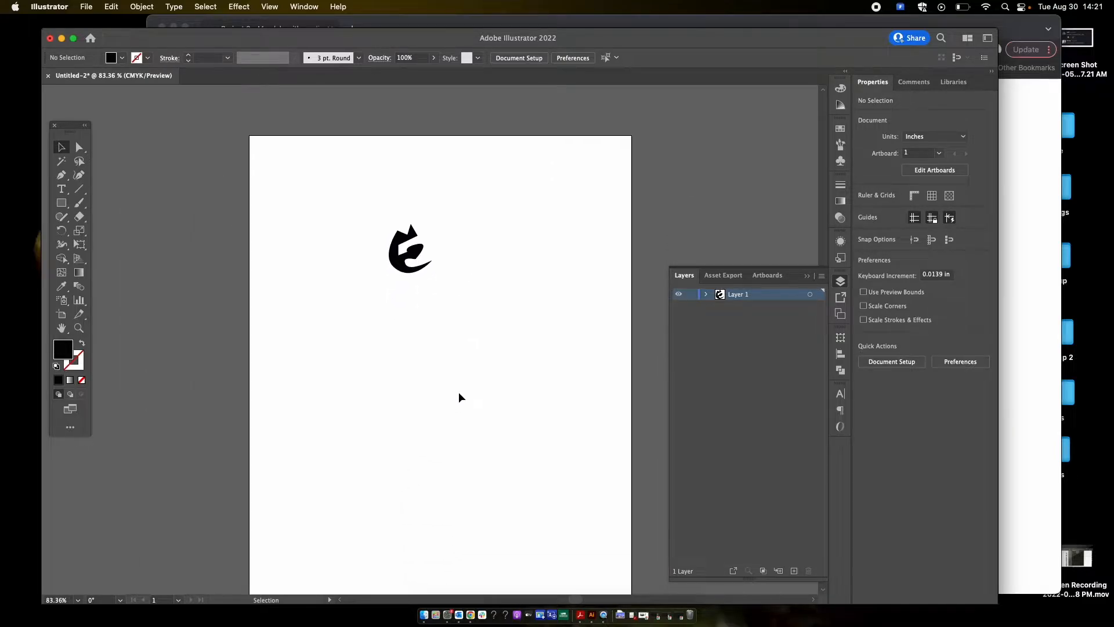
{"action": "left_click_drag", "start_coordinate": [395, 257], "coordinate": [554, 197]}
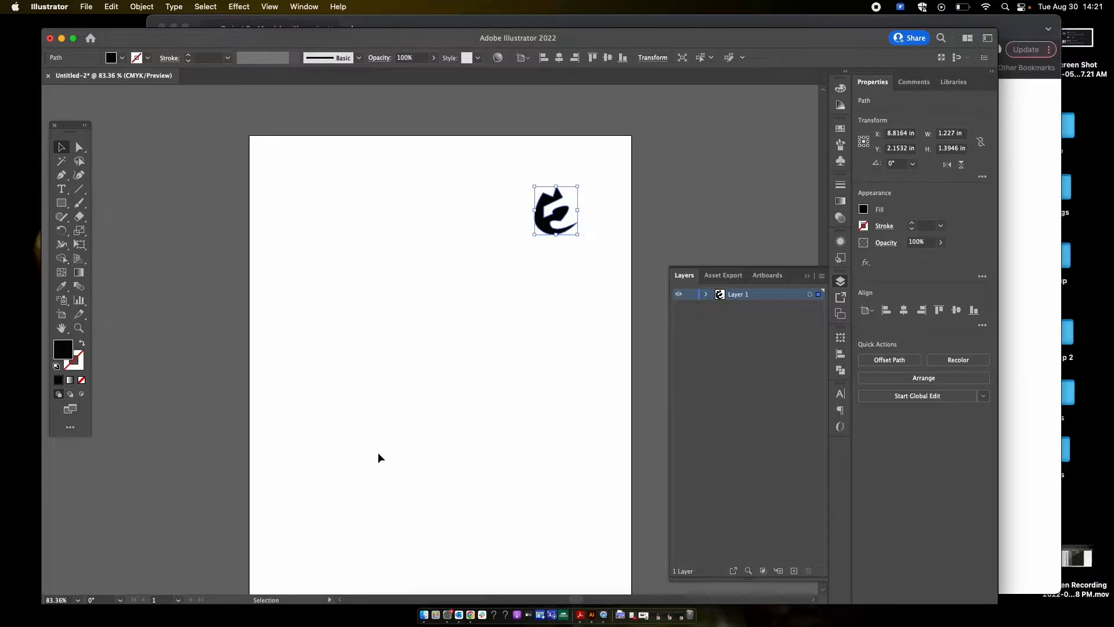
- Check whether Smart Guides are enabled, and bring the whole artboard into view
{"action": "left_click", "coordinate": [270, 11]}
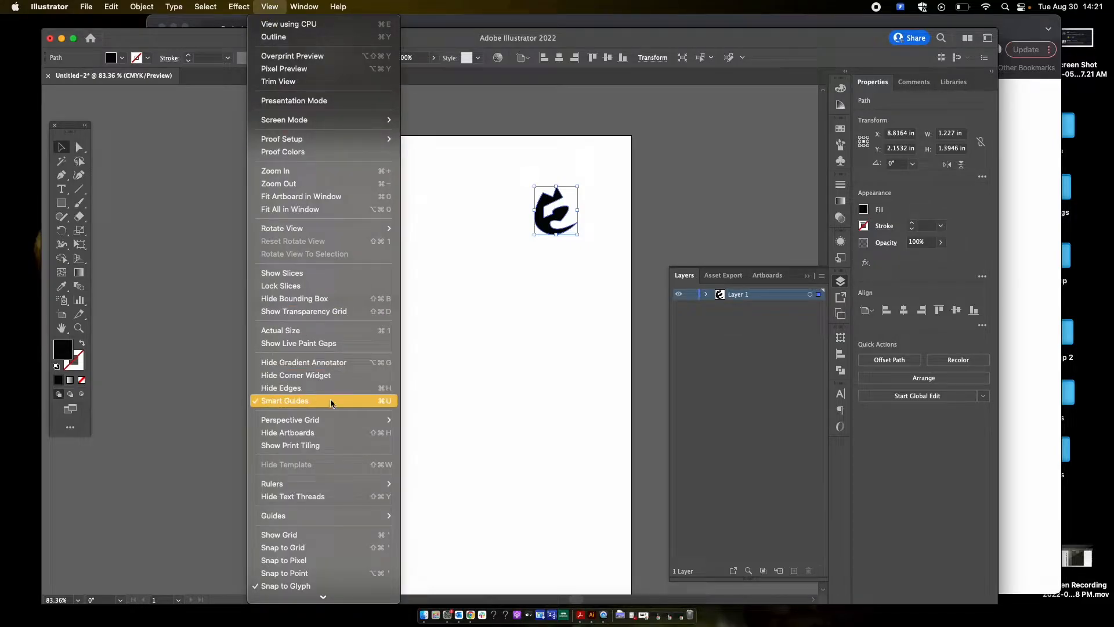
{"action": "left_click", "coordinate": [308, 406]}
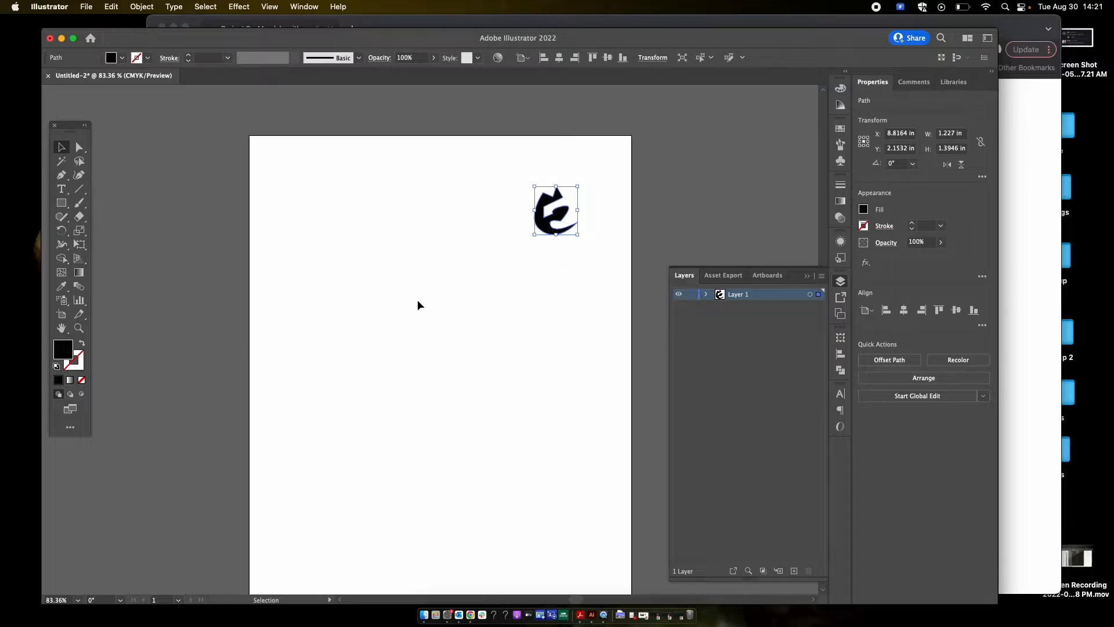
{"action": "scroll", "coordinate": [416, 300], "scroll_direction": "down", "scroll_amount": 3}
{"action": "scroll", "coordinate": [417, 299], "scroll_direction": "down", "scroll_amount": 3}
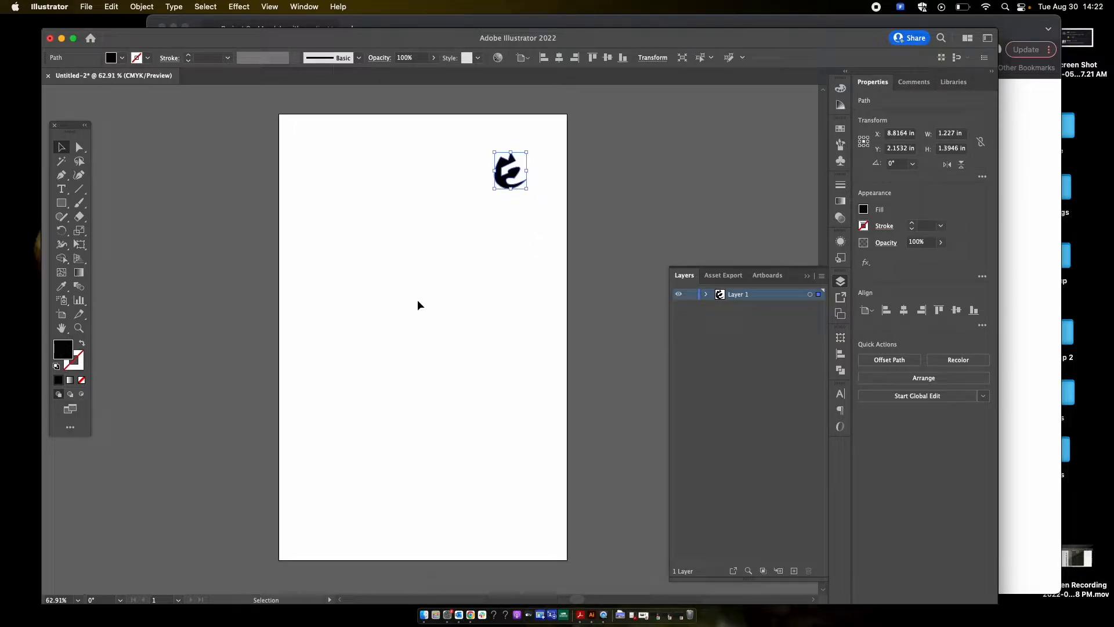
- Show the rulers, add a vertical guide on the canvas to the left of the artboard, and clear the selection
{"action": "key", "text": "a"}
{"action": "key", "text": "super+r"}
{"action": "key", "text": "v"}
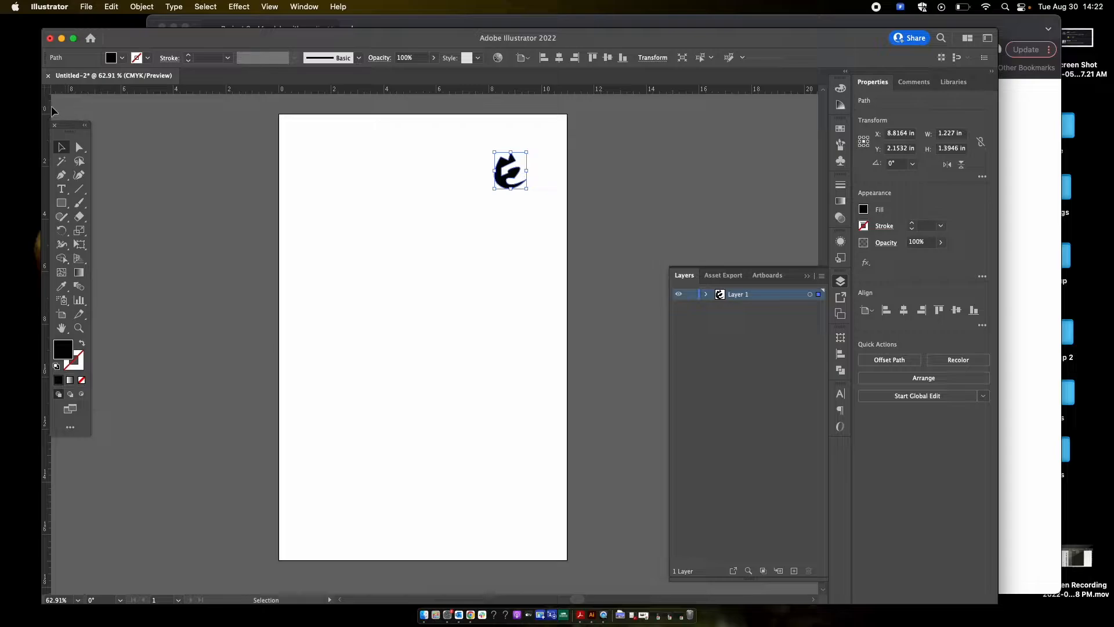
{"action": "left_click_drag", "start_coordinate": [46, 110], "coordinate": [154, 192]}
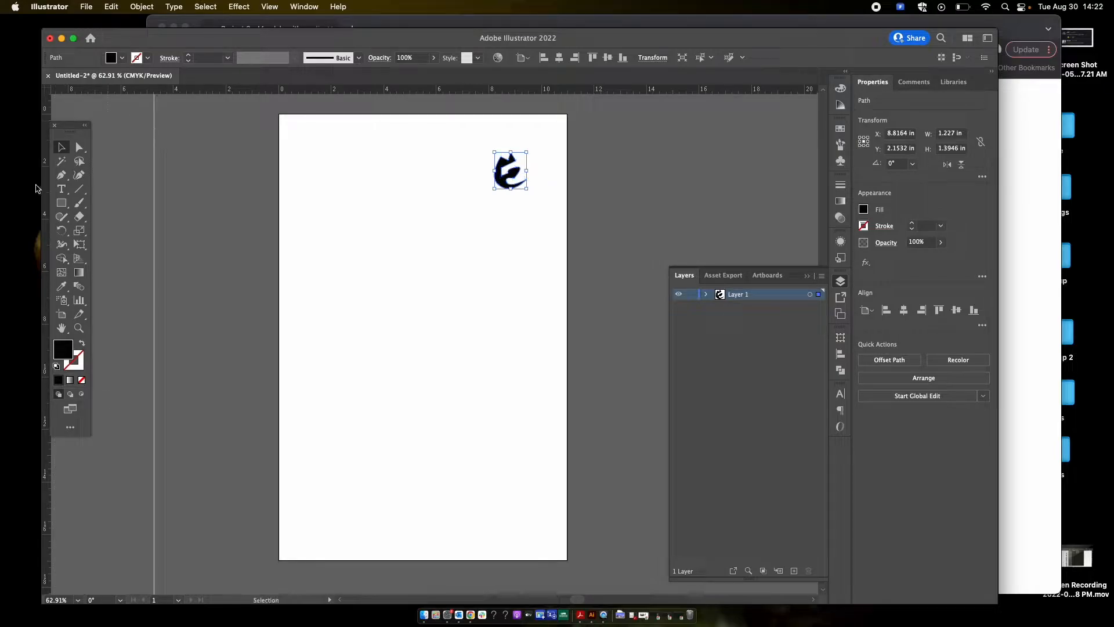
{"action": "left_click", "coordinate": [214, 196]}
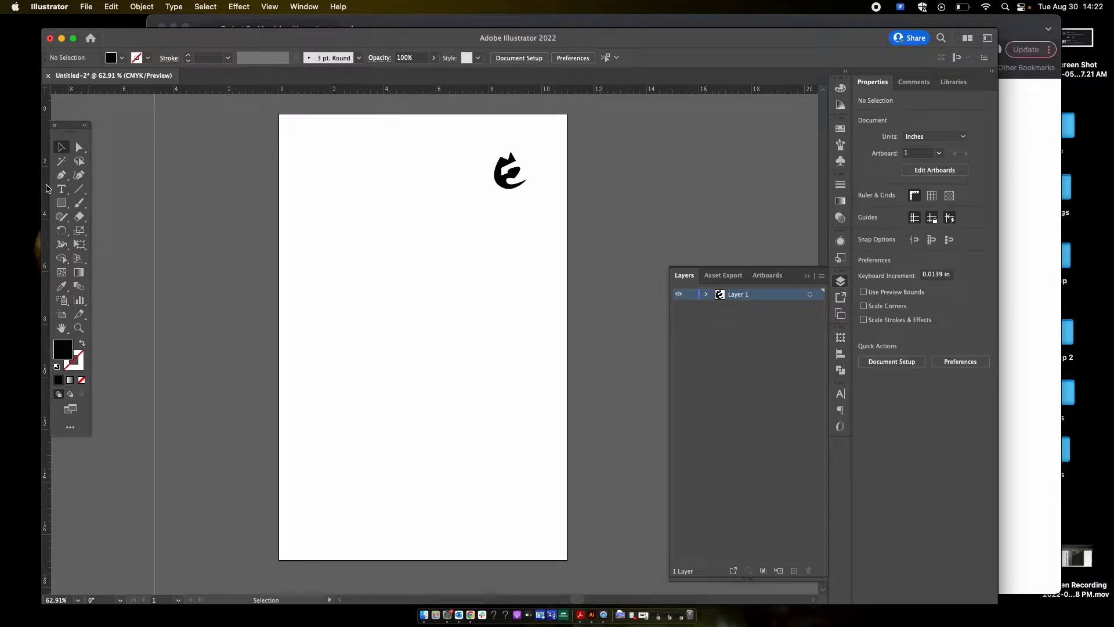
- Unlock the guides and move the vertical guide onto the artboard at about X 4.5 in
{"action": "right_click", "coordinate": [154, 259]}
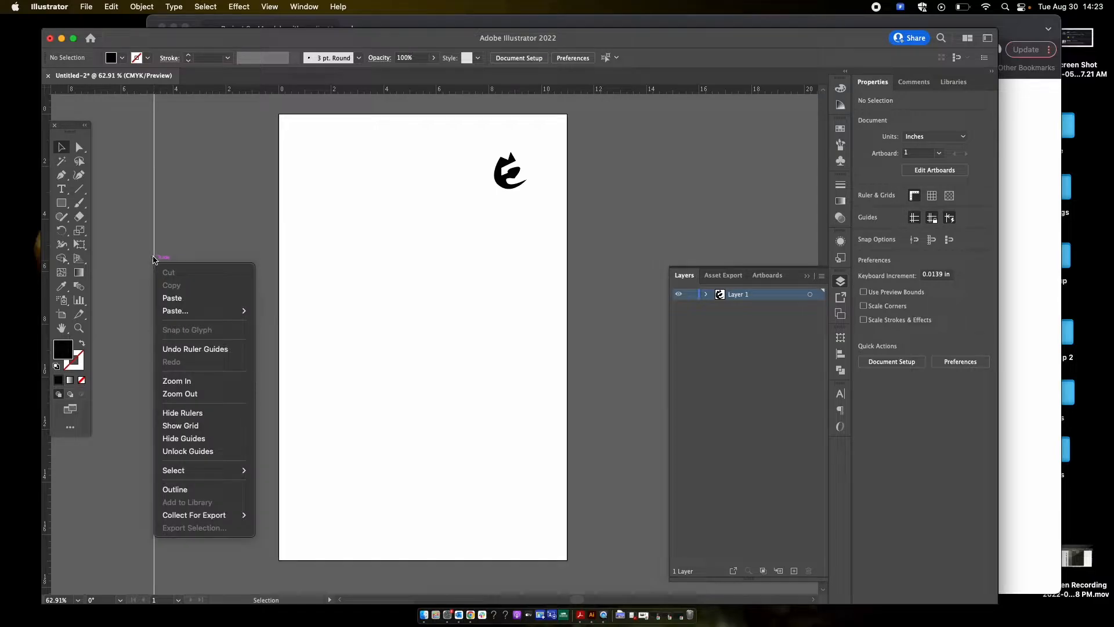
{"action": "left_click", "coordinate": [219, 452]}
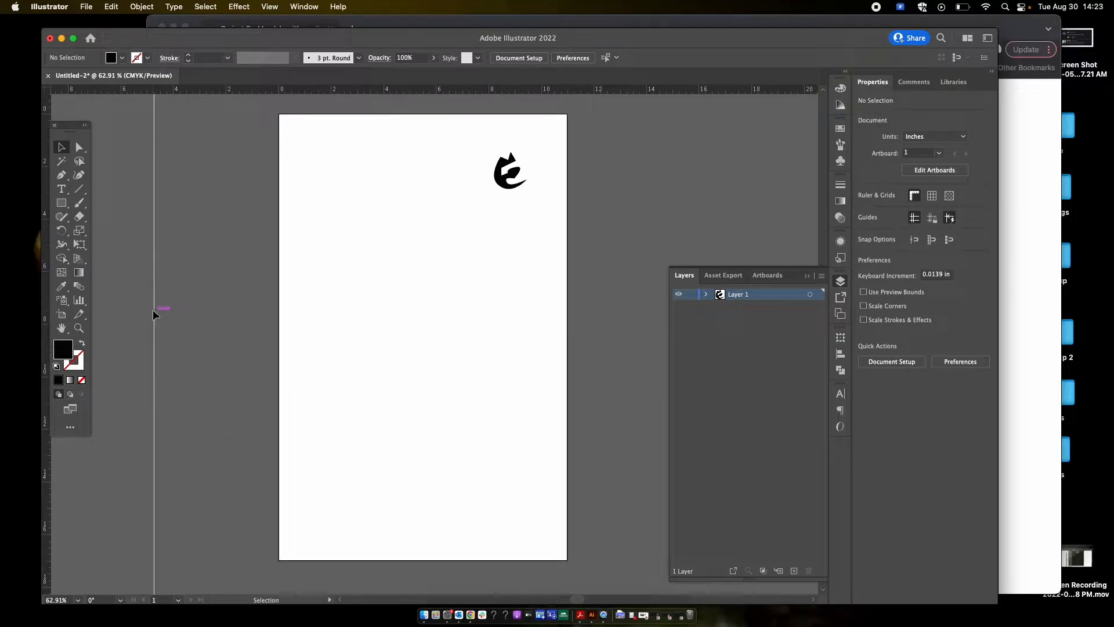
{"action": "left_click_drag", "start_coordinate": [152, 309], "coordinate": [397, 237]}
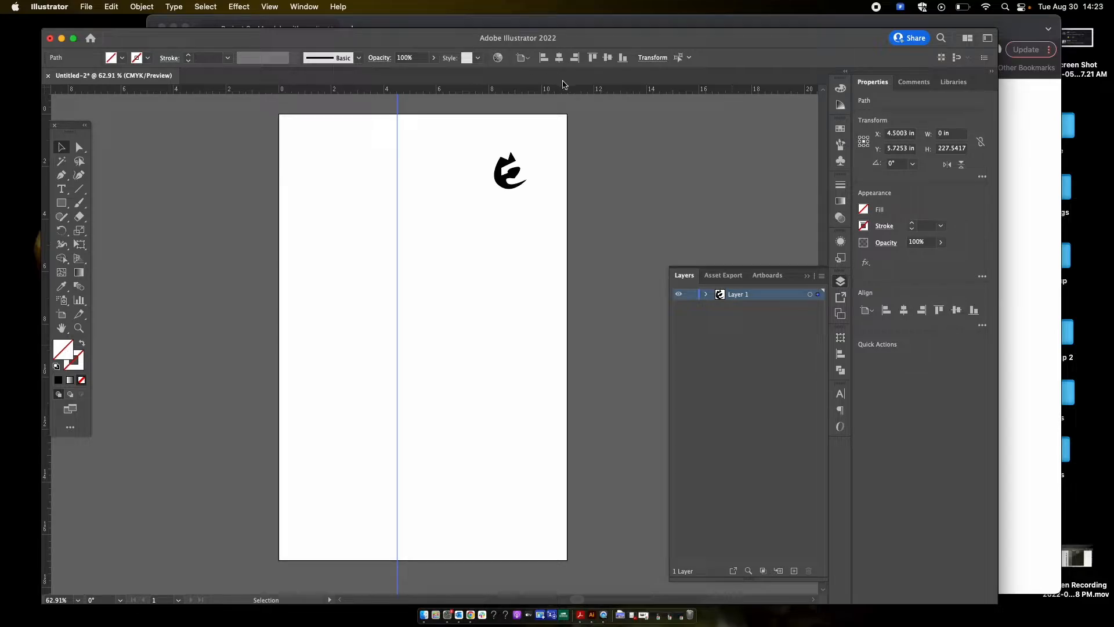
- Align the vertical guide, and separately the black shape, to the horizontal center of the artboard using Align To Artboard
{"action": "left_click", "coordinate": [302, 5]}
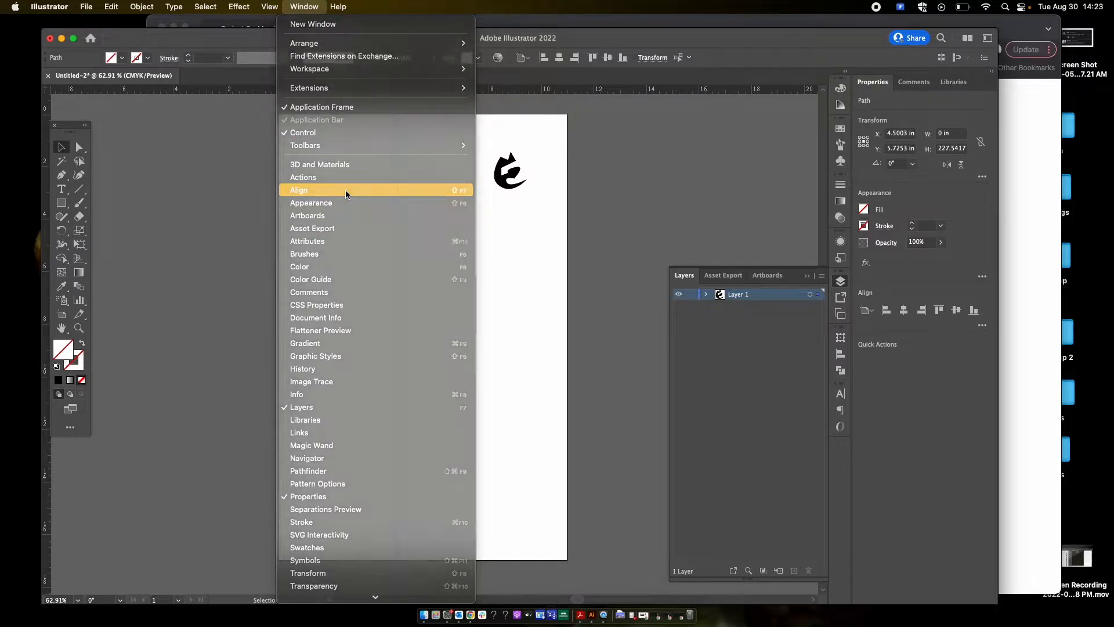
{"action": "left_click", "coordinate": [346, 191]}
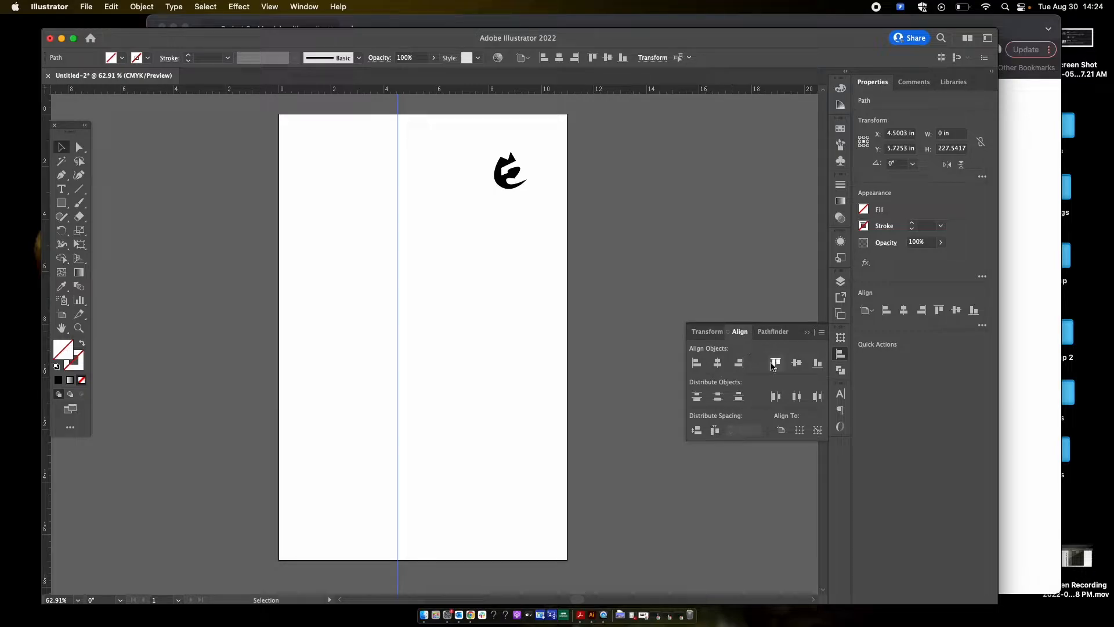
{"action": "mouse_move", "coordinate": [399, 285]}
{"action": "left_mouse_down"}
{"action": "mouse_move", "coordinate": [358, 284]}
{"action": "mouse_move", "coordinate": [397, 282]}
{"action": "mouse_move", "coordinate": [385, 279]}
{"action": "left_mouse_up"}
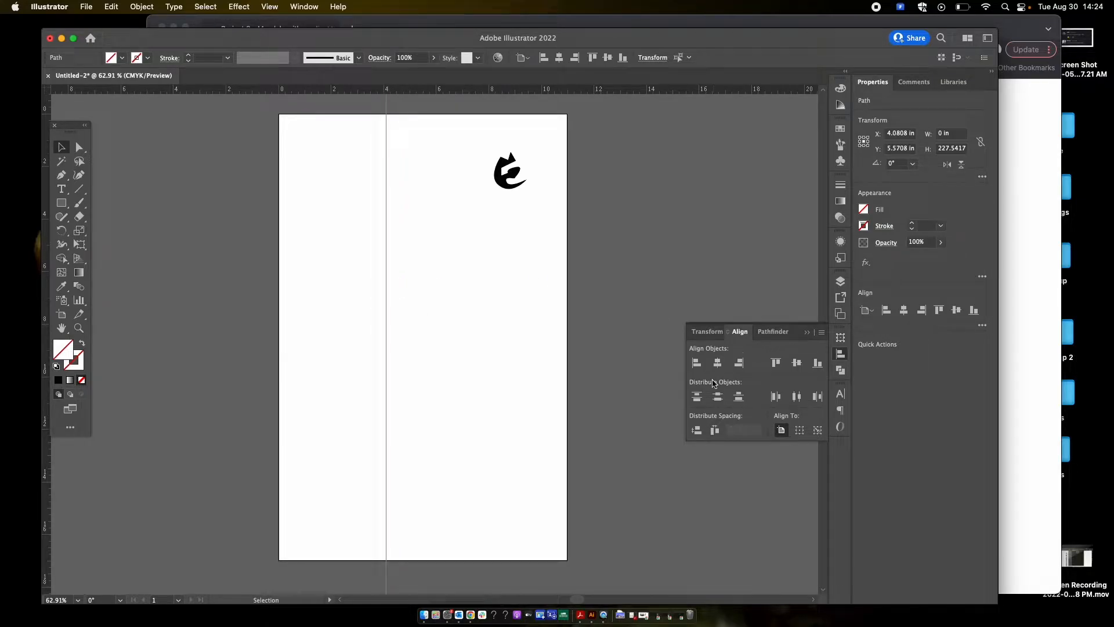
{"action": "left_click", "coordinate": [782, 431]}
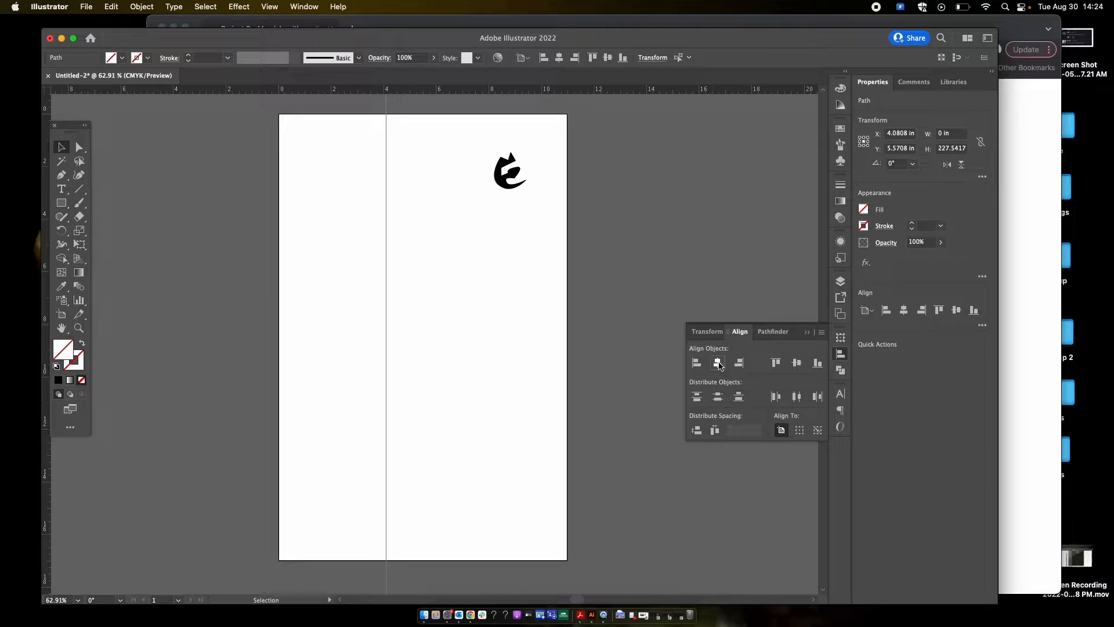
{"action": "left_click", "coordinate": [718, 363]}
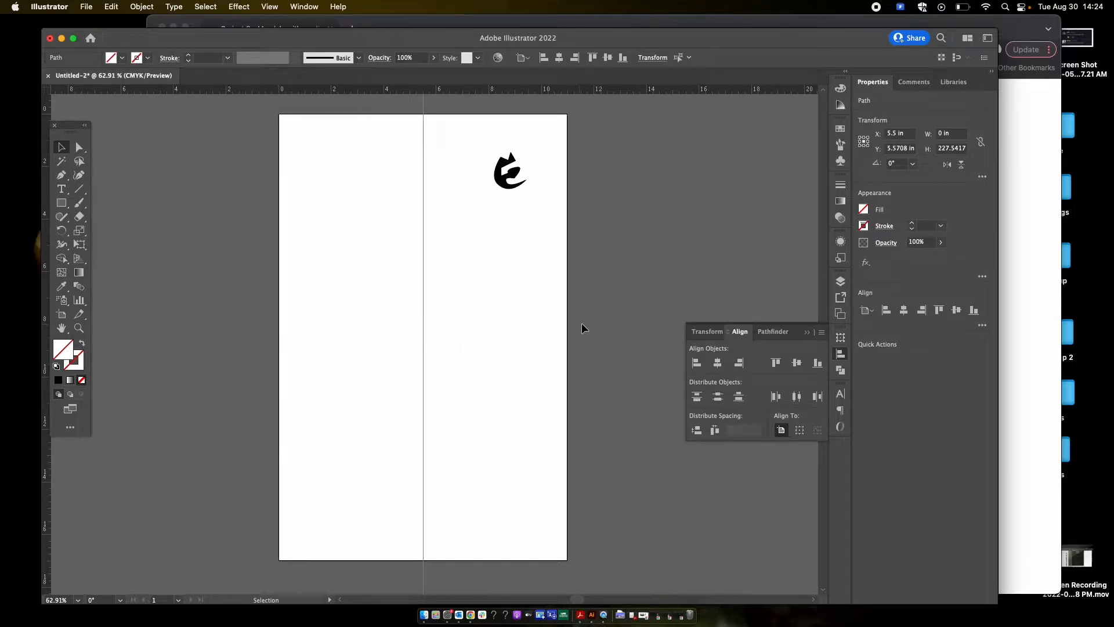
{"action": "left_click", "coordinate": [501, 183]}
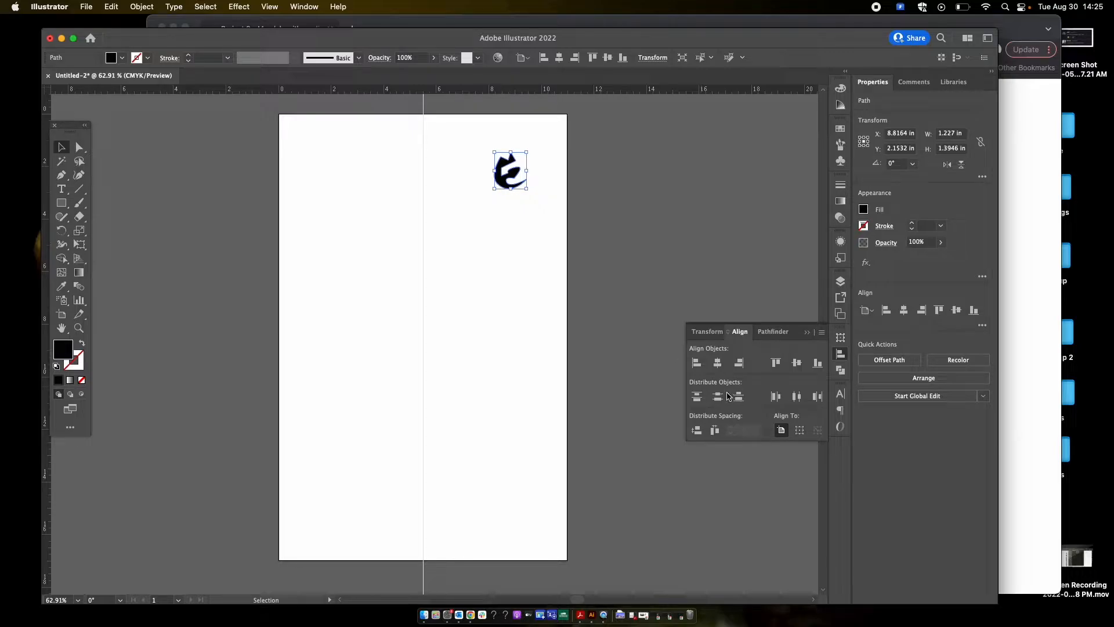
{"action": "left_click", "coordinate": [718, 364]}
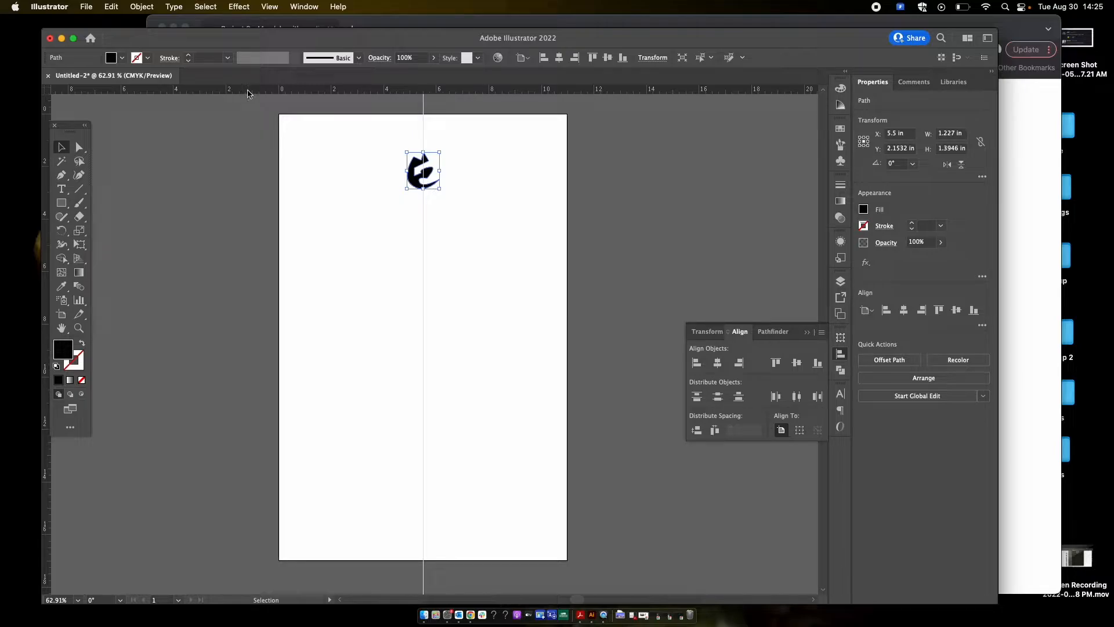
- Add a horizontal guide at about Y 7.11 in and align it to the vertical center of the artboard
{"action": "left_click_drag", "start_coordinate": [248, 94], "coordinate": [261, 299]}
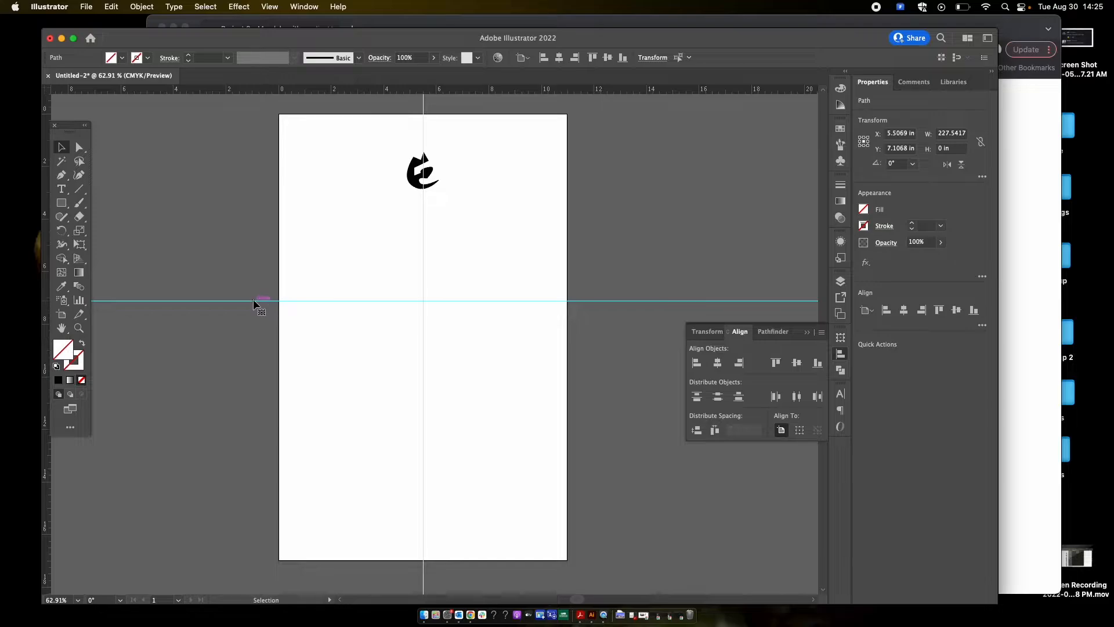
{"action": "left_click", "coordinate": [253, 299]}
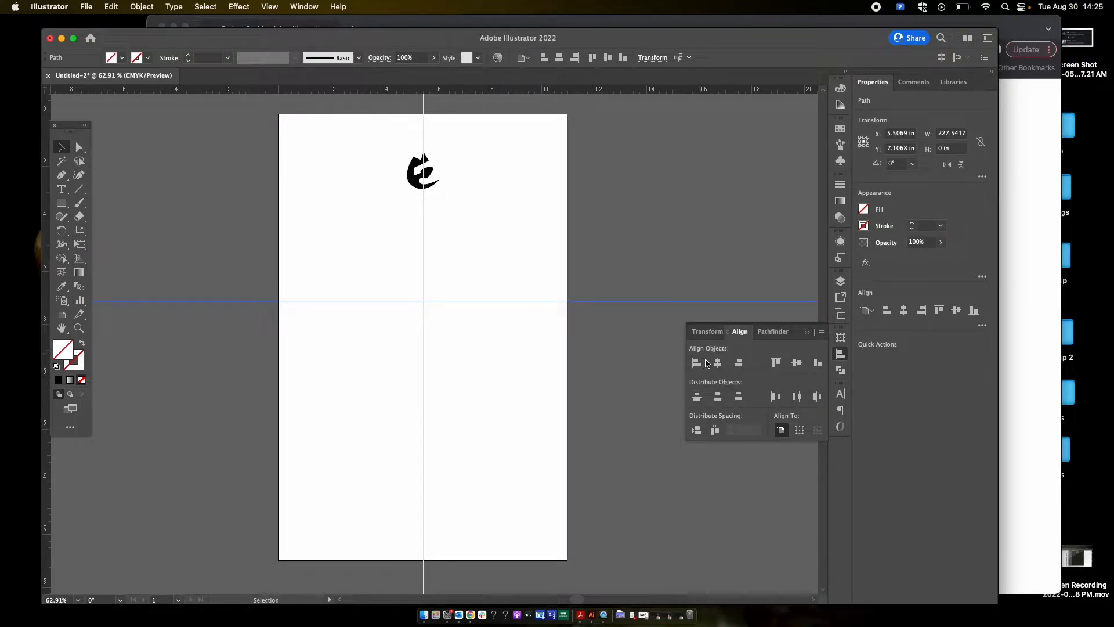
{"action": "left_click", "coordinate": [797, 364]}
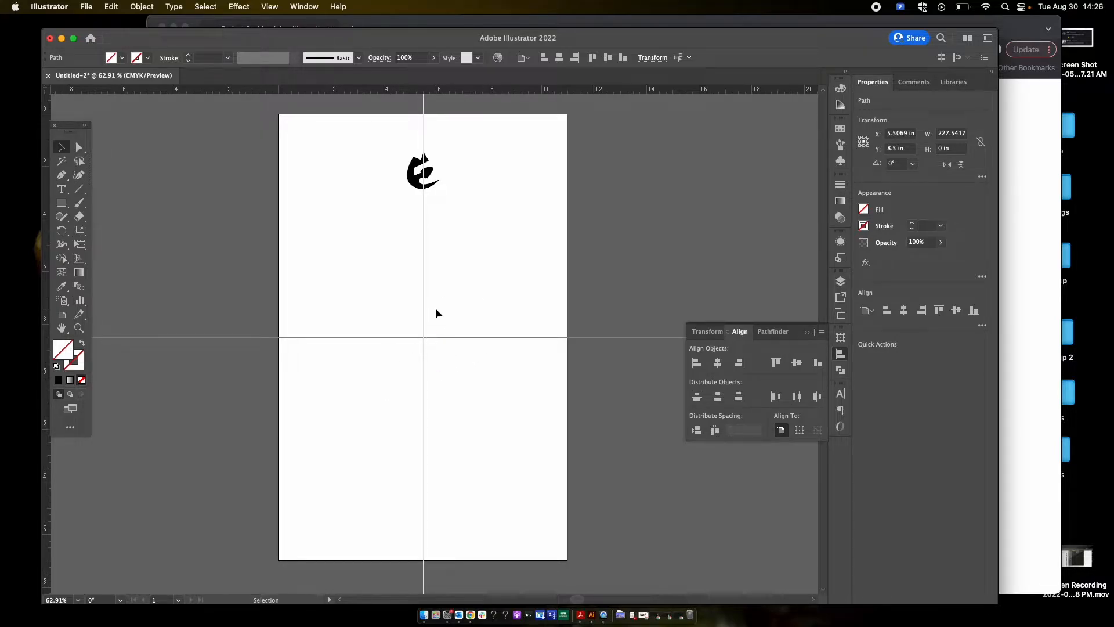
- Hide and show the guides repeatedly, leaving both center guides shown
{"action": "key", "text": "super+;"}
{"action": "key", "text": "super+;"}
{"action": "key", "text": "super+;"}
{"action": "key", "text": "super+;"}
{"action": "key", "text": "super+;"}
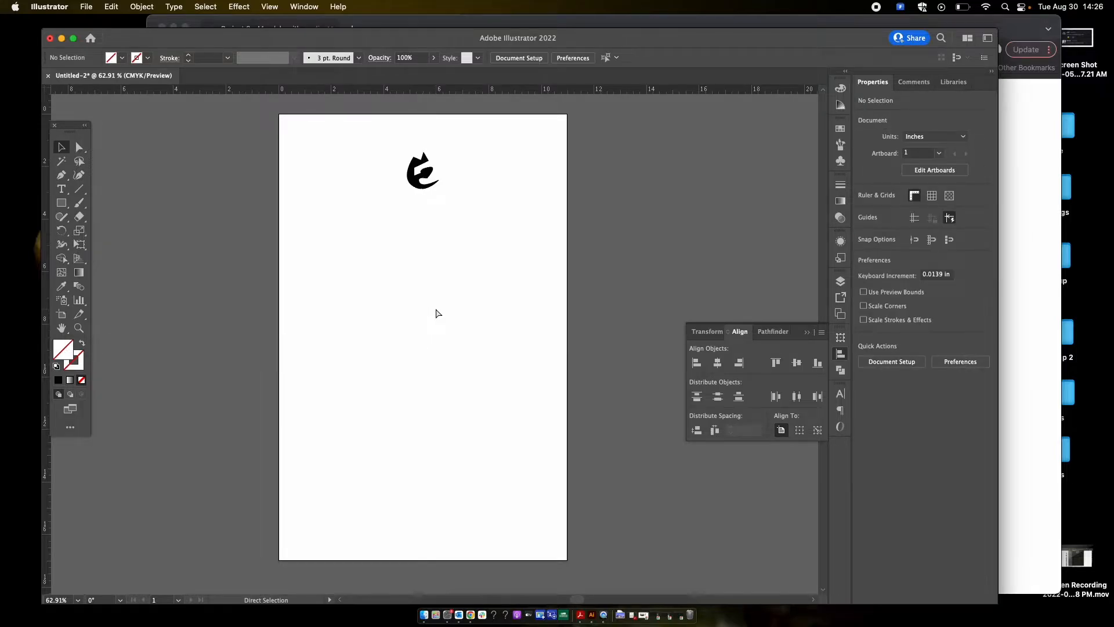
{"action": "key", "text": "super+;"}
{"action": "key", "text": "super+;"}
{"action": "key", "text": "super+;"}
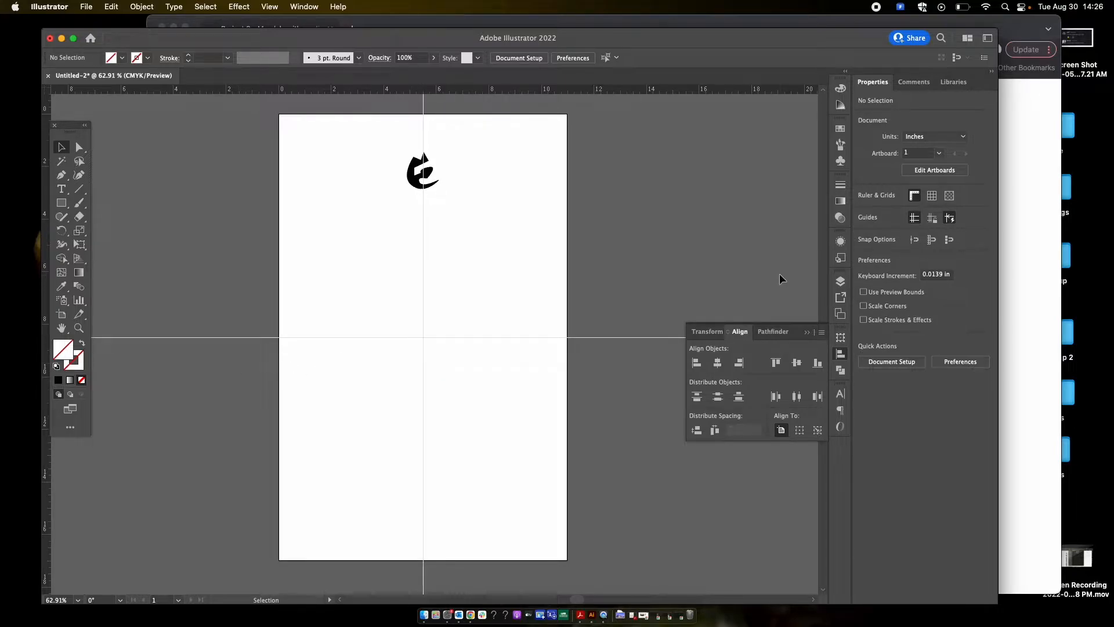
- Move the black shape down to about X 5.51, Y 5.45 in and rotate it freely to about 112°
{"action": "left_click_drag", "start_coordinate": [415, 182], "coordinate": [419, 264]}
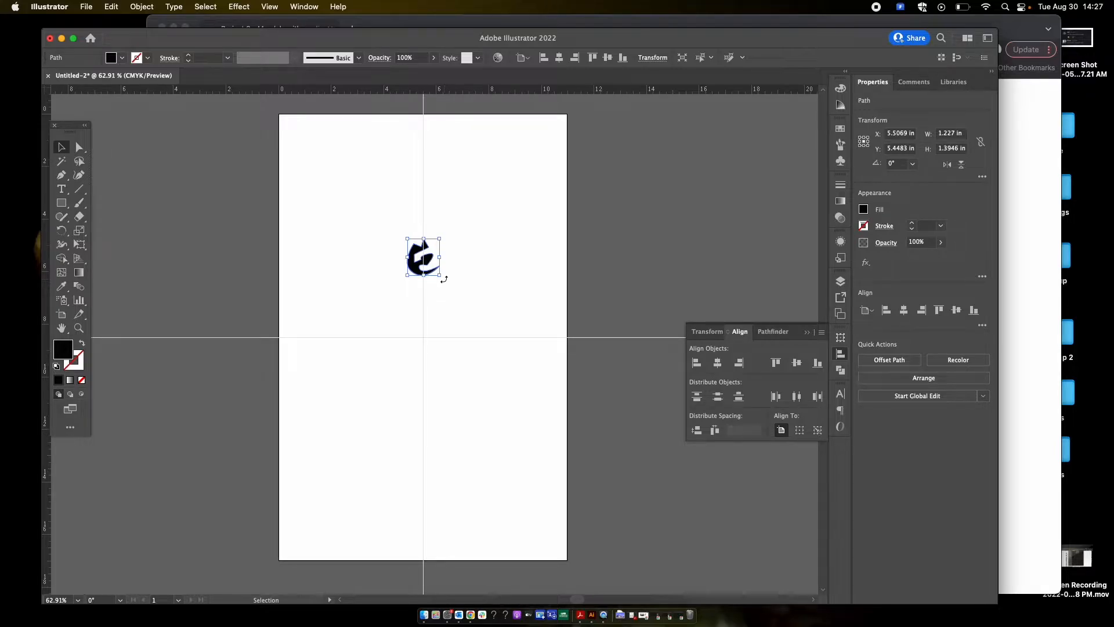
{"action": "left_click_drag", "start_coordinate": [444, 280], "coordinate": [471, 260]}
{"action": "left_click_drag", "start_coordinate": [384, 303], "coordinate": [436, 234]}
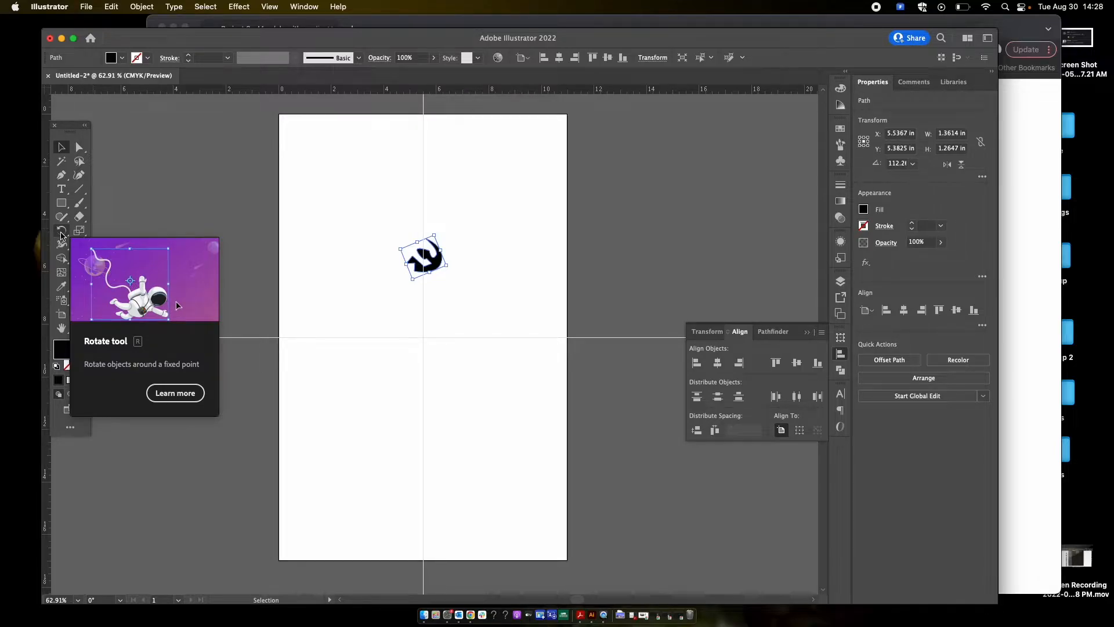
- Rotate the black shape around its own center to about 194° with the Rotate tool
{"action": "left_click", "coordinate": [62, 232]}
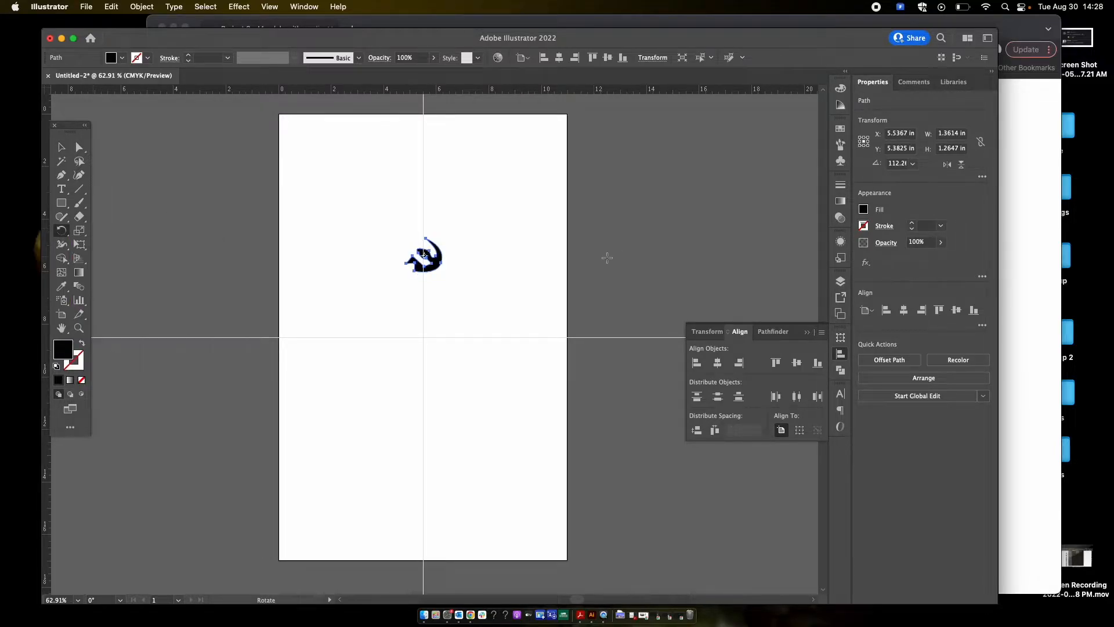
{"action": "scroll", "coordinate": [389, 271], "scroll_direction": "up", "scroll_amount": 3}
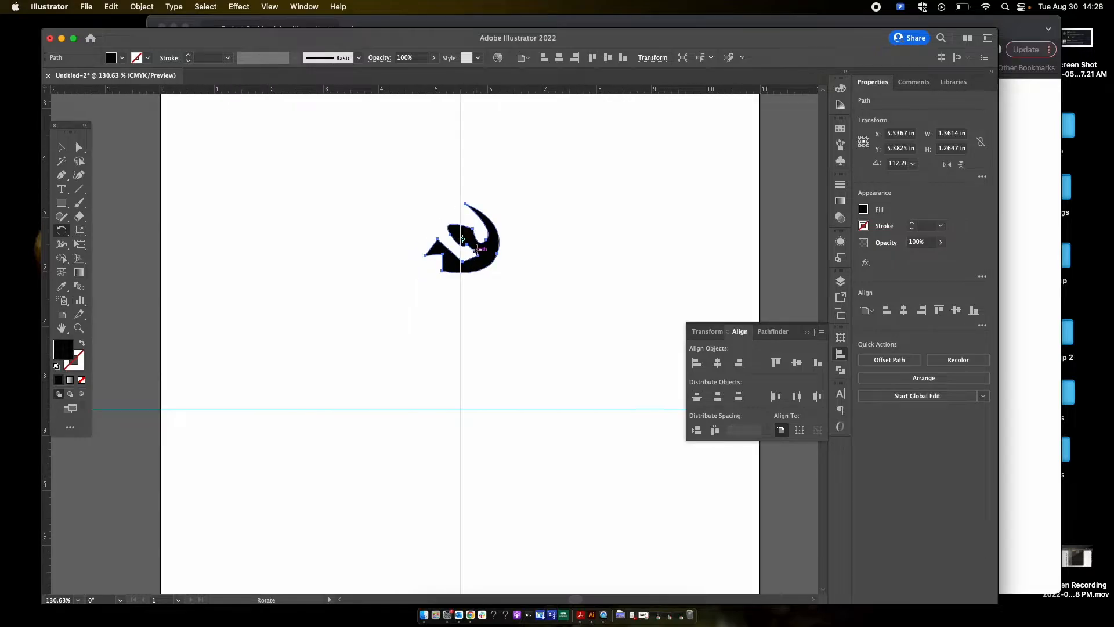
{"action": "scroll", "coordinate": [472, 250], "scroll_direction": "up", "scroll_amount": 5}
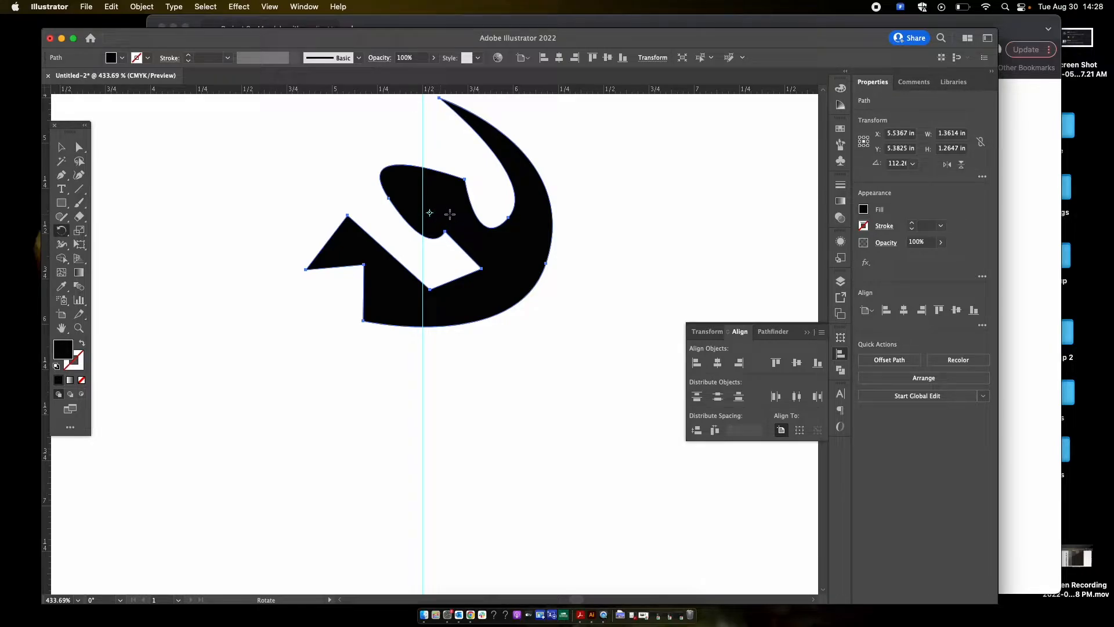
{"action": "scroll", "coordinate": [449, 209], "scroll_direction": "up", "scroll_amount": 3}
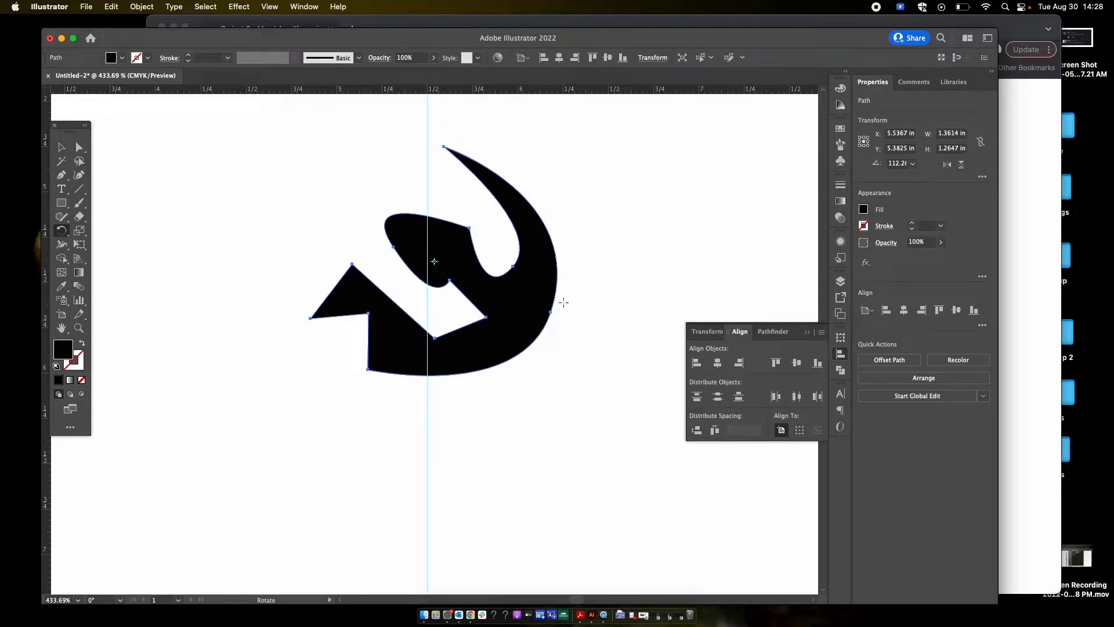
{"action": "left_click_drag", "start_coordinate": [537, 323], "coordinate": [444, 228]}
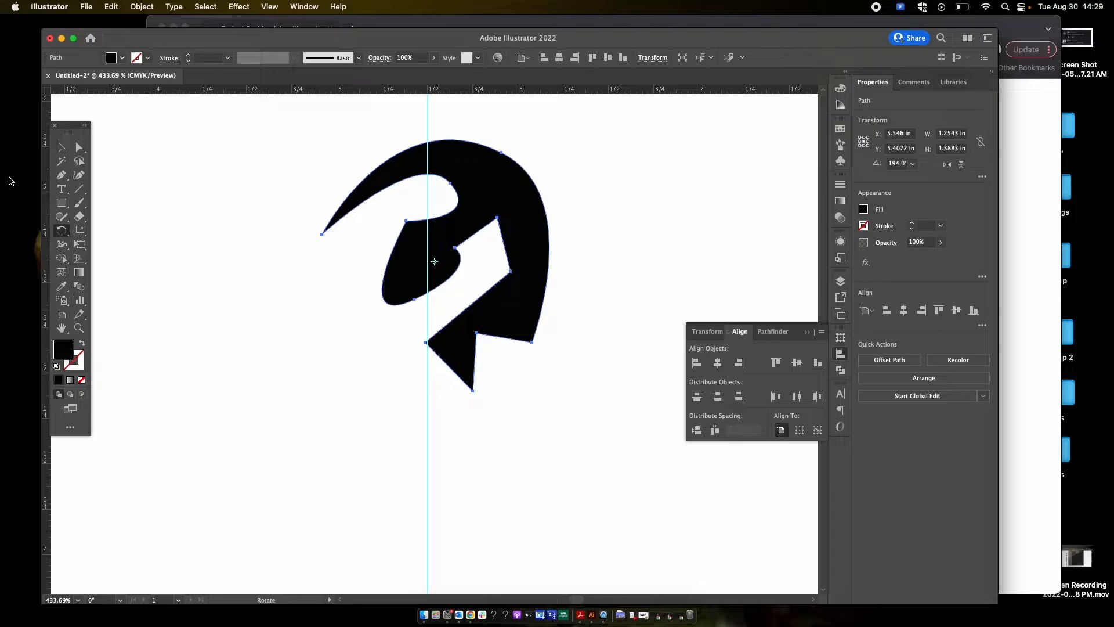
- Set the rotation point at the intersection of the center guides and rotate the black shape around it to about 196.7°
{"action": "scroll", "coordinate": [384, 340], "scroll_direction": "down", "scroll_amount": 5}
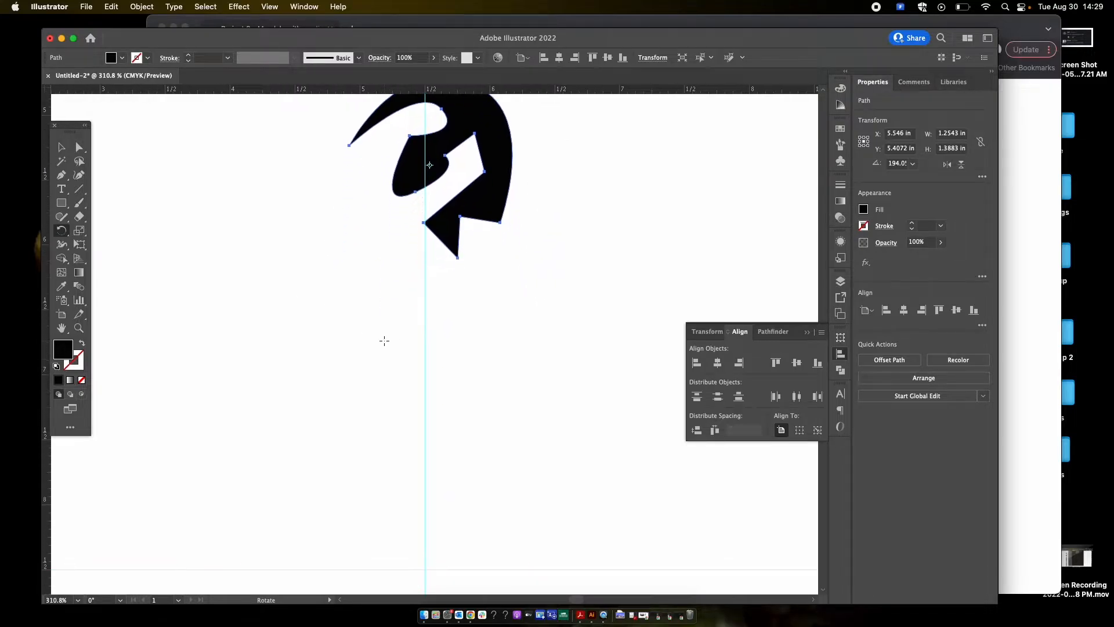
{"action": "scroll", "coordinate": [384, 337], "scroll_direction": "up", "scroll_amount": 2}
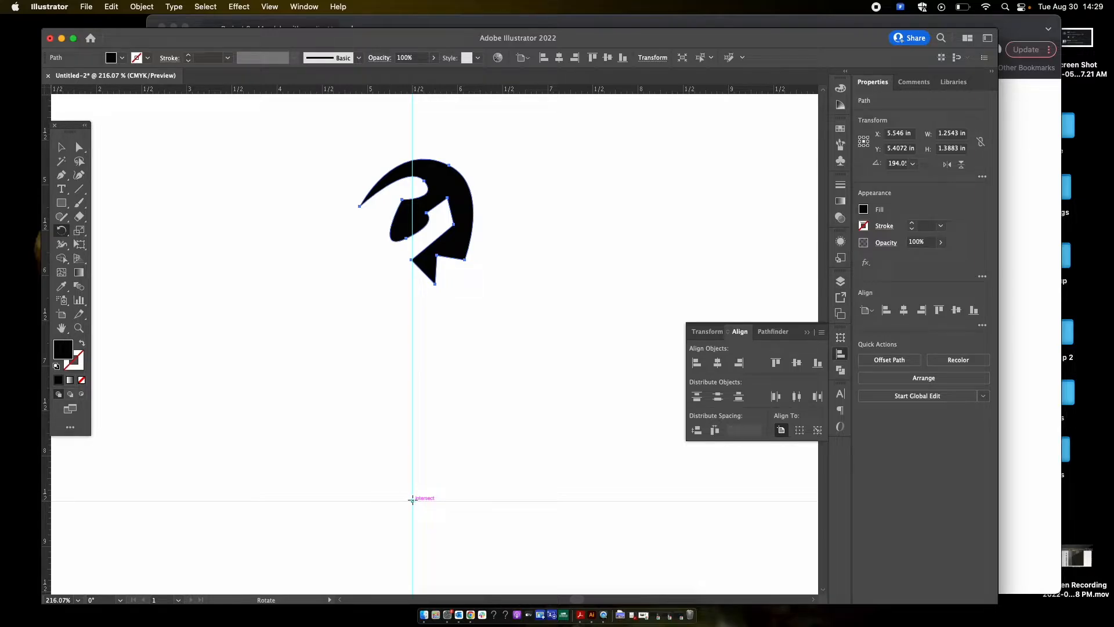
{"action": "left_click", "coordinate": [413, 500]}
{"action": "scroll", "coordinate": [525, 443], "scroll_direction": "down", "scroll_amount": 1}
{"action": "scroll", "coordinate": [419, 477], "scroll_direction": "up", "scroll_amount": 5}
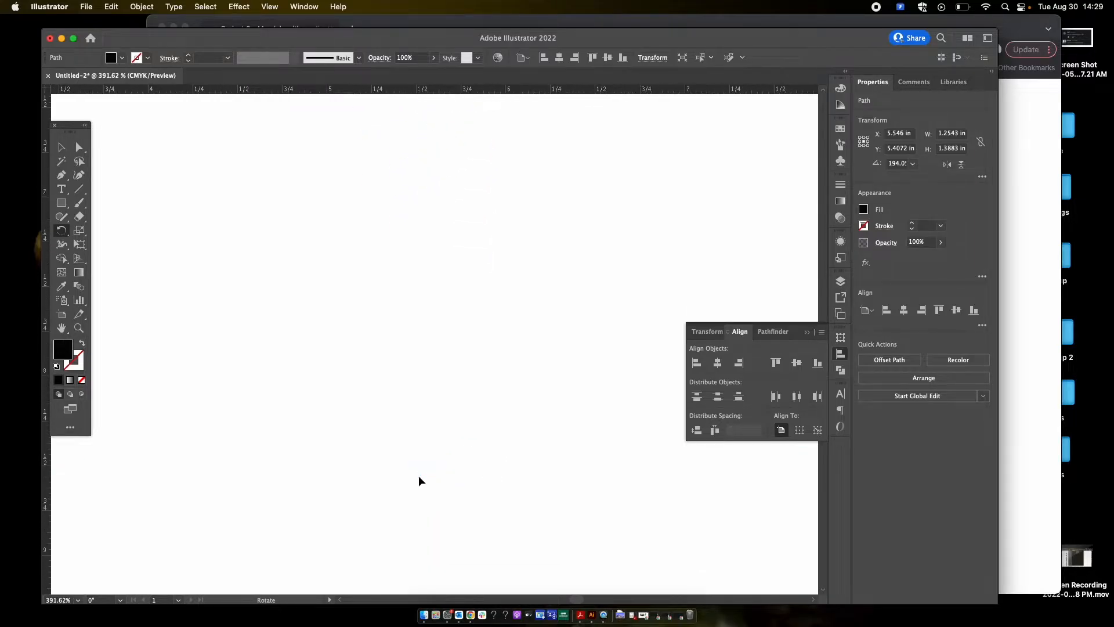
{"action": "scroll", "coordinate": [419, 475], "scroll_direction": "up", "scroll_amount": 5}
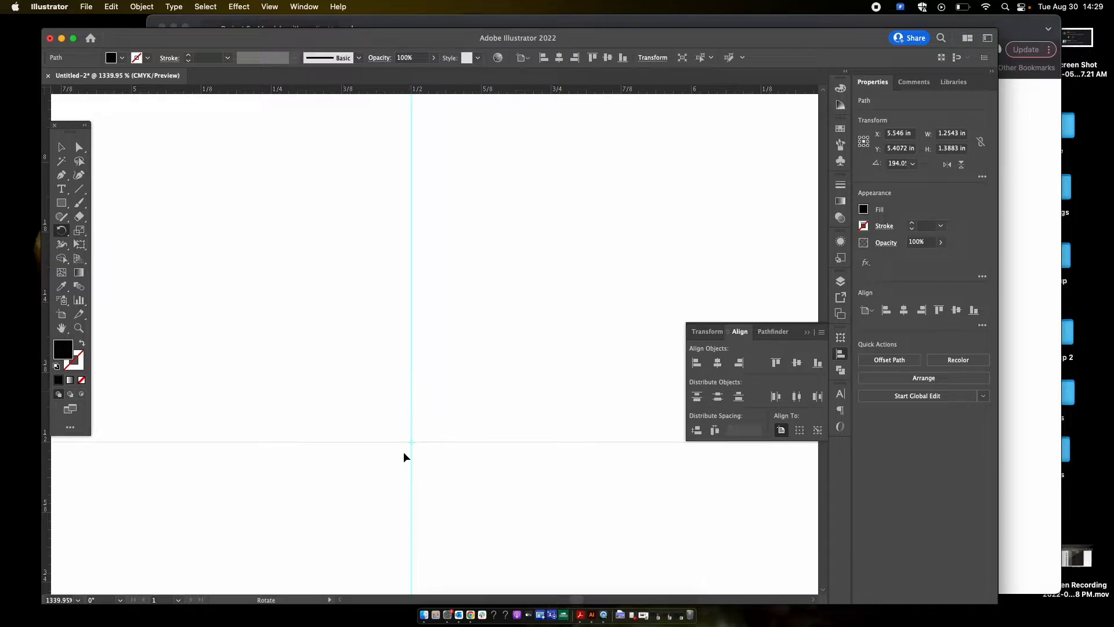
{"action": "scroll", "coordinate": [434, 441], "scroll_direction": "down", "scroll_amount": 5}
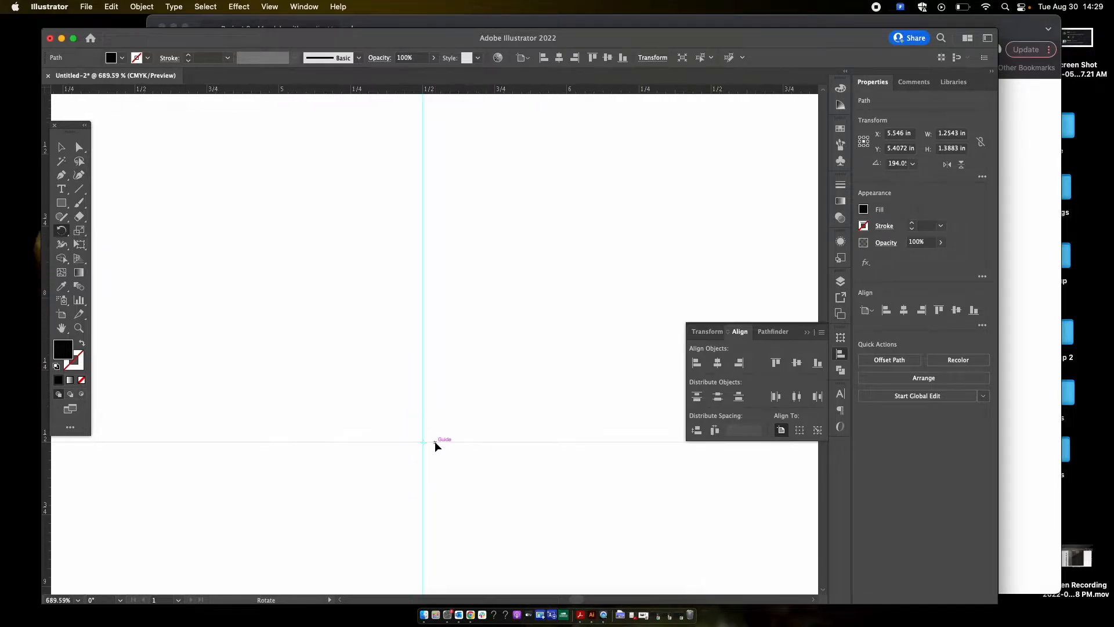
{"action": "scroll", "coordinate": [434, 441], "scroll_direction": "down", "scroll_amount": 3}
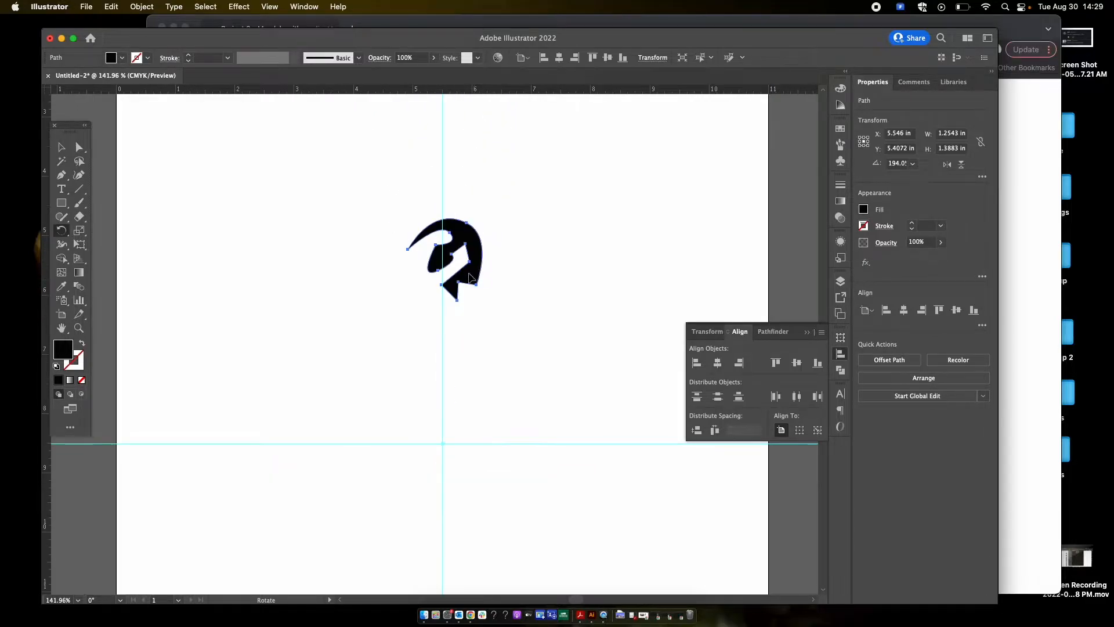
{"action": "left_click_drag", "start_coordinate": [469, 276], "coordinate": [441, 336]}
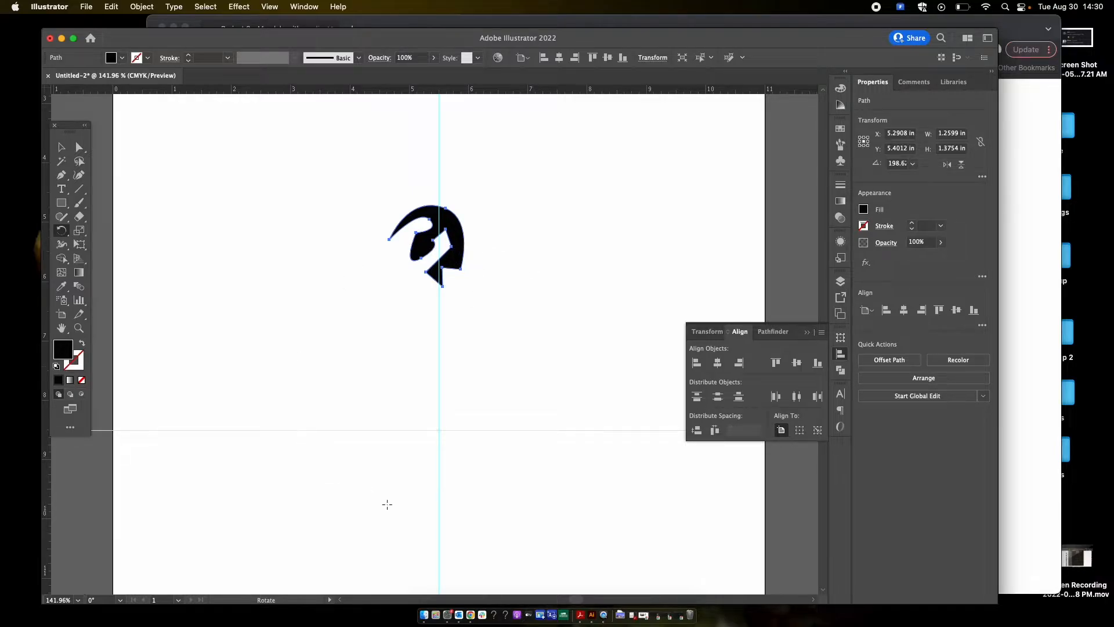
{"action": "scroll", "coordinate": [427, 303], "scroll_direction": "down", "scroll_amount": 2}
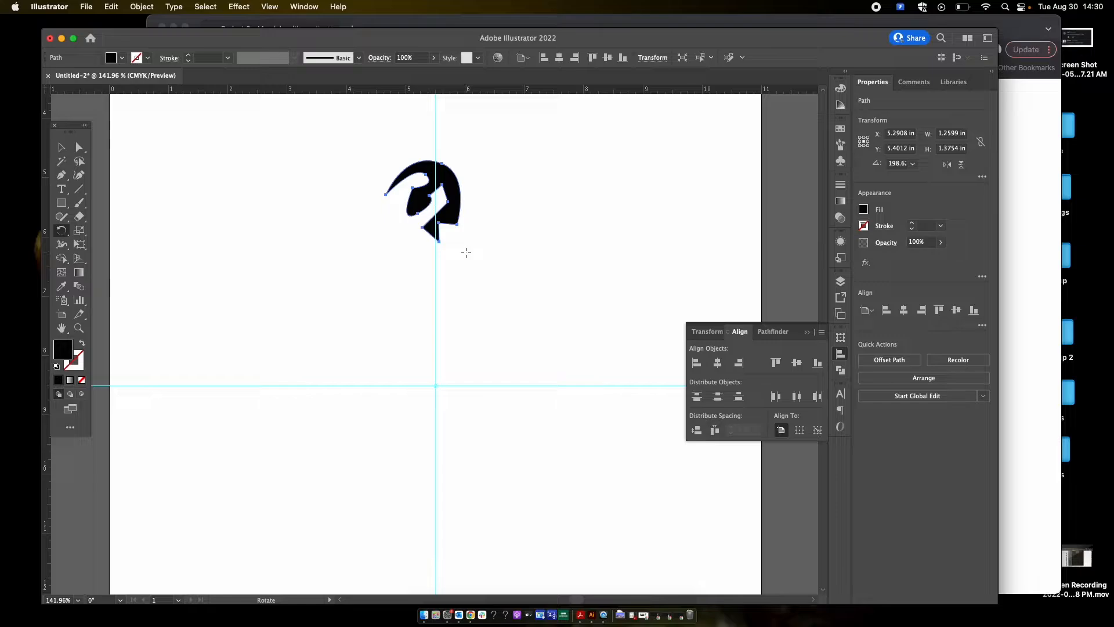
{"action": "left_click_drag", "start_coordinate": [466, 252], "coordinate": [473, 251]}
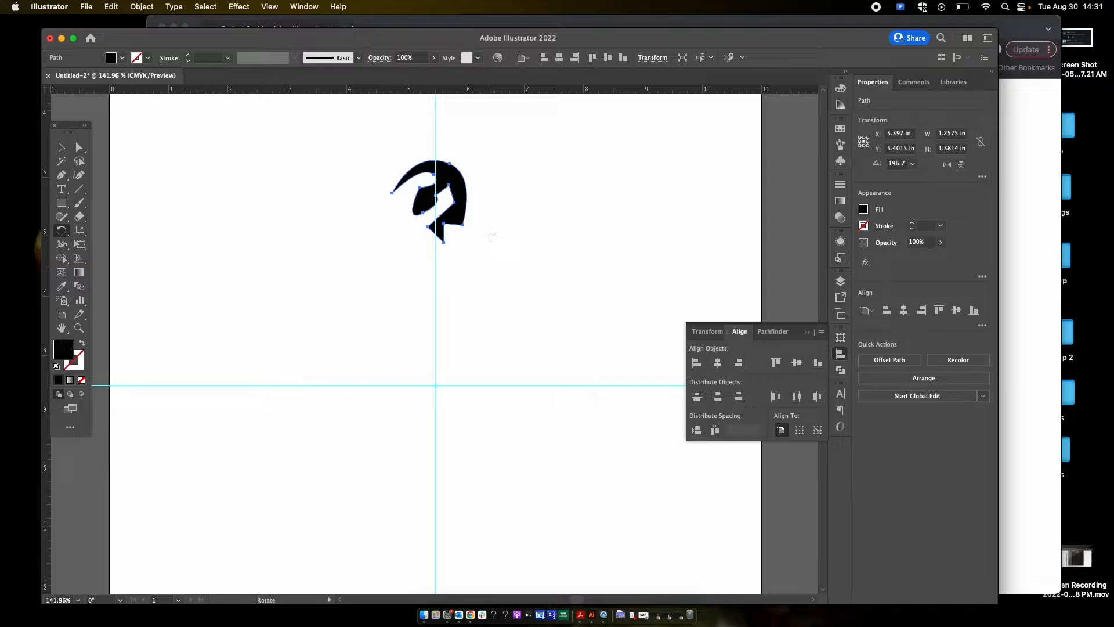
{"action": "key", "text": "v"}
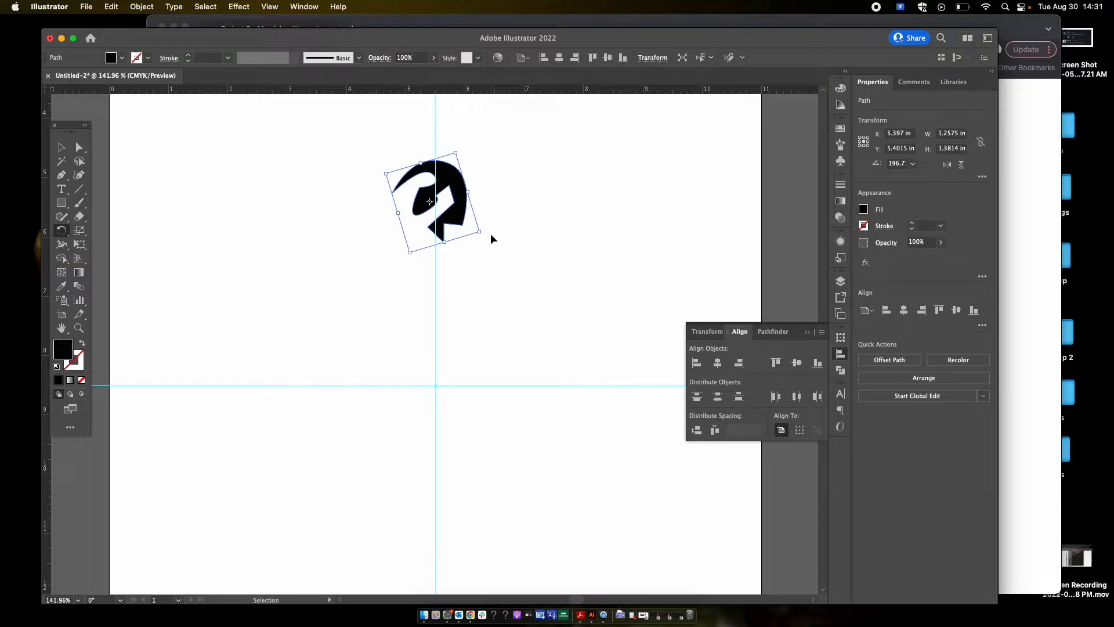
{"action": "key", "text": "v"}
{"action": "left_click_drag", "start_coordinate": [456, 185], "coordinate": [561, 258]}
{"action": "key", "text": "Delete"}
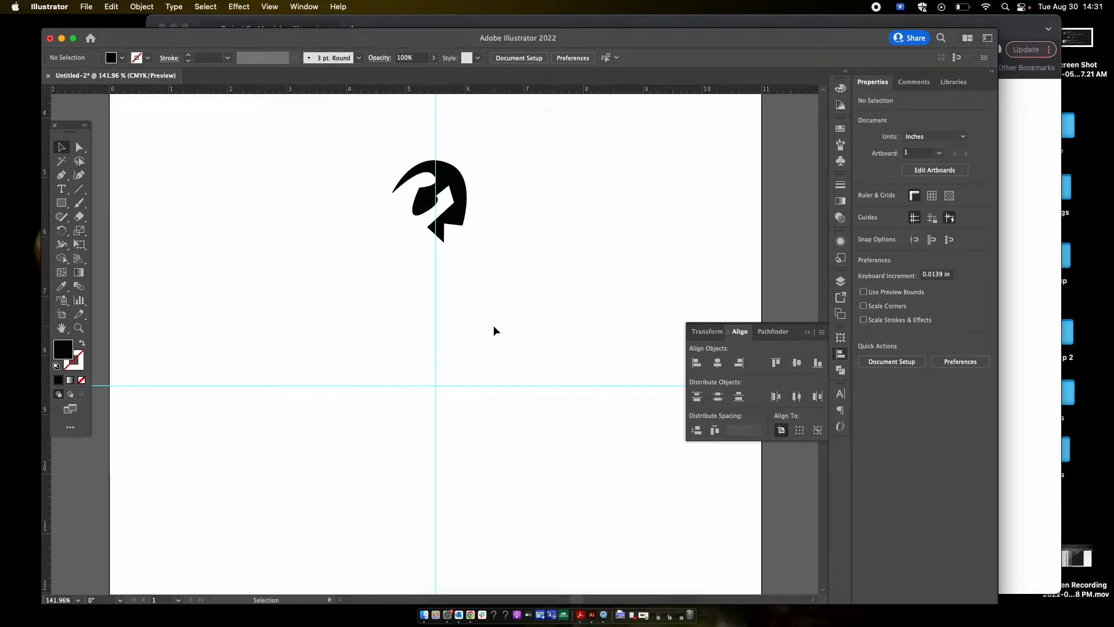
{"action": "key", "text": "super"}
{"action": "key", "text": "super+a"}
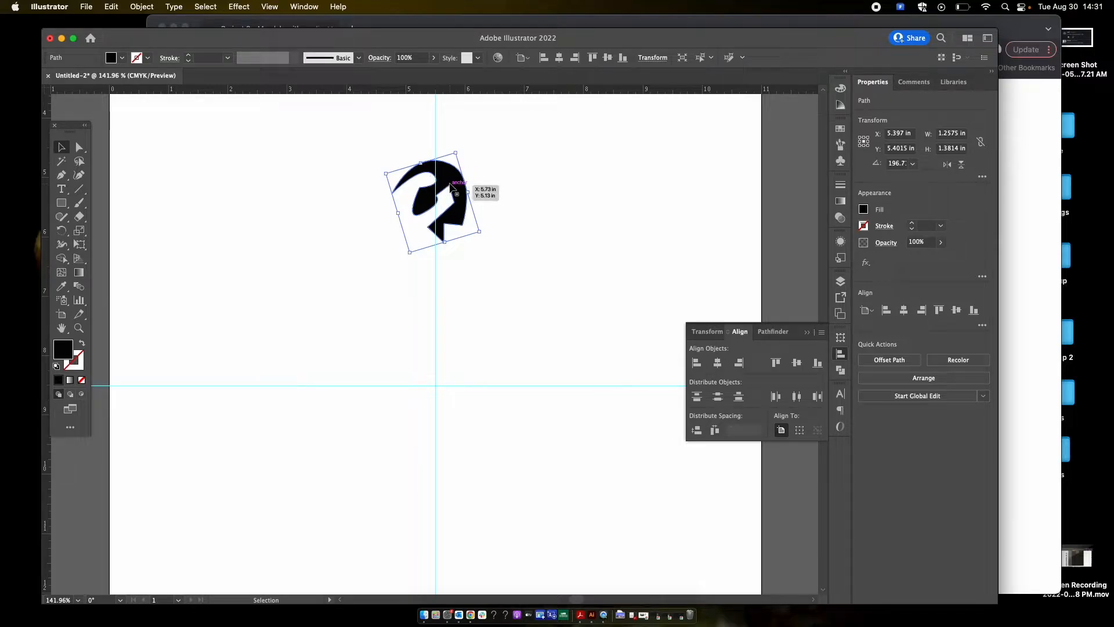
{"action": "key", "text": "r"}
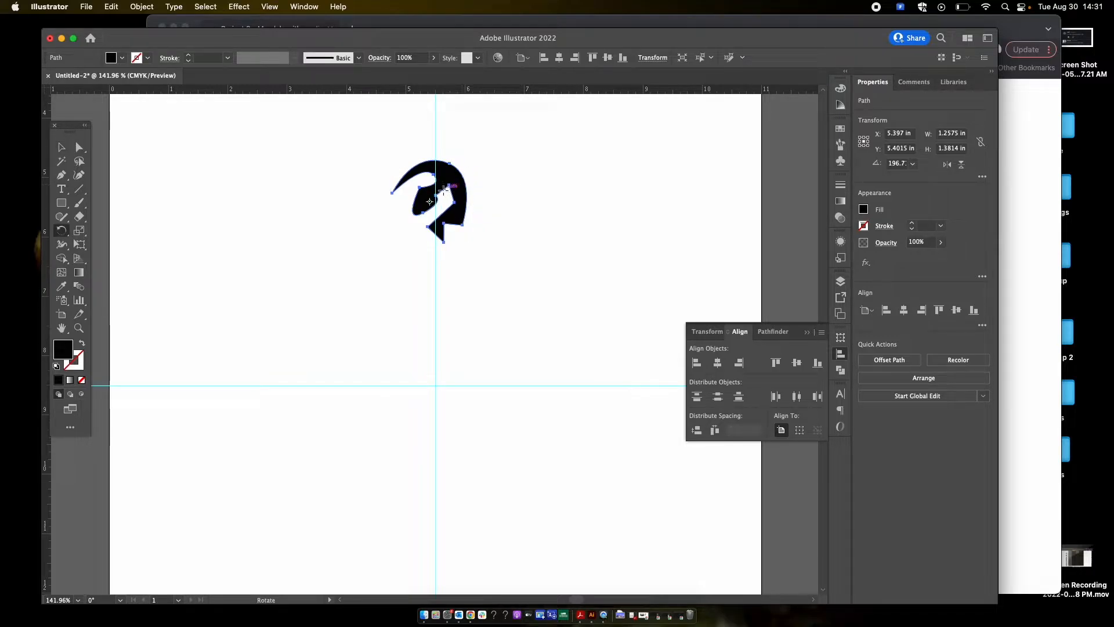
{"action": "left_click_drag", "start_coordinate": [432, 200], "coordinate": [435, 383]}
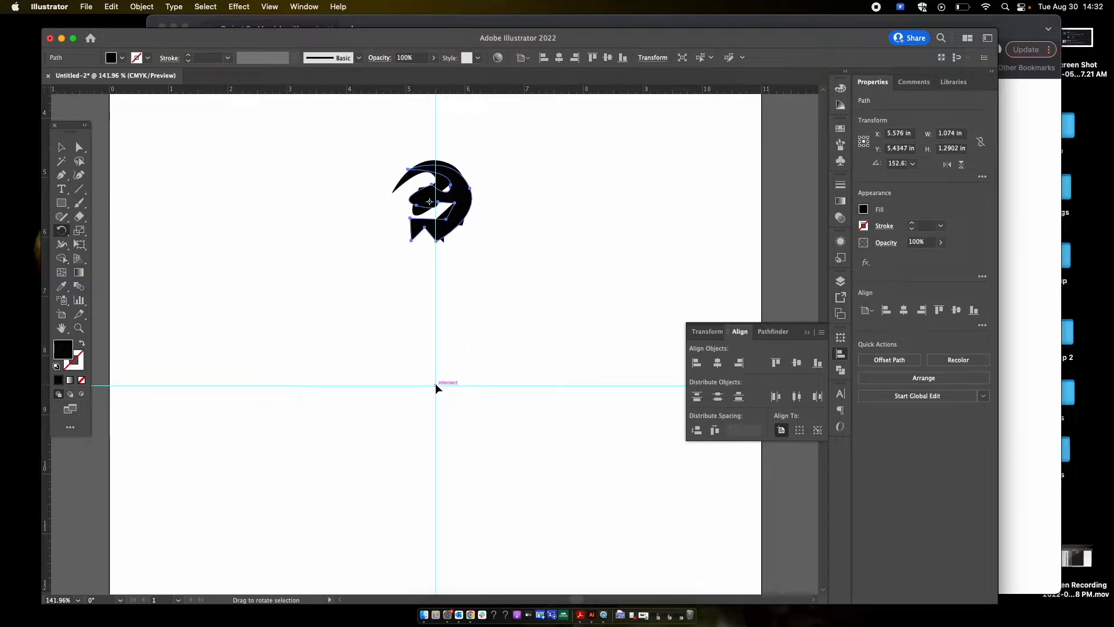
{"action": "key", "text": "super+z"}
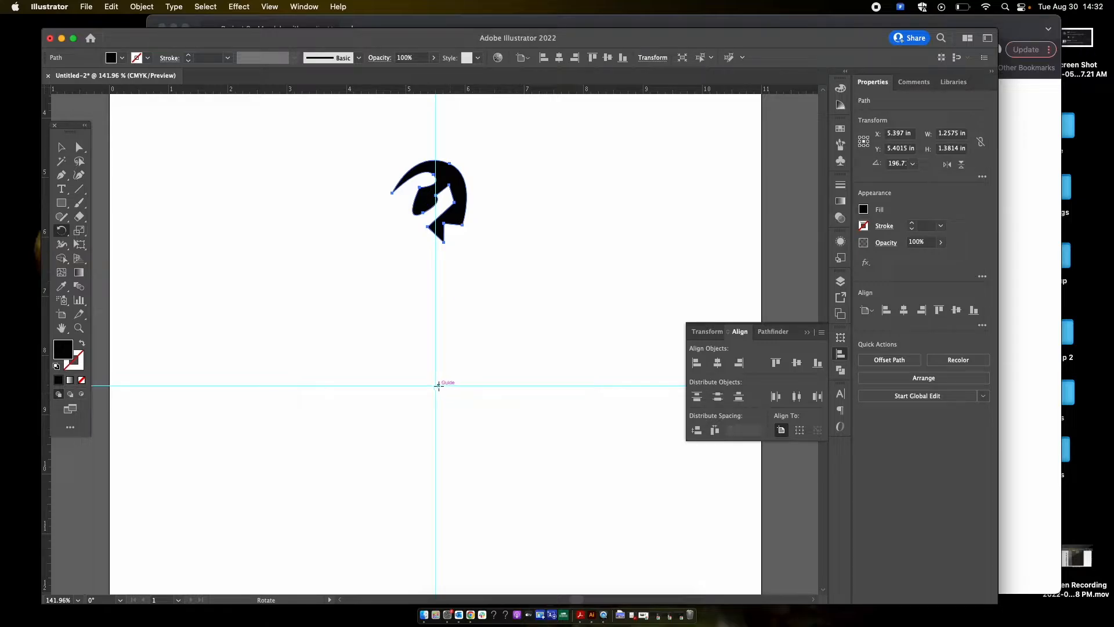
- Rotate a copy of the black shape around the guide intersection to about 222.6°, then try Transform Again once and undo it
{"action": "left_click_drag", "start_coordinate": [455, 190], "coordinate": [388, 261]}
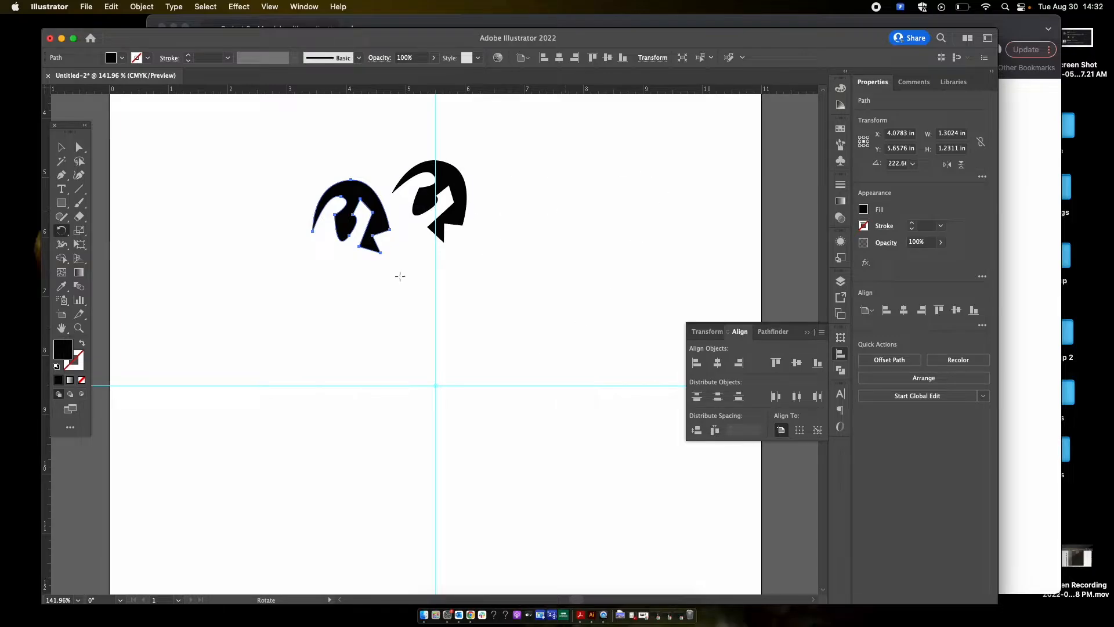
{"action": "key", "text": "super+d"}
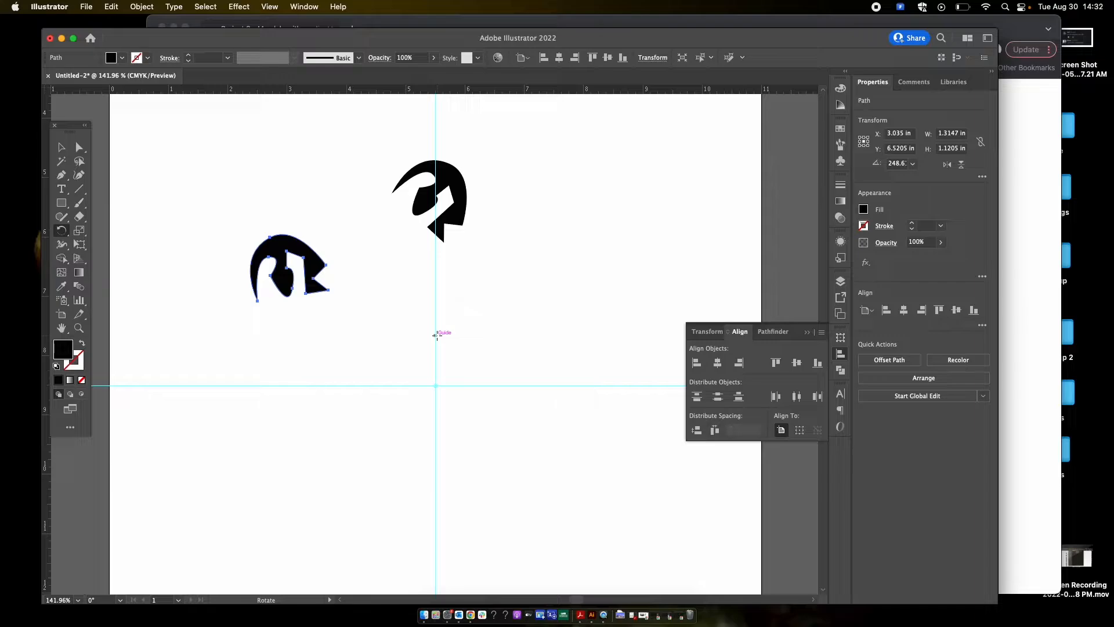
{"action": "key", "text": "super+z"}
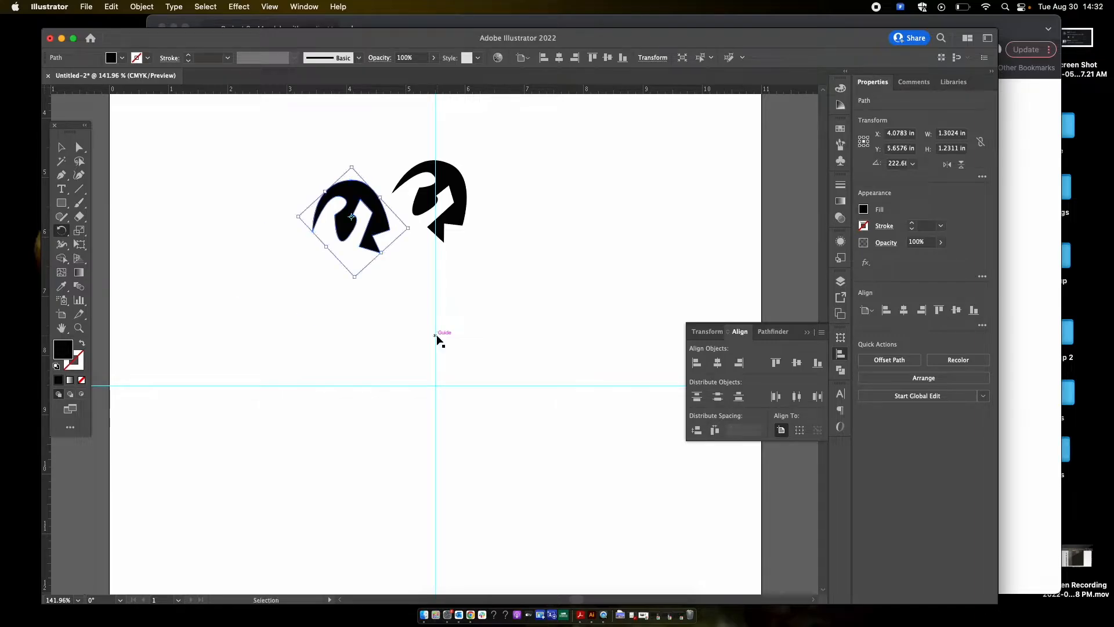
- Try to array the rotated shape around the guide intersection by repeating Transform Again many times
{"action": "key", "text": "super+d"}
{"action": "key", "text": "super+d"}
{"action": "key", "text": "super+d"}
{"action": "key", "text": "super+d"}
{"action": "key", "text": "super+d"}
{"action": "key", "text": "super+d"}
{"action": "key", "text": "super+d"}
{"action": "key", "text": "super+d"}
{"action": "key", "text": "super+d"}
{"action": "key", "text": "super+d"}
{"action": "key", "text": "super+d"}
{"action": "key", "text": "super+d"}
{"action": "key", "text": "super+d"}
{"action": "key", "text": "super+d"}
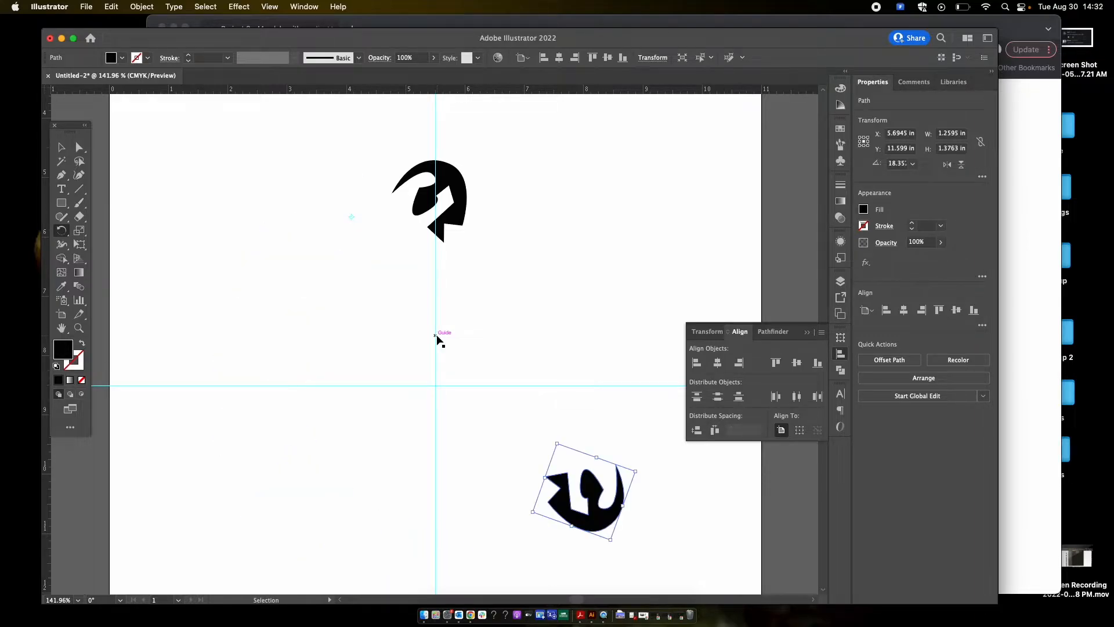
{"action": "key", "text": "super+d"}
{"action": "key", "text": "super+d"}
{"action": "key", "text": "super+d"}
{"action": "key", "text": "super+d"}
{"action": "key", "text": "super+d"}
{"action": "key", "text": "super+d"}
{"action": "key", "text": "super+d"}
{"action": "key", "text": "super+d"}
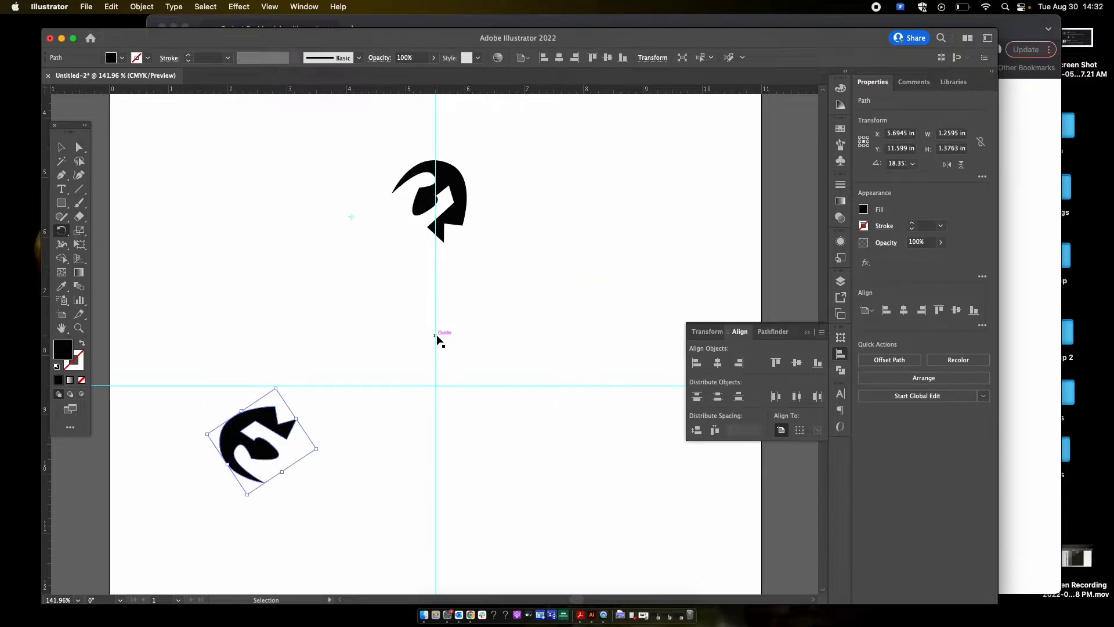
{"action": "key", "text": "super+d"}
{"action": "key", "text": "super+d"}
{"action": "key", "text": "super+d"}
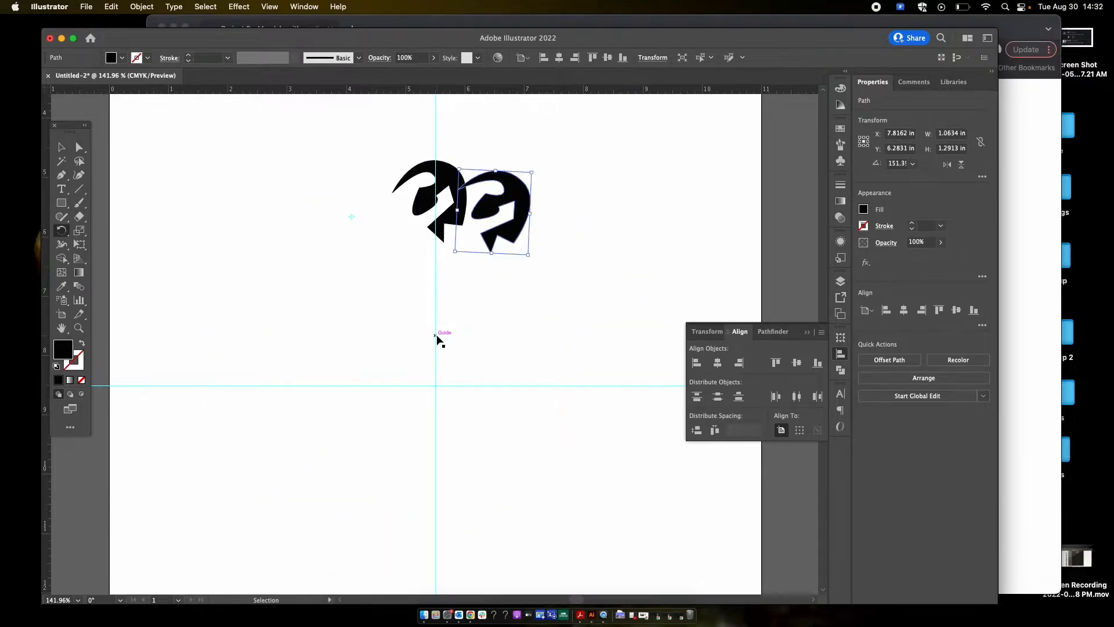
{"action": "key", "text": "super+d"}
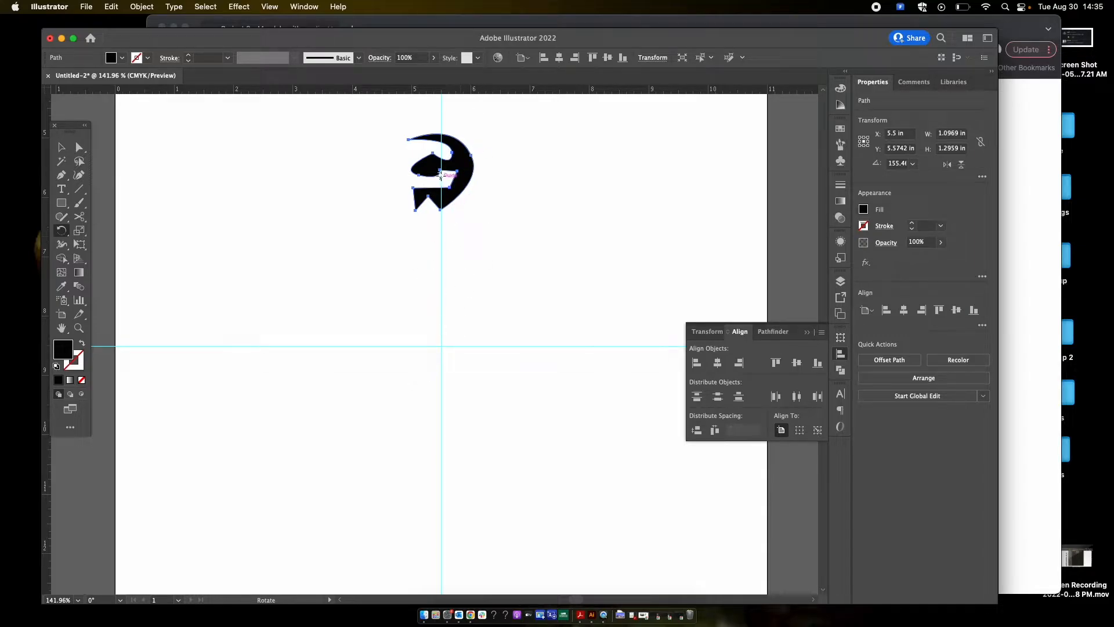
- Create a copy of the black shape rotated 312° around the intersection of the center guides
{"action": "left_click", "coordinate": [441, 346], "text": "alt"}
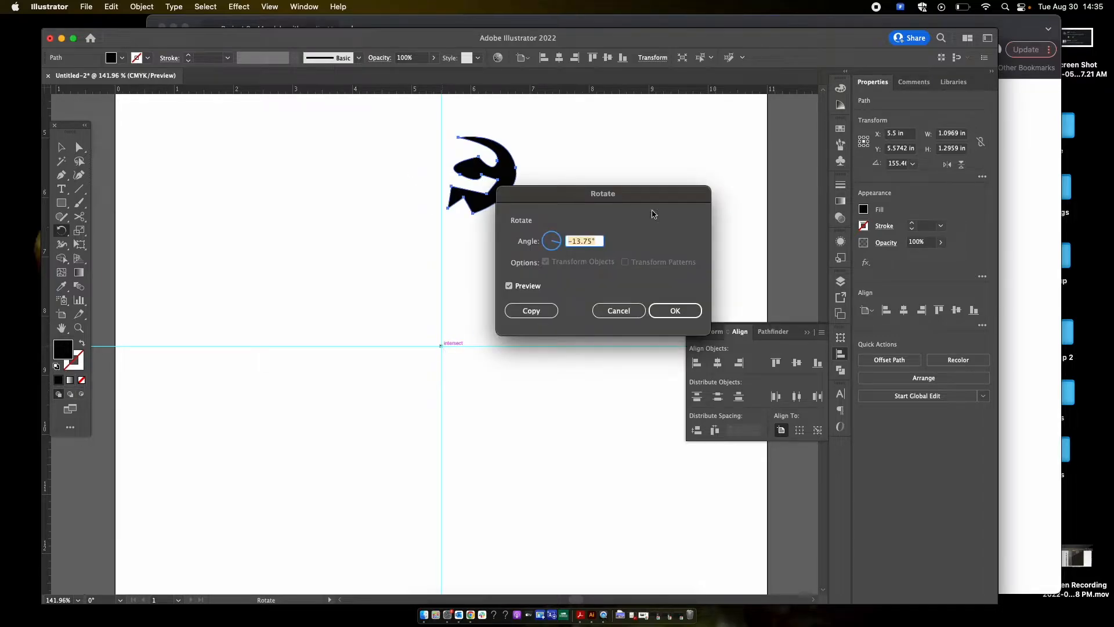
{"action": "left_click_drag", "start_coordinate": [675, 201], "coordinate": [747, 144]}
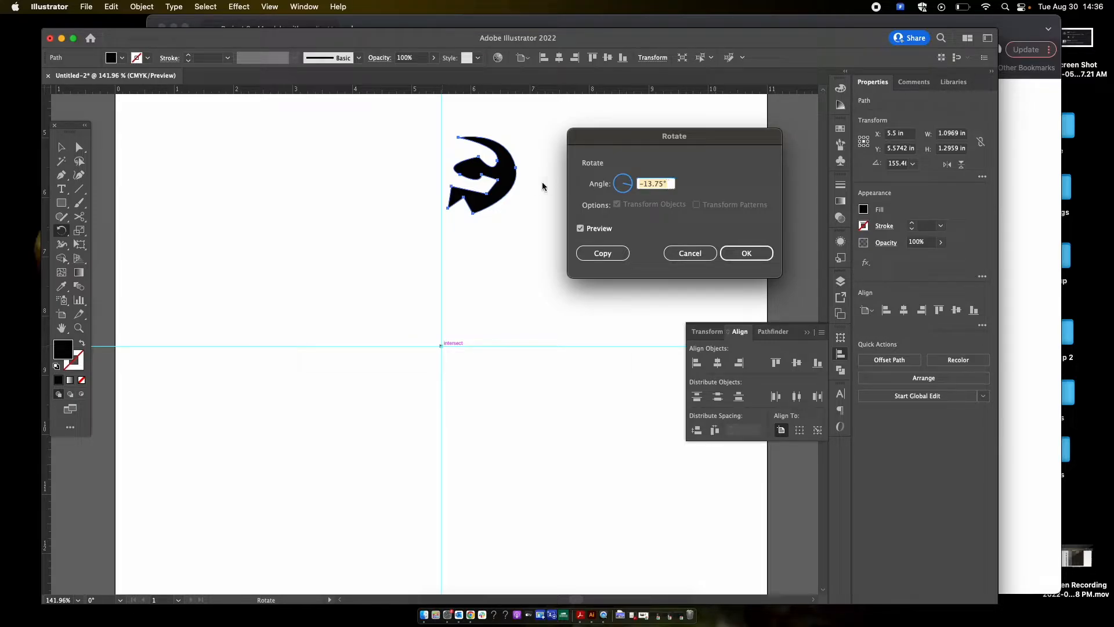
{"action": "mouse_move", "coordinate": [626, 185]}
{"action": "left_mouse_down"}
{"action": "mouse_move", "coordinate": [631, 196]}
{"action": "mouse_move", "coordinate": [630, 179]}
{"action": "left_mouse_up"}
{"action": "left_click_drag", "start_coordinate": [640, 140], "coordinate": [703, 119]}
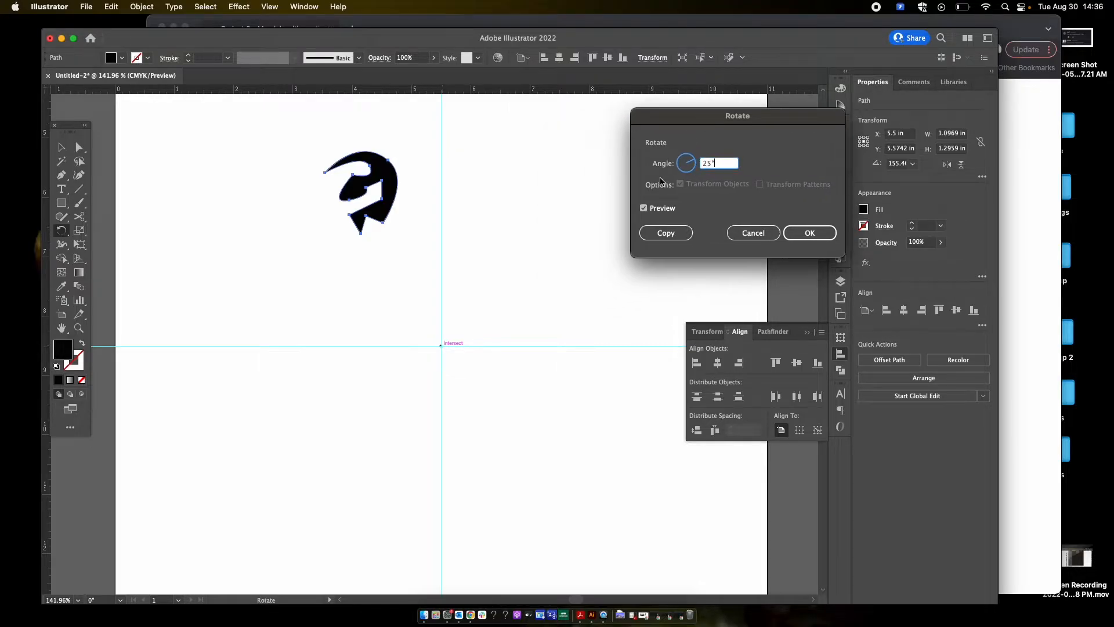
{"action": "left_click_drag", "start_coordinate": [690, 172], "coordinate": [693, 172]}
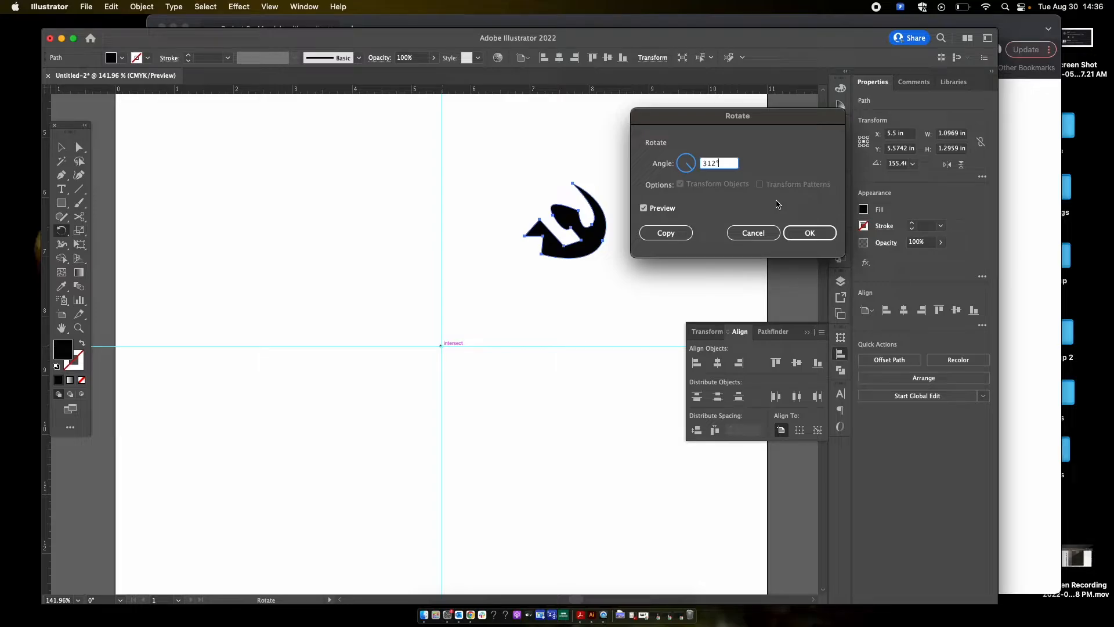
{"action": "left_click", "coordinate": [666, 233]}
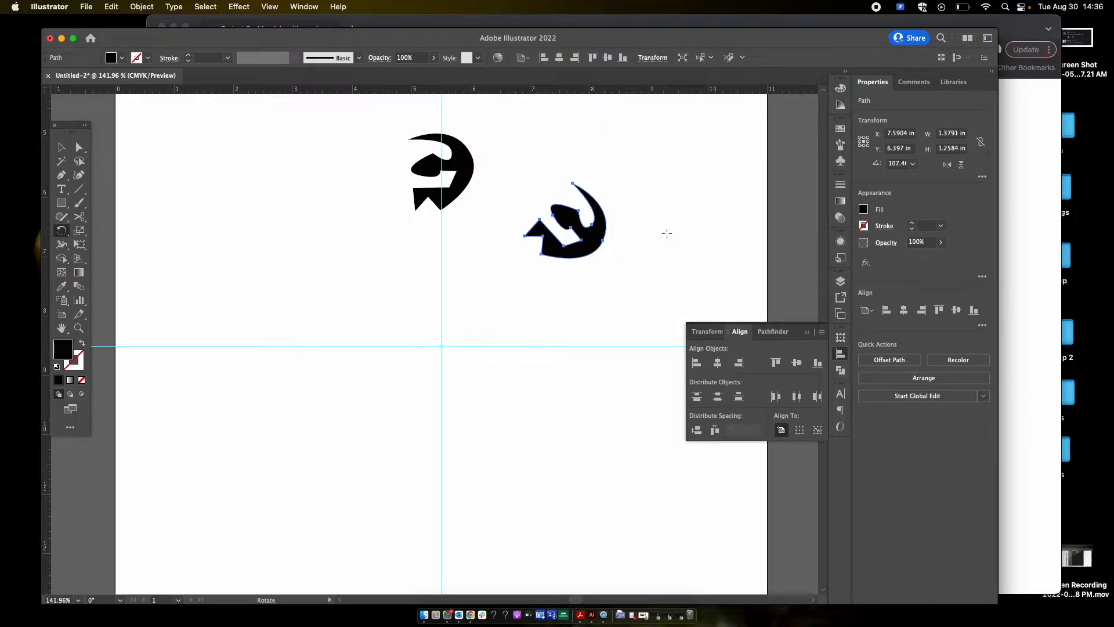
{"action": "key", "text": "super"}
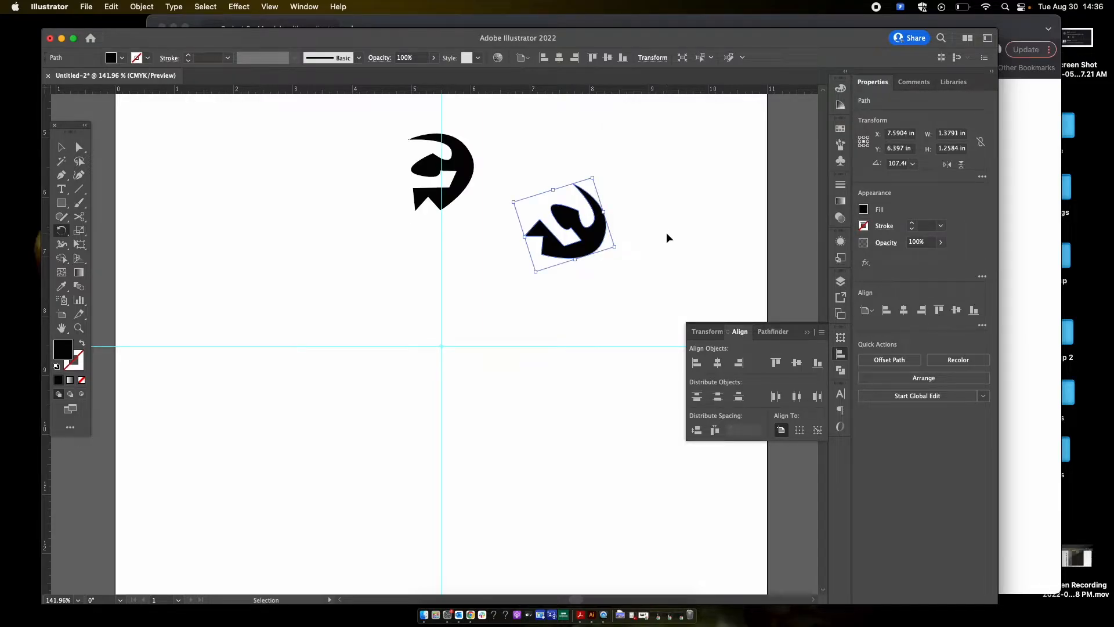
- Repeat Transform Again six times to array the 312° rotated copy around the intersection of the center guides
{"action": "key", "text": "super+d"}
{"action": "key", "text": "super+d"}
{"action": "key", "text": "super+d"}
{"action": "key", "text": "super+d"}
{"action": "key", "text": "super+d"}
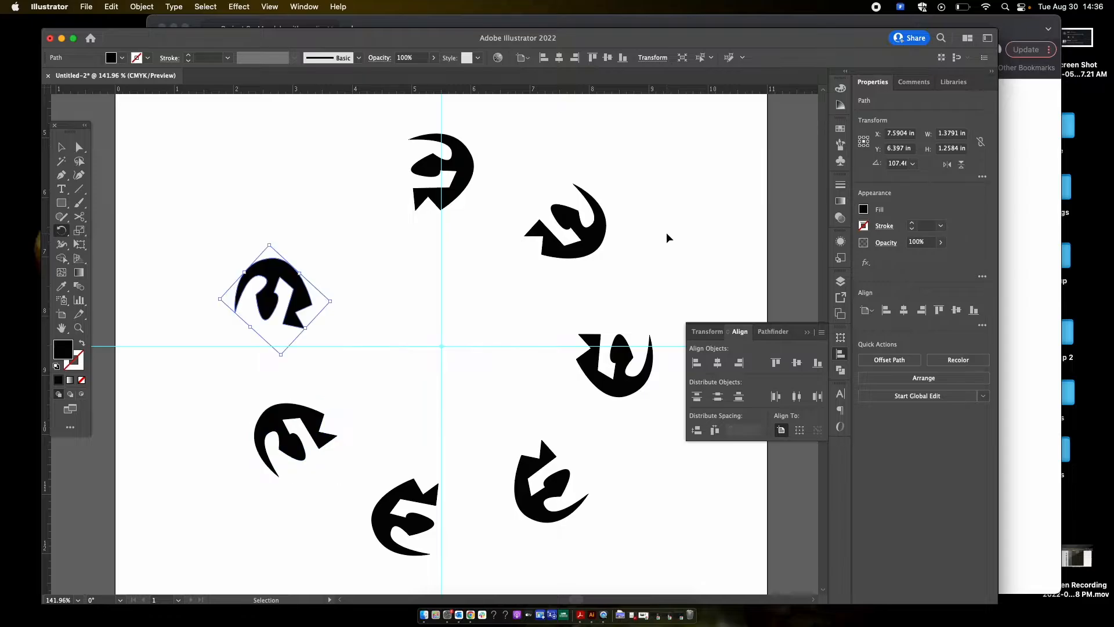
{"action": "key", "text": "super+d"}
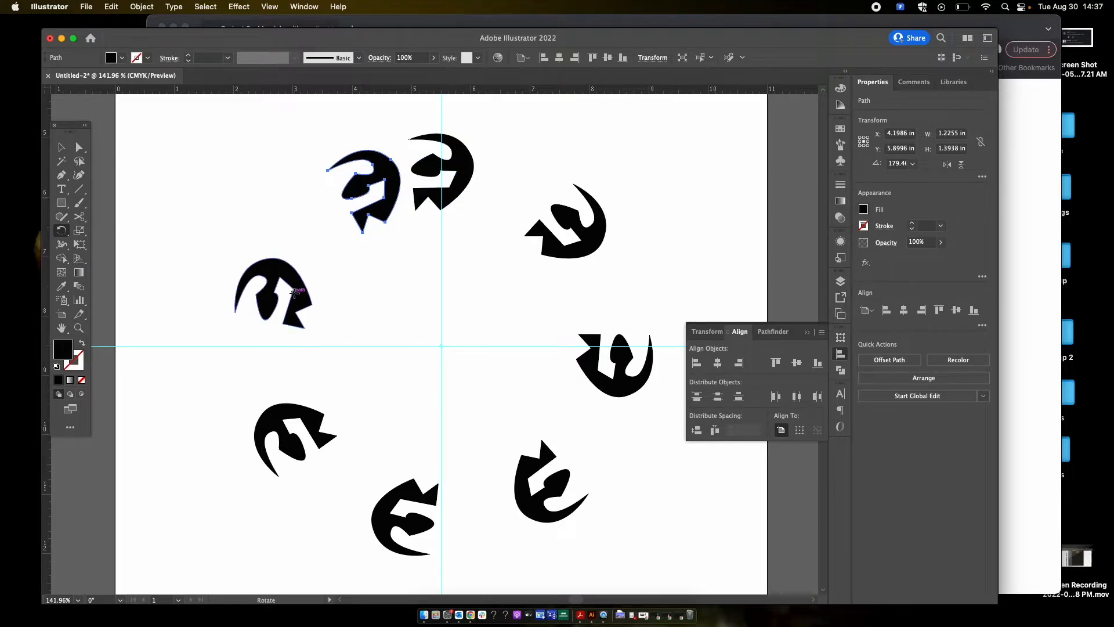
- Delete the last copy, which crowds the original black shape at the top of the ring
{"action": "key", "text": "v"}
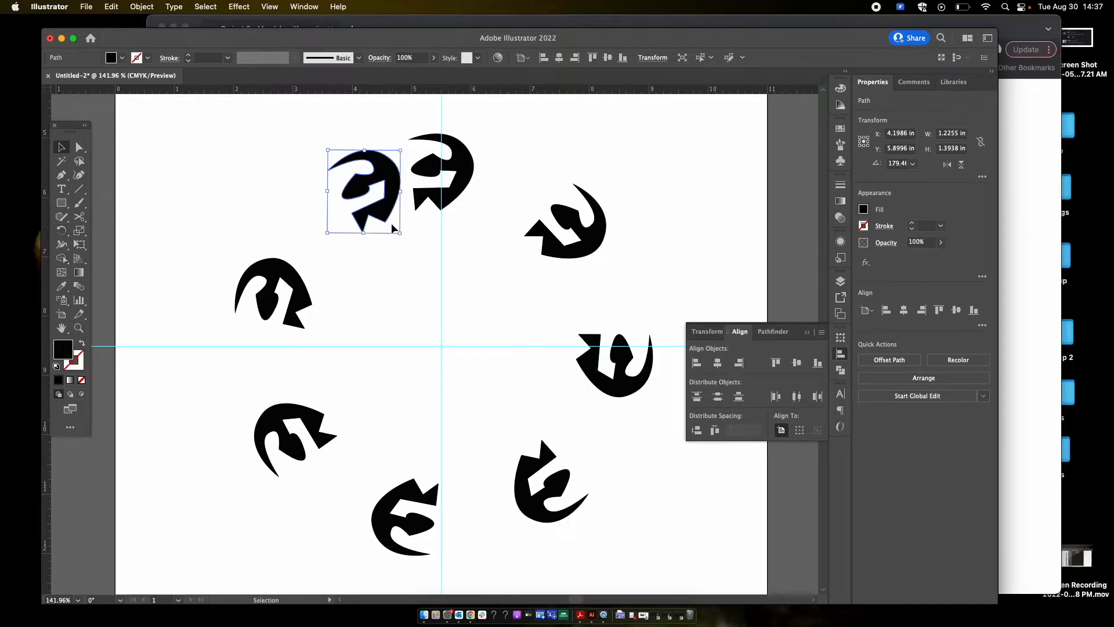
{"action": "left_click", "coordinate": [392, 264]}
{"action": "left_click", "coordinate": [387, 221]}
{"action": "key", "text": "Delete"}
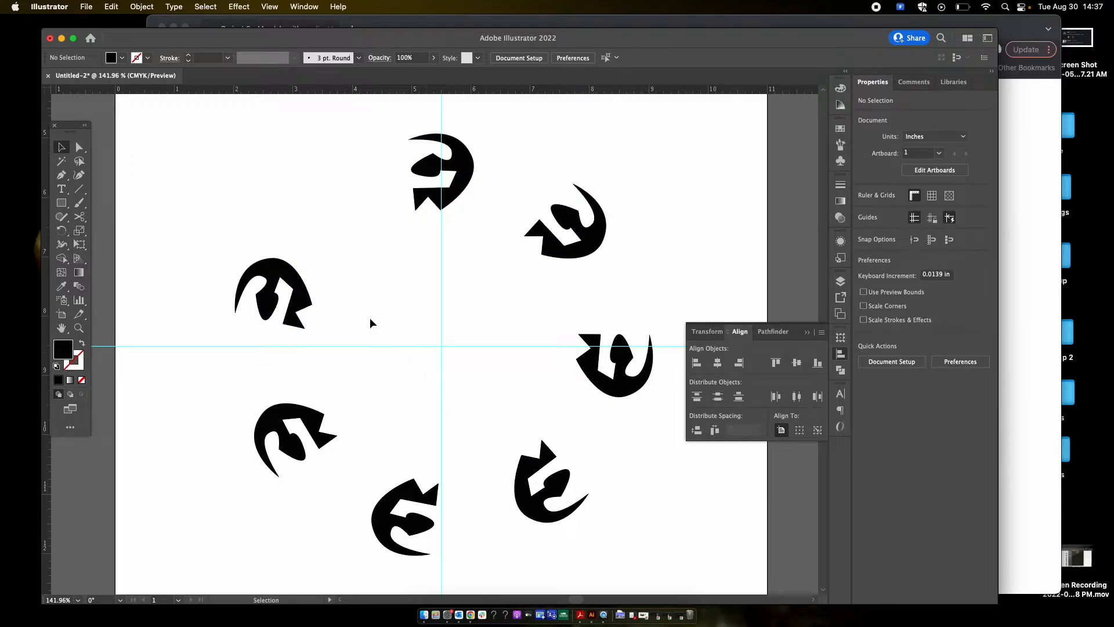
- Rotate the upper-left copy about 11.6° clockwise around the intersection of the center guides
{"action": "left_click", "coordinate": [302, 295]}
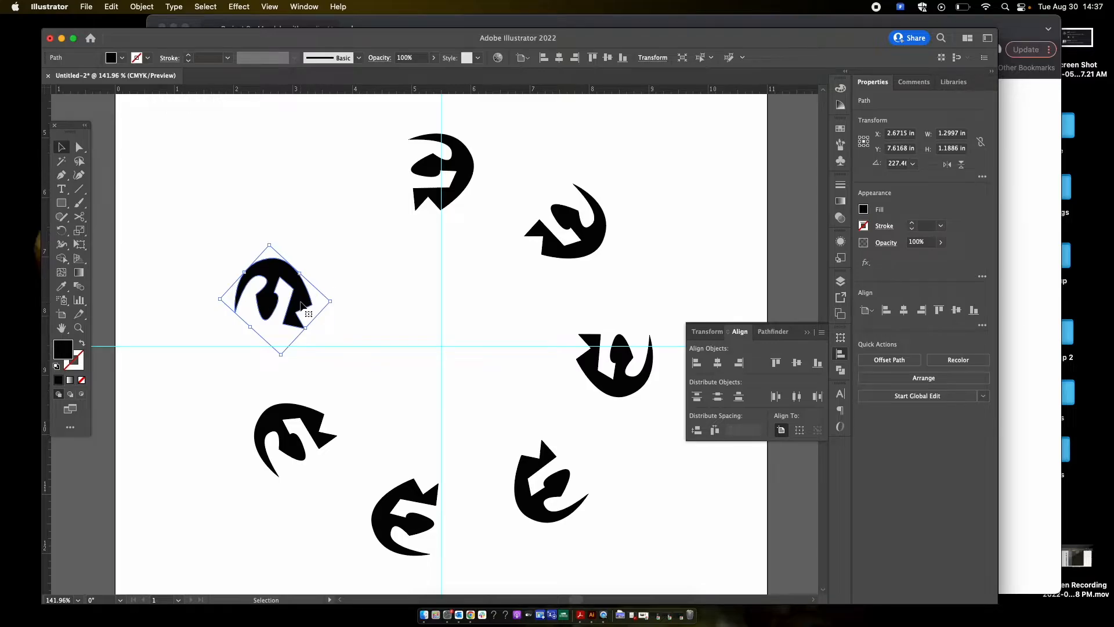
{"action": "key", "text": "r"}
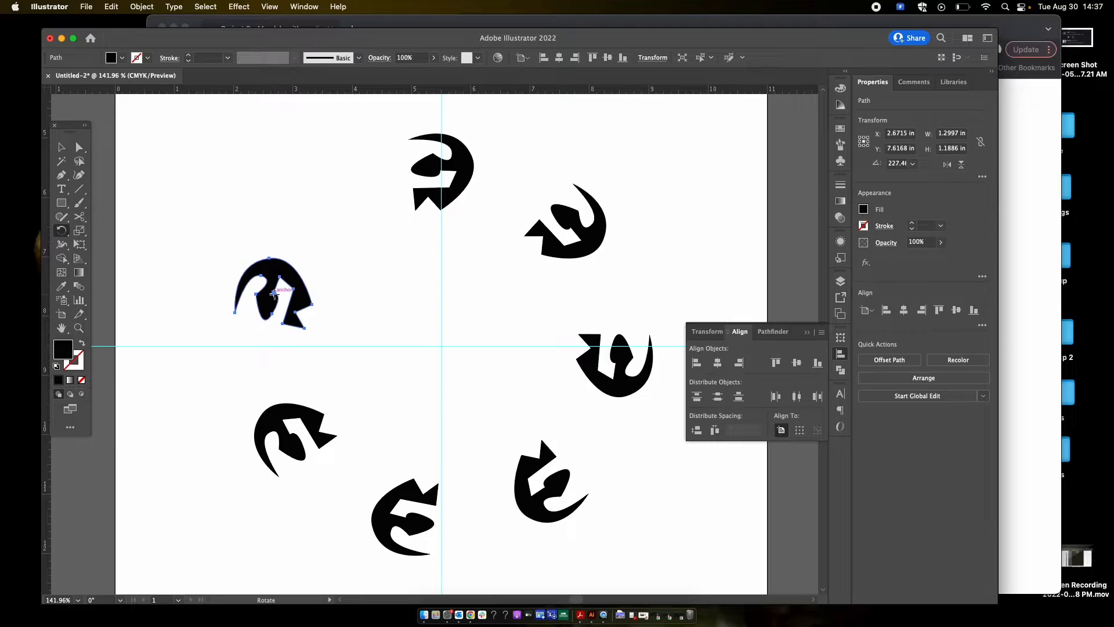
{"action": "left_click", "coordinate": [442, 346]}
{"action": "left_click_drag", "start_coordinate": [282, 274], "coordinate": [312, 253]}
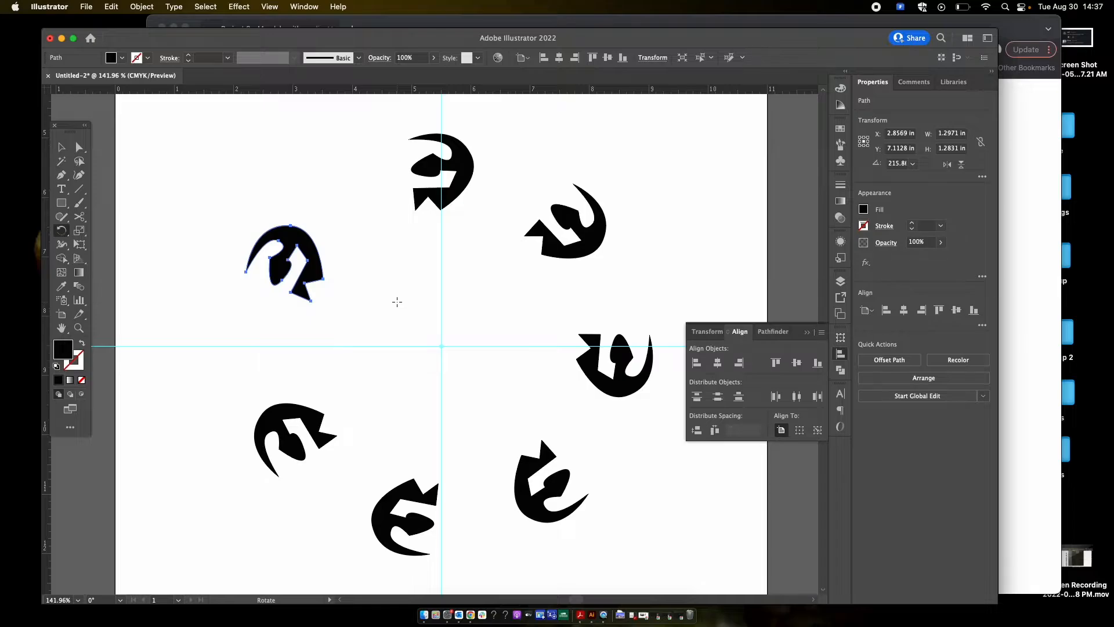
{"action": "key", "text": "v"}
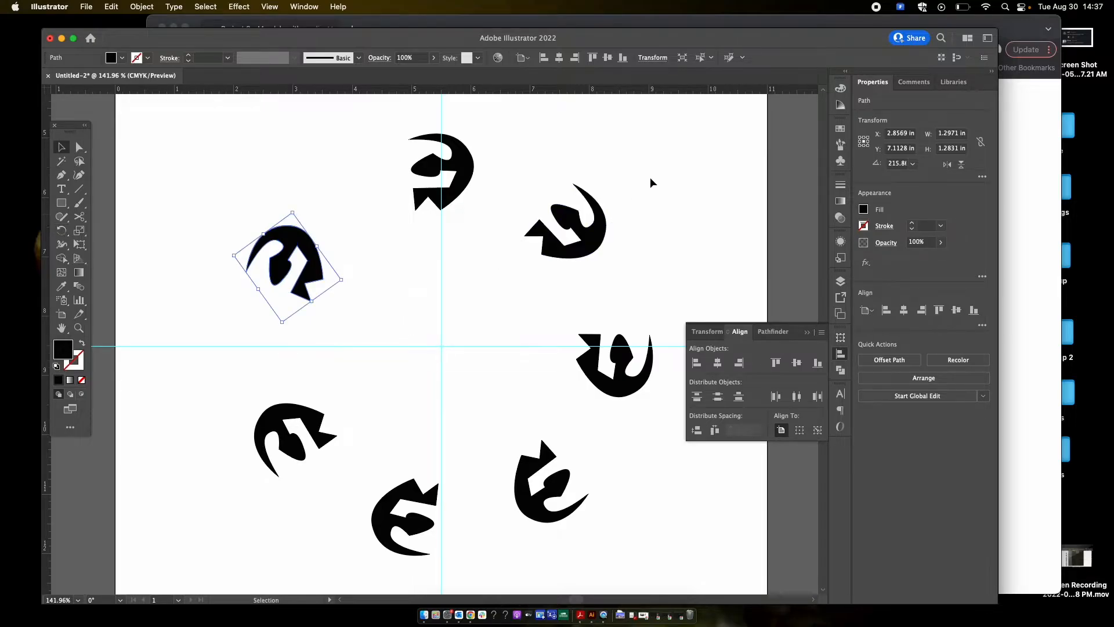
- Delete all the rotated copies, keeping only the original black shape on the vertical guide
{"action": "left_click_drag", "start_coordinate": [650, 178], "coordinate": [559, 337]}
{"action": "key", "text": "Delete"}
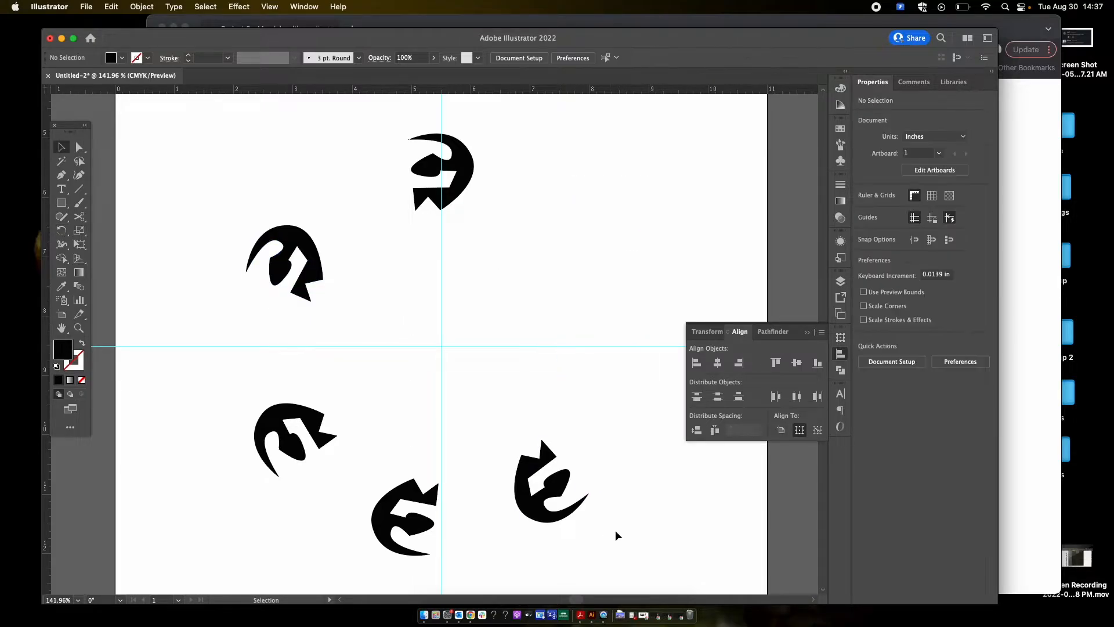
{"action": "left_click_drag", "start_coordinate": [616, 530], "coordinate": [523, 481]}
{"action": "key", "text": "Delete"}
{"action": "left_click", "coordinate": [397, 507]}
{"action": "key", "text": "Delete"}
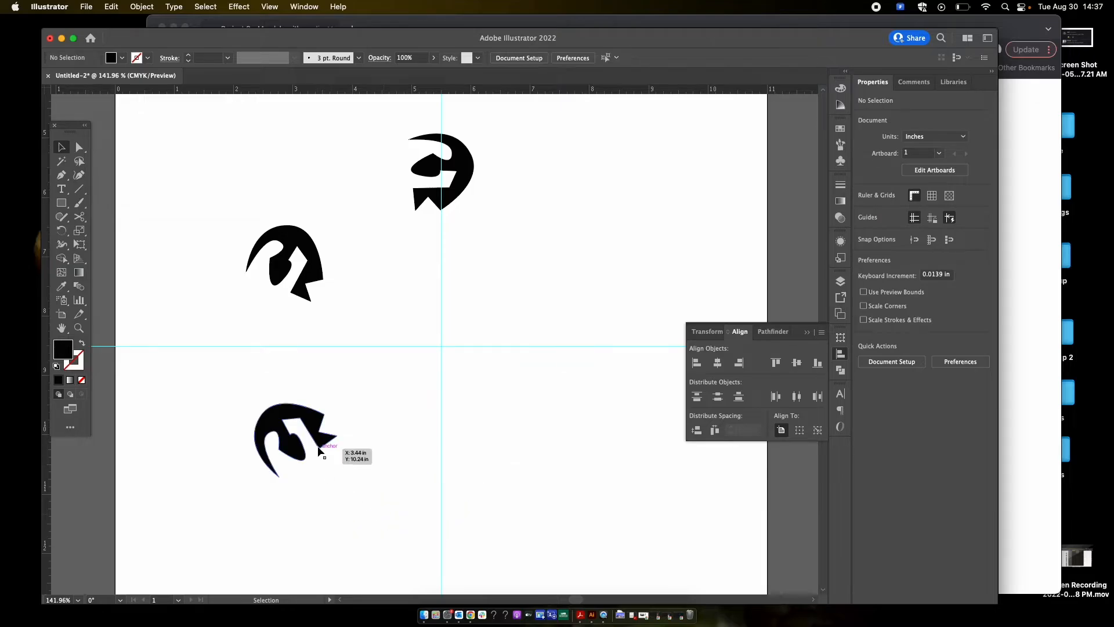
{"action": "left_click", "coordinate": [318, 436]}
{"action": "key", "text": "Delete"}
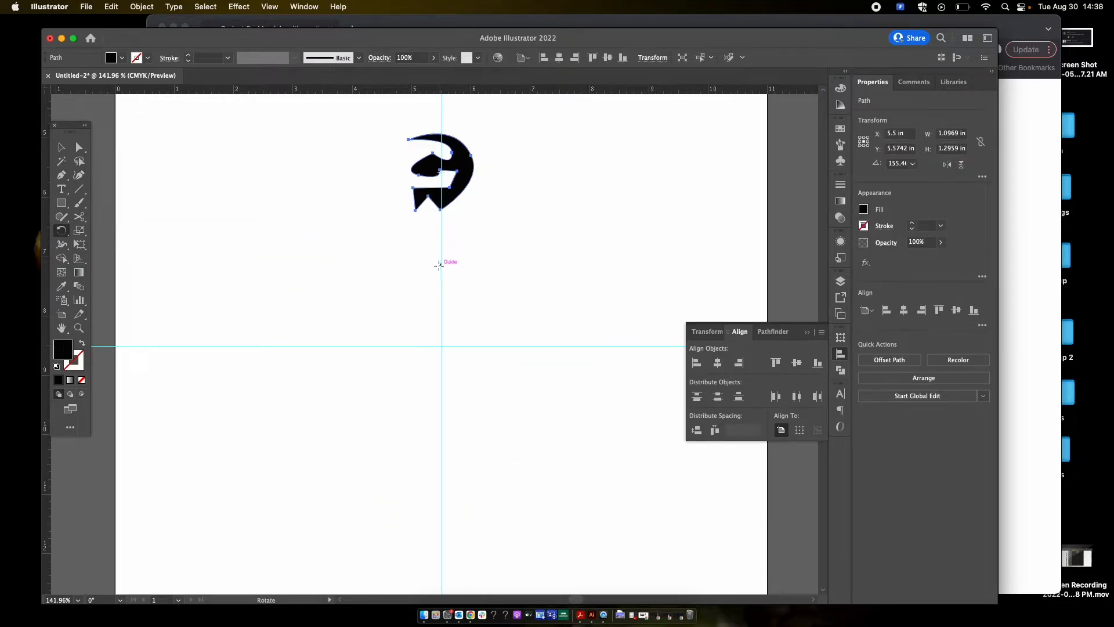
- Create a copy of the black shape rotated by 360/17 degrees around the intersection of the center guides
{"action": "left_click", "coordinate": [442, 346], "text": "alt"}
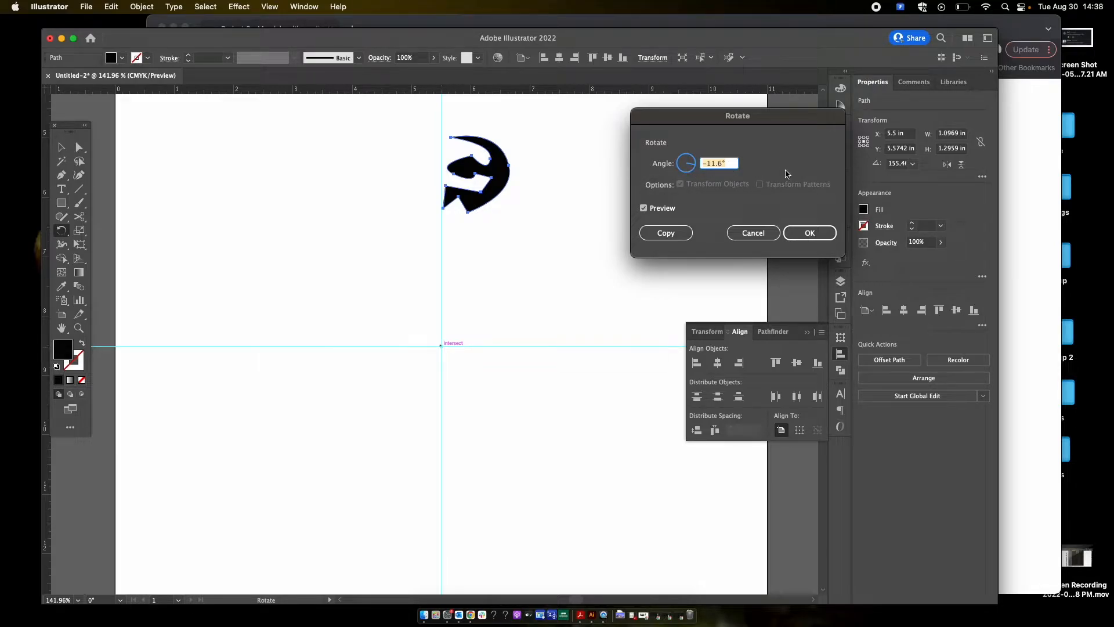
{"action": "type", "text": "360/"}
{"action": "type", "text": "17"}
{"action": "left_click", "coordinate": [662, 236]}
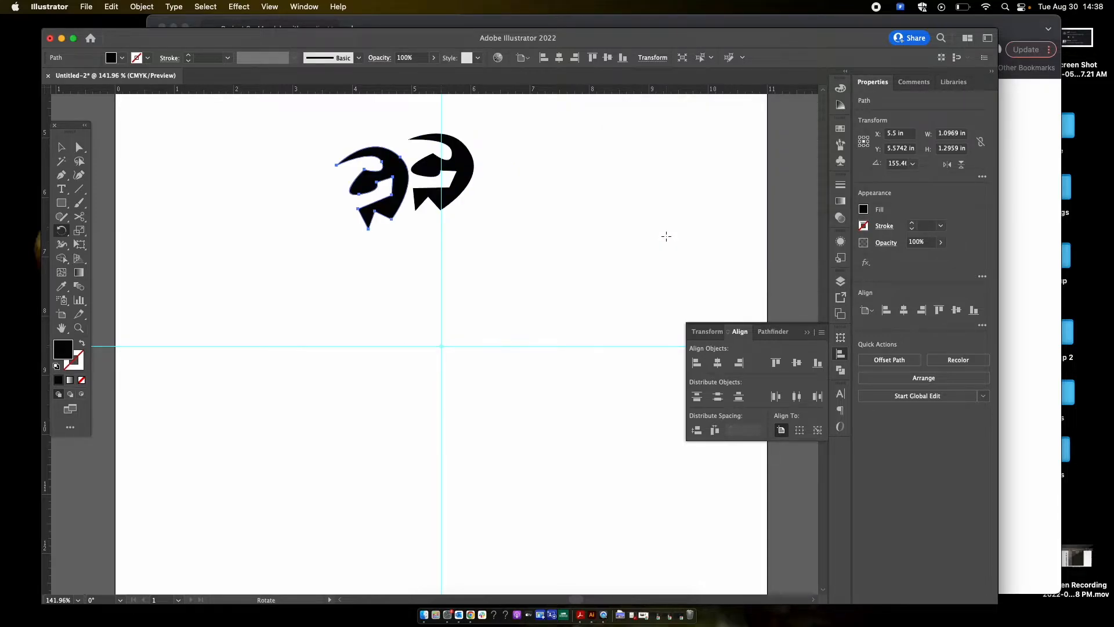
- Repeat Transform Again until 17 shapes form a complete ring around the guide intersection, and deselect the artwork
{"action": "key", "text": "super+d"}
{"action": "key", "text": "super+d"}
{"action": "key", "text": "super+d"}
{"action": "key", "text": "super+d"}
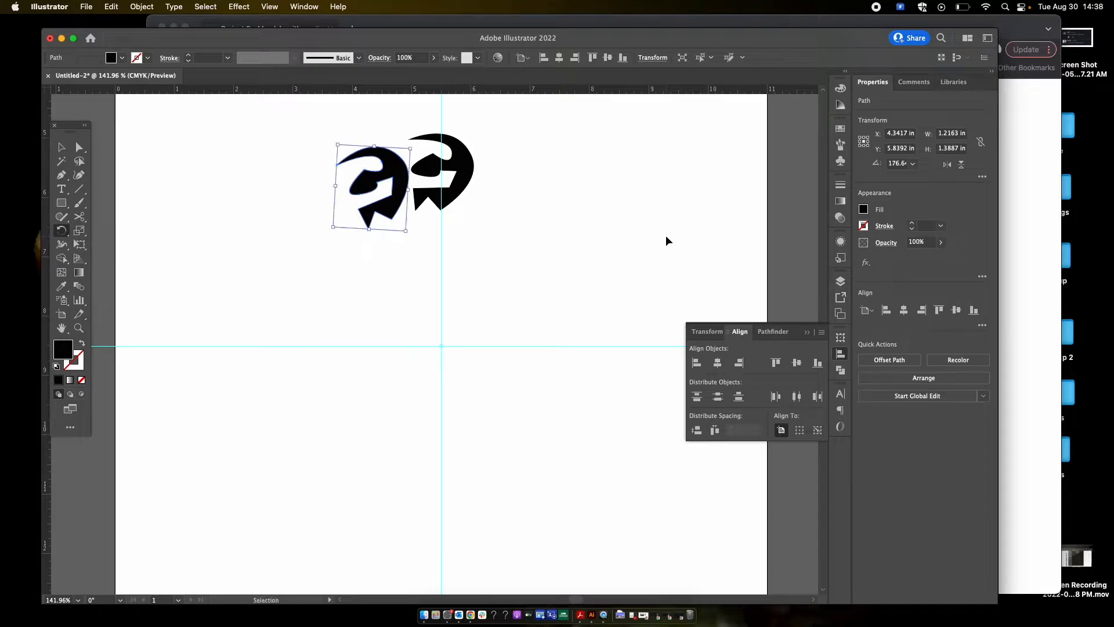
{"action": "key", "text": "super+d"}
{"action": "key", "text": "super+d"}
{"action": "key", "text": "super+d"}
{"action": "key", "text": "super+d"}
{"action": "key", "text": "super+d"}
{"action": "key", "text": "super+d"}
{"action": "key", "text": "super+d"}
{"action": "key", "text": "super+d"}
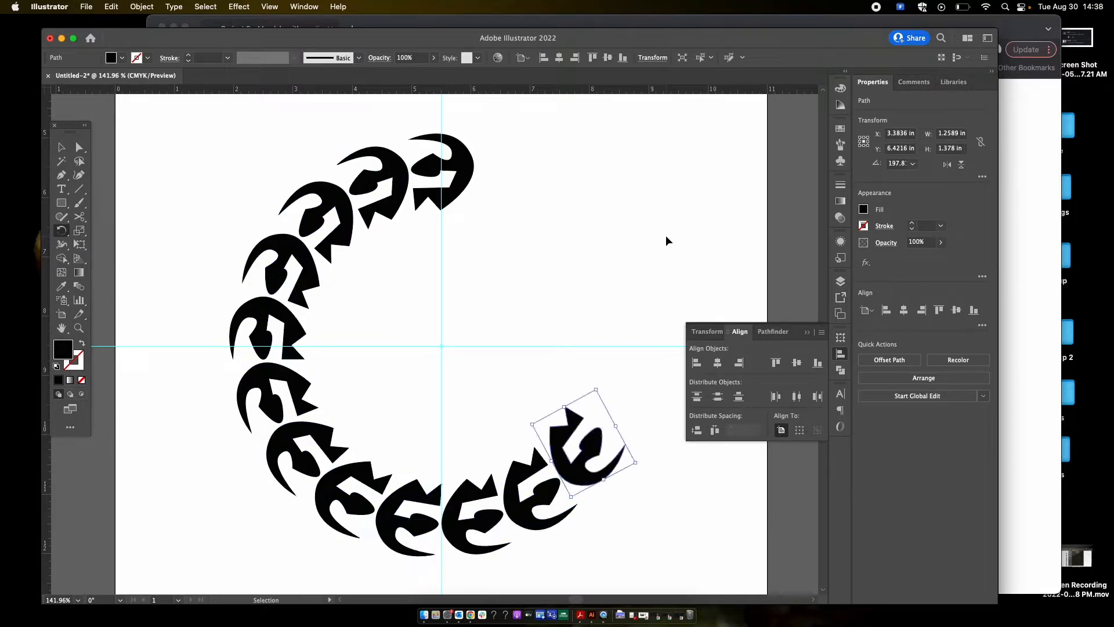
{"action": "key", "text": "r"}
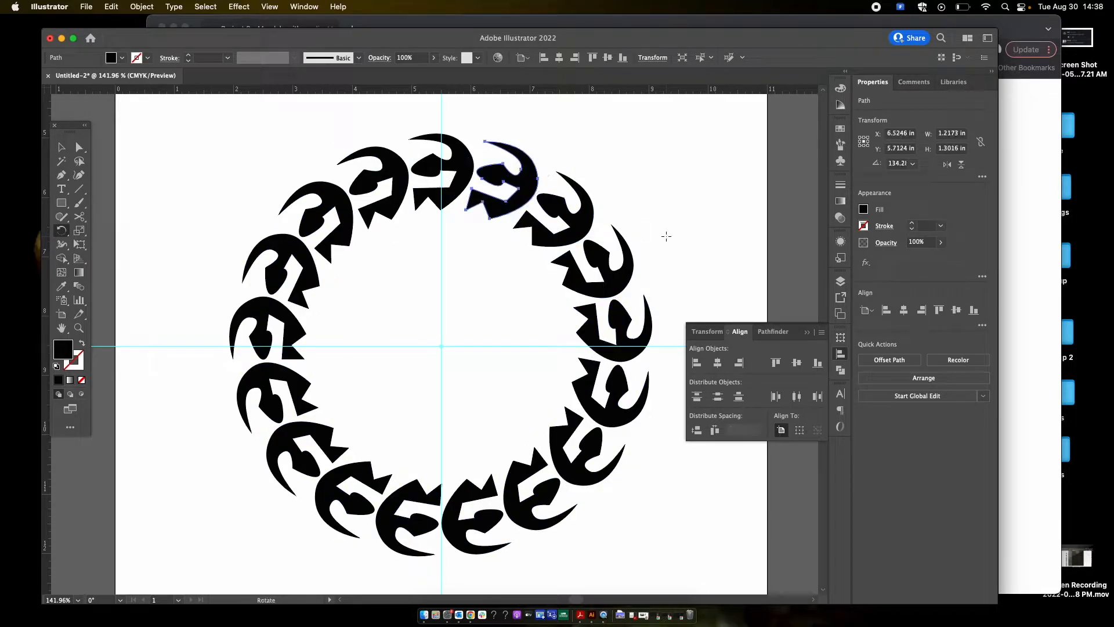
{"action": "key", "text": "v"}
{"action": "left_click", "coordinate": [705, 204]}
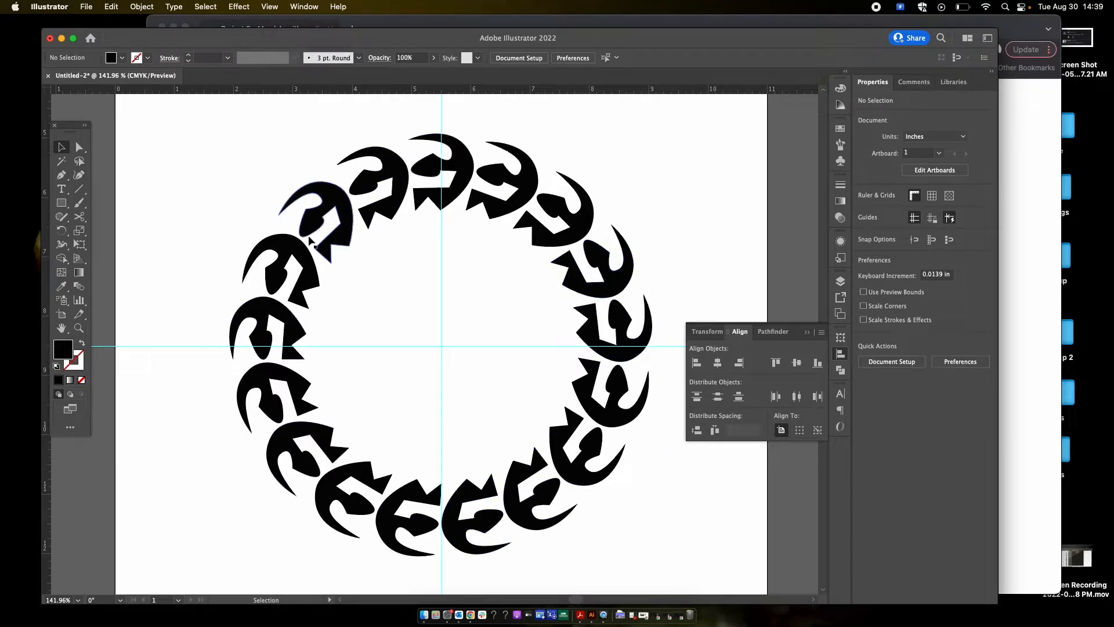
- Delete every copy in the 17-shape ring, keeping only the original black shape on the vertical guide
{"action": "scroll", "coordinate": [373, 245], "scroll_direction": "down", "scroll_amount": 1}
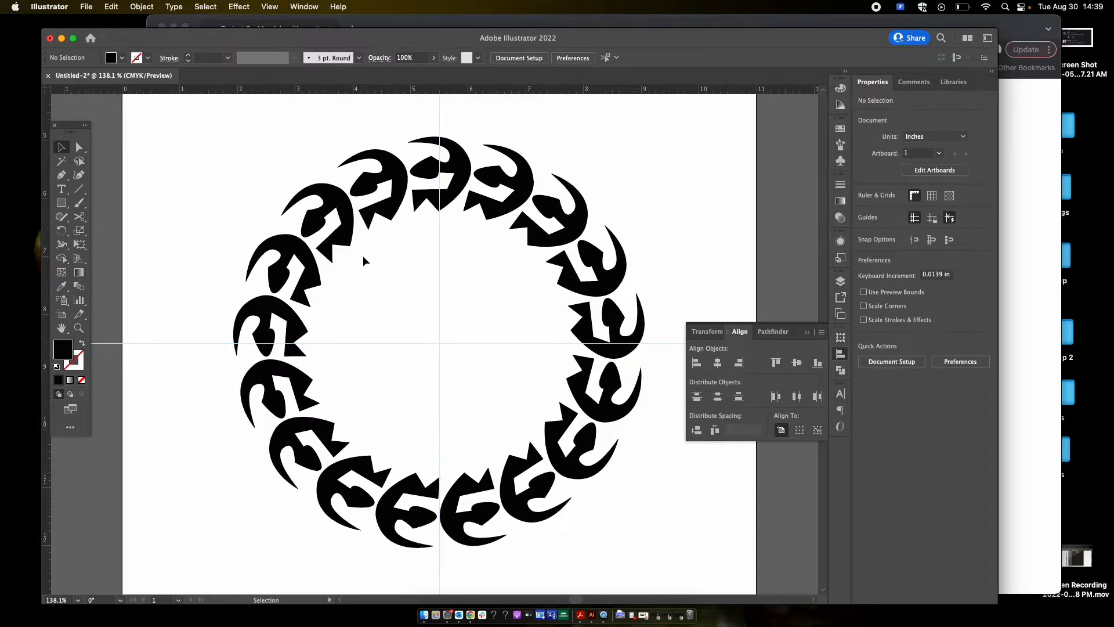
{"action": "scroll", "coordinate": [364, 260], "scroll_direction": "down", "scroll_amount": 5}
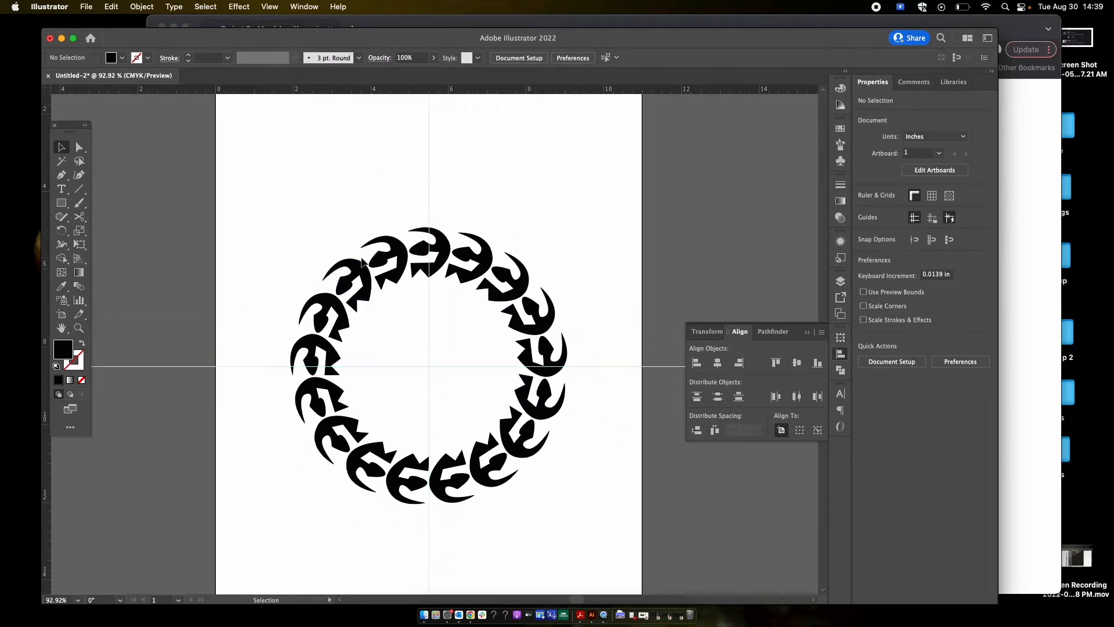
{"action": "scroll", "coordinate": [363, 263], "scroll_direction": "down", "scroll_amount": 2}
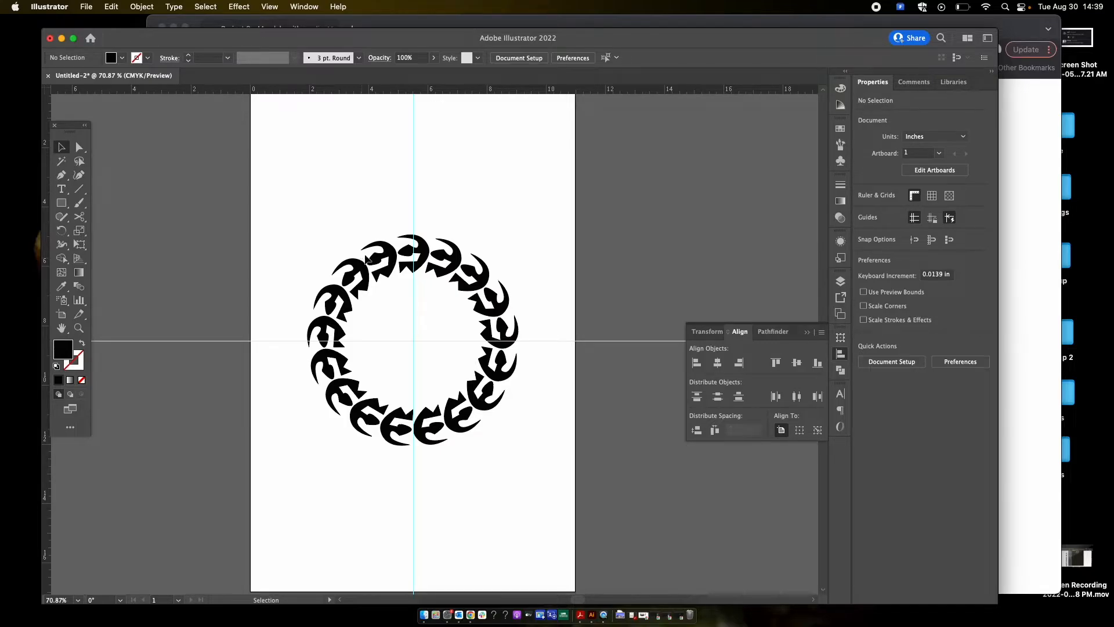
{"action": "scroll", "coordinate": [410, 243], "scroll_direction": "up", "scroll_amount": 4}
{"action": "scroll", "coordinate": [417, 243], "scroll_direction": "down", "scroll_amount": 3}
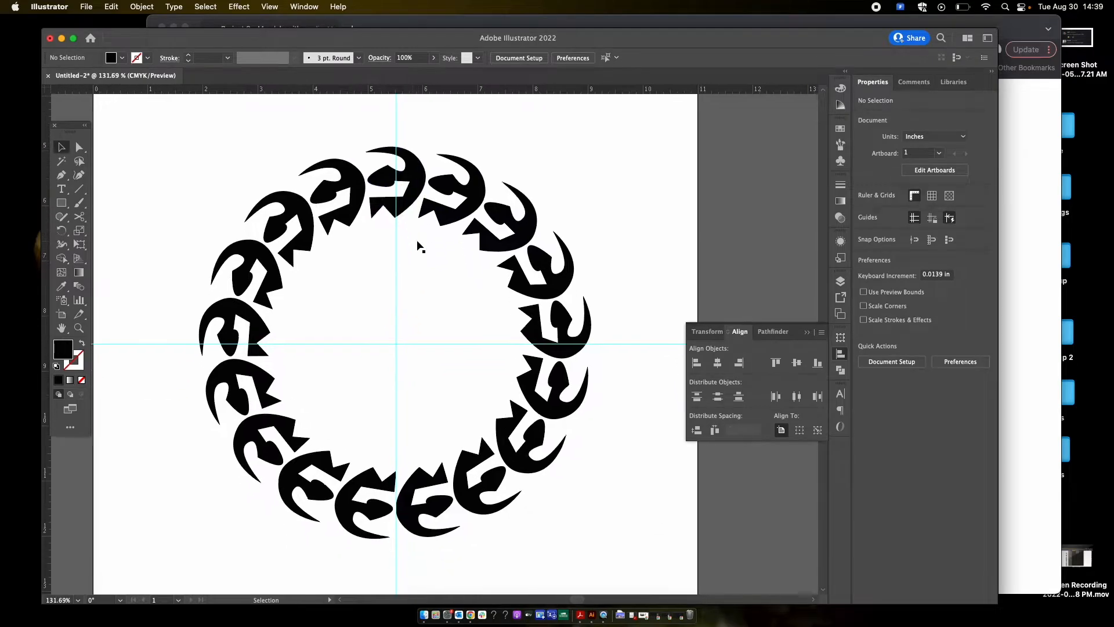
{"action": "left_click_drag", "start_coordinate": [566, 155], "coordinate": [462, 310]}
{"action": "key", "text": "Delete"}
{"action": "left_click_drag", "start_coordinate": [596, 369], "coordinate": [405, 526]}
{"action": "key", "text": "Delete"}
{"action": "left_click_drag", "start_coordinate": [289, 573], "coordinate": [226, 372]}
{"action": "key", "text": "Delete"}
{"action": "left_click", "coordinate": [363, 480]}
{"action": "key", "text": "Delete"}
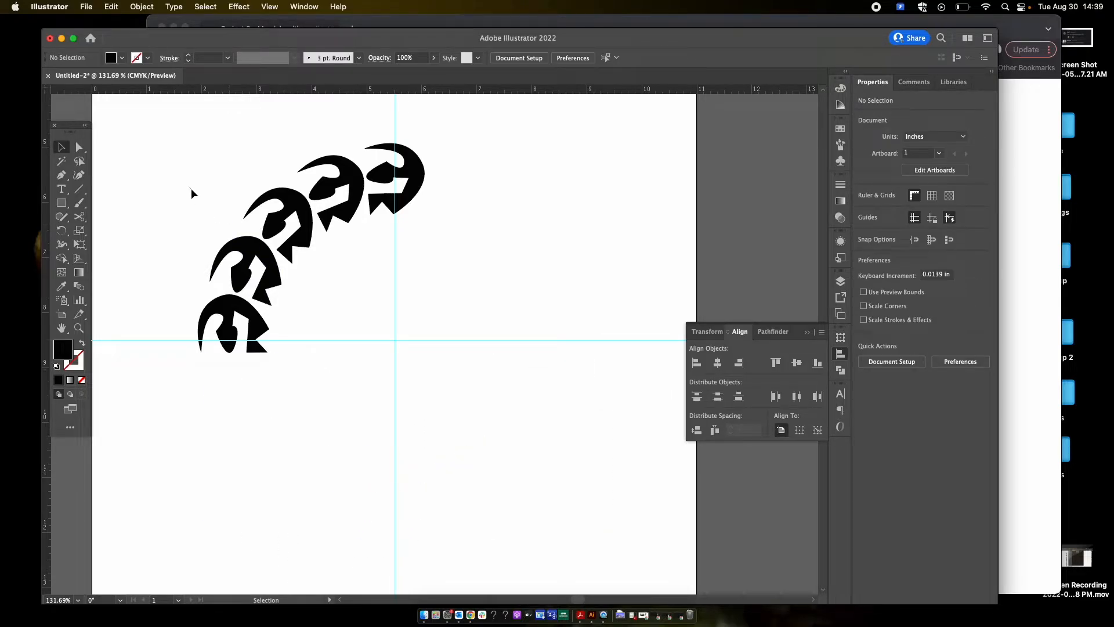
{"action": "left_click_drag", "start_coordinate": [191, 188], "coordinate": [323, 305]}
{"action": "key", "text": "Delete"}
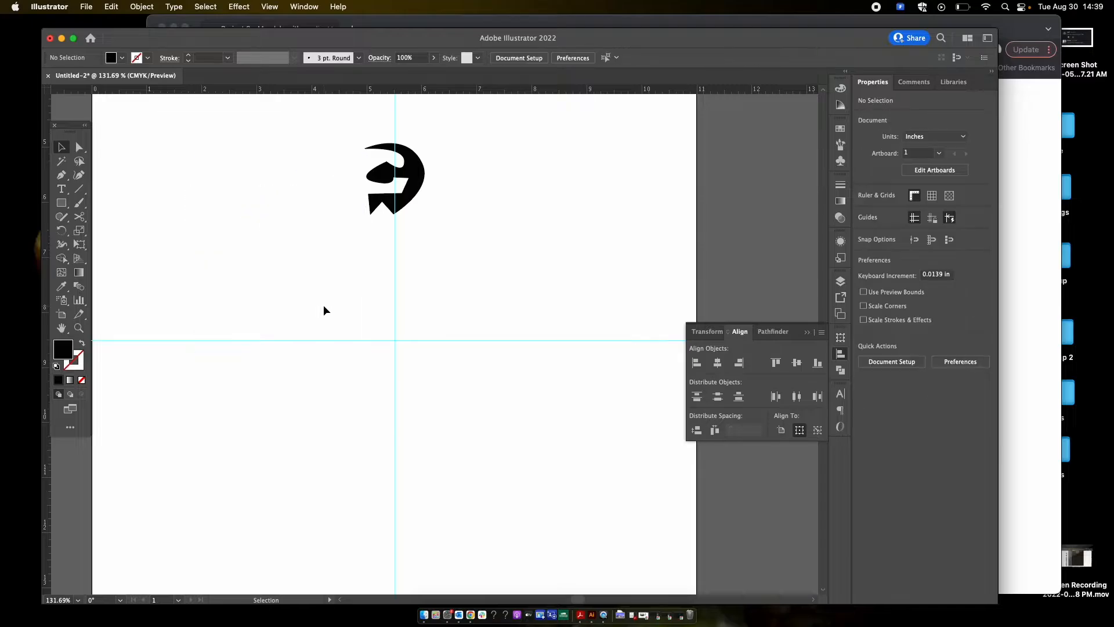
- Create a copy of the black shape rotated by 360/15 degrees around the intersection of the center guides
{"action": "left_click", "coordinate": [415, 177]}
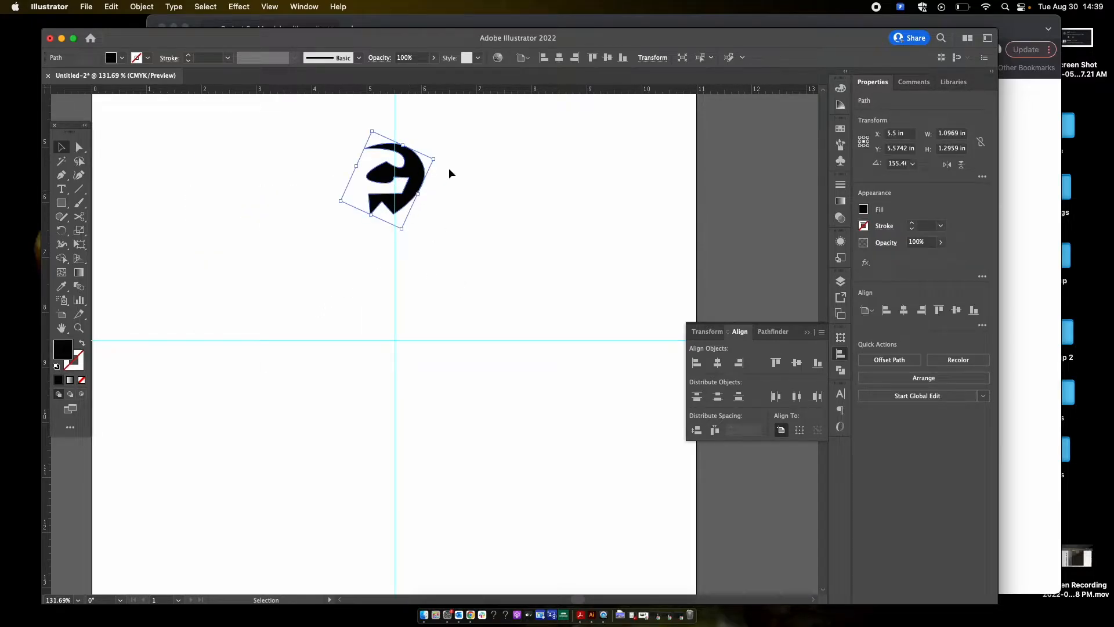
{"action": "key", "text": "r"}
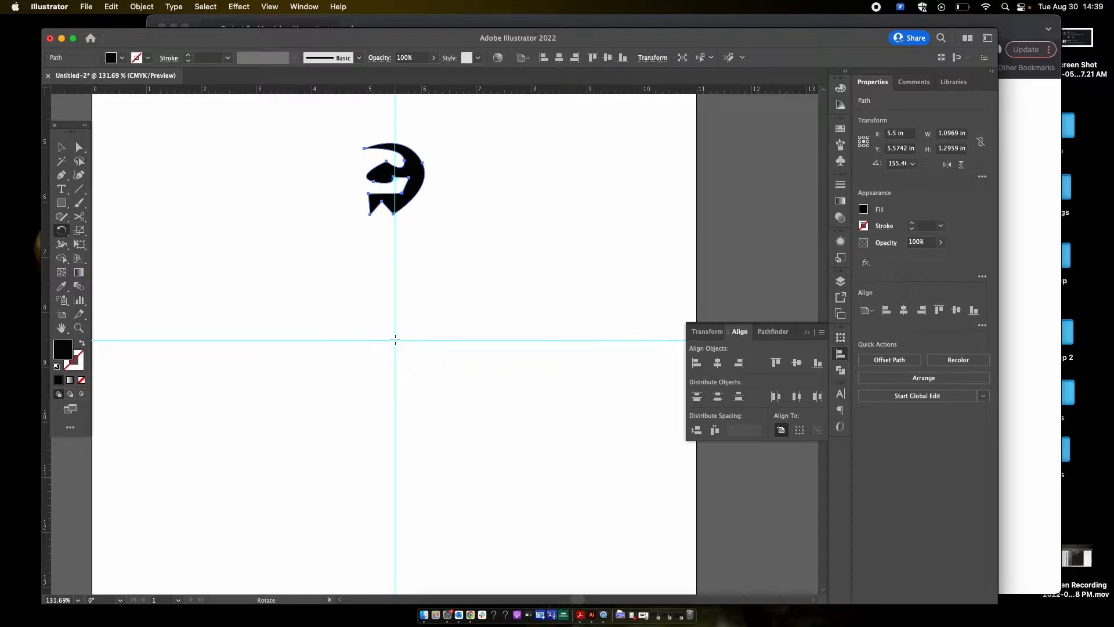
{"action": "left_click", "coordinate": [395, 341], "text": "alt"}
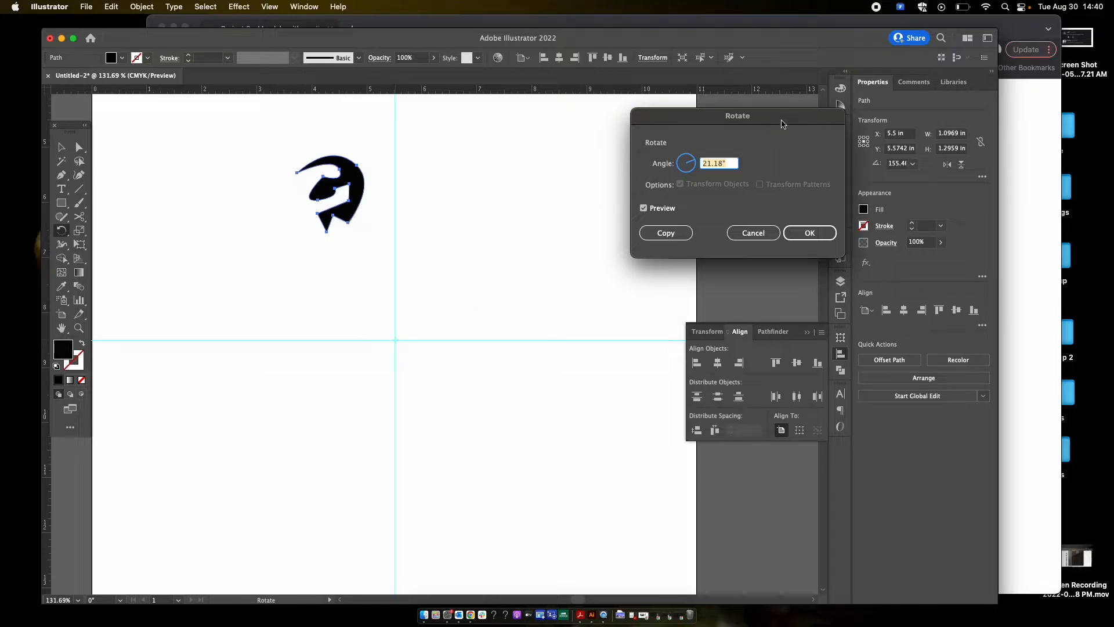
{"action": "left_click_drag", "start_coordinate": [780, 122], "coordinate": [633, 154]}
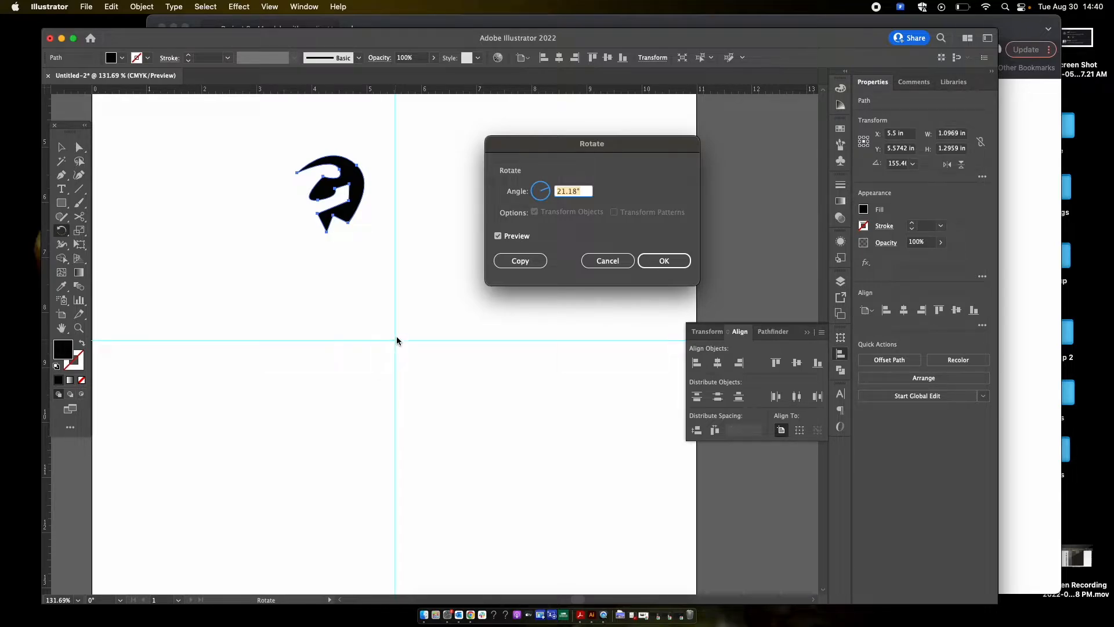
{"action": "type", "text": "360/15"}
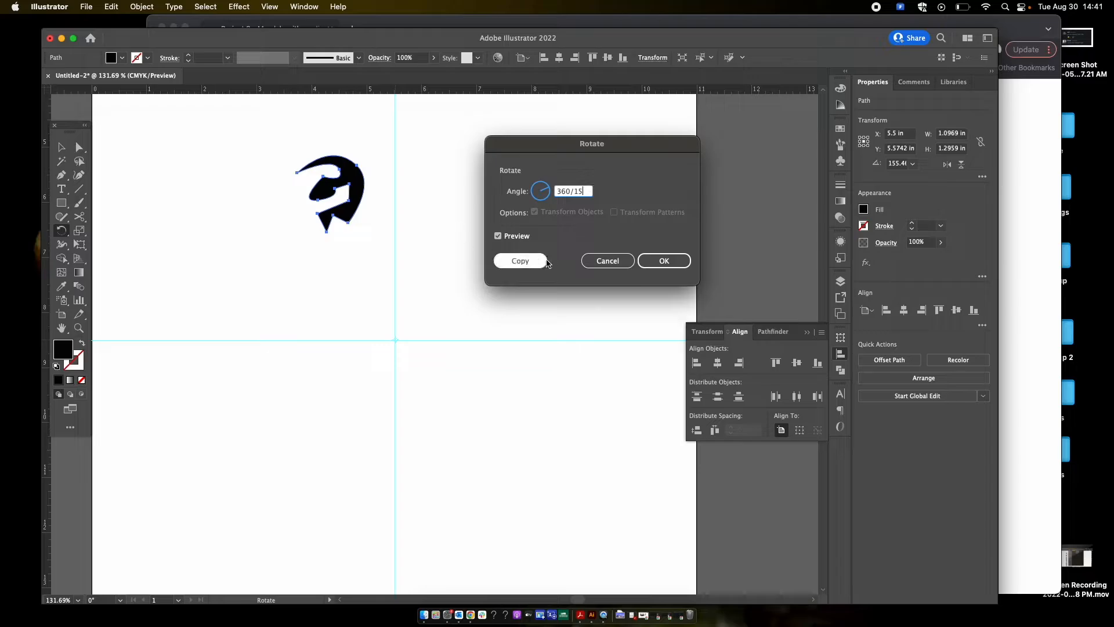
{"action": "left_click", "coordinate": [521, 261]}
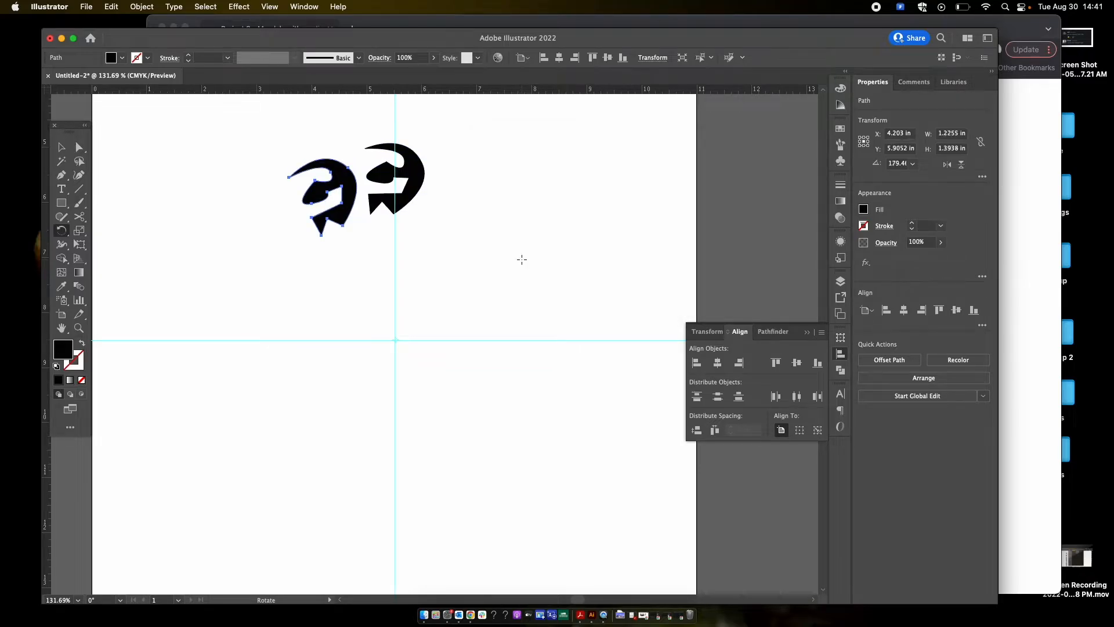
- Repeat Transform Again until 15 shapes form a complete ring around the guide intersection, and deselect the artwork
{"action": "key", "text": "v"}
{"action": "key", "text": "super+d"}
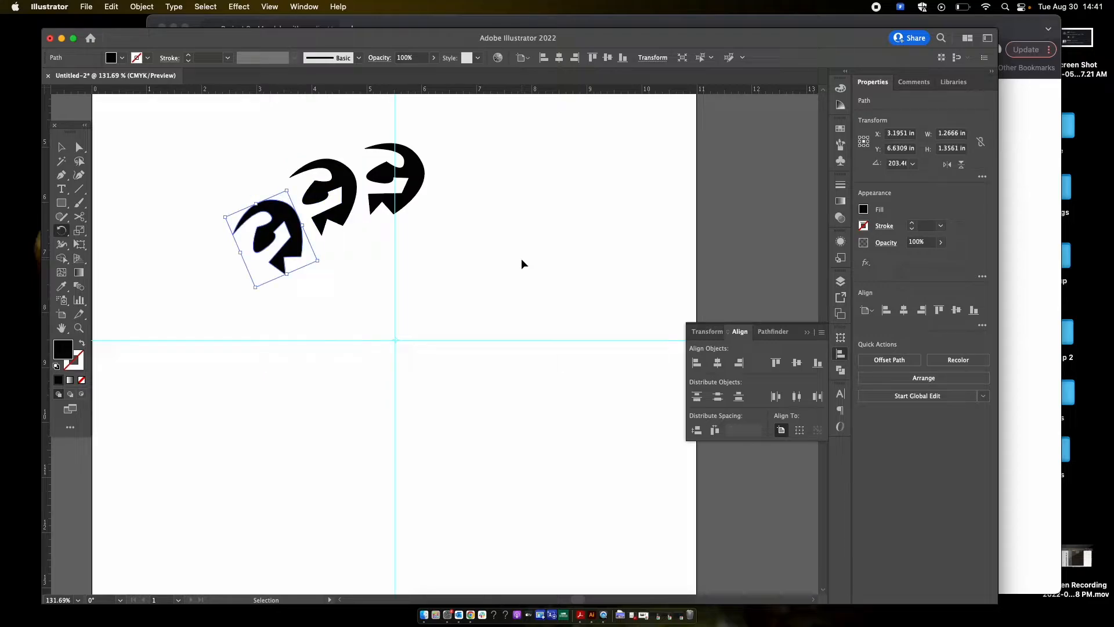
{"action": "key", "text": "super+d"}
{"action": "key", "text": "super+d"}
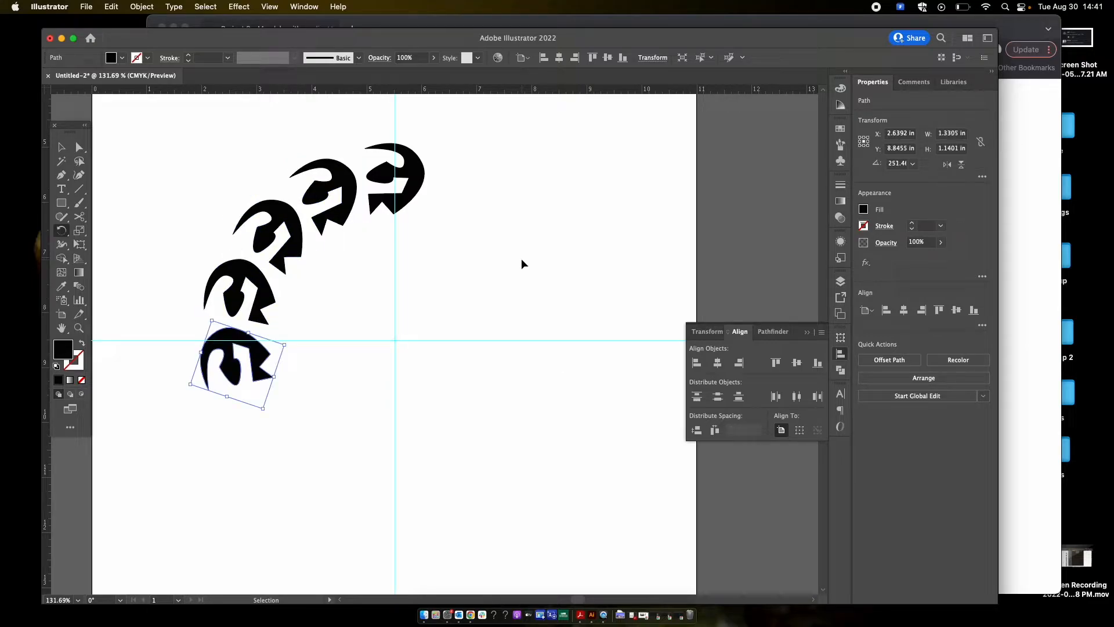
{"action": "key", "text": "super+d"}
{"action": "key", "text": "super+d"}
{"action": "key", "text": "super+d"}
{"action": "key", "text": "super+d"}
{"action": "key", "text": "super+d"}
{"action": "key", "text": "super+d"}
{"action": "key", "text": "super+d"}
{"action": "key", "text": "super+d"}
{"action": "key", "text": "super+d"}
{"action": "key", "text": "super+d"}
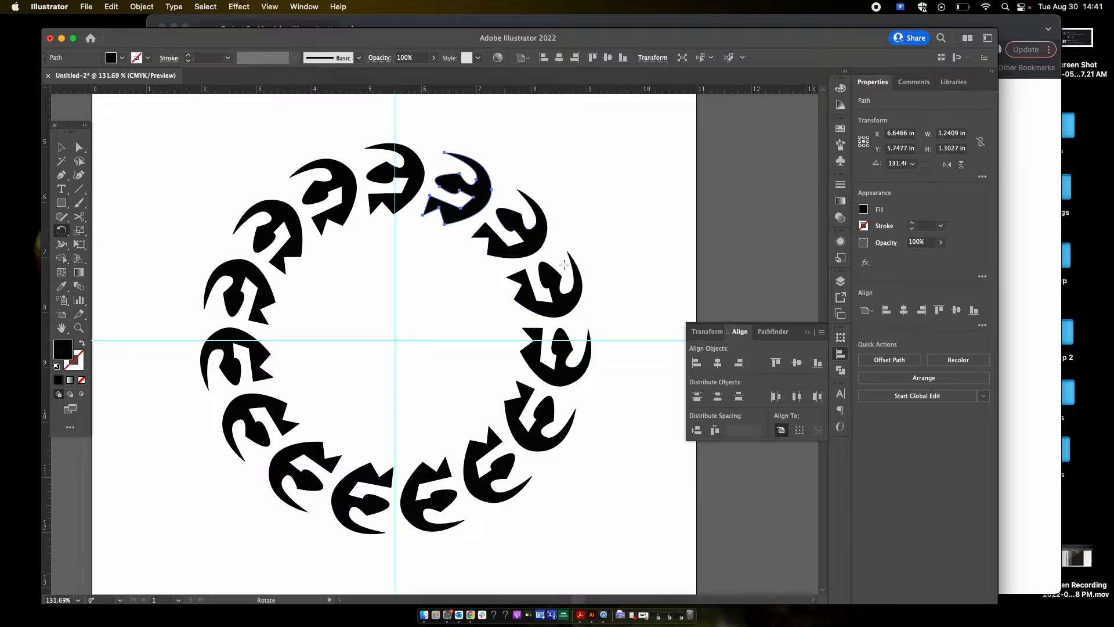
{"action": "key", "text": "v"}
{"action": "left_click", "coordinate": [652, 237]}
{"action": "scroll", "coordinate": [653, 234], "scroll_direction": "down", "scroll_amount": 5}
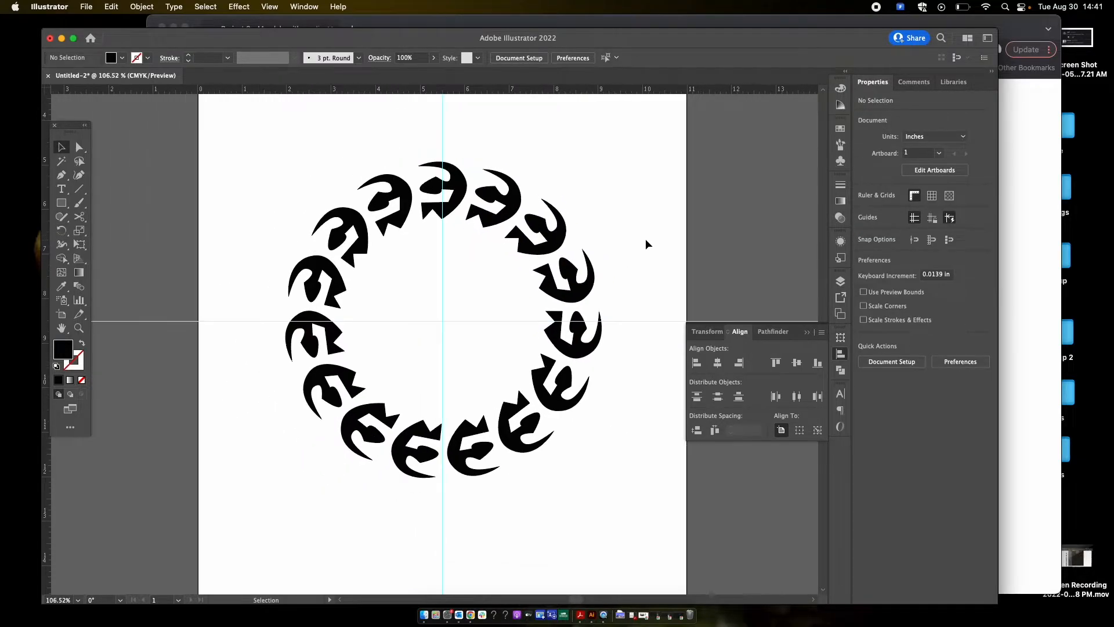
{"action": "scroll", "coordinate": [646, 240], "scroll_direction": "up", "scroll_amount": 1}
{"action": "scroll", "coordinate": [646, 240], "scroll_direction": "up", "scroll_amount": 2}
{"action": "scroll", "coordinate": [646, 240], "scroll_direction": "right", "scroll_amount": 2}
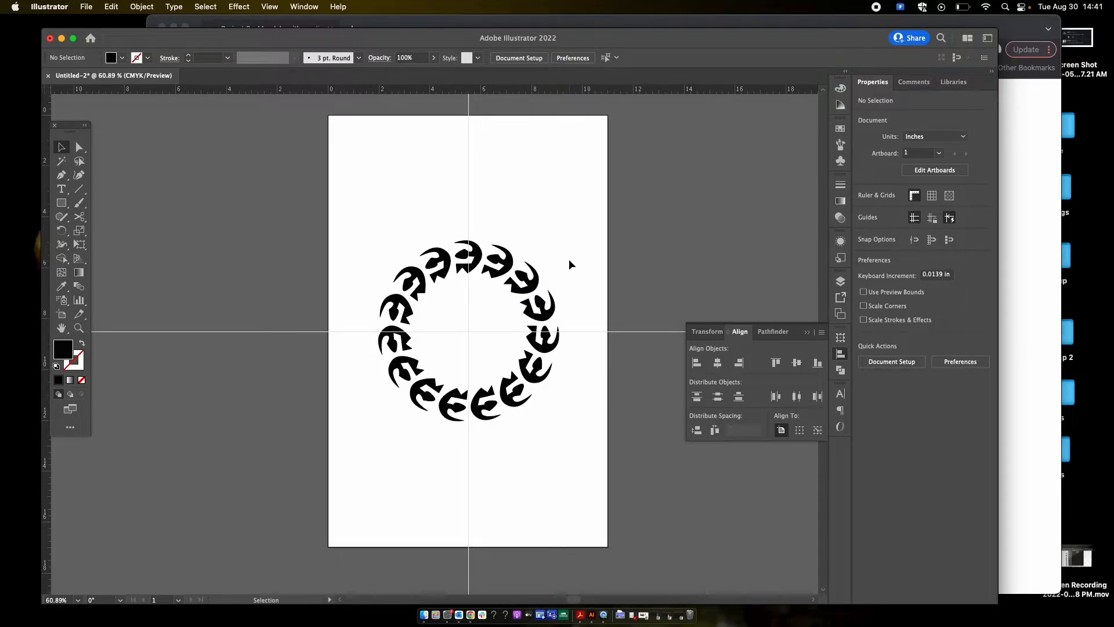
{"action": "scroll", "coordinate": [569, 259], "scroll_direction": "up", "scroll_amount": 2}
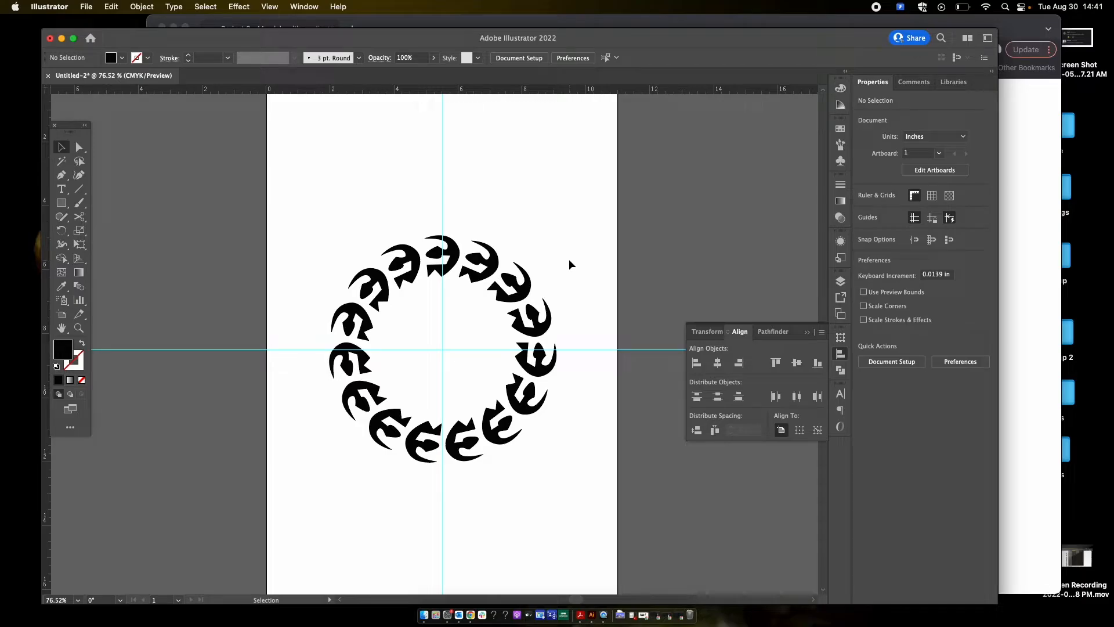
- Lock the vertical and horizontal center guides
{"action": "scroll", "coordinate": [551, 264], "scroll_direction": "up", "scroll_amount": 2}
{"action": "scroll", "coordinate": [551, 264], "scroll_direction": "down", "scroll_amount": 1}
{"action": "key", "text": "super+semicolon"}
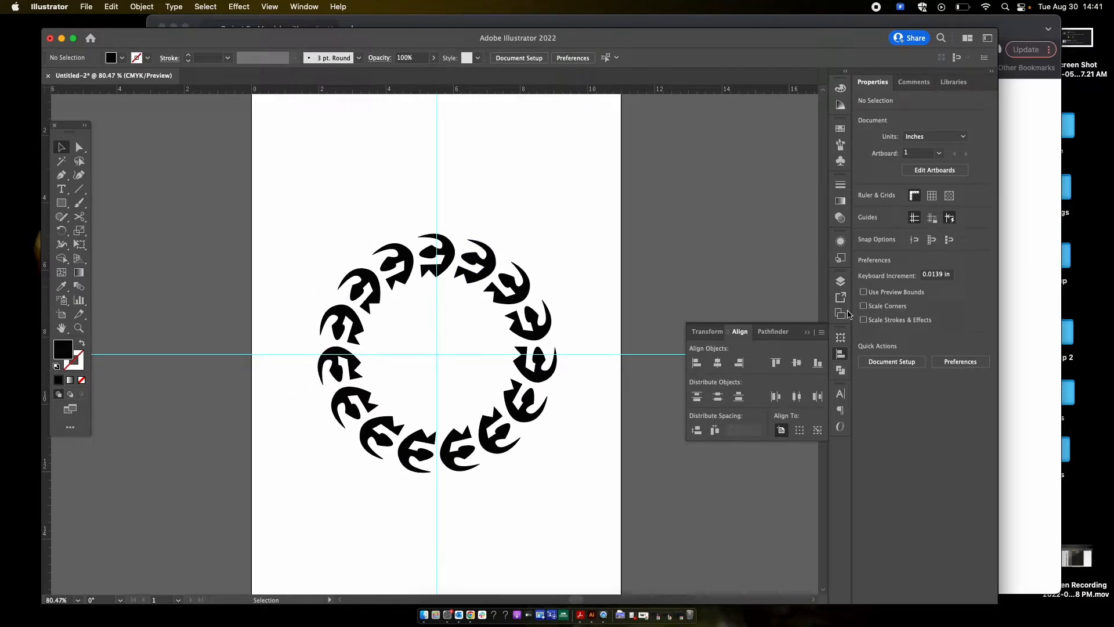
{"action": "right_click", "coordinate": [649, 357]}
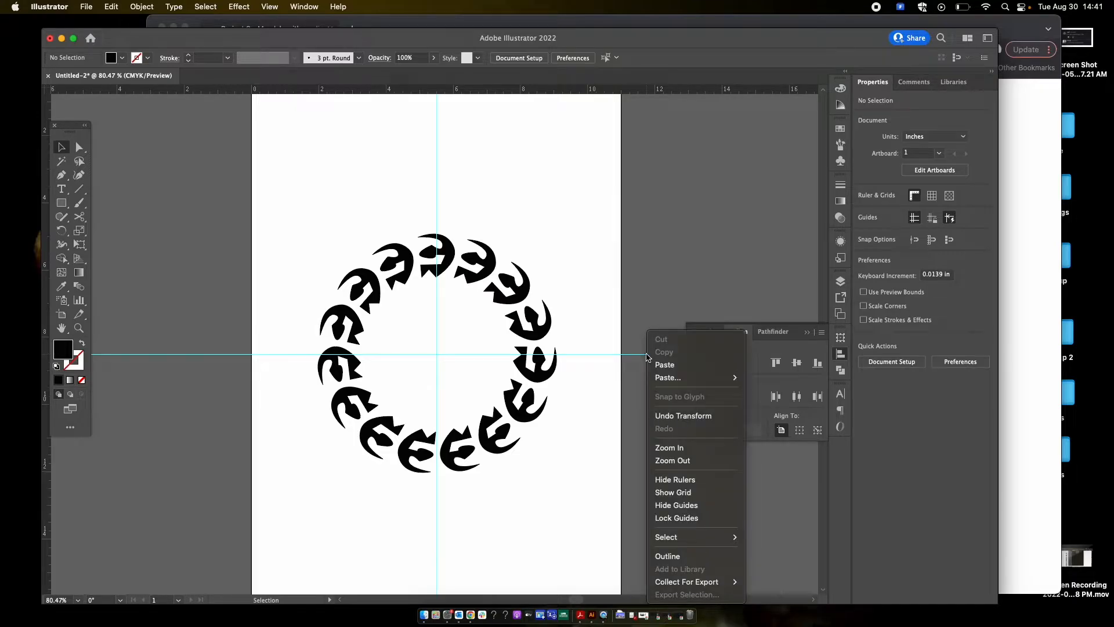
{"action": "left_click", "coordinate": [680, 520]}
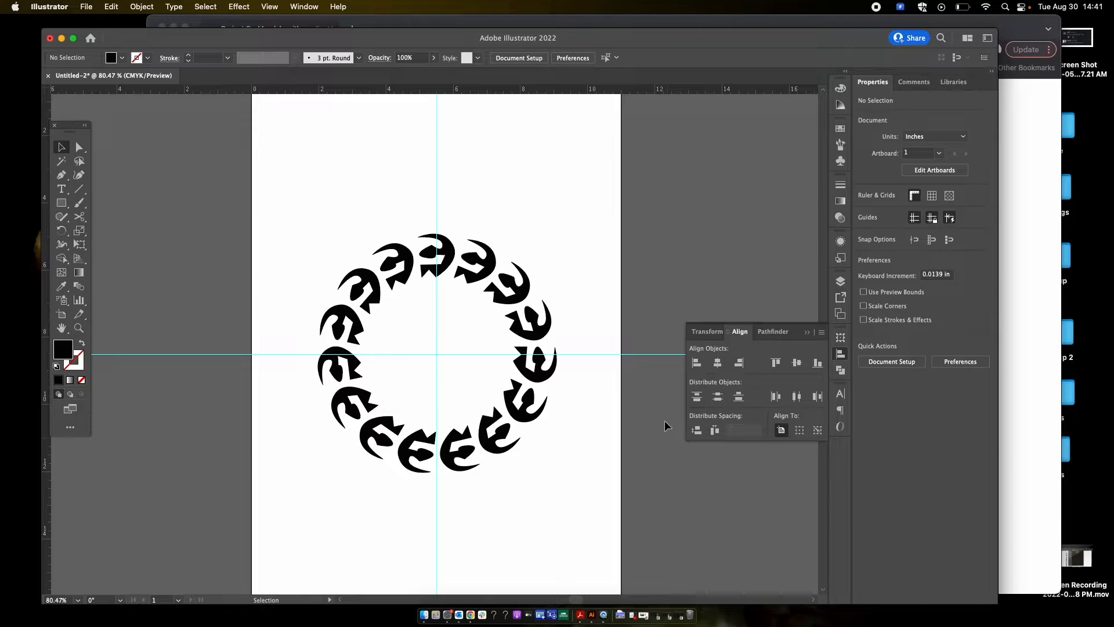
- Group all 15 shapes of the ring into one object and deselect it
{"action": "left_click_drag", "start_coordinate": [294, 202], "coordinate": [574, 494]}
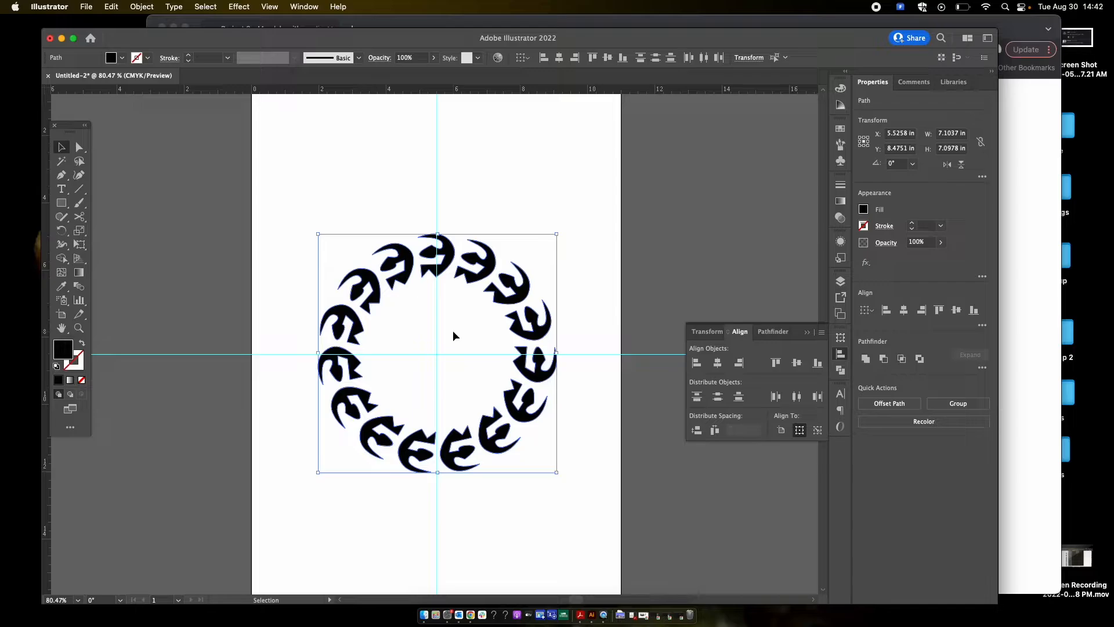
{"action": "left_click", "coordinate": [136, 7]}
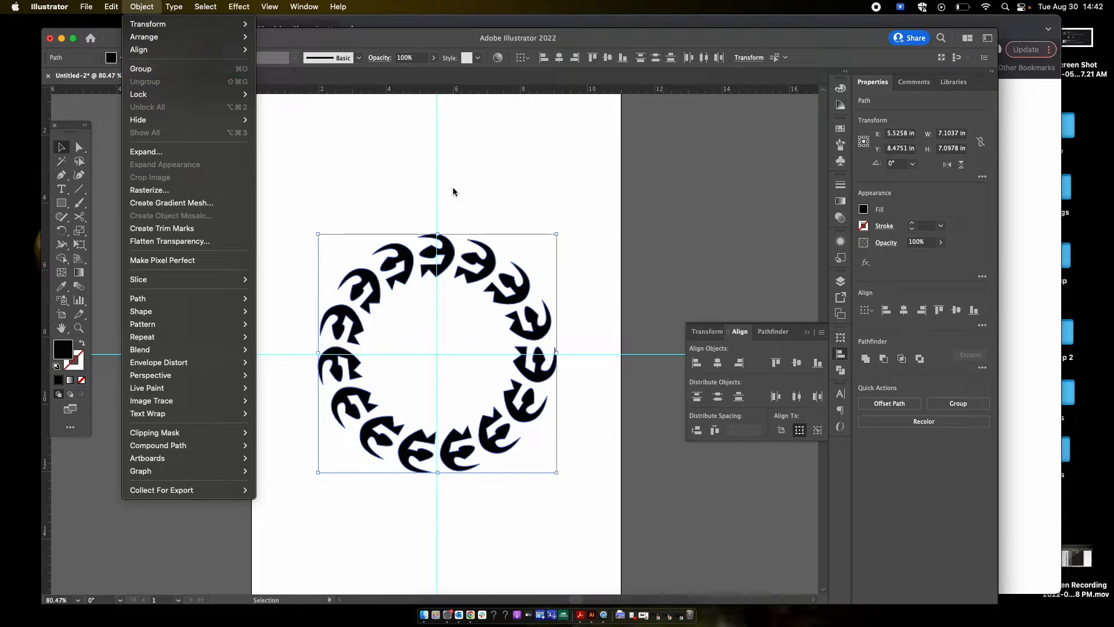
{"action": "key", "text": "super+g"}
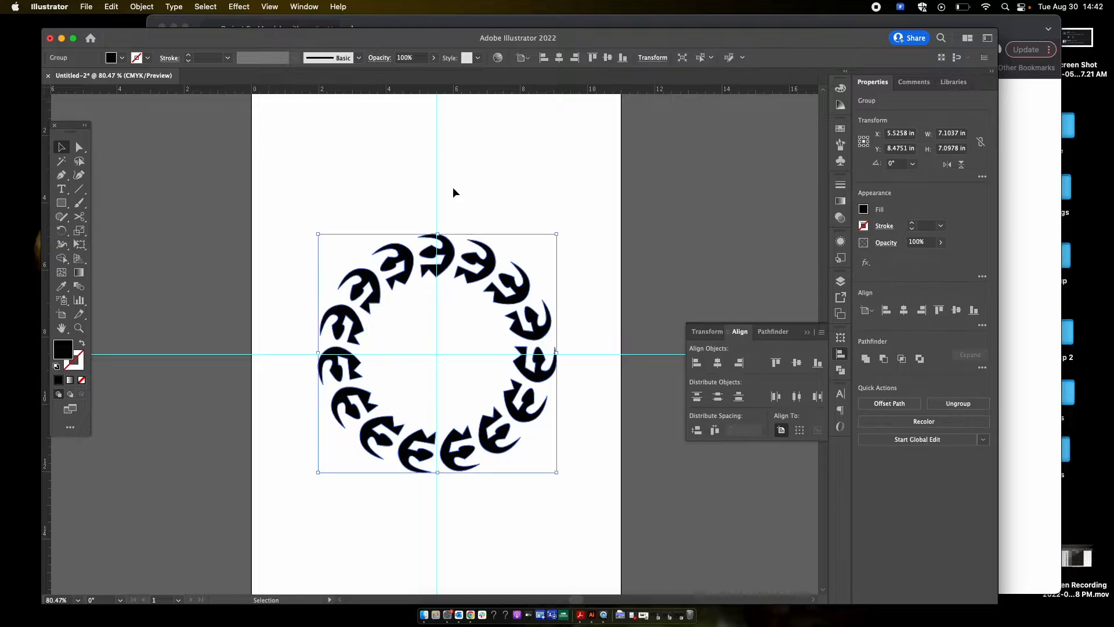
{"action": "left_click", "coordinate": [546, 214]}
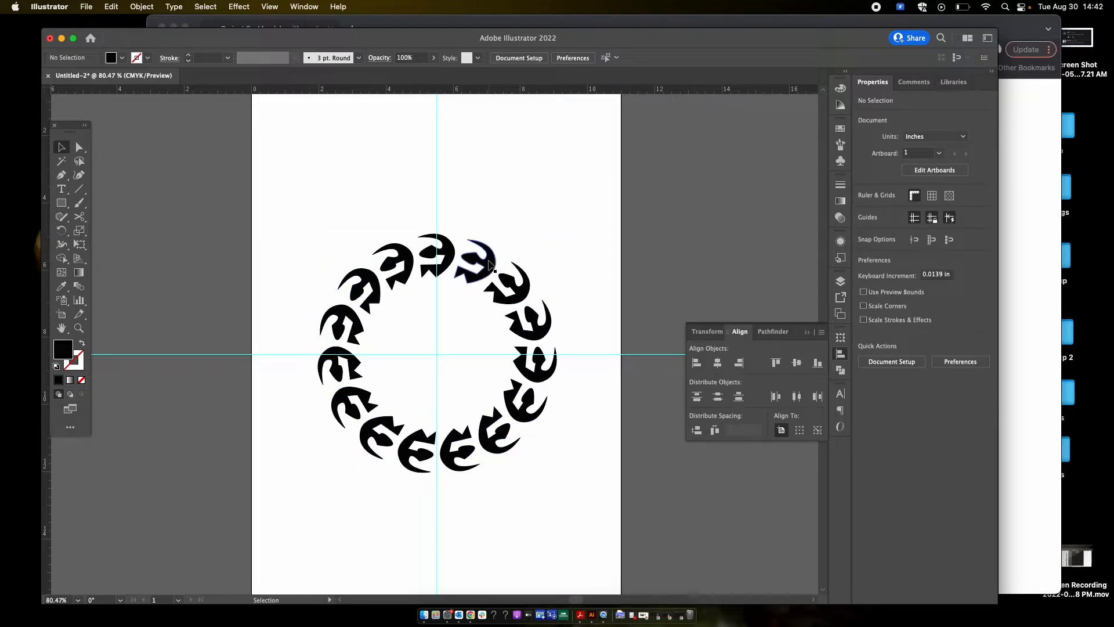
- Move the grouped ring off center, and align it to the artboard's horizontal and vertical center
{"action": "left_click_drag", "start_coordinate": [490, 264], "coordinate": [520, 191]}
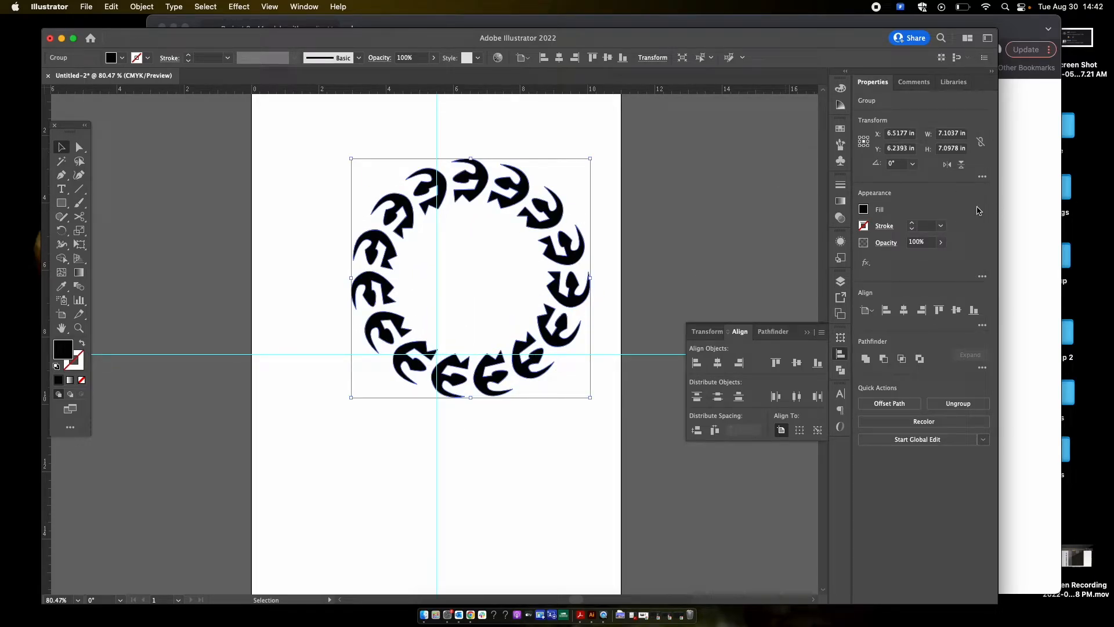
{"action": "left_click", "coordinate": [904, 311]}
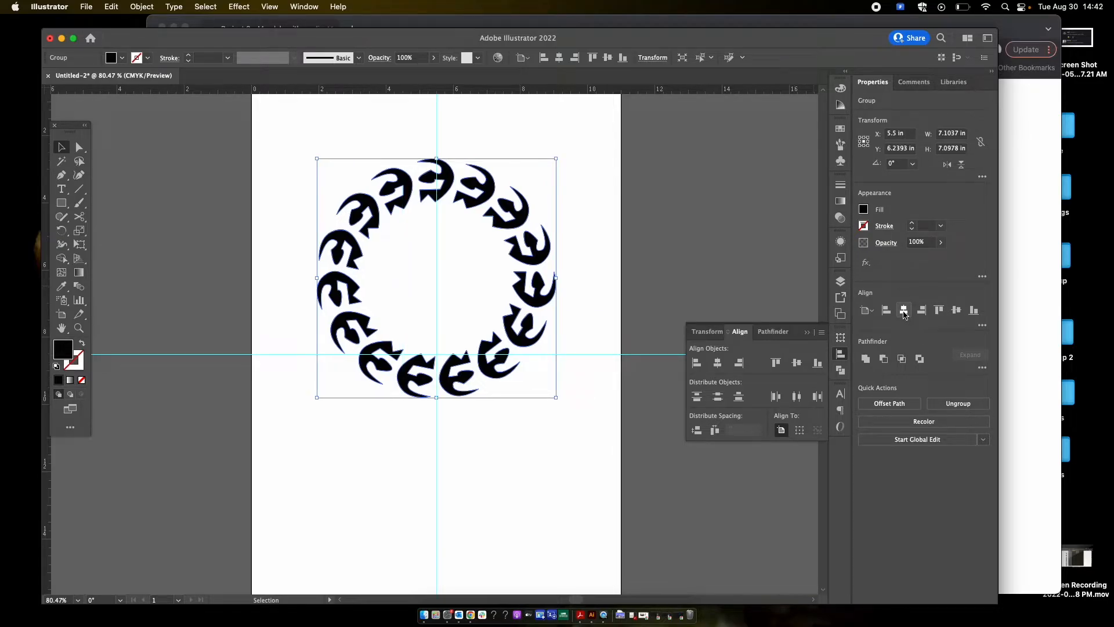
{"action": "left_click", "coordinate": [958, 310]}
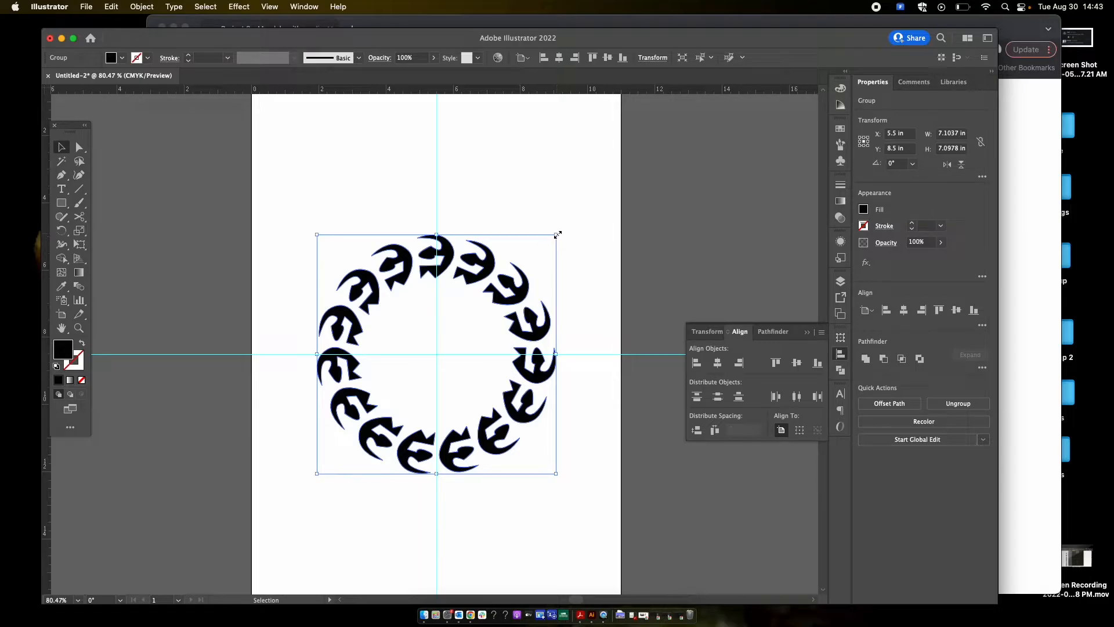
- Scale the grouped ring proportionally from its center to about 6.62 in wide
{"action": "left_click_drag", "start_coordinate": [556, 235], "coordinate": [765, 223]}
{"action": "key", "text": "super+z"}
{"action": "mouse_move", "coordinate": [558, 235]}
{"action": "left_mouse_down"}
{"action": "mouse_move", "coordinate": [666, 118]}
{"action": "mouse_move", "coordinate": [462, 297]}
{"action": "mouse_move", "coordinate": [462, 318]}
{"action": "mouse_move", "coordinate": [689, 148]}
{"action": "mouse_move", "coordinate": [545, 204]}
{"action": "mouse_move", "coordinate": [622, 177]}
{"action": "mouse_move", "coordinate": [430, 359]}
{"action": "mouse_move", "coordinate": [673, 159]}
{"action": "mouse_move", "coordinate": [573, 247]}
{"action": "left_mouse_up"}
{"action": "mouse_move", "coordinate": [559, 235]}
{"action": "left_mouse_down"}
{"action": "mouse_move", "coordinate": [637, 164]}
{"action": "mouse_move", "coordinate": [443, 329]}
{"action": "mouse_move", "coordinate": [604, 174]}
{"action": "mouse_move", "coordinate": [471, 316]}
{"action": "mouse_move", "coordinate": [570, 223]}
{"action": "left_mouse_up"}
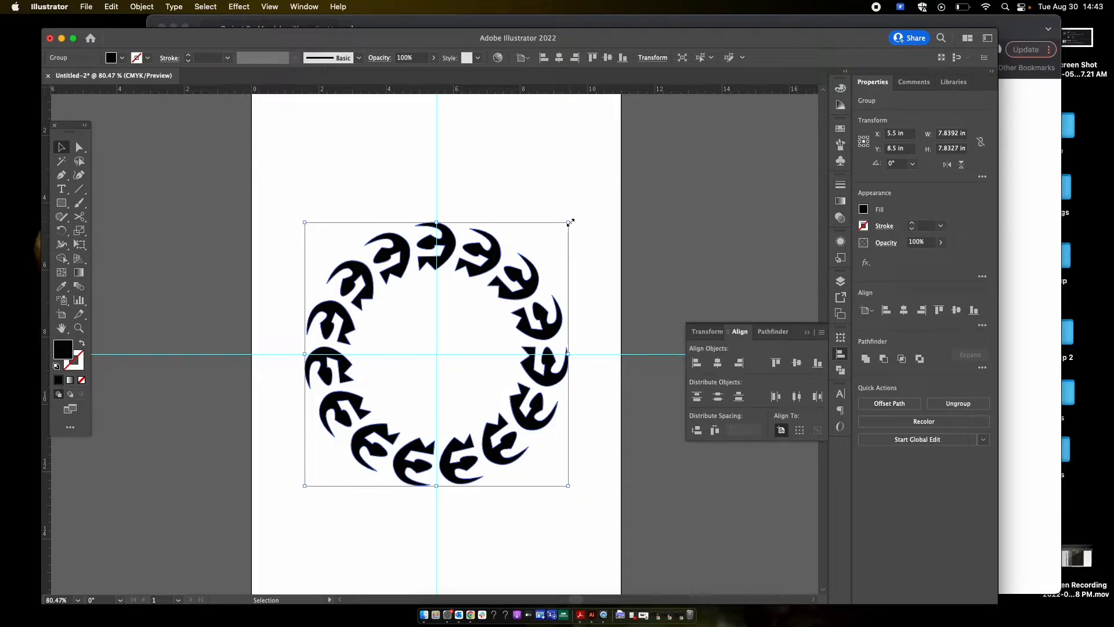
{"action": "left_click_drag", "start_coordinate": [569, 221], "coordinate": [548, 242]}
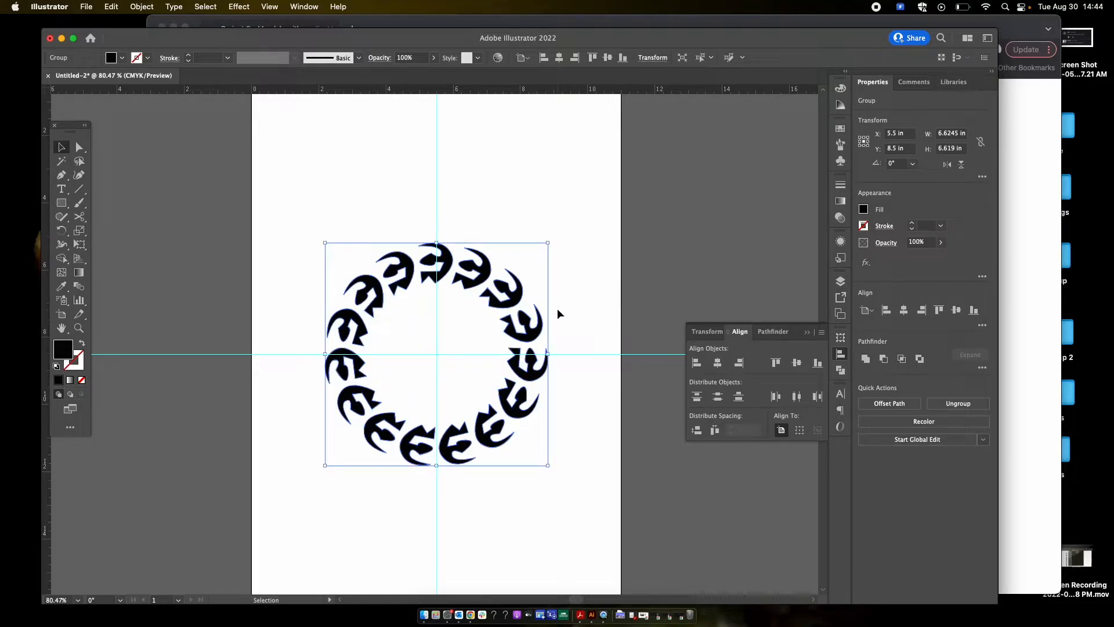
- Create an enlarged concentric copy of the ring, about 8.15 in wide, keeping the smaller ring, and deselect it
{"action": "key", "text": "super"}
{"action": "left_click_drag", "start_coordinate": [550, 243], "coordinate": [580, 197]}
{"action": "key", "text": "super+z"}
{"action": "left_click_drag", "start_coordinate": [548, 242], "coordinate": [575, 216]}
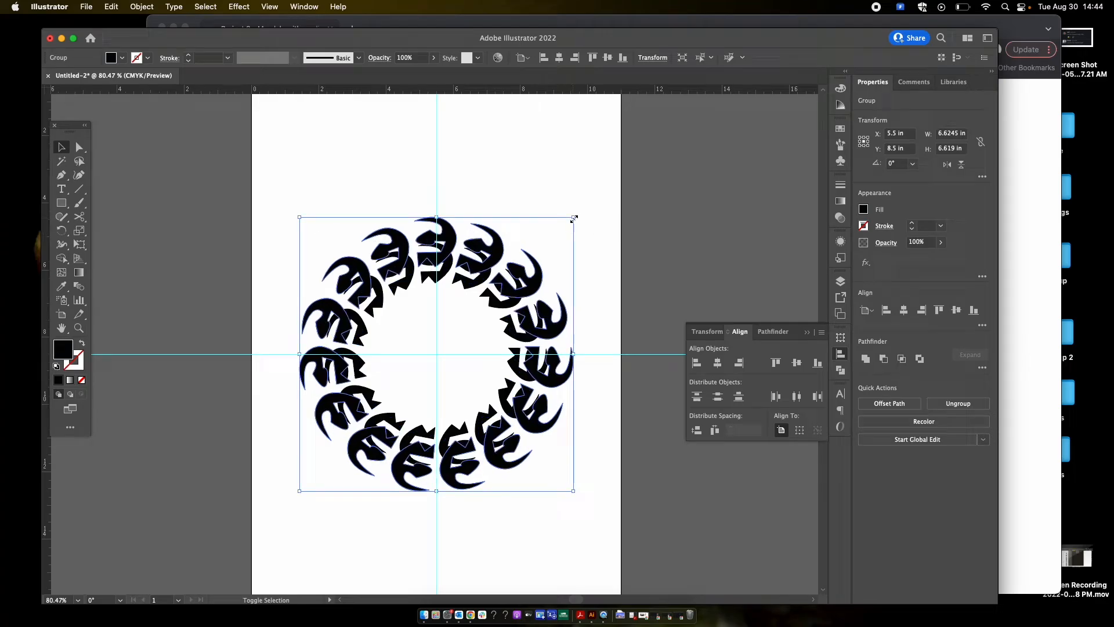
{"action": "left_click", "coordinate": [656, 198]}
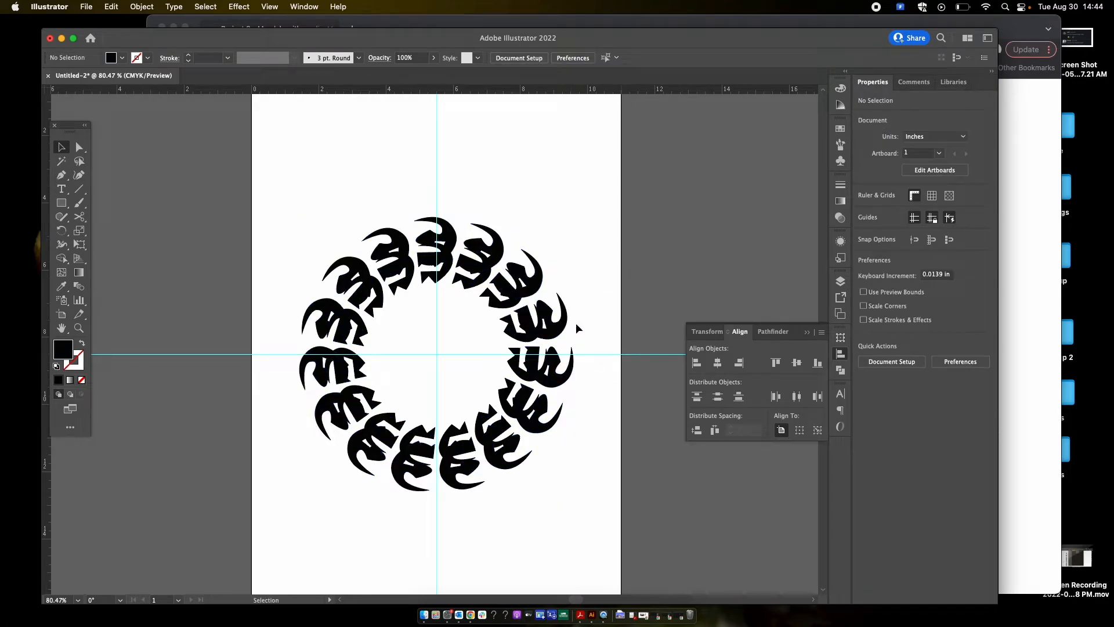
- Enlarge the outer ring proportionally from its center to about 9.29 in wide and deselect it
{"action": "left_click", "coordinate": [568, 310]}
{"action": "left_click_drag", "start_coordinate": [573, 217], "coordinate": [600, 198]}
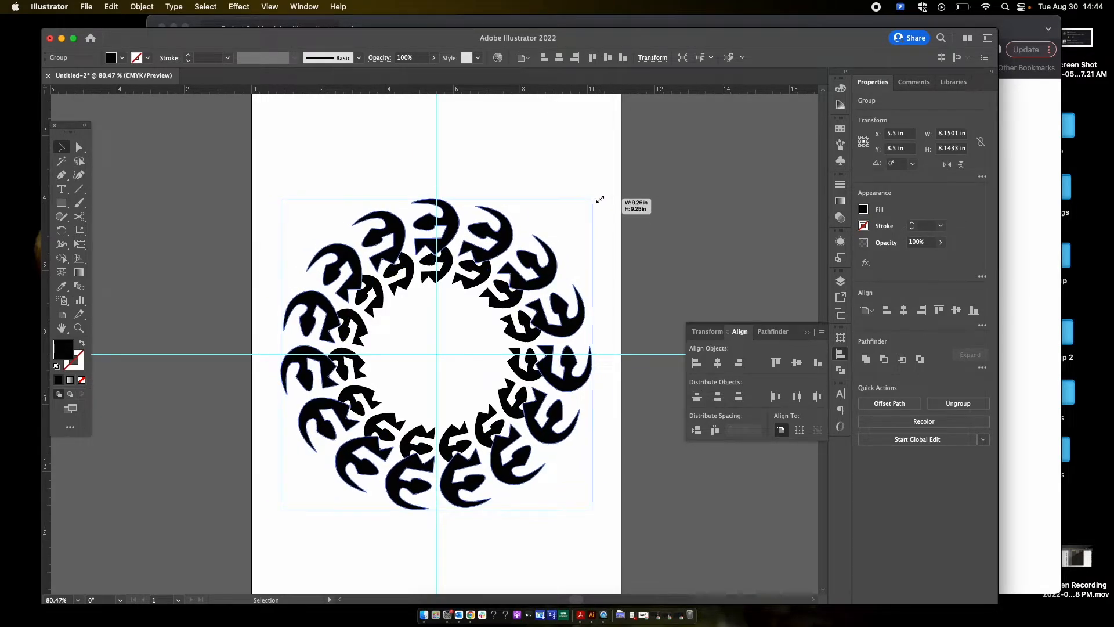
{"action": "left_click", "coordinate": [635, 179]}
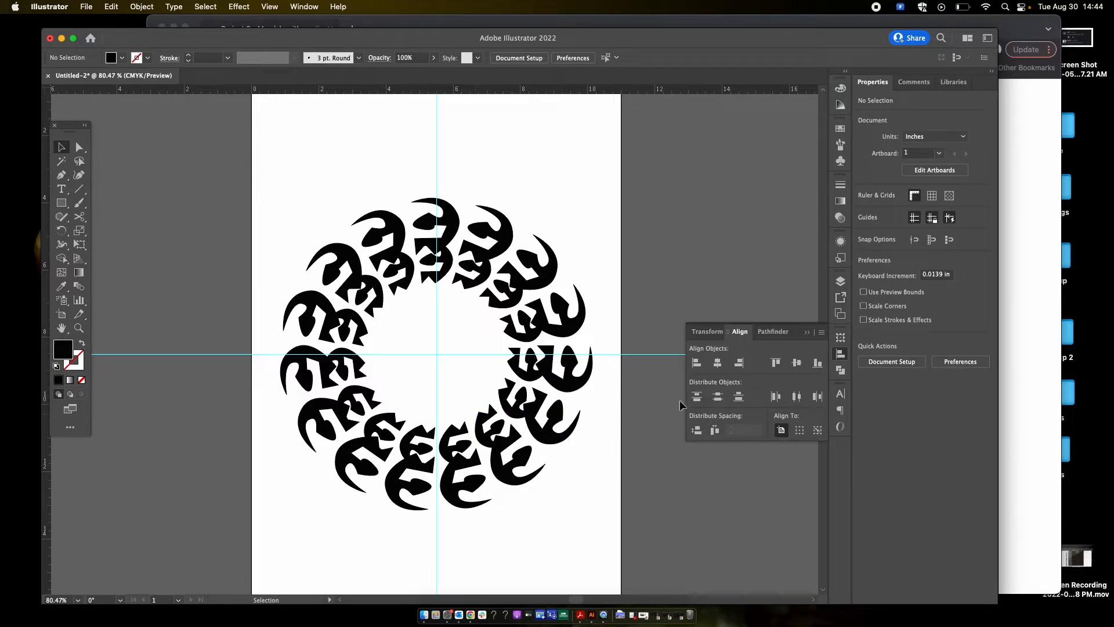
- Create a rotated copy of the outer ring about its center so its shapes fill the gaps between the originals
{"action": "left_click", "coordinate": [559, 267]}
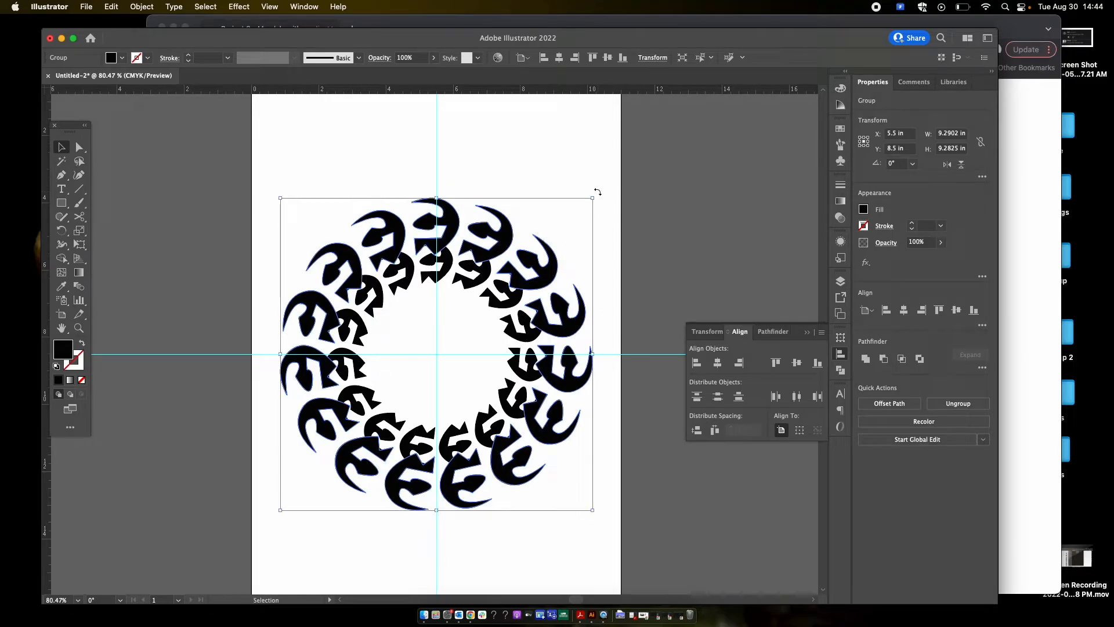
{"action": "left_click_drag", "start_coordinate": [597, 191], "coordinate": [542, 336]}
{"action": "left_click", "coordinate": [677, 228]}
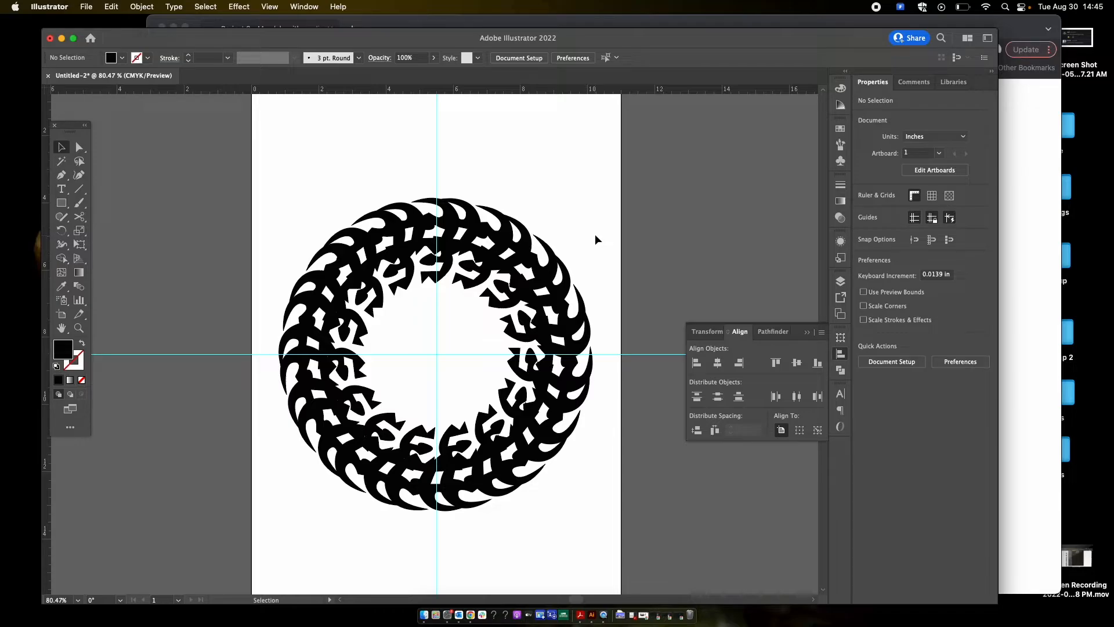
- Lock and hide Layer 1 with the finished rings, and add a new layer above it
{"action": "scroll", "coordinate": [544, 174], "scroll_direction": "up", "scroll_amount": 3}
{"action": "scroll", "coordinate": [544, 174], "scroll_direction": "right", "scroll_amount": 1}
{"action": "scroll", "coordinate": [544, 171], "scroll_direction": "down", "scroll_amount": 2}
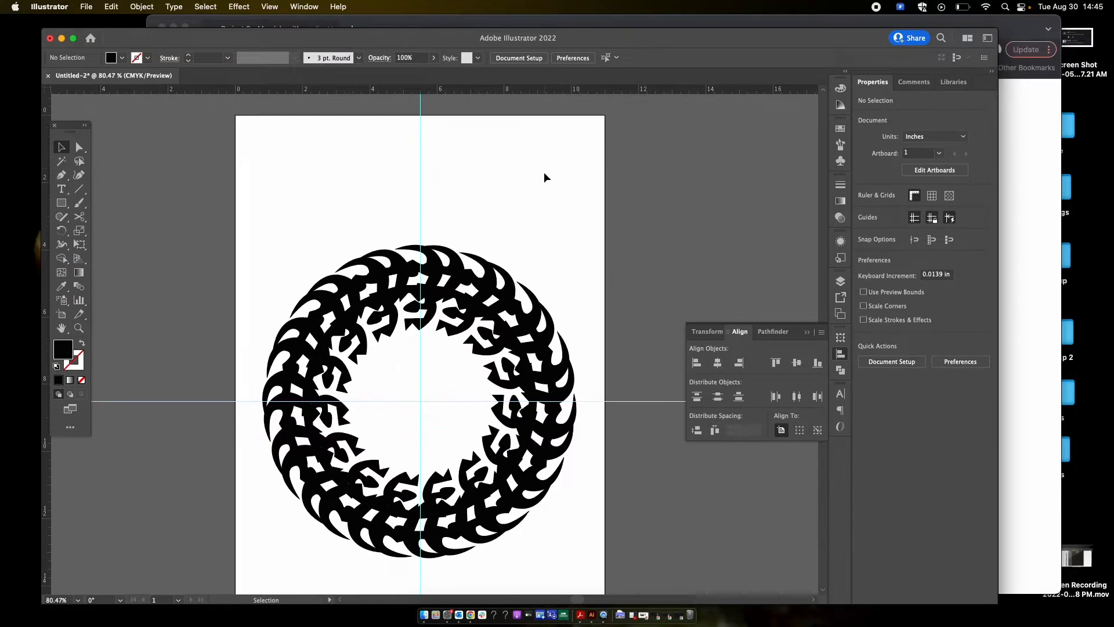
{"action": "scroll", "coordinate": [301, 192], "scroll_direction": "up", "scroll_amount": 3}
{"action": "scroll", "coordinate": [301, 198], "scroll_direction": "right", "scroll_amount": 1}
{"action": "scroll", "coordinate": [301, 199], "scroll_direction": "up", "scroll_amount": 1}
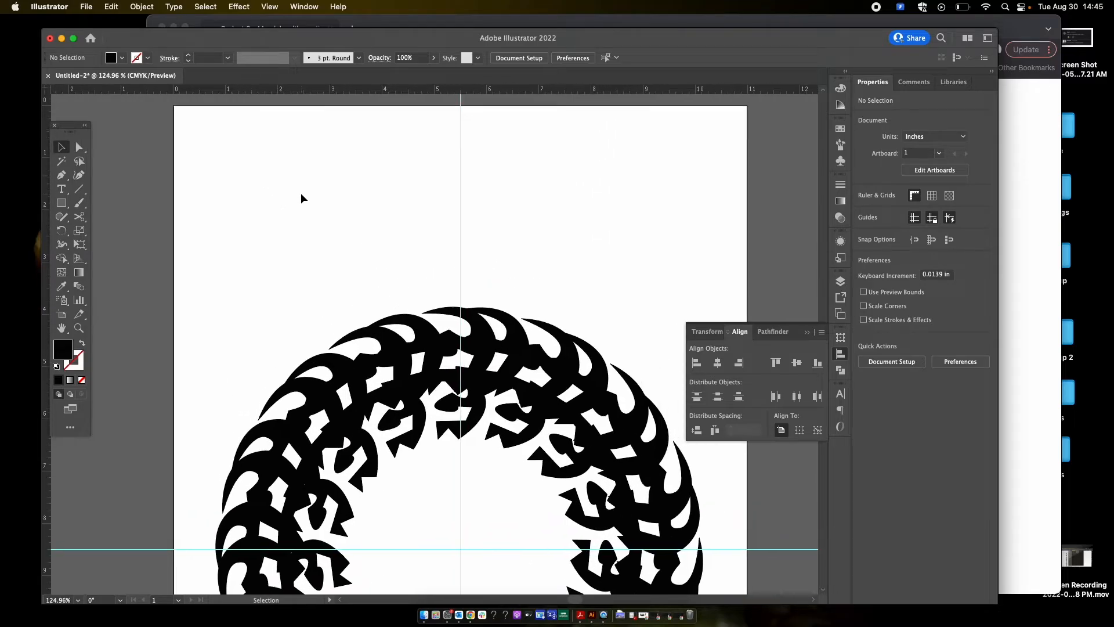
{"action": "scroll", "coordinate": [301, 192], "scroll_direction": "right", "scroll_amount": 1}
{"action": "scroll", "coordinate": [301, 193], "scroll_direction": "up", "scroll_amount": 1}
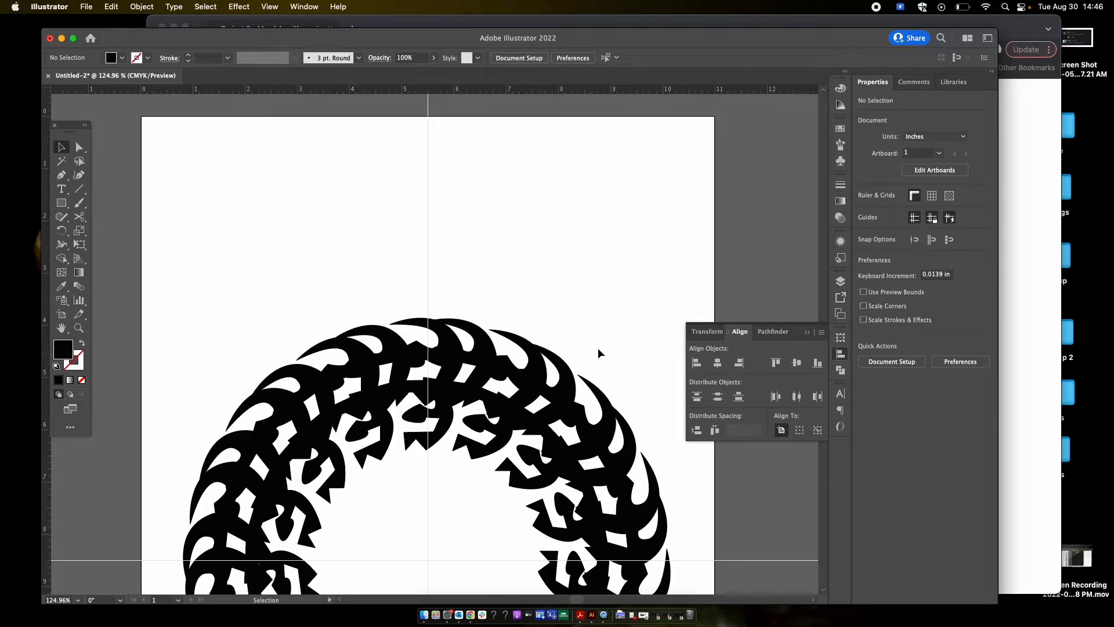
{"action": "mouse_move", "coordinate": [598, 348]}
{"action": "left_mouse_down"}
{"action": "mouse_move", "coordinate": [547, 442]}
{"action": "mouse_move", "coordinate": [589, 350]}
{"action": "left_mouse_up"}
{"action": "left_click", "coordinate": [840, 281]}
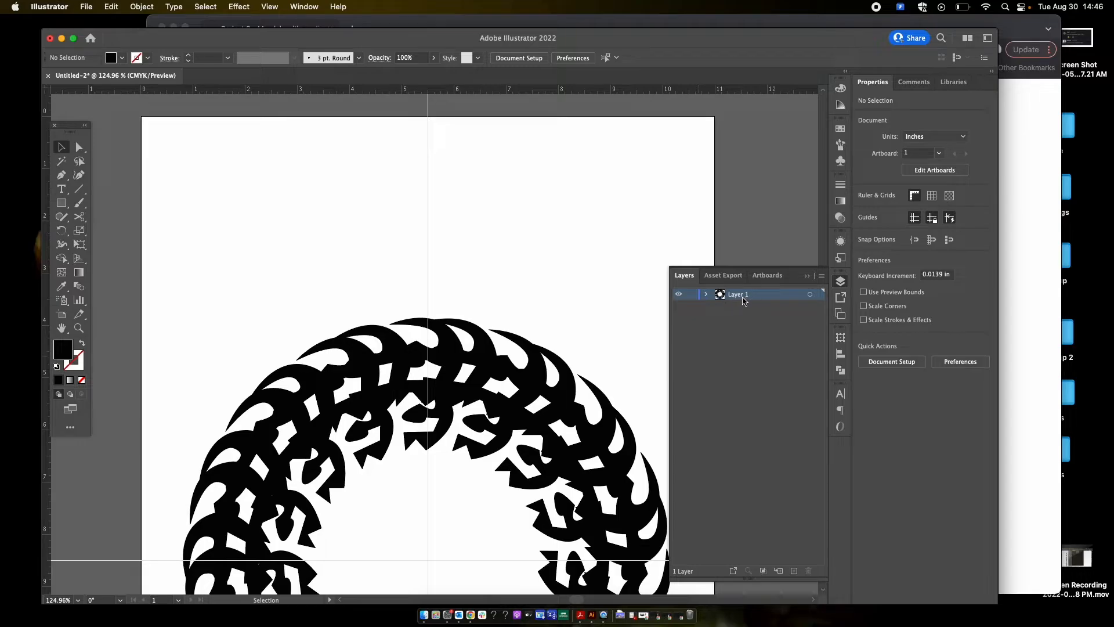
{"action": "left_click", "coordinate": [691, 295]}
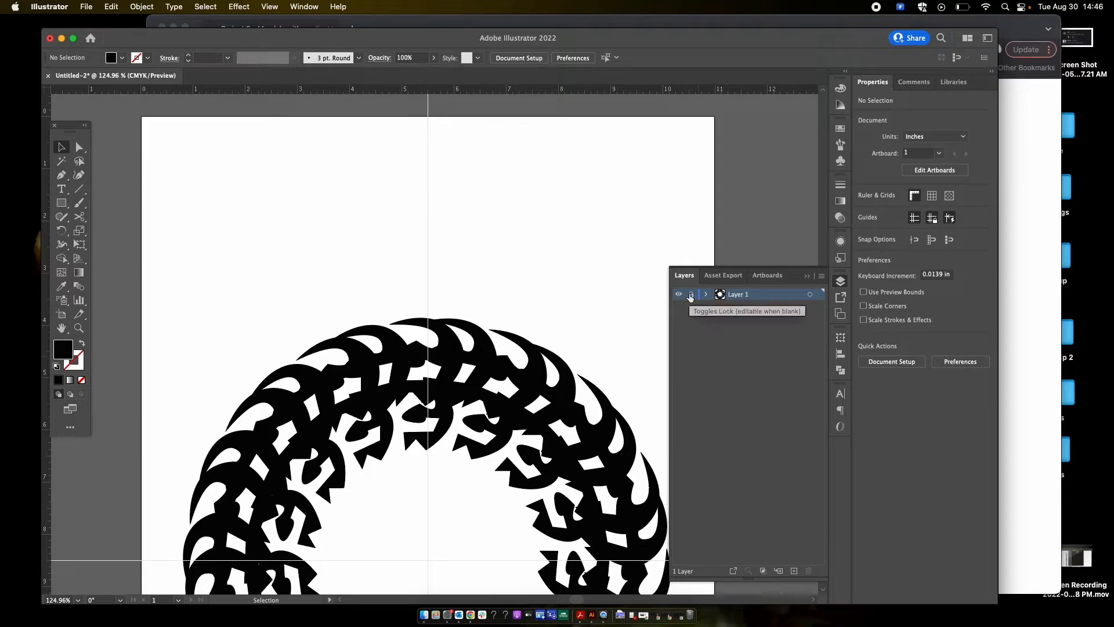
{"action": "key", "text": "super+y"}
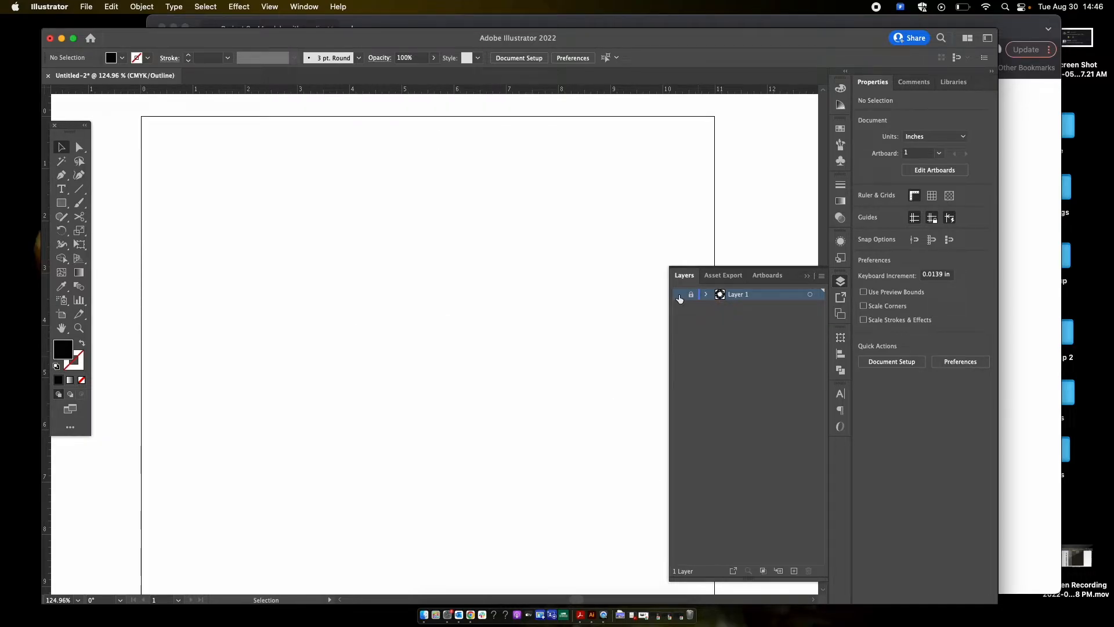
{"action": "left_click", "coordinate": [794, 570]}
{"action": "key", "text": "super+y"}
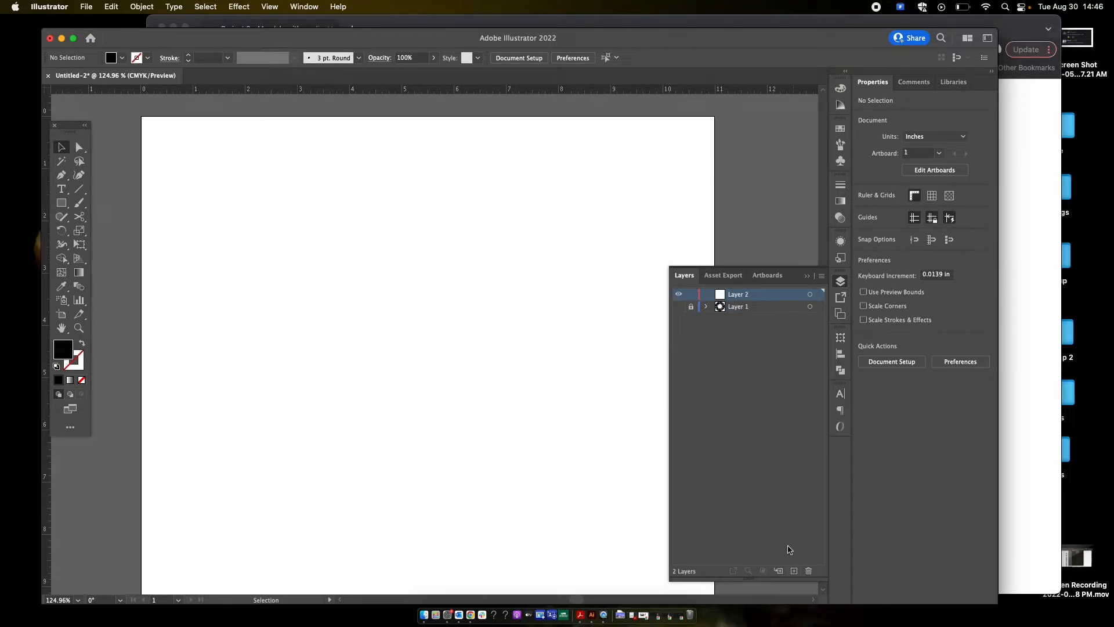
- Toggle the visibility of Layer 1 on and off several times, leaving it hidden
{"action": "left_click", "coordinate": [680, 306]}
{"action": "left_click", "coordinate": [680, 307]}
{"action": "left_click", "coordinate": [682, 306]}
{"action": "left_click", "coordinate": [682, 307]}
{"action": "left_click", "coordinate": [680, 308]}
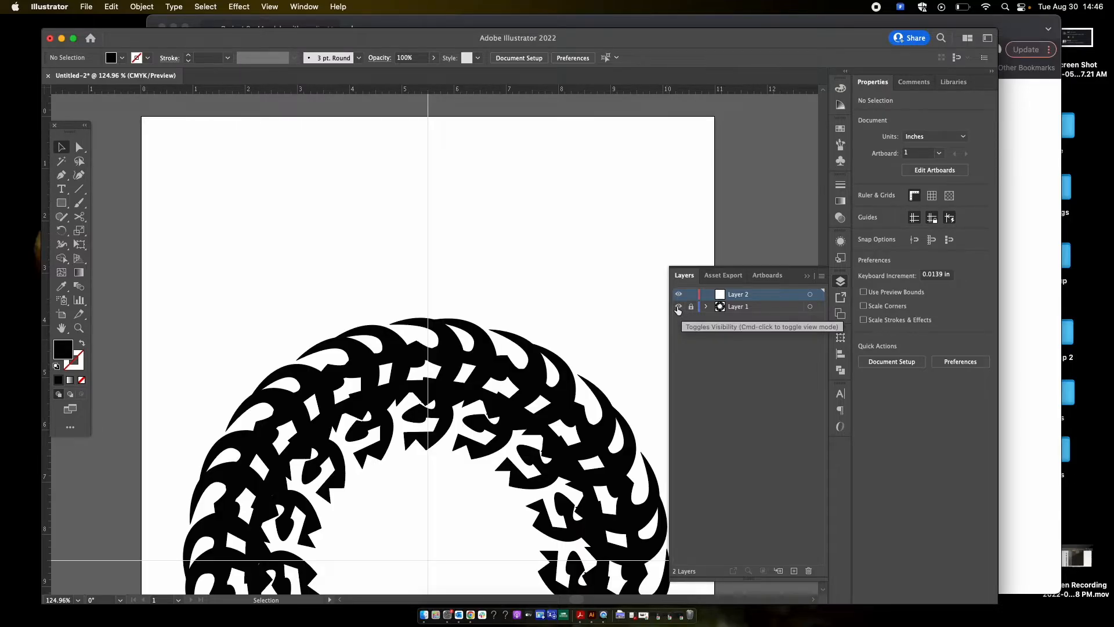
{"action": "left_click", "coordinate": [678, 308]}
{"action": "left_click", "coordinate": [678, 307]}
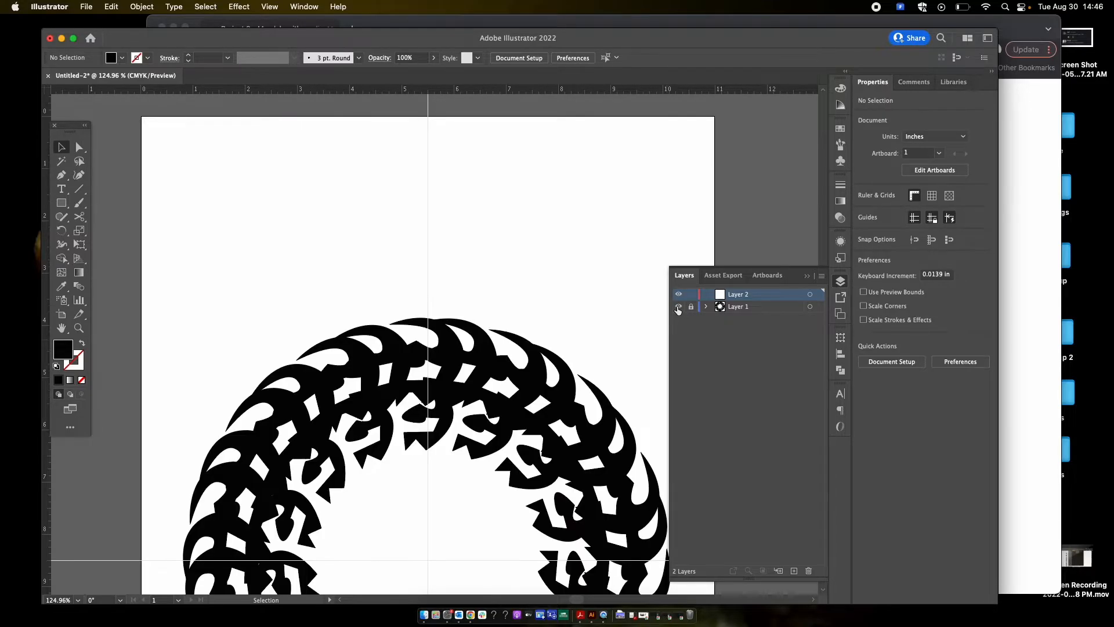
{"action": "left_click", "coordinate": [678, 308]}
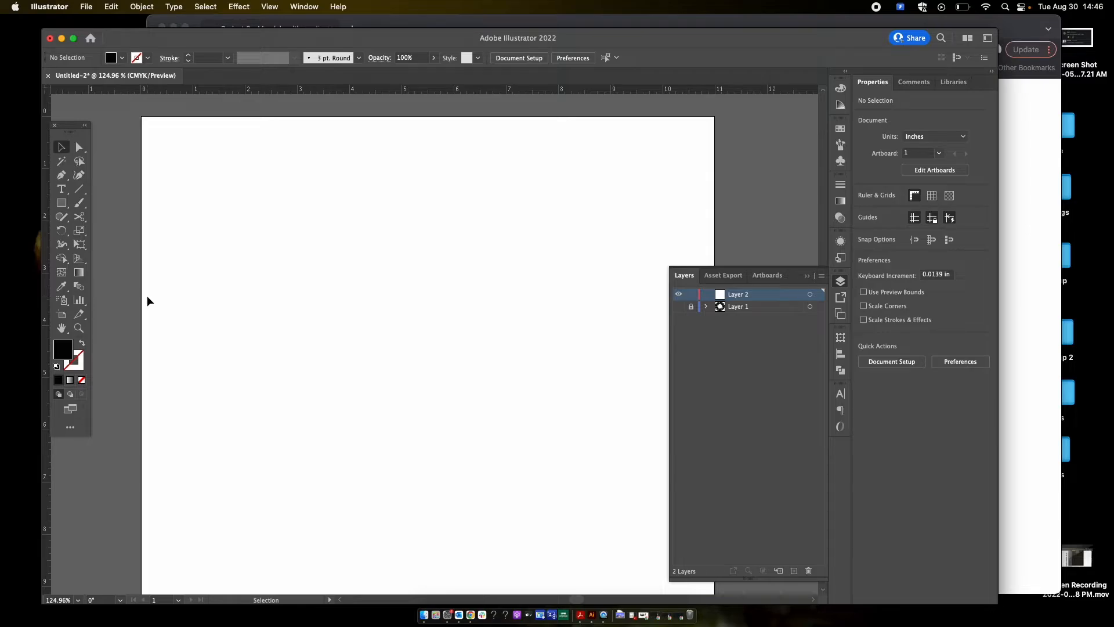
- Draw a closed black crown-like shape with four spikes using the Pen tool on Layer 2, about 2.2 by 3.16 in
{"action": "key", "text": "p"}
{"action": "left_click", "coordinate": [270, 225]}
{"action": "left_click", "coordinate": [277, 318]}
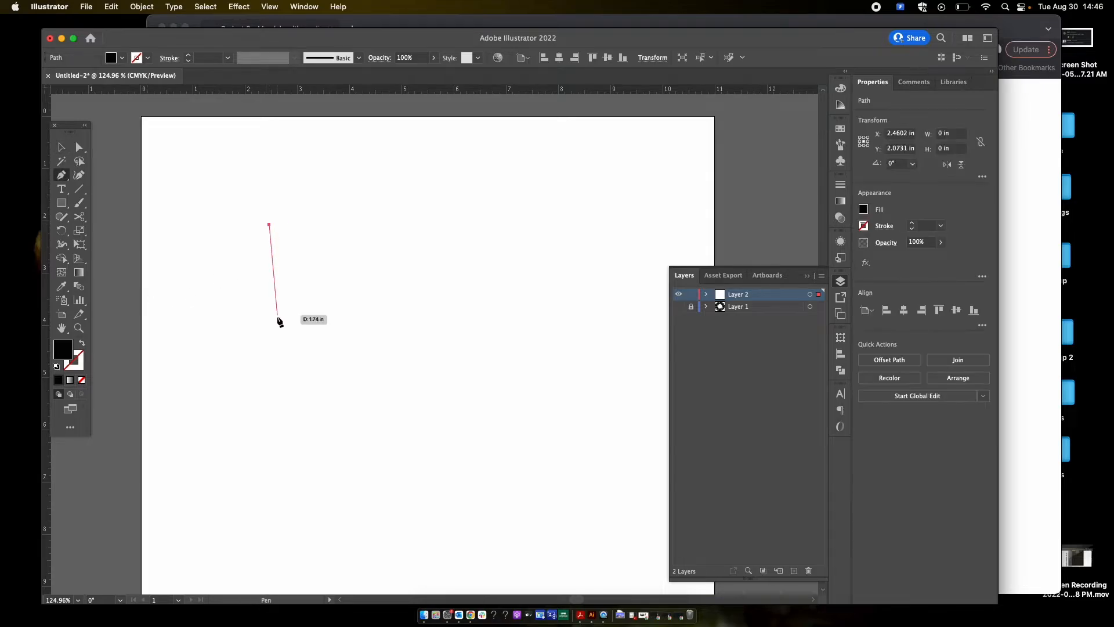
{"action": "left_click", "coordinate": [362, 363]}
{"action": "left_click", "coordinate": [385, 302]}
{"action": "left_click", "coordinate": [337, 316]}
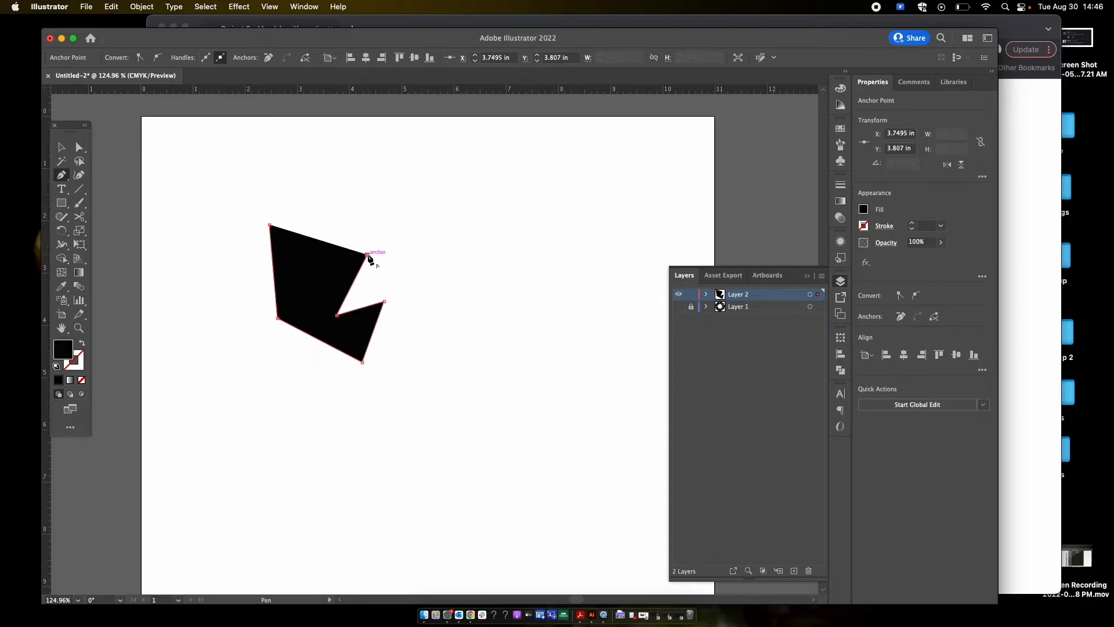
{"action": "left_click", "coordinate": [368, 255]}
{"action": "left_click", "coordinate": [323, 265]}
{"action": "left_click", "coordinate": [323, 198]}
{"action": "left_click", "coordinate": [299, 286]}
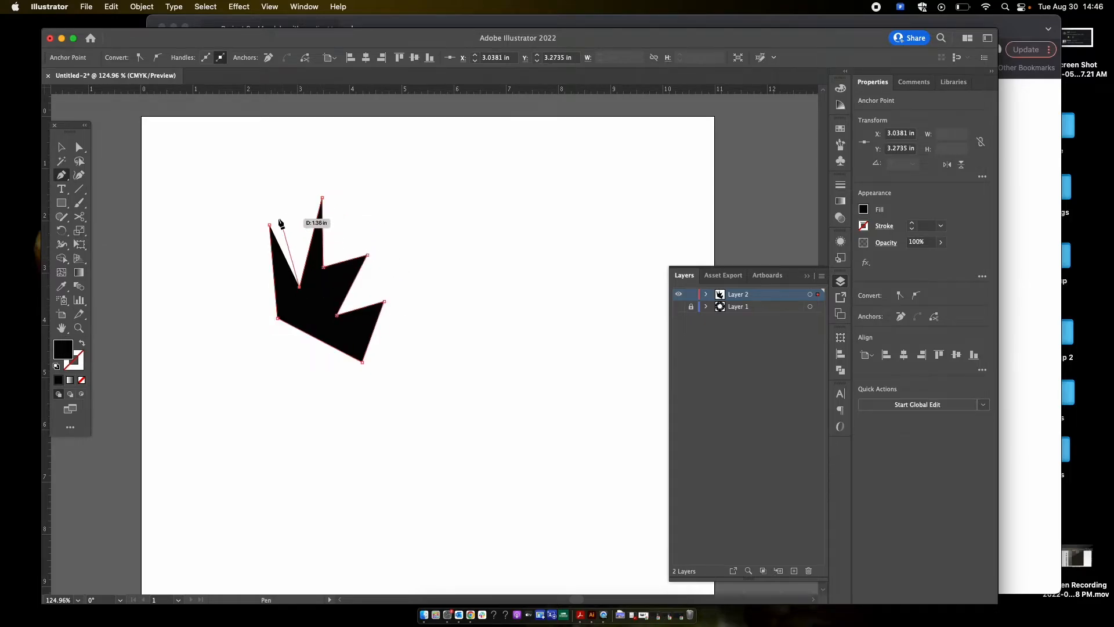
{"action": "left_click", "coordinate": [270, 226]}
{"action": "key", "text": "v"}
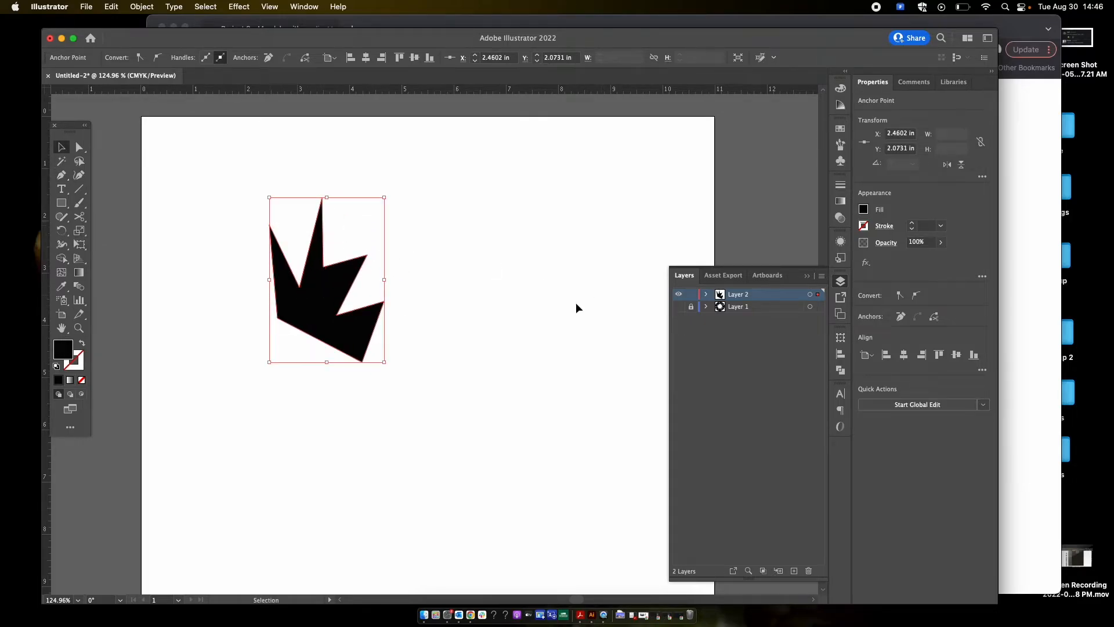
- Move the spiky shape up and to the right, centering it at about X 4.48 in, Y 2.65 in
{"action": "left_click", "coordinate": [453, 307]}
{"action": "left_click_drag", "start_coordinate": [351, 332], "coordinate": [399, 308]}
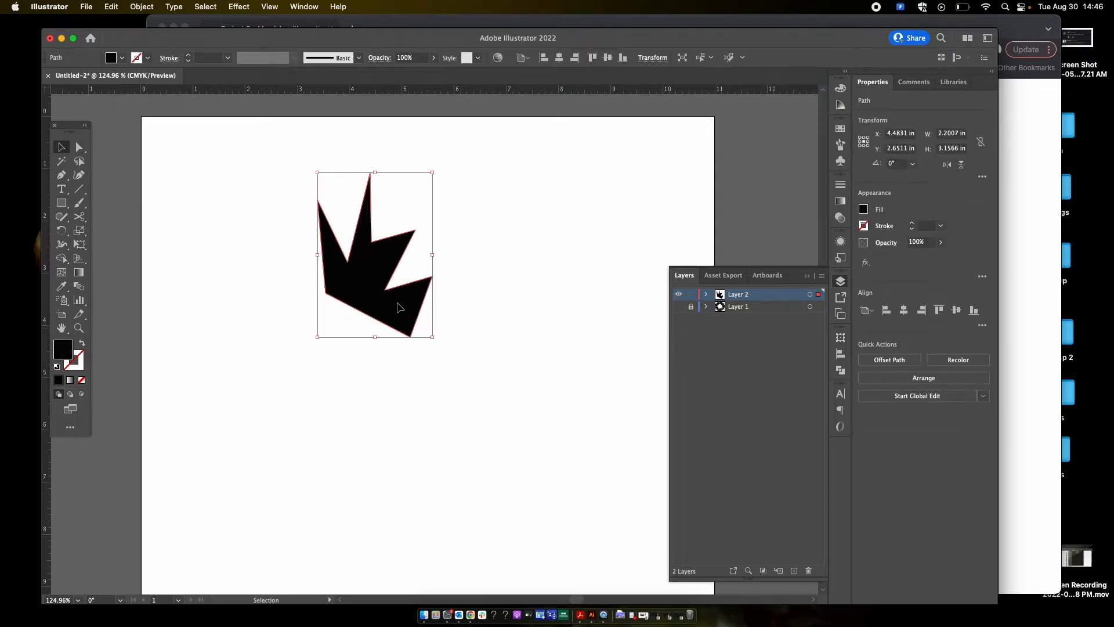
{"action": "left_click", "coordinate": [392, 378]}
- Draw a closed black curvy shape with rounded lobes using the Pen tool, about 2.87 by 2.97 in, partly overlapping the spiky shape
{"action": "key", "text": "p"}
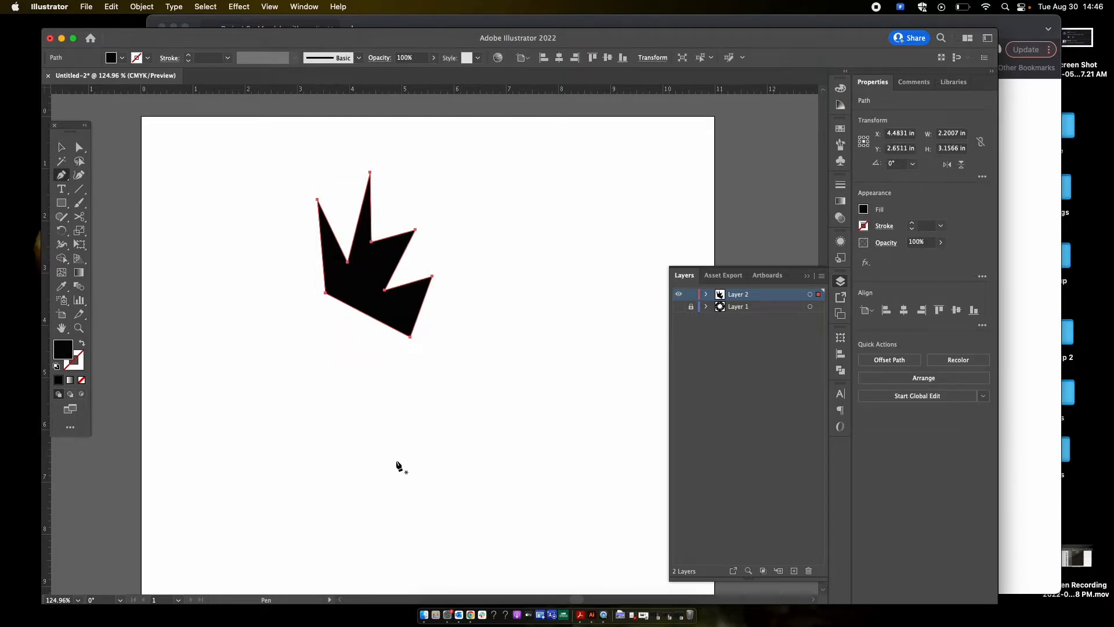
{"action": "left_click", "coordinate": [335, 482]}
{"action": "left_click", "coordinate": [391, 527]}
{"action": "key", "text": "cmd+z"}
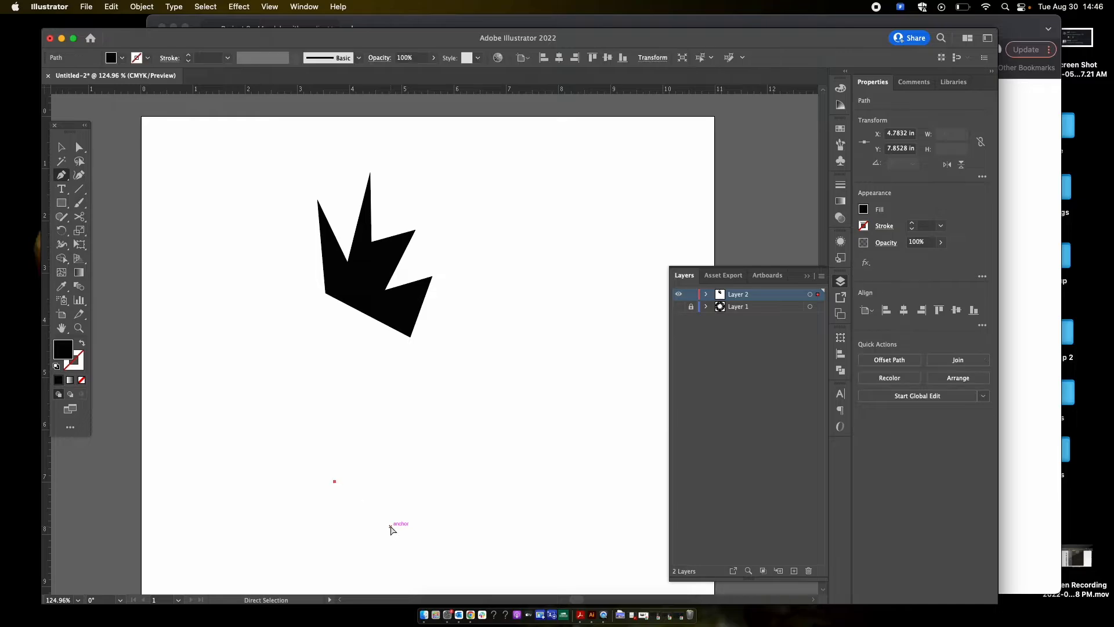
{"action": "left_click_drag", "start_coordinate": [392, 527], "coordinate": [305, 412]}
{"action": "left_click_drag", "start_coordinate": [328, 448], "coordinate": [366, 484]}
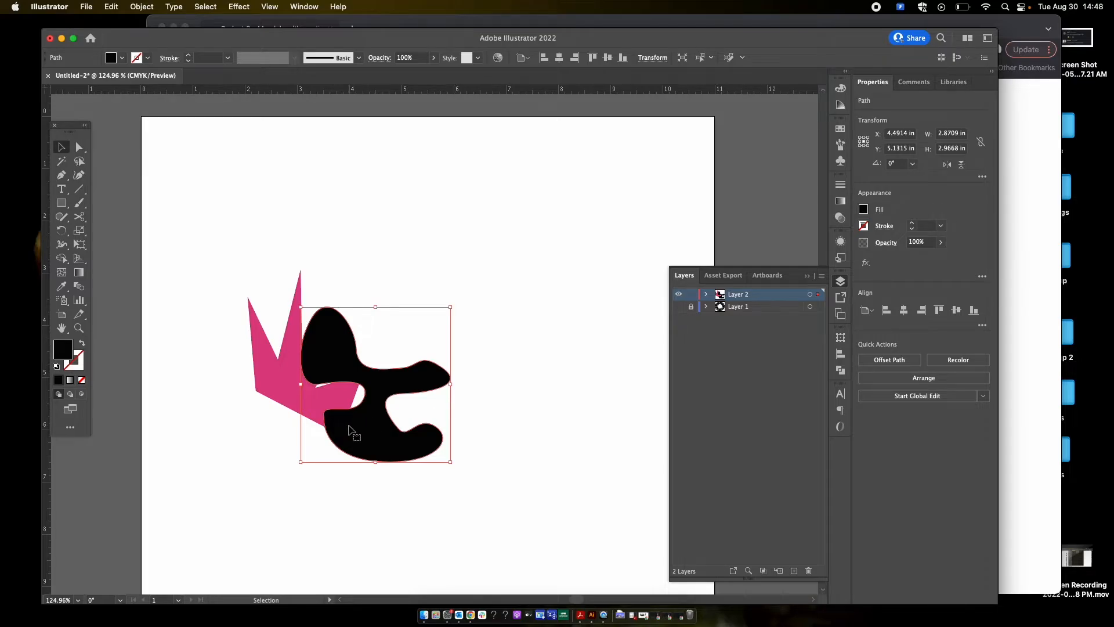
- Open the Pathfinder options and move the curvy shape over the pink spiky shape, centering it at about X 3.15 in, Y 5.17 in
{"action": "left_click_drag", "start_coordinate": [359, 431], "coordinate": [399, 430]}
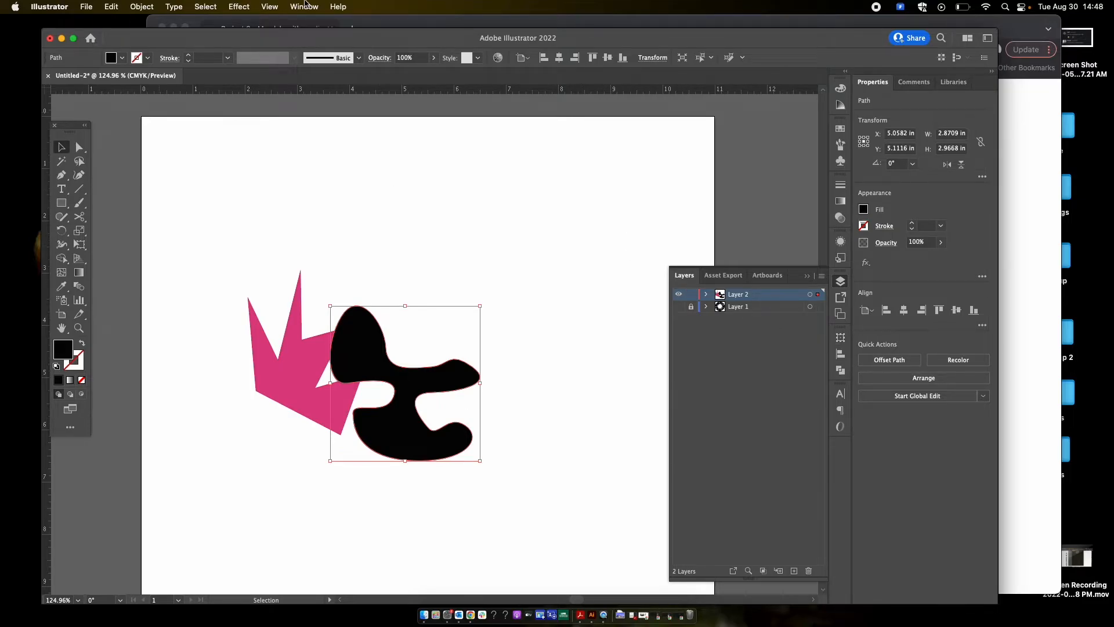
{"action": "left_click", "coordinate": [304, 7]}
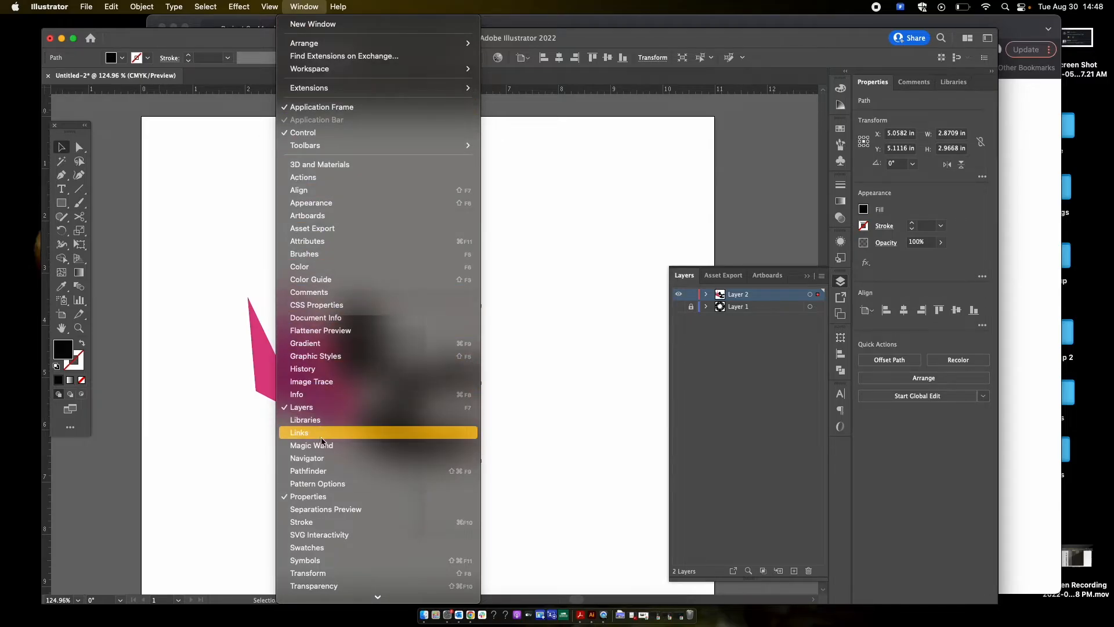
{"action": "left_click", "coordinate": [370, 471]}
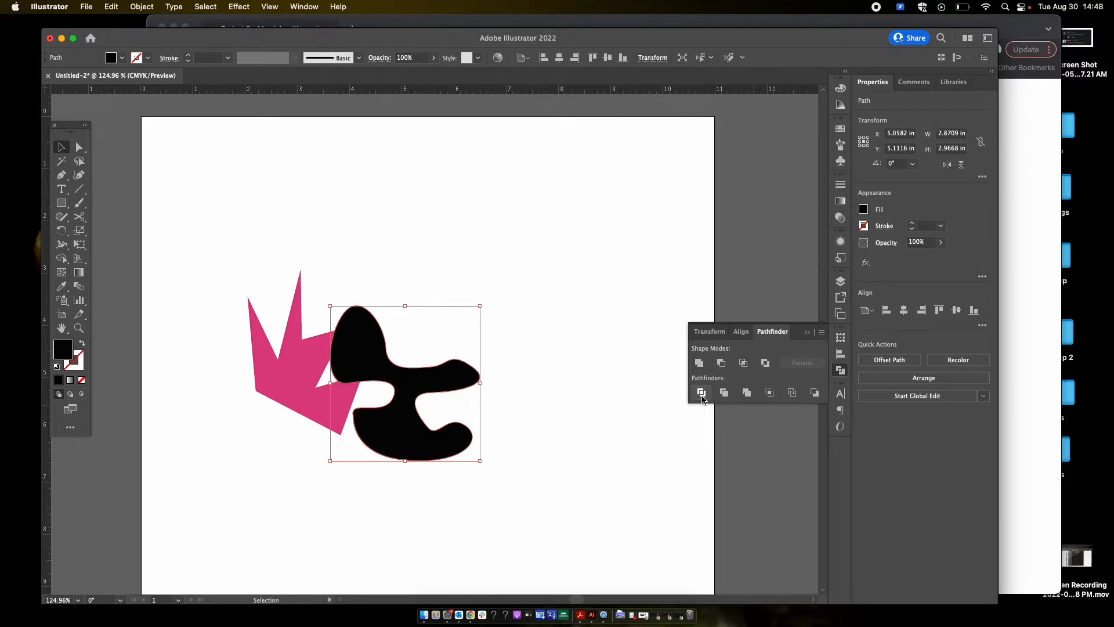
{"action": "left_click", "coordinate": [557, 352]}
{"action": "left_click_drag", "start_coordinate": [431, 392], "coordinate": [332, 391]}
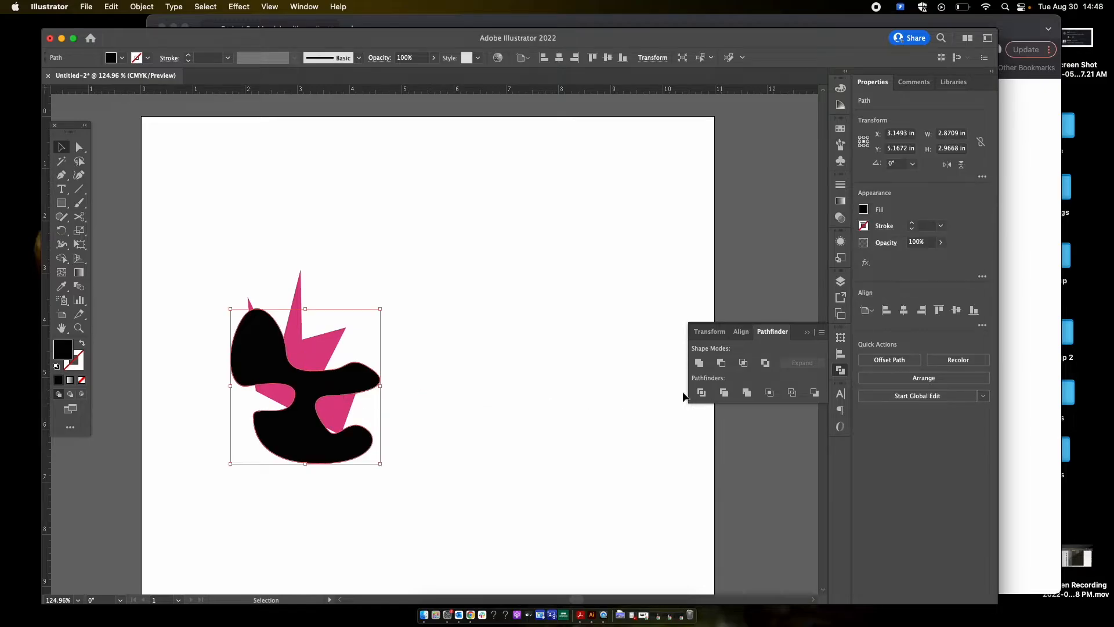
- Select the curvy and spiky shapes together and unite them into a single black shape
{"action": "left_click_drag", "start_coordinate": [466, 306], "coordinate": [378, 380]}
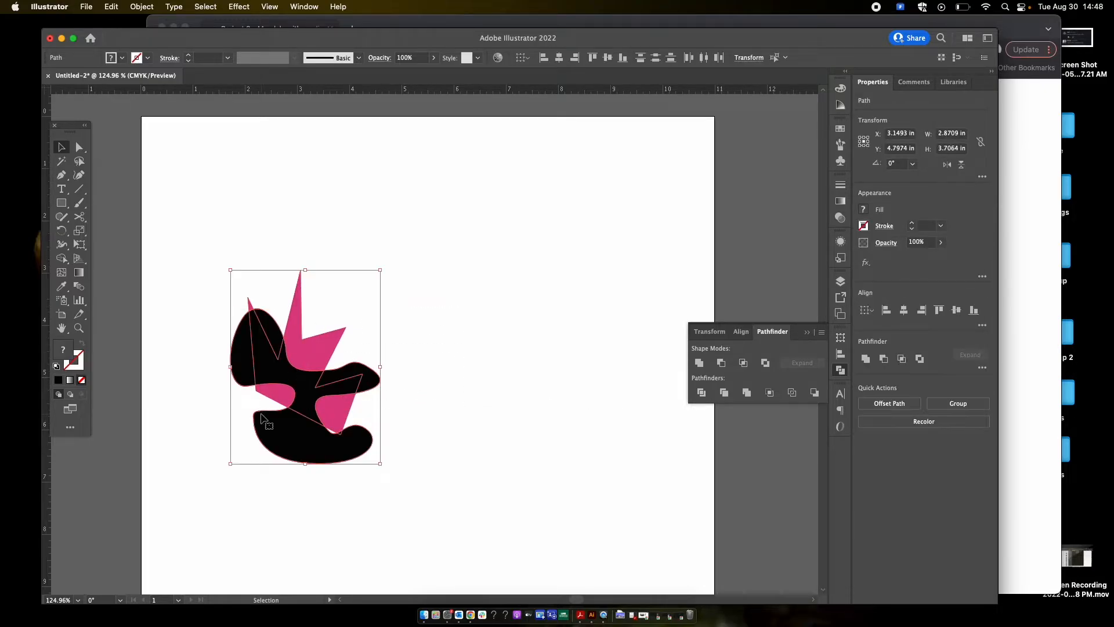
{"action": "left_click", "coordinate": [464, 287]}
{"action": "left_click_drag", "start_coordinate": [496, 269], "coordinate": [241, 423]}
{"action": "left_click", "coordinate": [698, 362]}
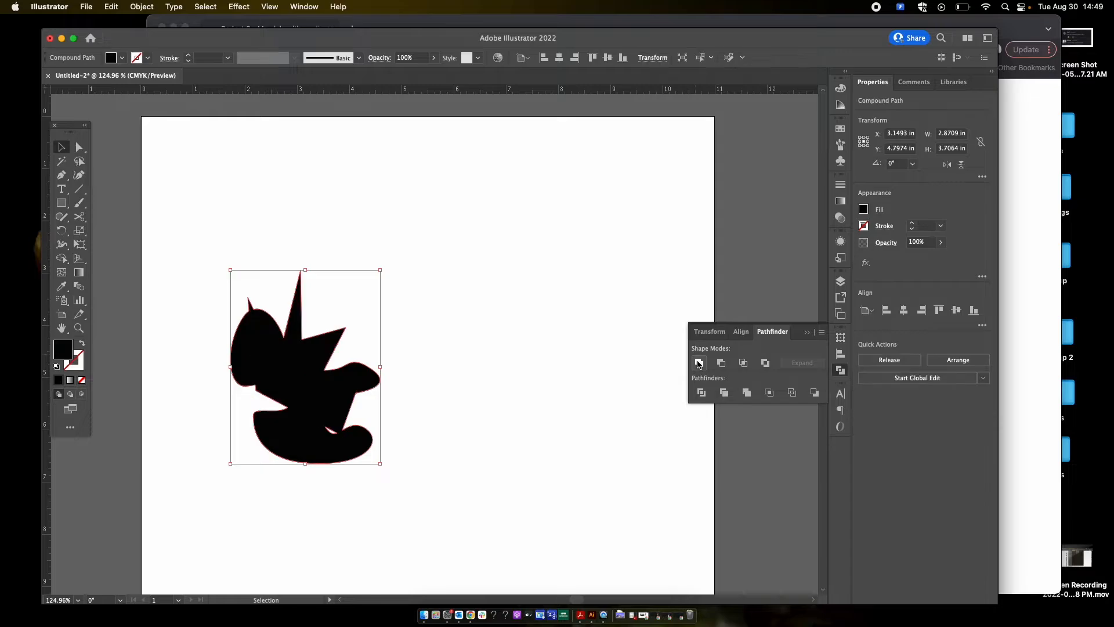
- Shift the united shape slightly down and right, and check its contour in Outline view before returning to Preview
{"action": "left_click", "coordinate": [427, 369]}
{"action": "left_click_drag", "start_coordinate": [348, 409], "coordinate": [388, 433]}
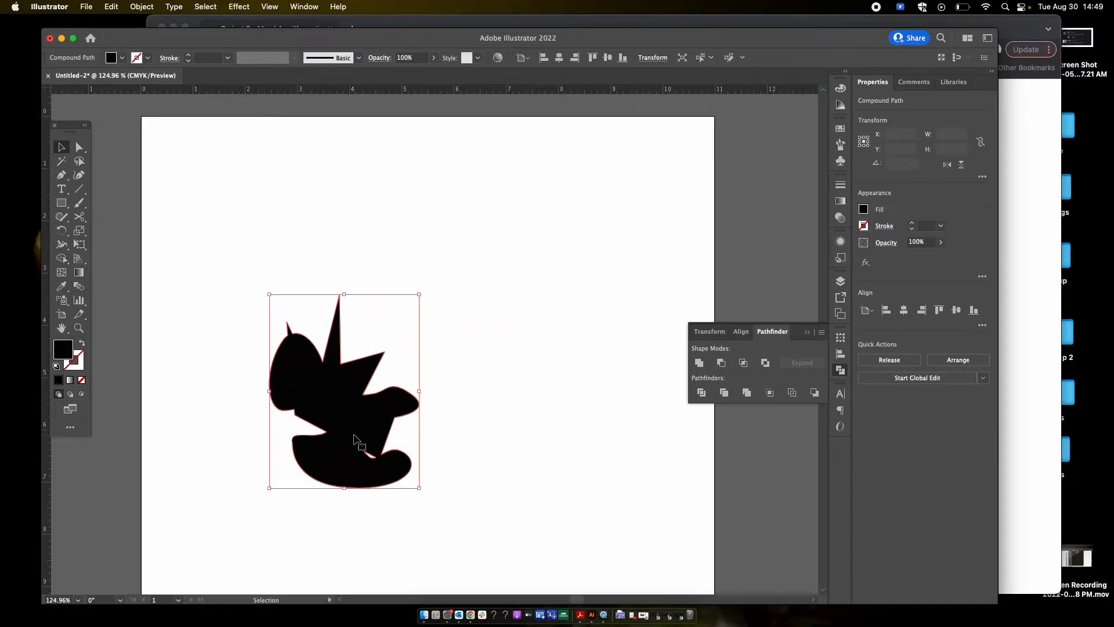
{"action": "left_click", "coordinate": [467, 395]}
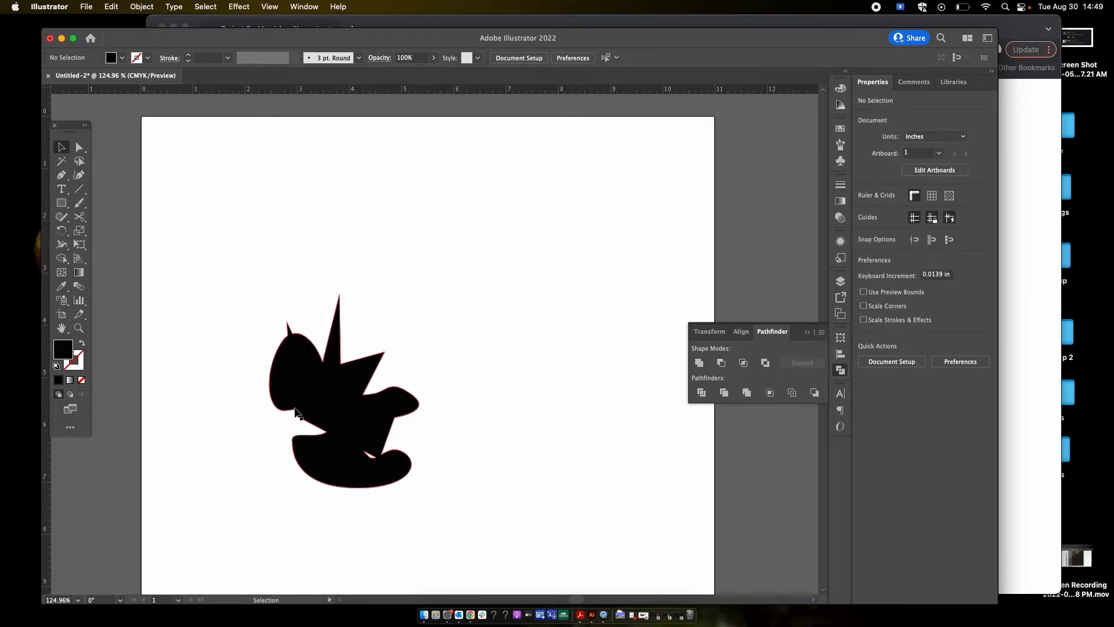
{"action": "key", "text": "super+y"}
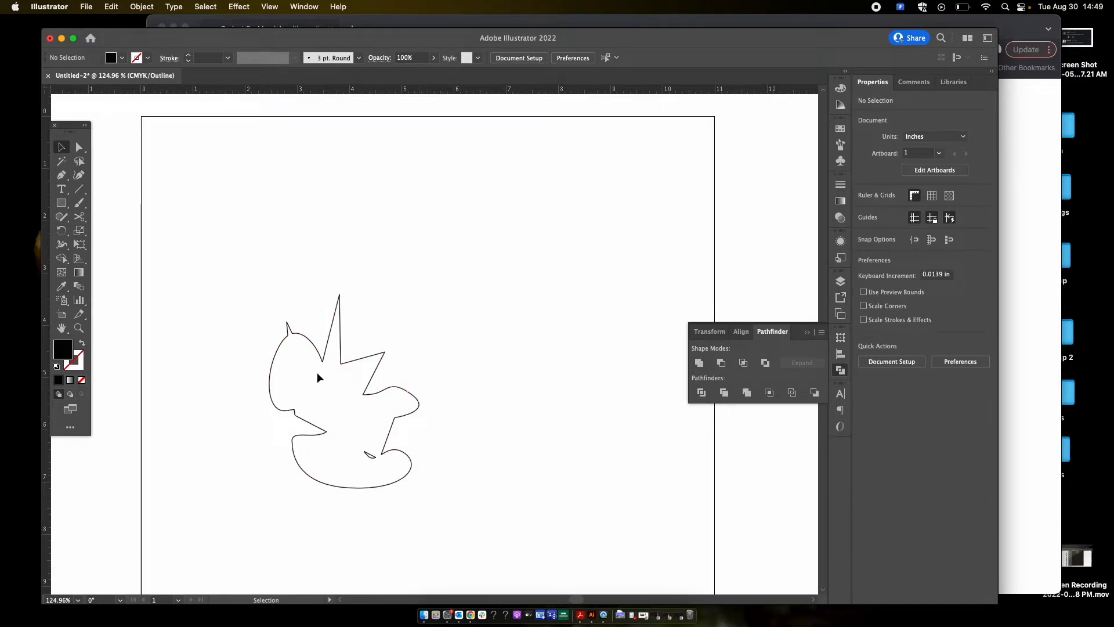
{"action": "key", "text": "super+y"}
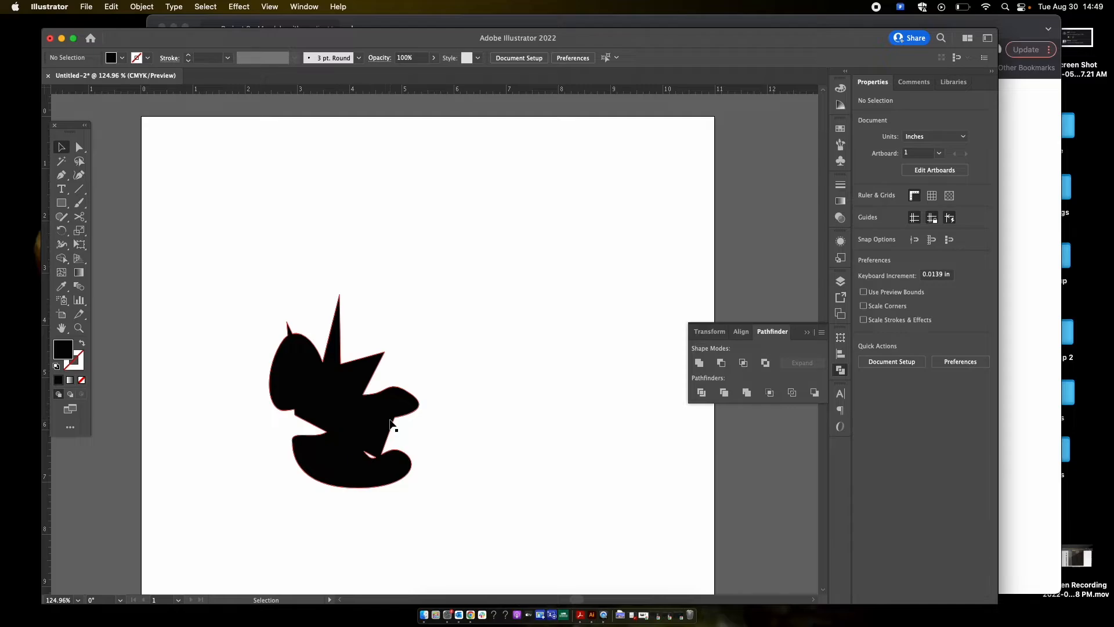
- Undo the move and the Unite operation, and deselect the two separate shapes
{"action": "key", "text": "super+z"}
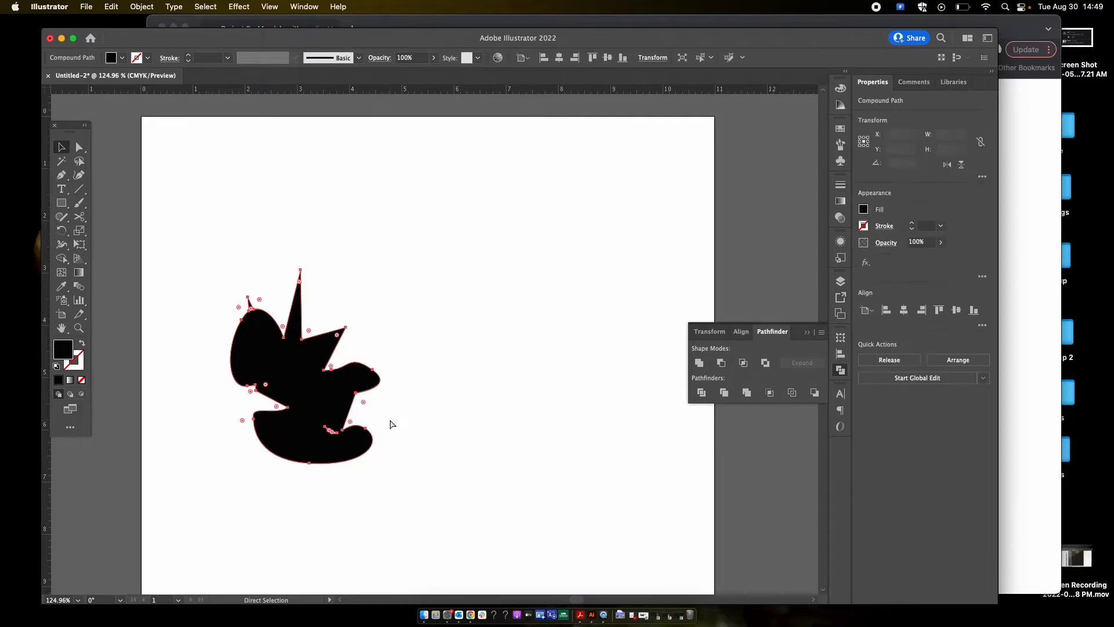
{"action": "key", "text": "super+z"}
{"action": "key", "text": "v"}
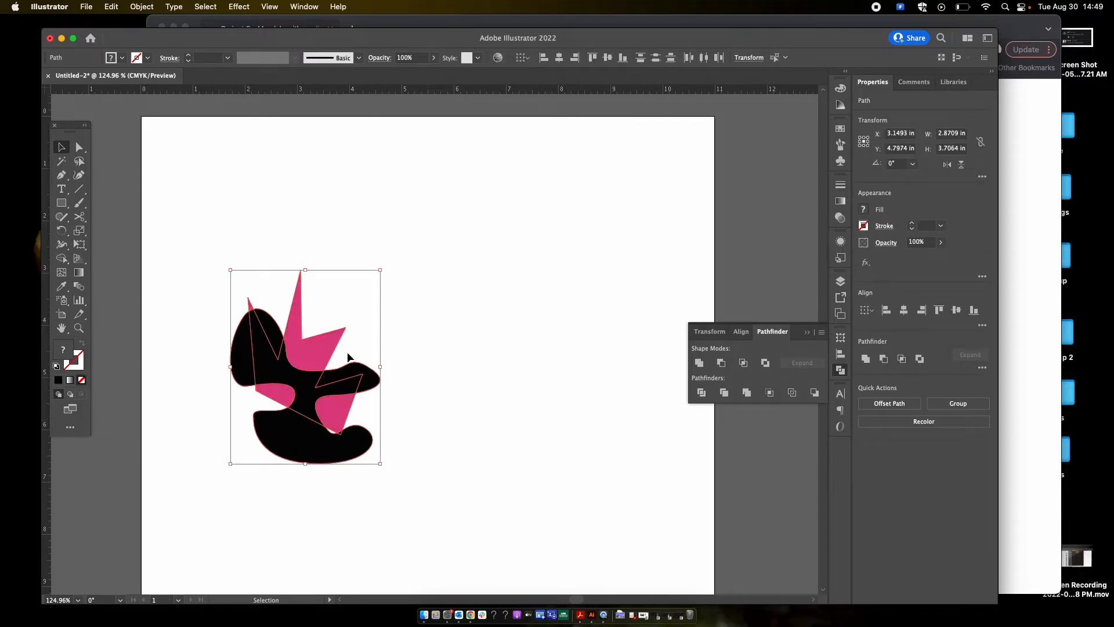
{"action": "left_click", "coordinate": [469, 339]}
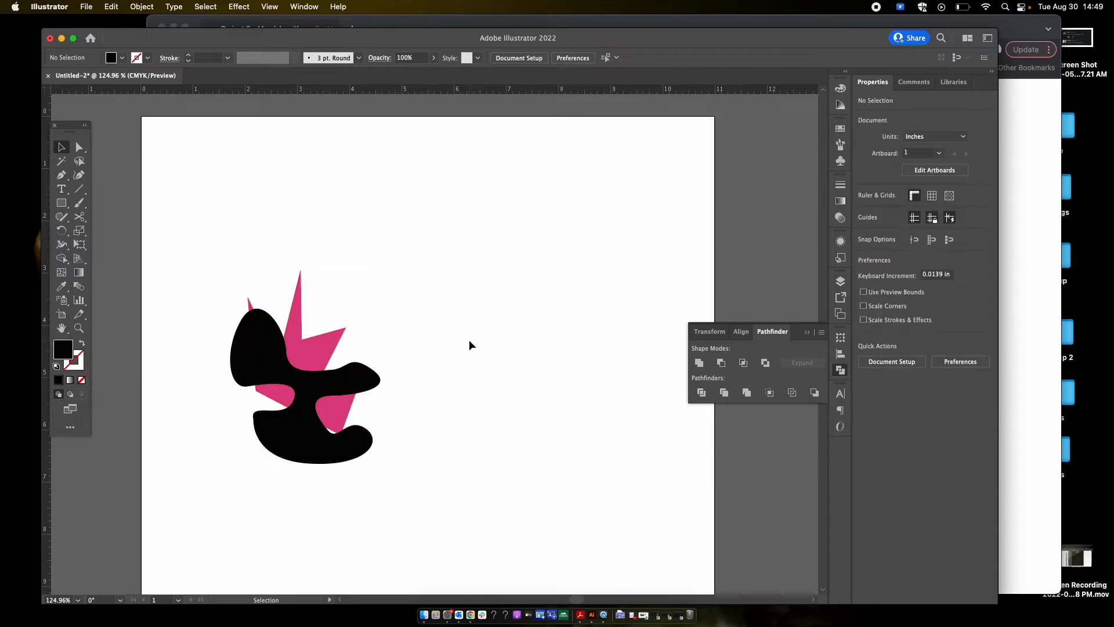
- Try subtracting the black curvy shape from the pink spiky shape with Minus Front, and undo it
{"action": "left_click_drag", "start_coordinate": [469, 340], "coordinate": [286, 438]}
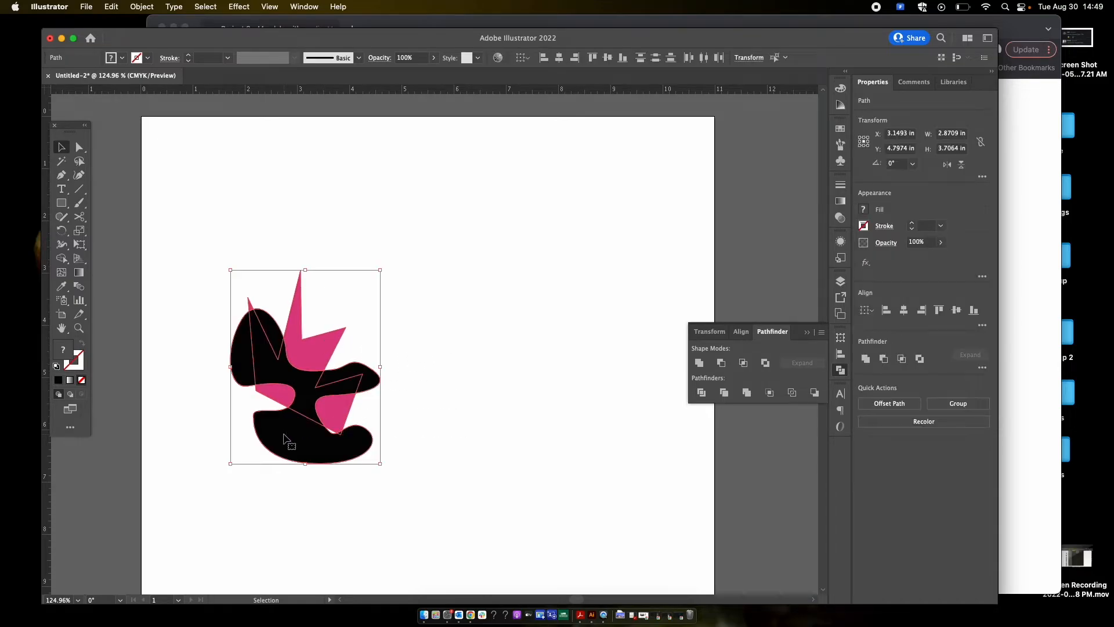
{"action": "left_click", "coordinate": [720, 364]}
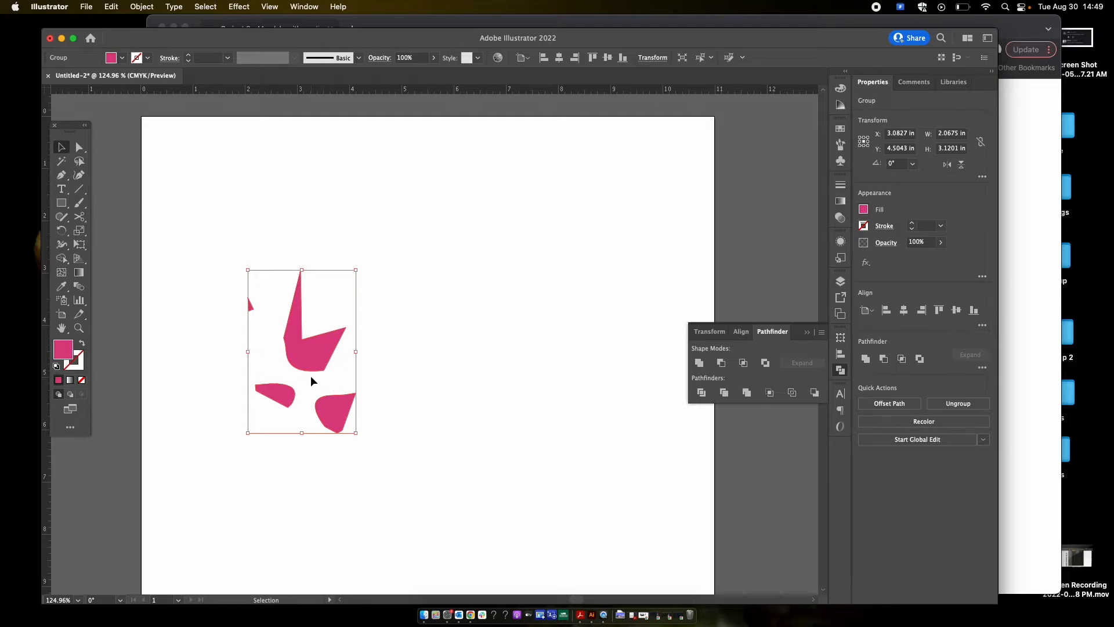
{"action": "key", "text": "super+z"}
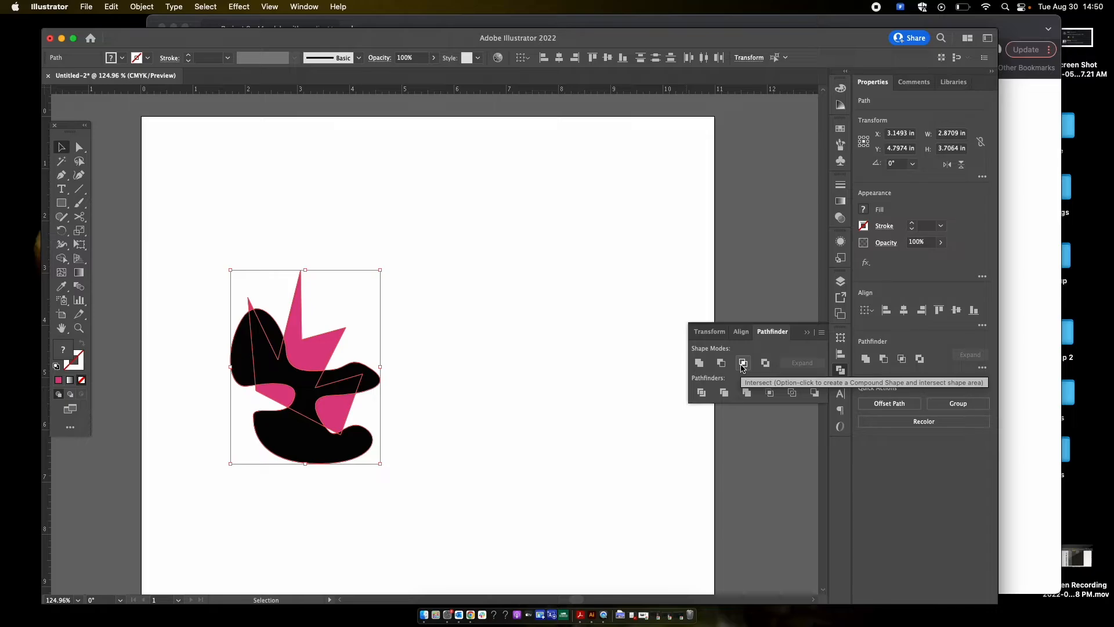
- Try intersecting the two shapes to keep only their overlapping area, and undo it
{"action": "left_click", "coordinate": [743, 365]}
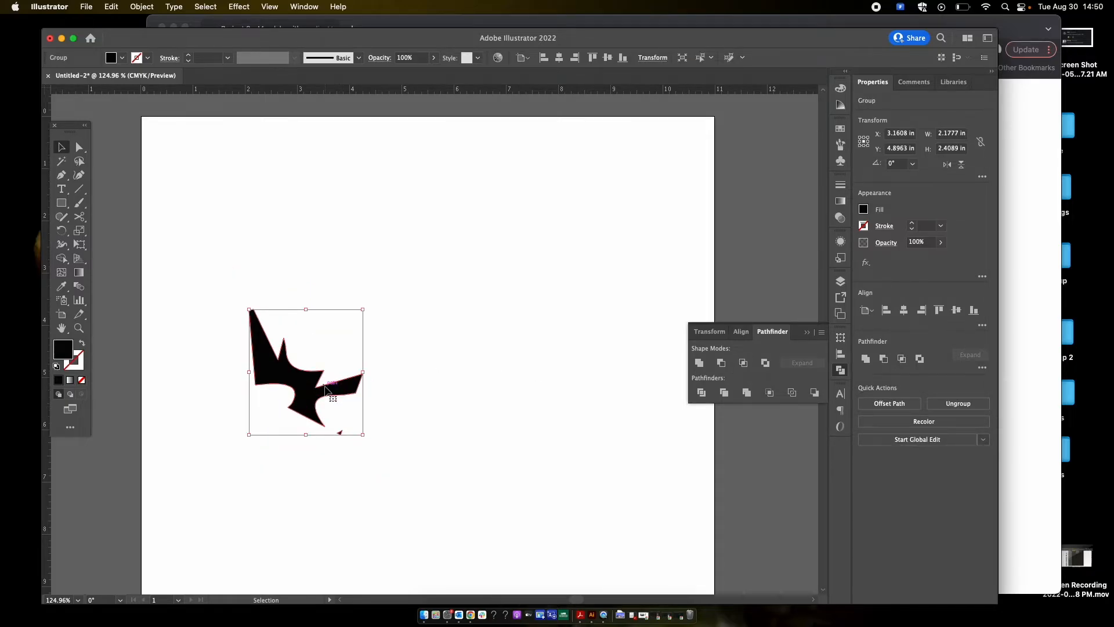
{"action": "key", "text": "super"}
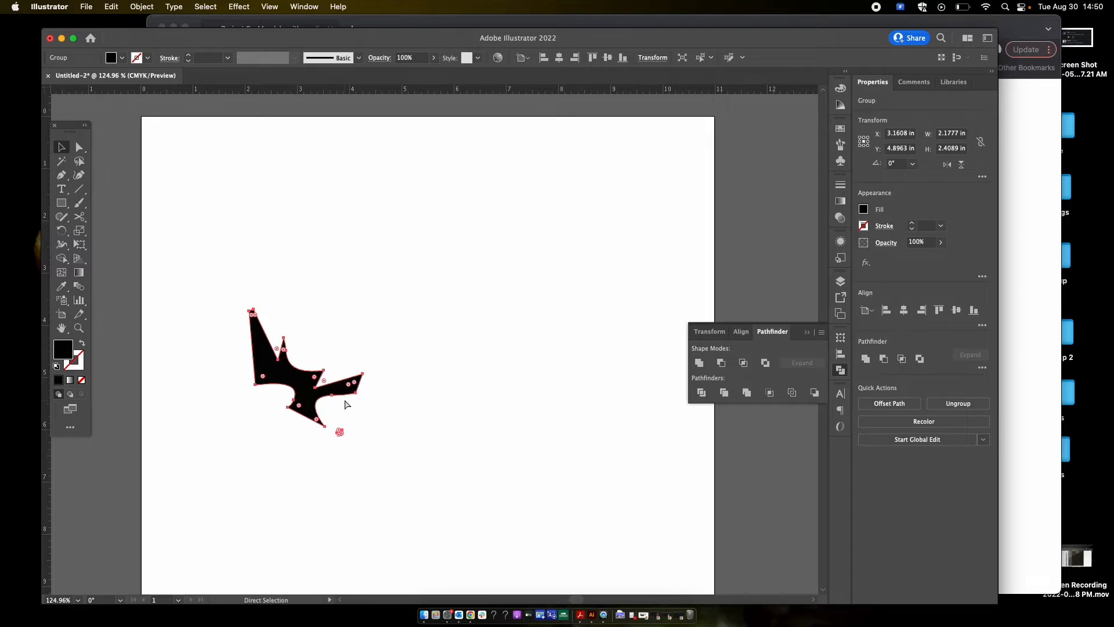
{"action": "key", "text": "super"}
{"action": "key", "text": "super+z"}
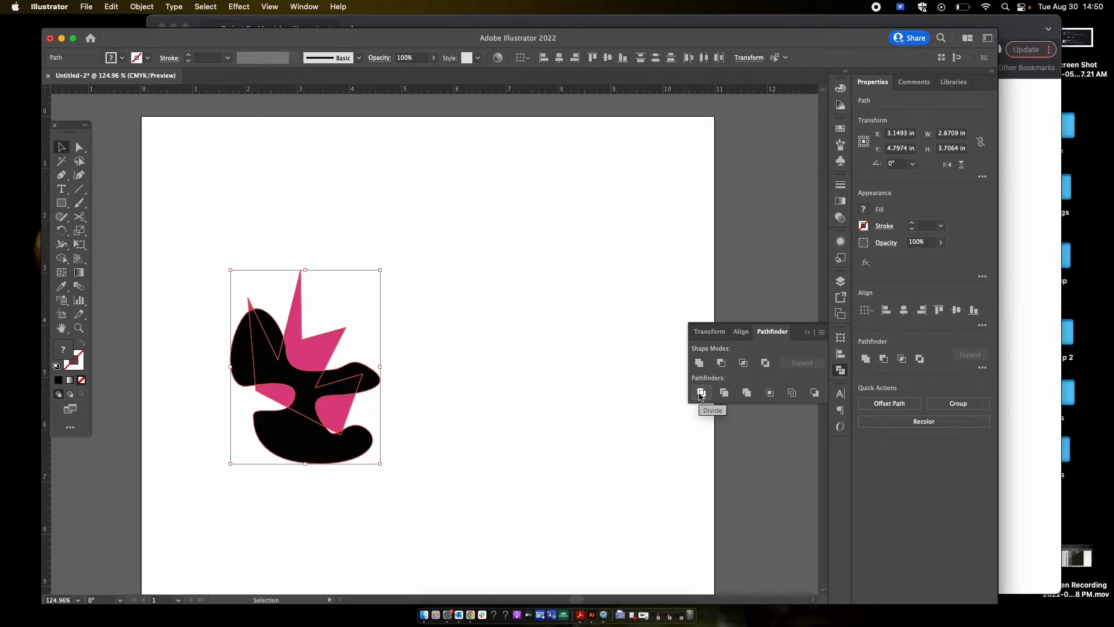
- Try the Merge and Crop pathfinders in turn on the two overlapping shapes, undoing each
{"action": "left_click", "coordinate": [747, 393]}
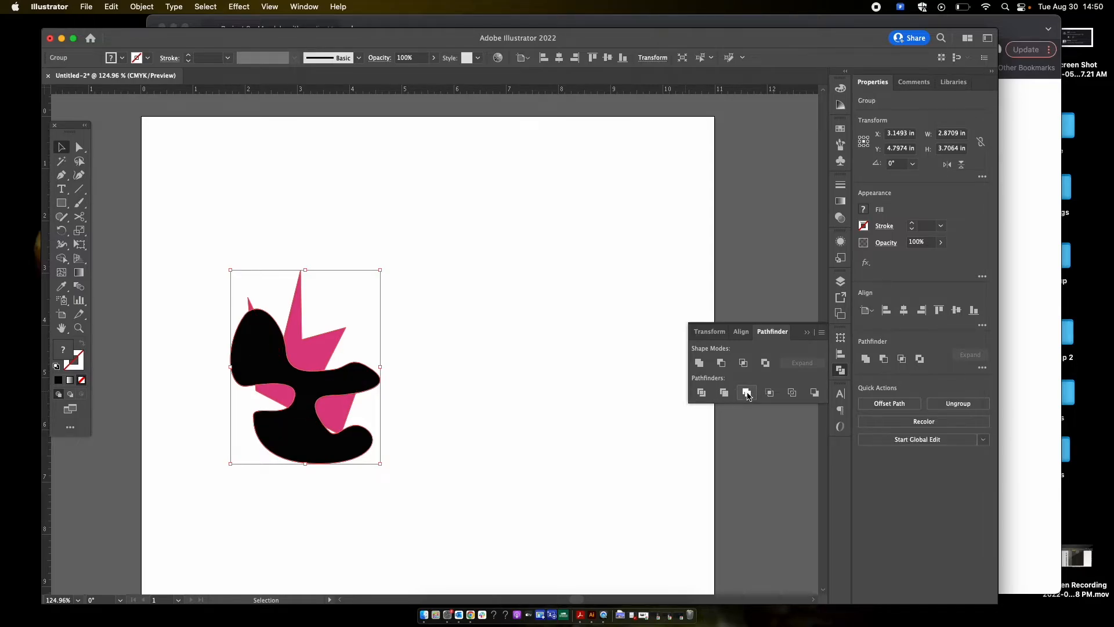
{"action": "key", "text": "cmd+z"}
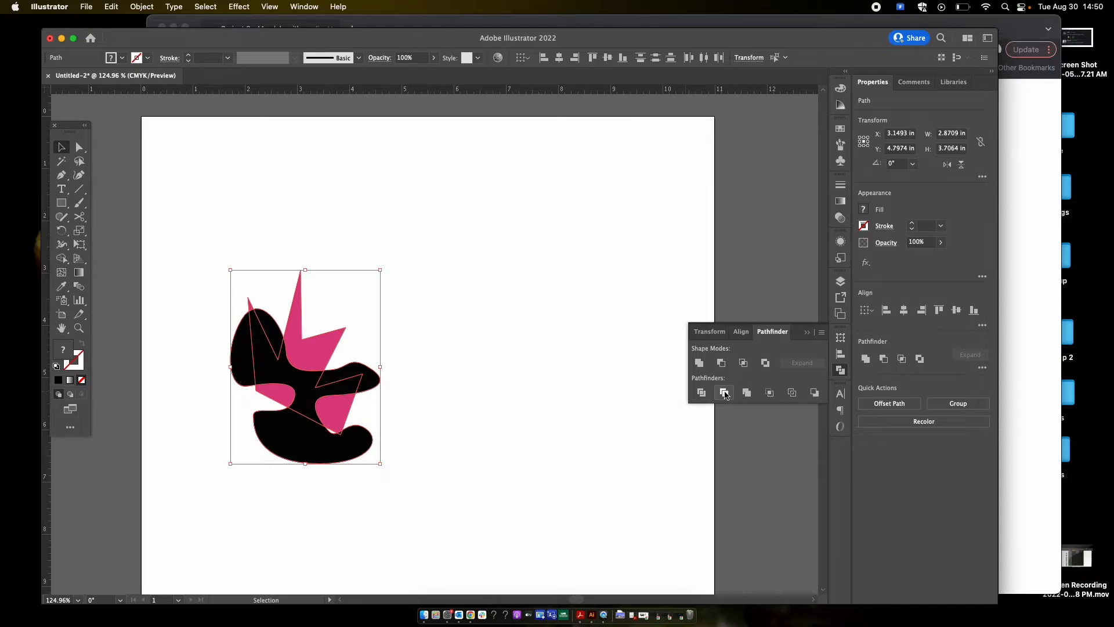
{"action": "left_click", "coordinate": [772, 396]}
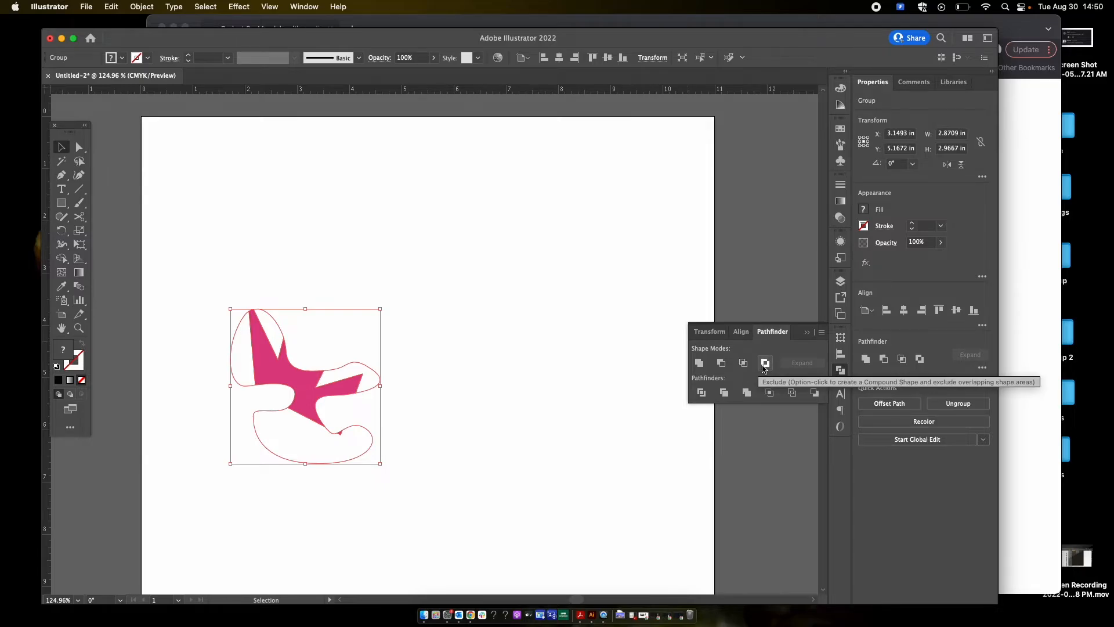
{"action": "key", "text": "super+z"}
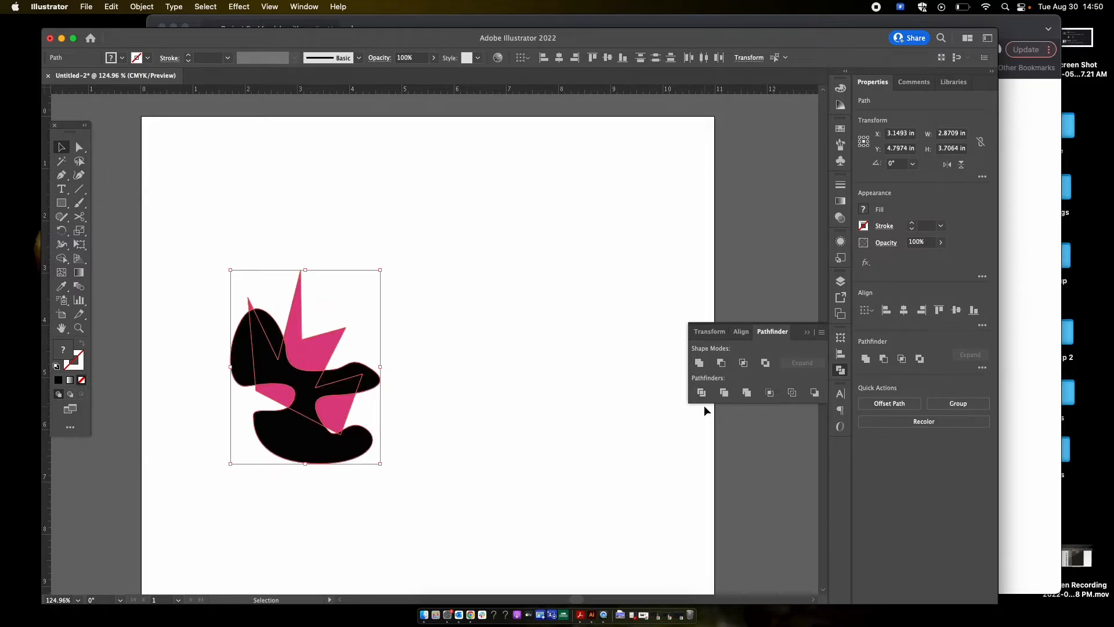
- Divide the black curvy shape and the pink spiky shape along their overlapping edges
{"action": "left_click", "coordinate": [701, 393]}
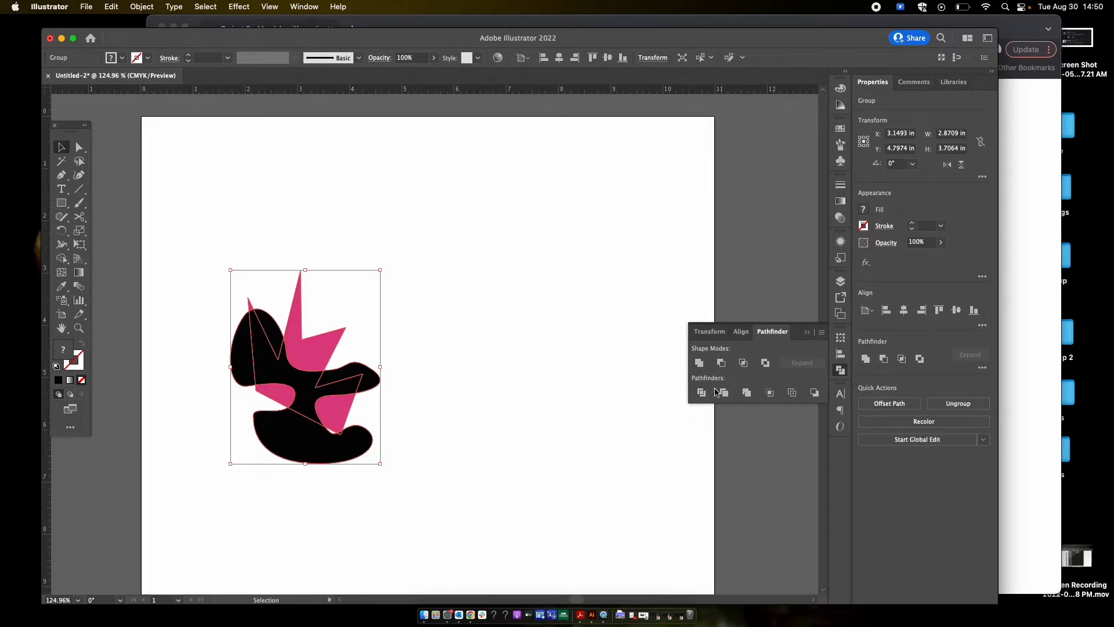
{"action": "left_click", "coordinate": [417, 351]}
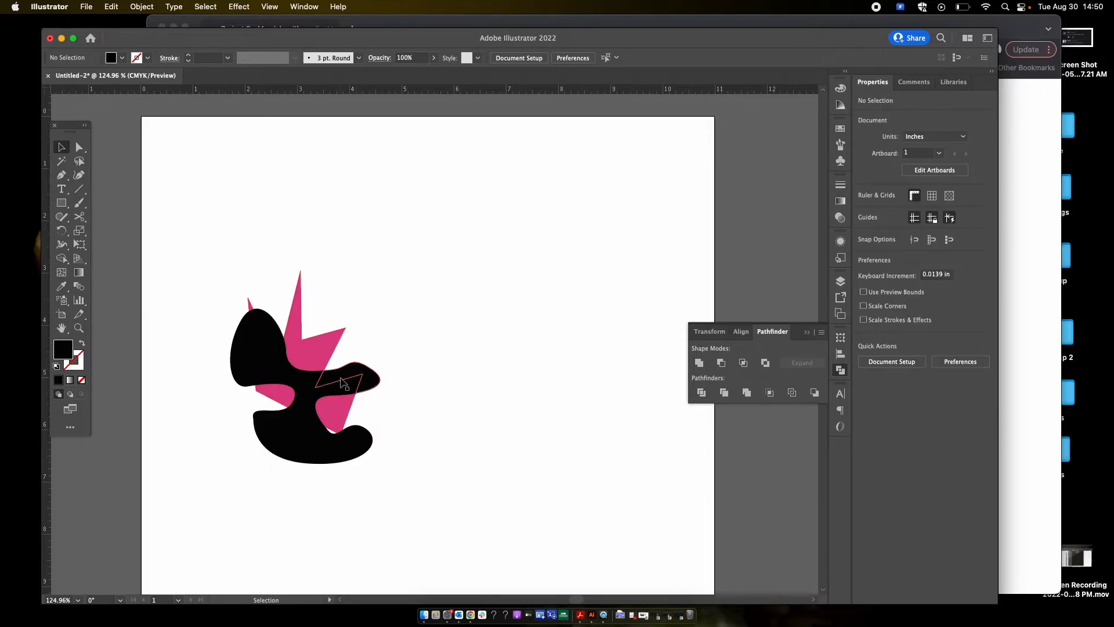
- Directly select and delete the outer black piece of the right arm, and undo the deletion
{"action": "scroll", "coordinate": [339, 391], "scroll_direction": "up", "scroll_amount": 3}
{"action": "key", "text": "a"}
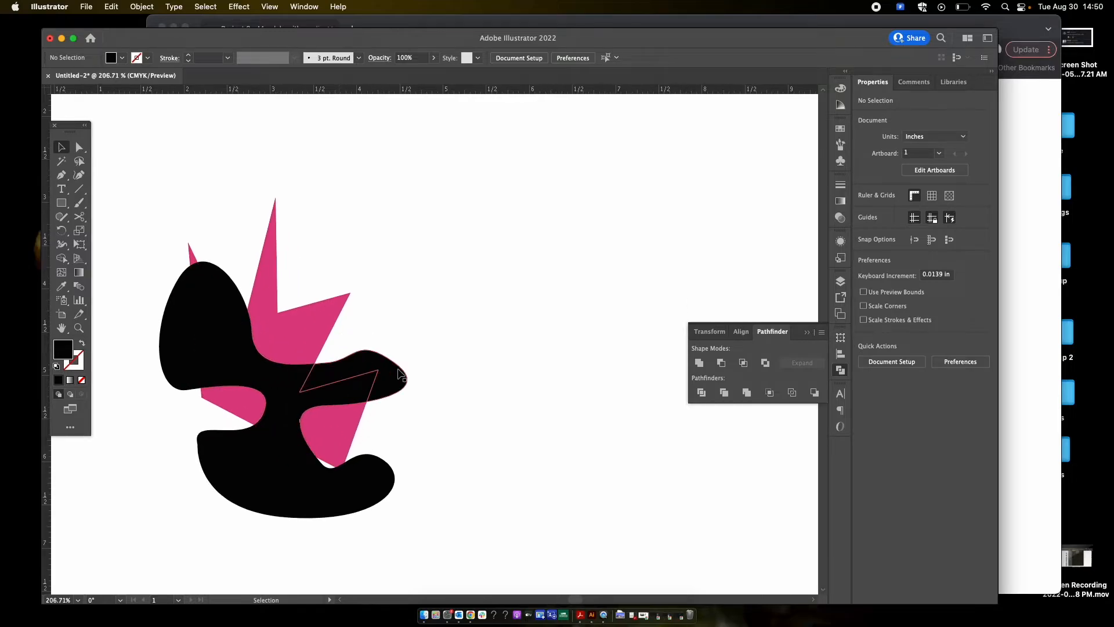
{"action": "left_click", "coordinate": [356, 370]}
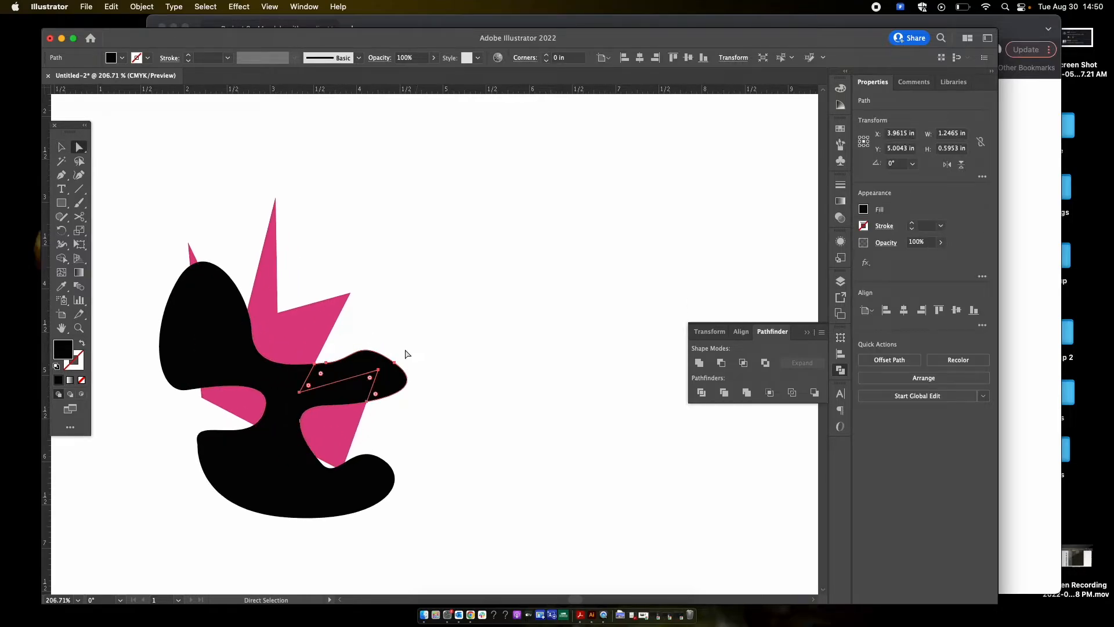
{"action": "key", "text": "BackSpace"}
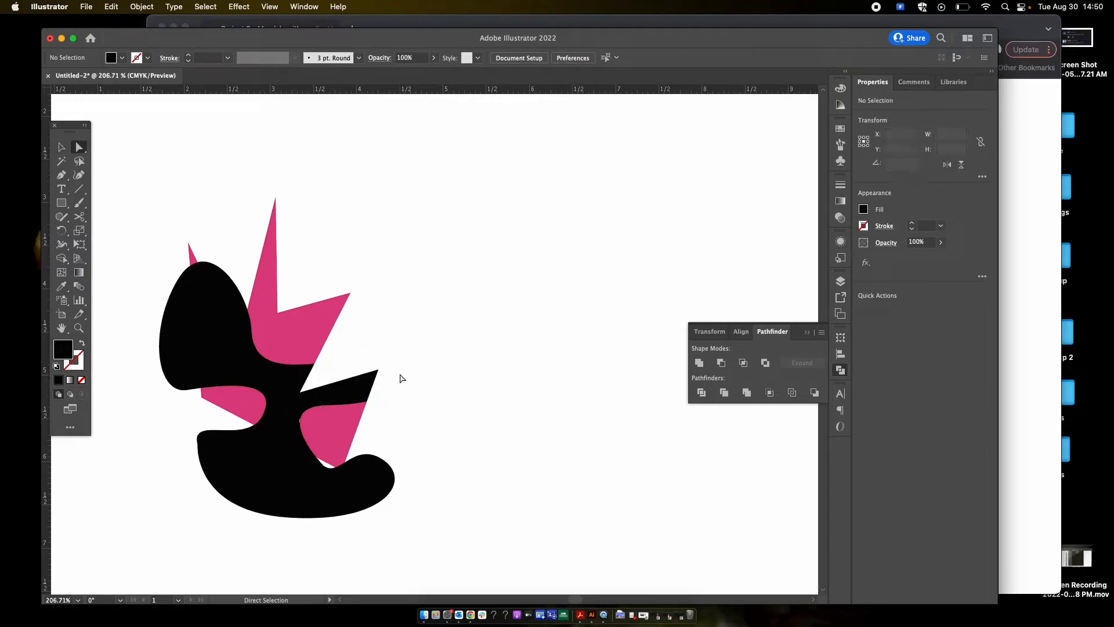
{"action": "key", "text": "super+z"}
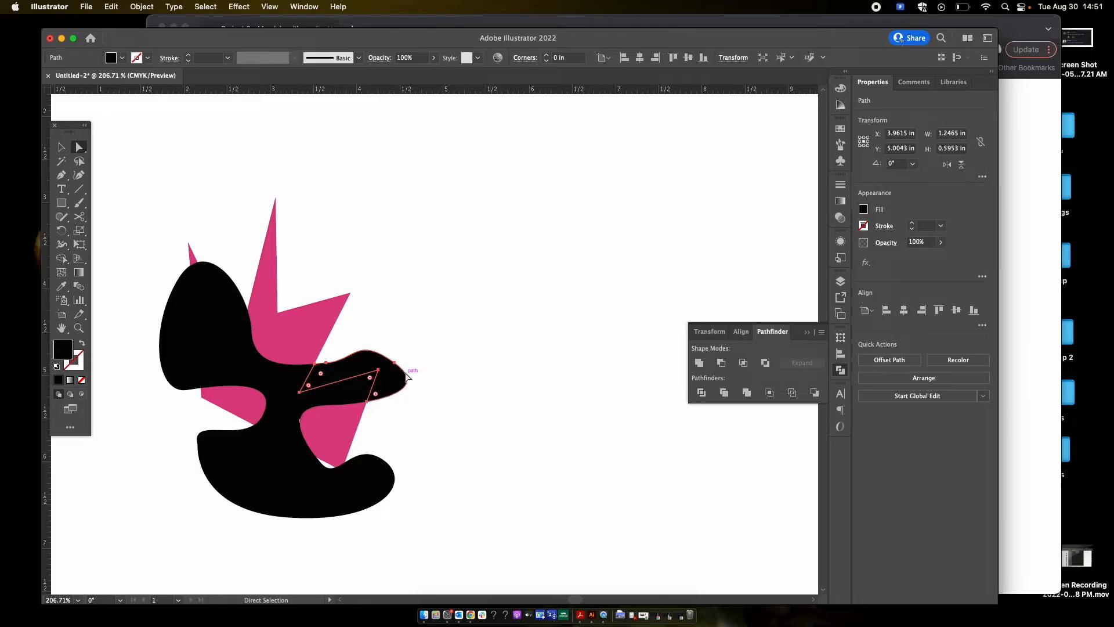
- Move the outer piece of the right arm up and away from the divided artwork, and undo the move
{"action": "key", "text": "v"}
{"action": "left_click_drag", "start_coordinate": [394, 383], "coordinate": [546, 295]}
{"action": "key", "text": "super+z"}
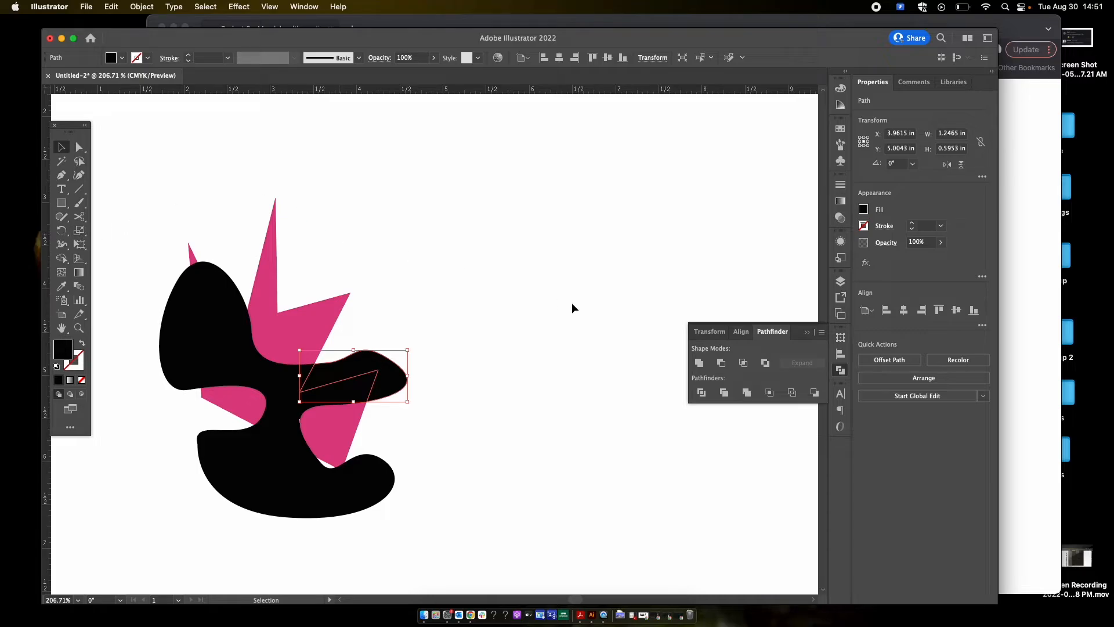
- Draw a tall black crescent-like path with one curved side using the Pen tool, to the right of the divided shapes
{"action": "key", "text": "p"}
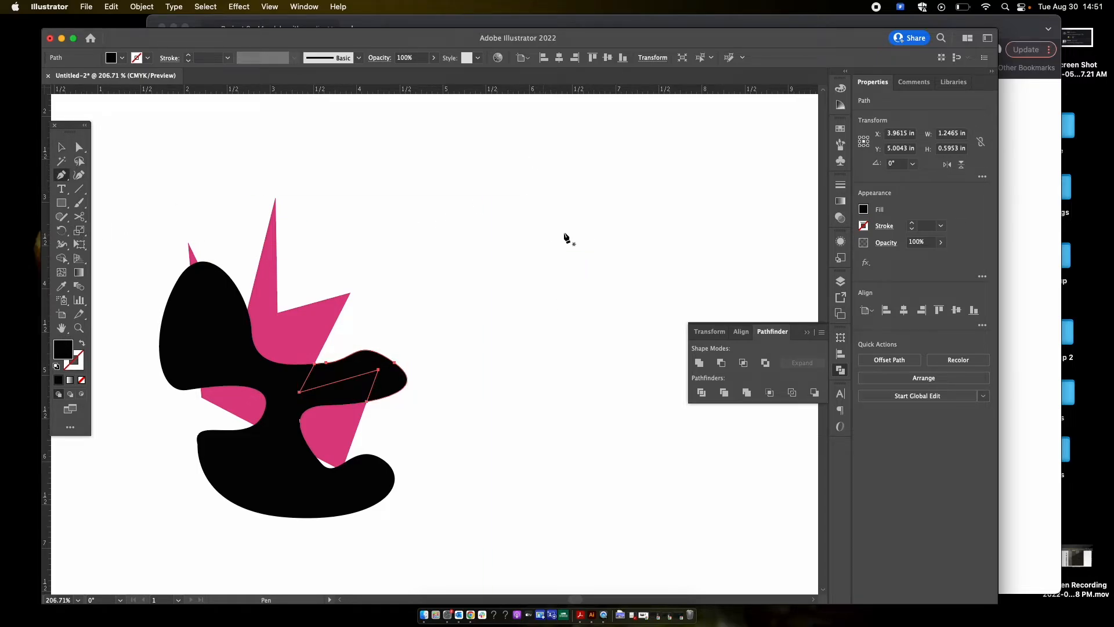
{"action": "left_click", "coordinate": [560, 151]}
{"action": "left_click_drag", "start_coordinate": [577, 402], "coordinate": [709, 504]}
{"action": "key", "text": "v"}
{"action": "left_click", "coordinate": [630, 313]}
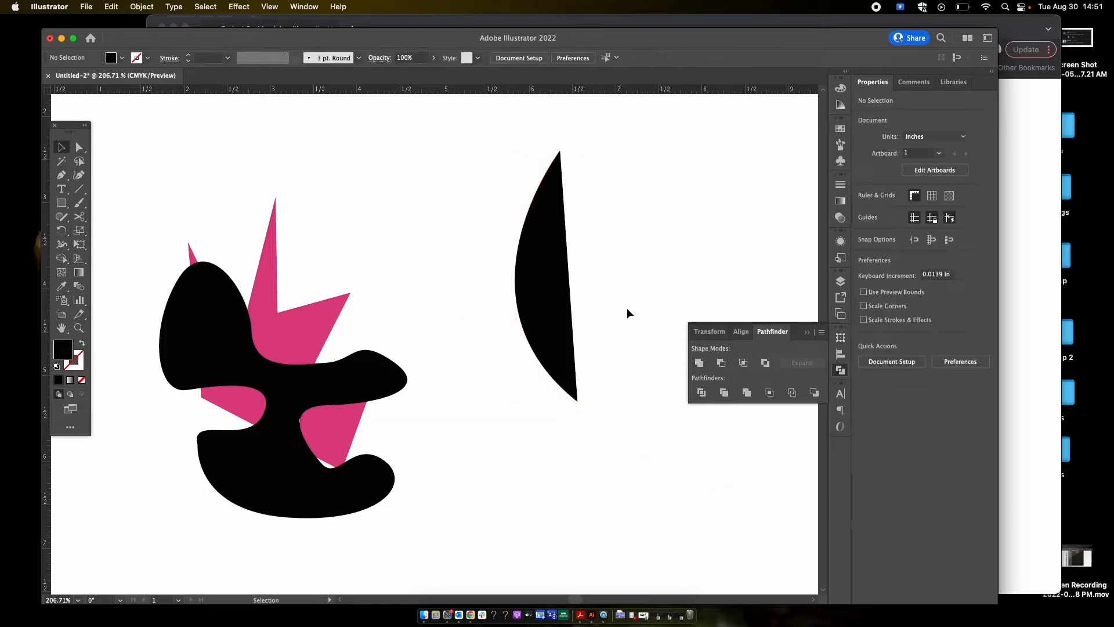
- Delete the black crescent and draw a closed horizontal eye shape about 2.6 in wide with pointed ends in its place using the Pen tool
{"action": "left_click", "coordinate": [563, 318]}
{"action": "key", "text": "Delete"}
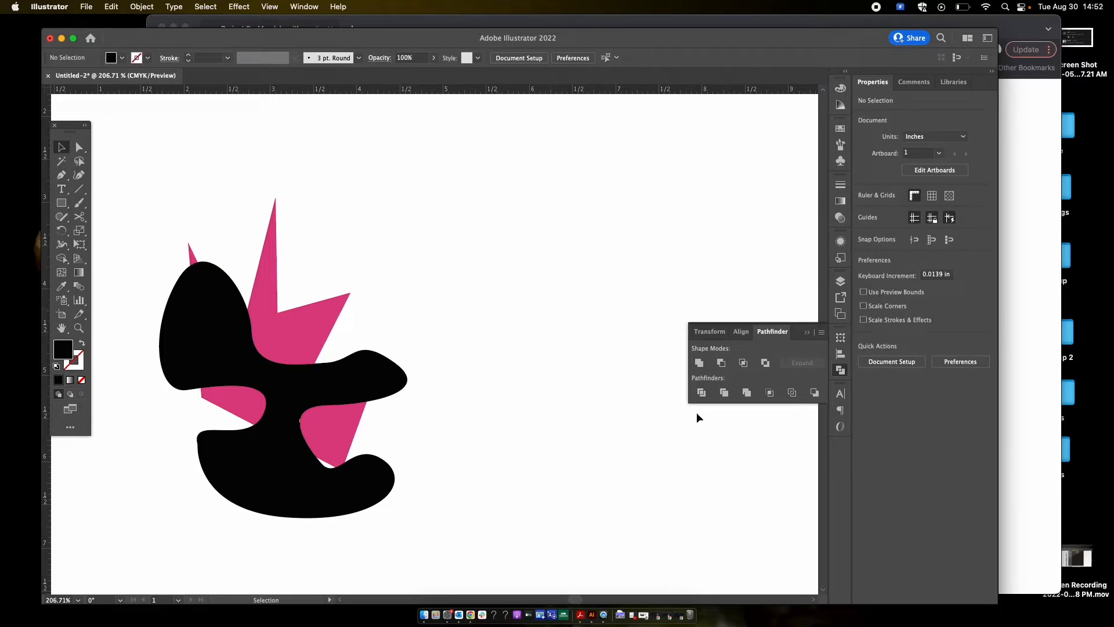
{"action": "key", "text": "p"}
{"action": "left_click", "coordinate": [474, 223]}
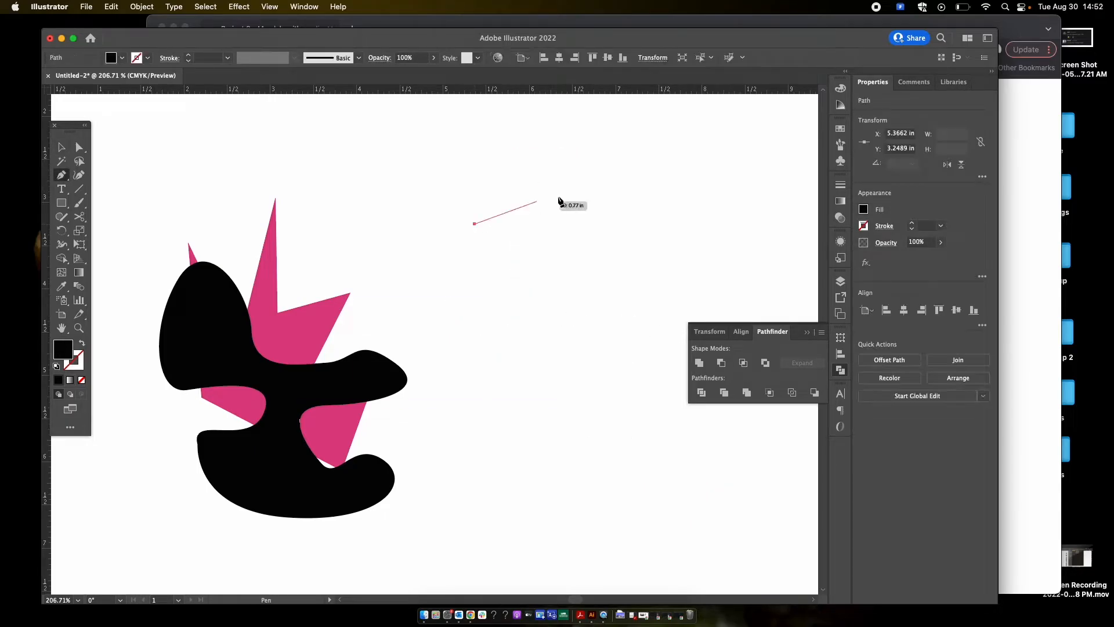
{"action": "left_click_drag", "start_coordinate": [701, 226], "coordinate": [704, 318]}
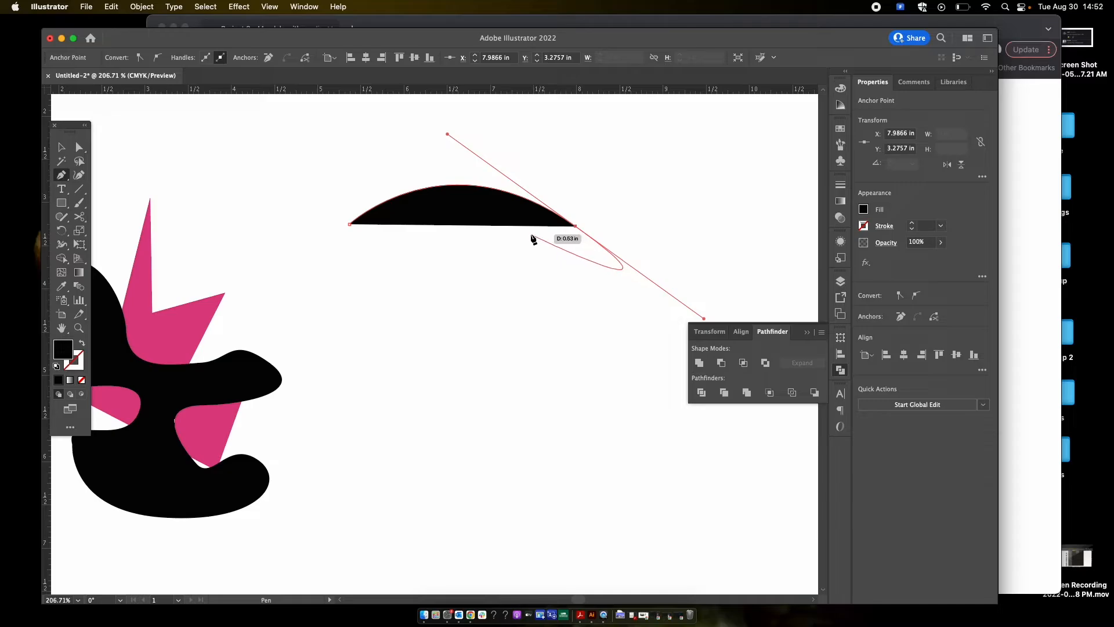
{"action": "left_click", "coordinate": [576, 226]}
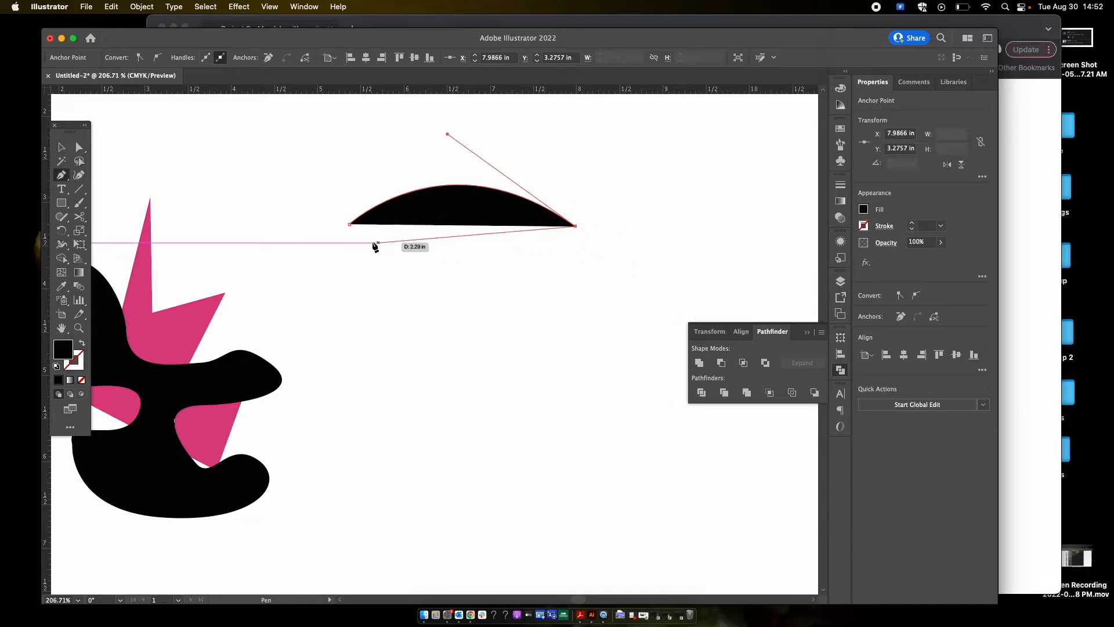
{"action": "left_click_drag", "start_coordinate": [350, 224], "coordinate": [237, 142]}
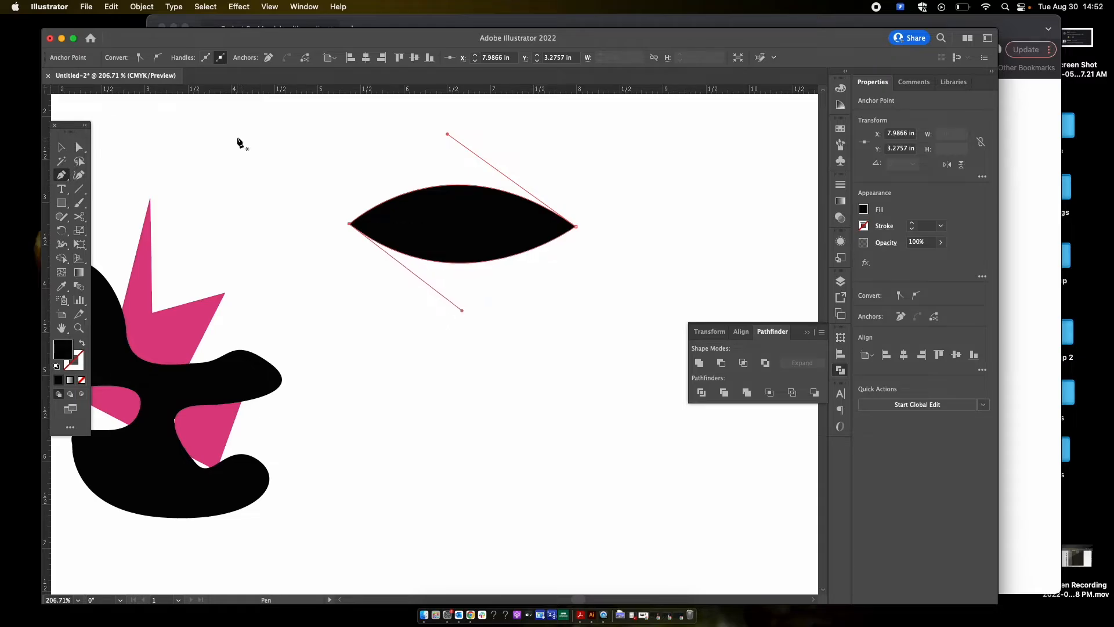
{"action": "key", "text": "v"}
{"action": "left_click", "coordinate": [638, 180]}
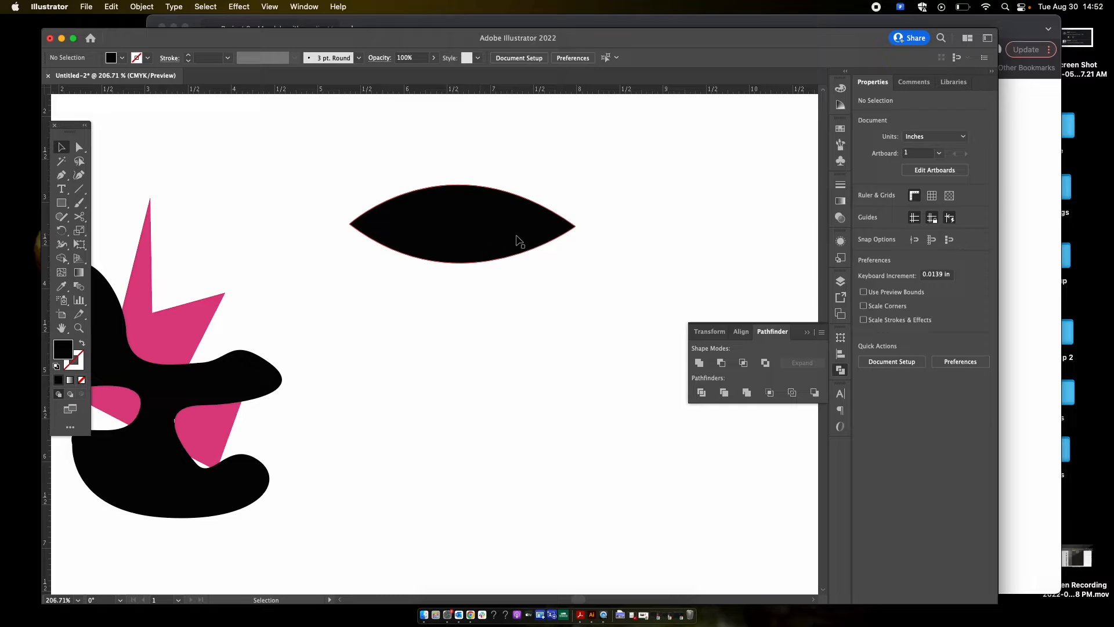
- Draw a circle about 1.8 in in diameter below the black leaf shape and place a copy directly to its right
{"action": "left_click", "coordinate": [548, 244]}
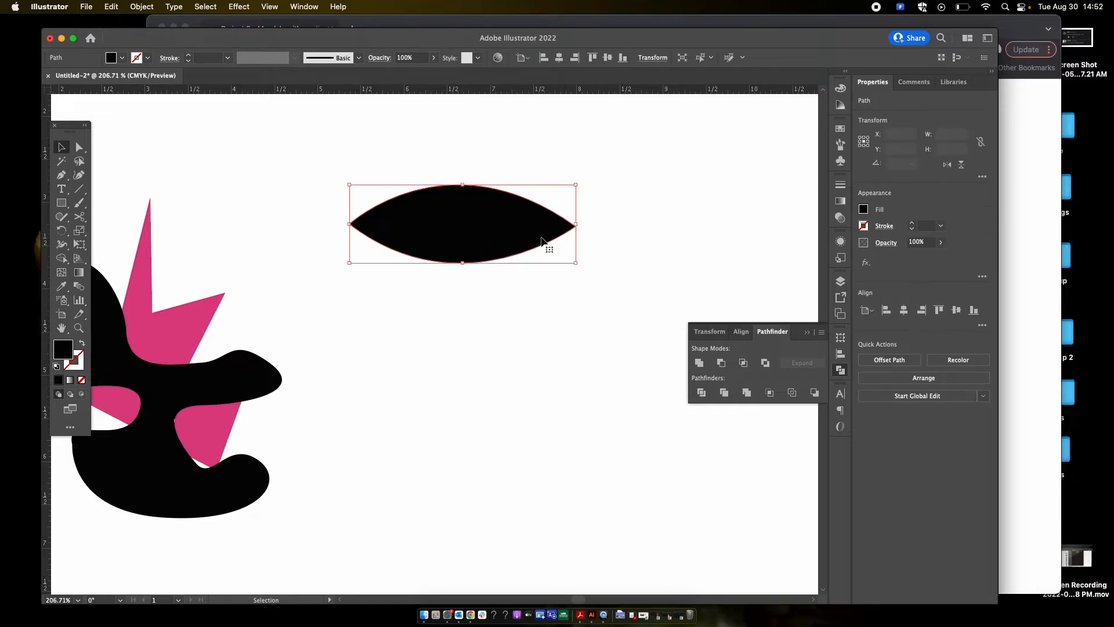
{"action": "left_click", "coordinate": [61, 203]}
{"action": "left_click", "coordinate": [116, 230]}
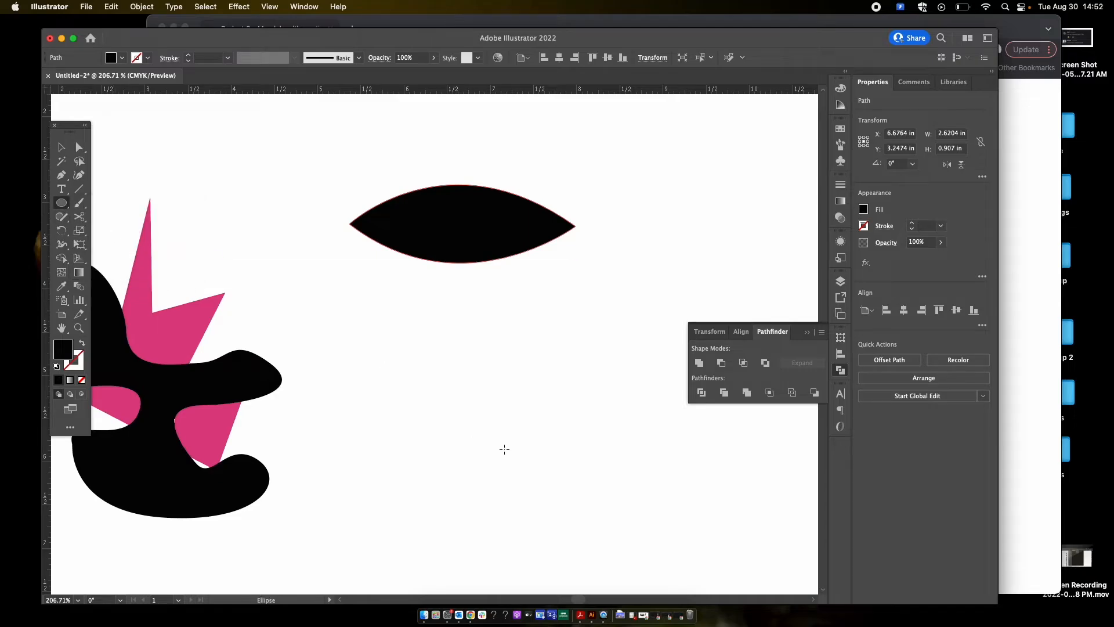
{"action": "left_click_drag", "start_coordinate": [398, 385], "coordinate": [554, 541]}
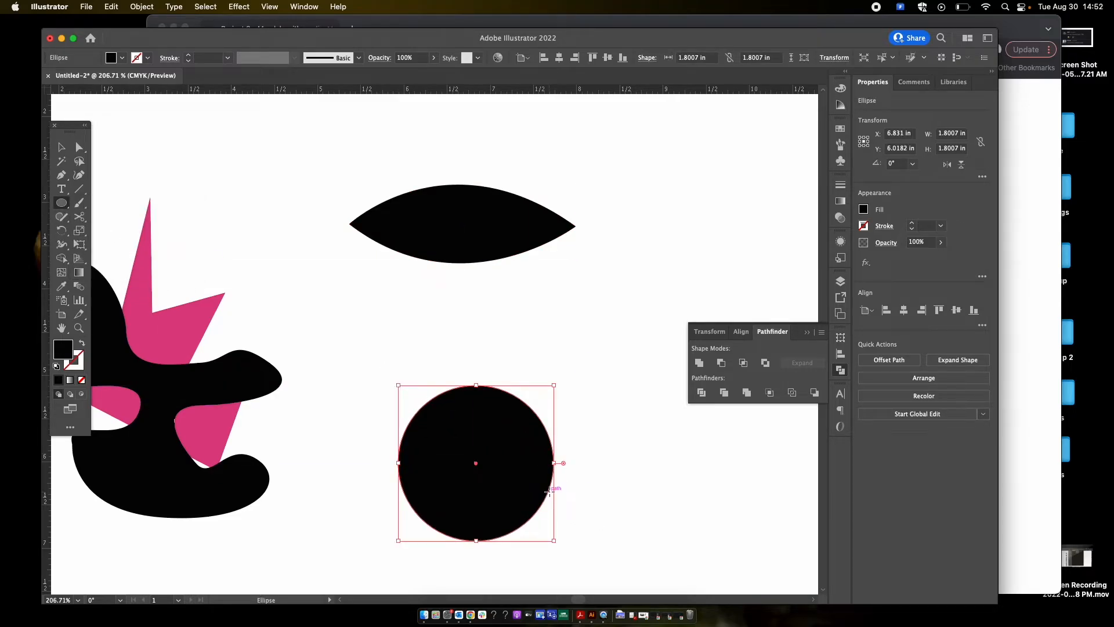
{"action": "key", "text": "v"}
{"action": "left_click_drag", "start_coordinate": [504, 491], "coordinate": [669, 493]}
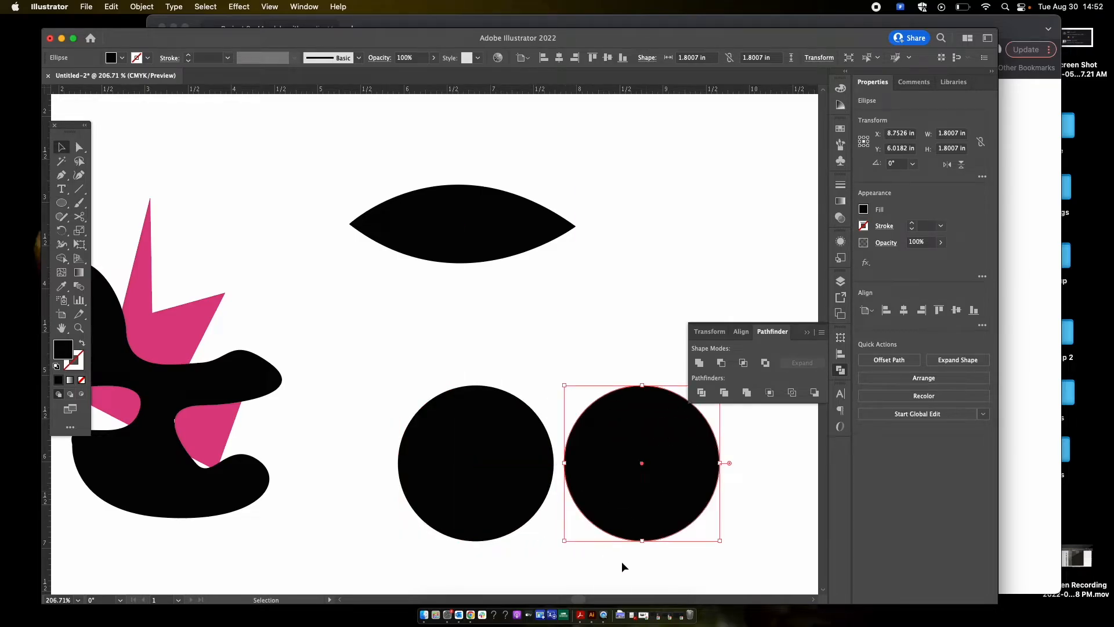
- Give both circles a black 1 pt outline with no fill, and move the right circle to partly overlap the left one
{"action": "left_click_drag", "start_coordinate": [625, 563], "coordinate": [492, 427]}
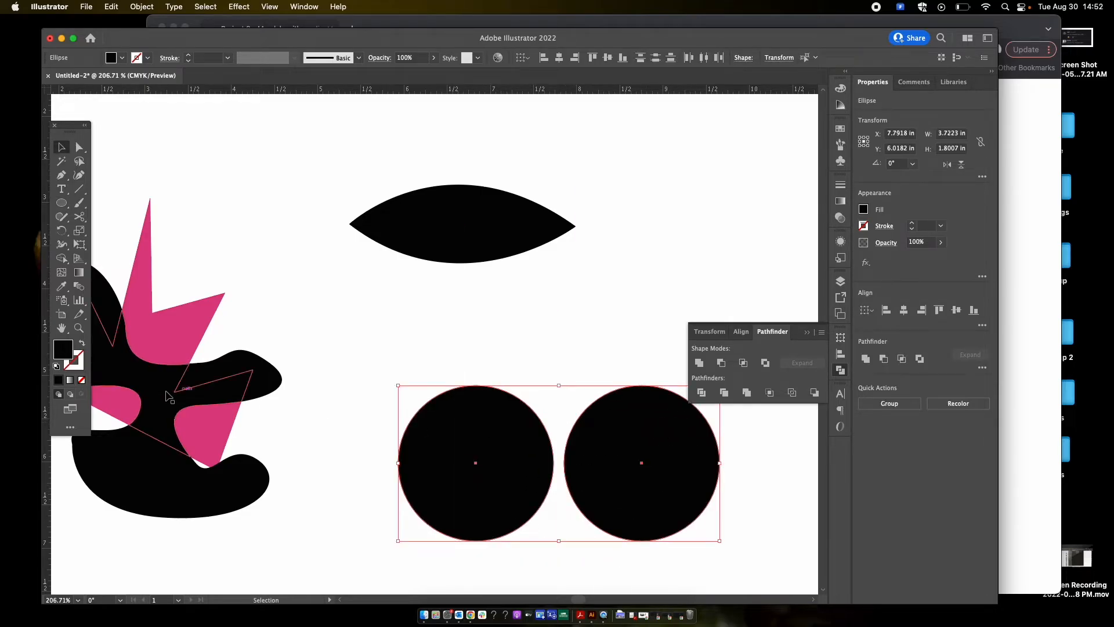
{"action": "left_click", "coordinate": [83, 346]}
{"action": "left_click", "coordinate": [541, 357]}
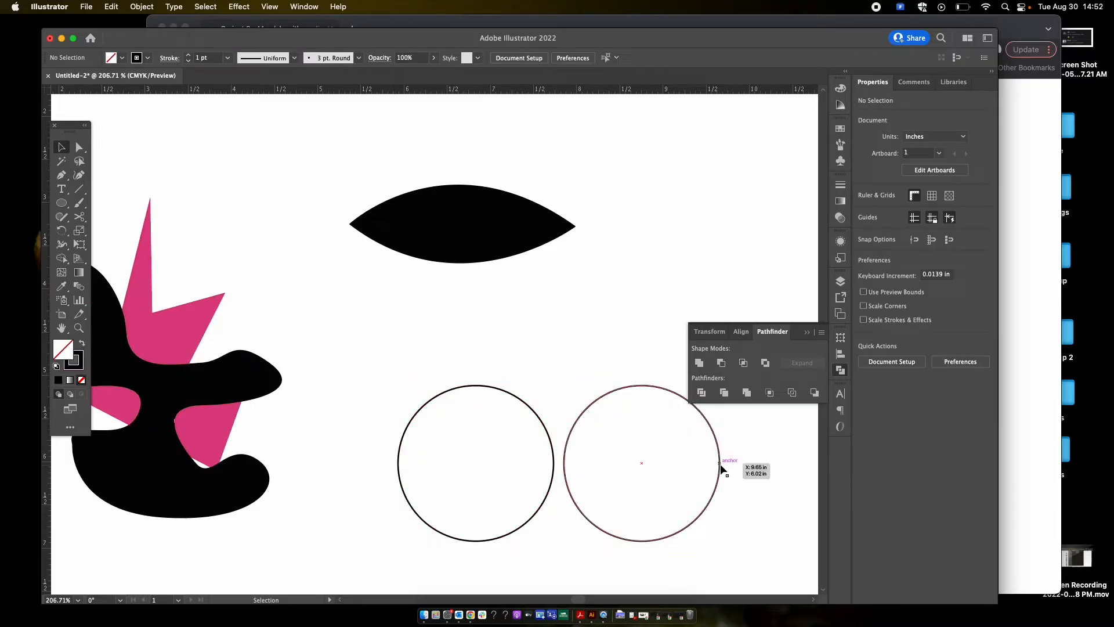
{"action": "left_click_drag", "start_coordinate": [721, 465], "coordinate": [666, 475]}
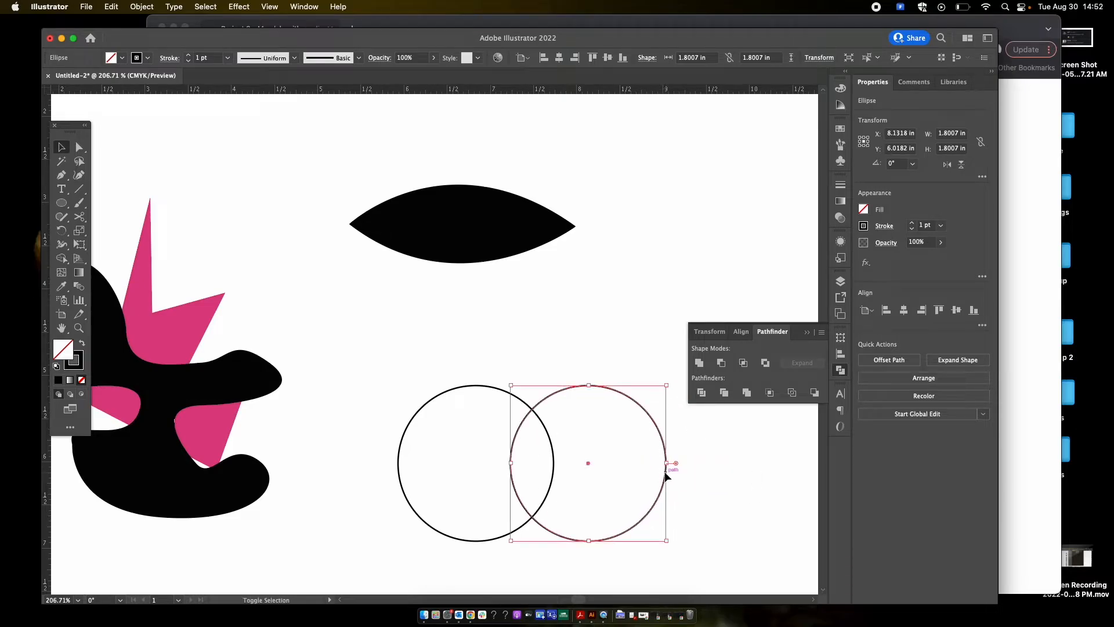
{"action": "left_click", "coordinate": [708, 471]}
{"action": "left_click_drag", "start_coordinate": [558, 348], "coordinate": [490, 437]}
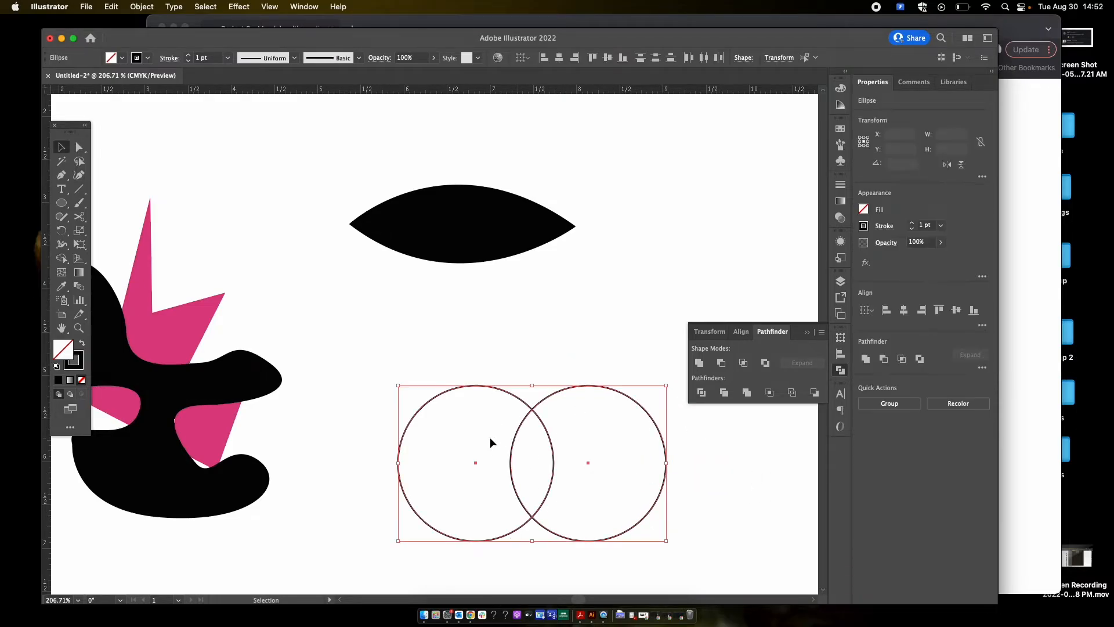
- Try the Unite, Minus Front and Intersect shape modes on the two overlapping circles, undoing each one
{"action": "left_click", "coordinate": [700, 366]}
{"action": "key", "text": "super+z"}
{"action": "left_click", "coordinate": [720, 364]}
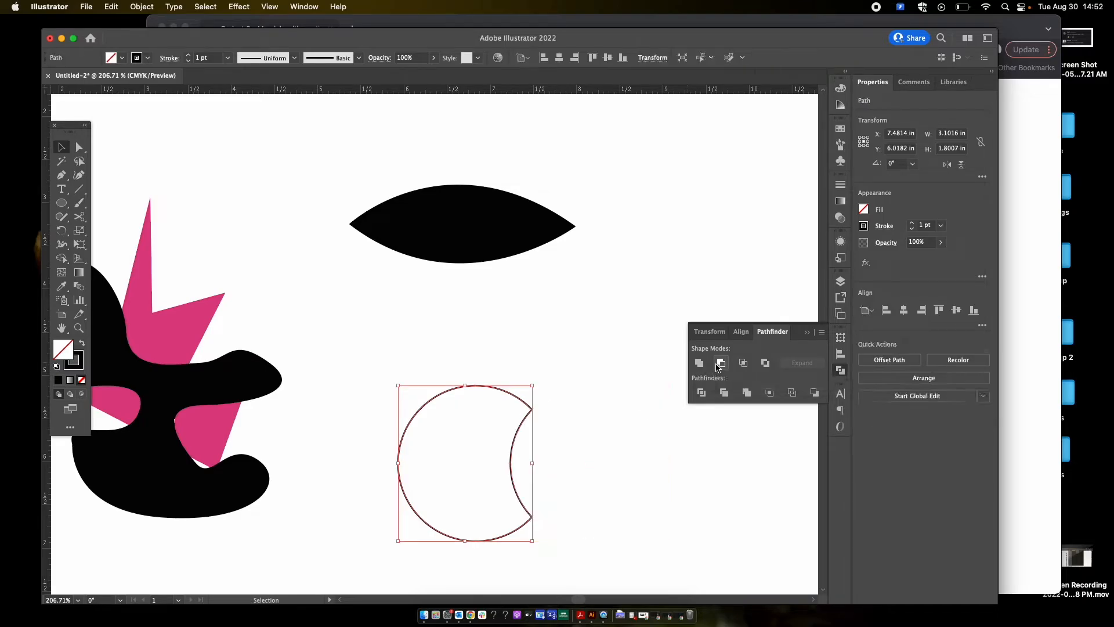
{"action": "key", "text": "super+z"}
{"action": "left_click", "coordinate": [743, 363]}
{"action": "key", "text": "super+z"}
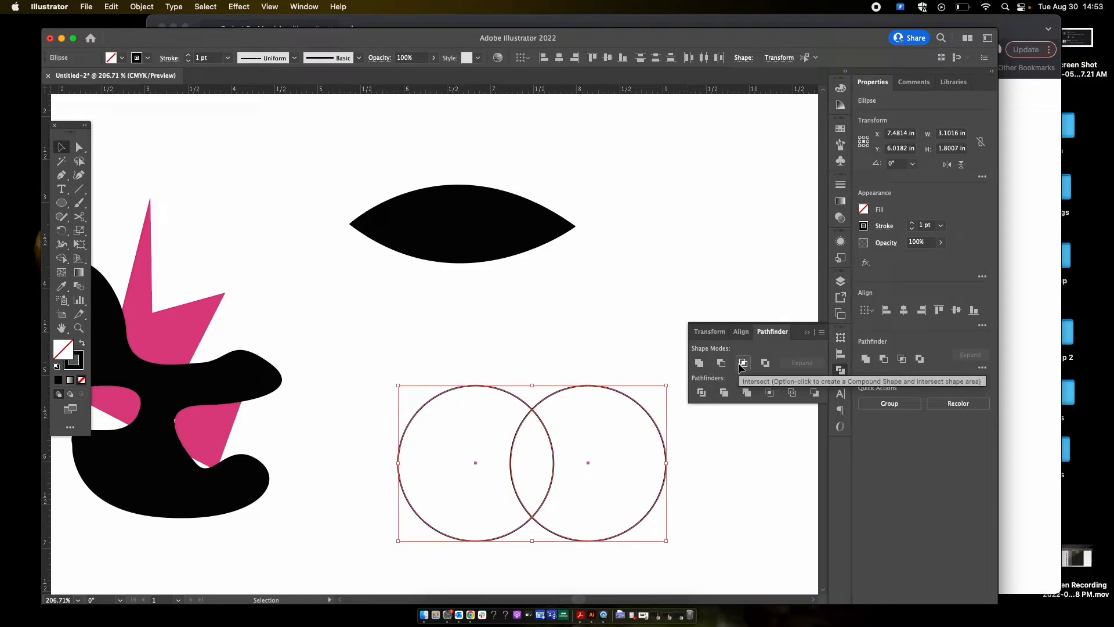
- Intersect the two overlapping circles into a leaf shape and rotate it 90° to lie horizontally
{"action": "left_click", "coordinate": [743, 363]}
{"action": "left_click", "coordinate": [635, 465]}
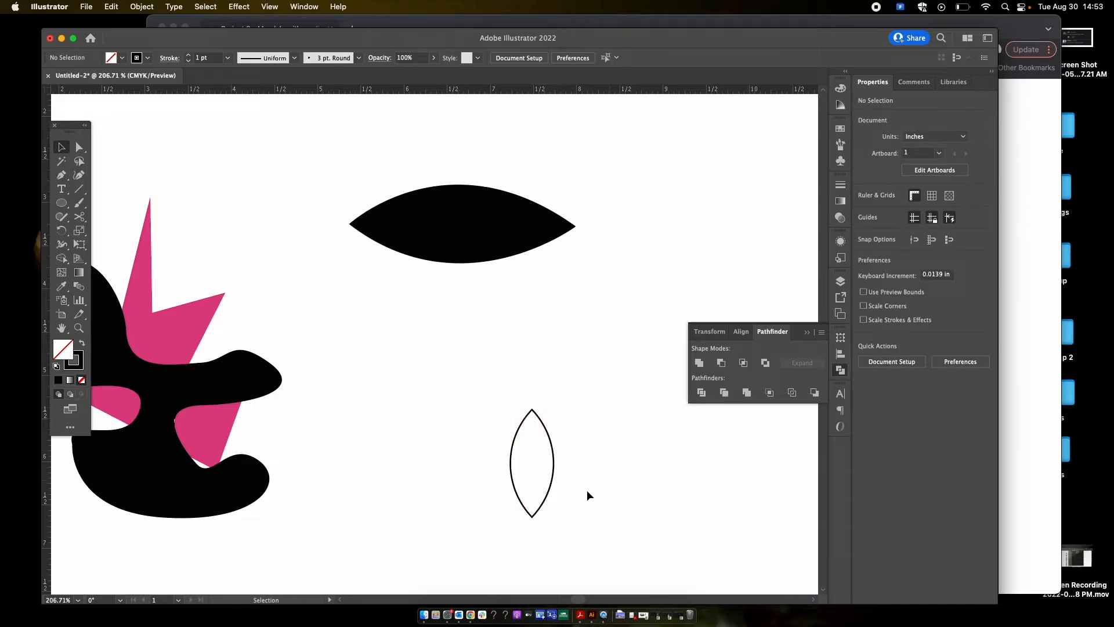
{"action": "left_click", "coordinate": [546, 497]}
{"action": "left_click_drag", "start_coordinate": [560, 523], "coordinate": [609, 429]}
{"action": "left_click", "coordinate": [632, 457]}
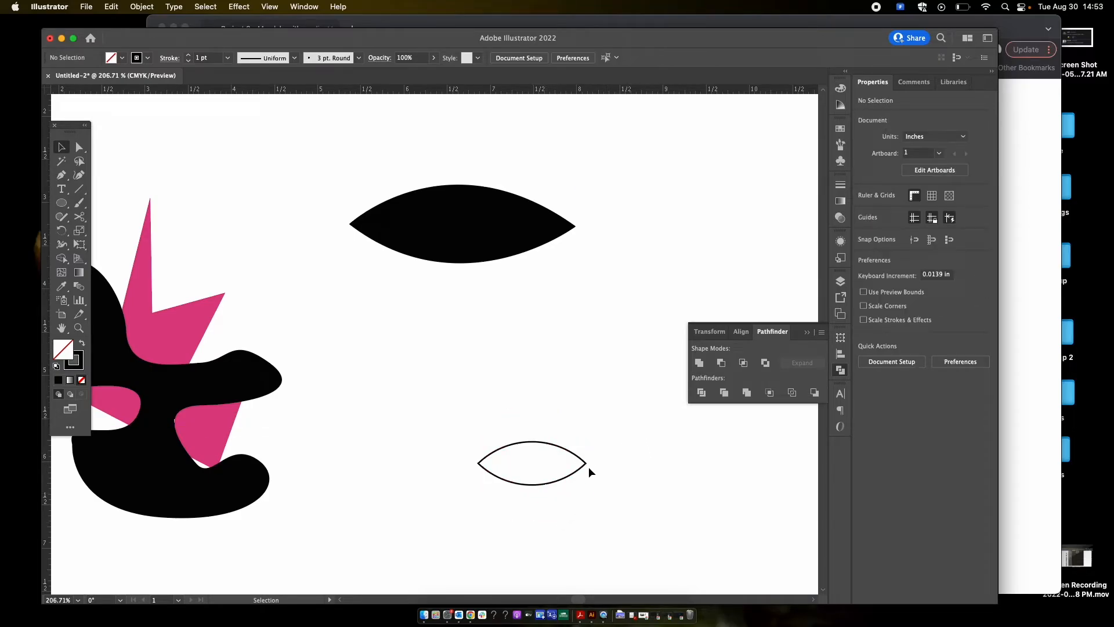
- Reposition the small outlined leaf beneath the black leaf, at about X 7.15 in, Y 5 in
{"action": "left_click_drag", "start_coordinate": [575, 471], "coordinate": [547, 369]}
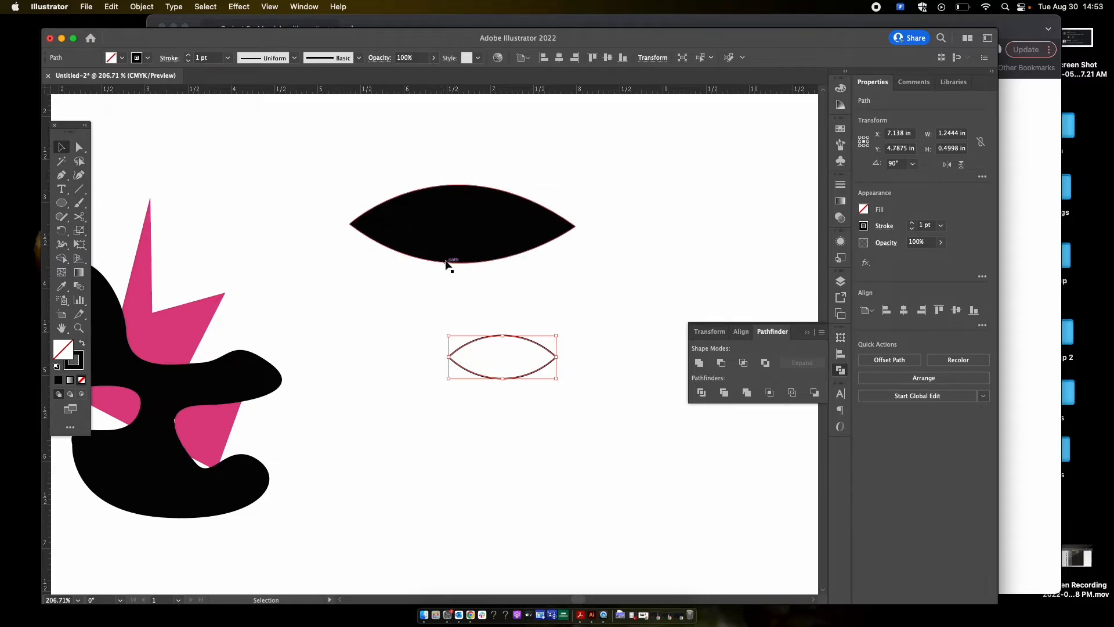
{"action": "left_click", "coordinate": [560, 305]}
{"action": "left_click_drag", "start_coordinate": [534, 344], "coordinate": [504, 334]}
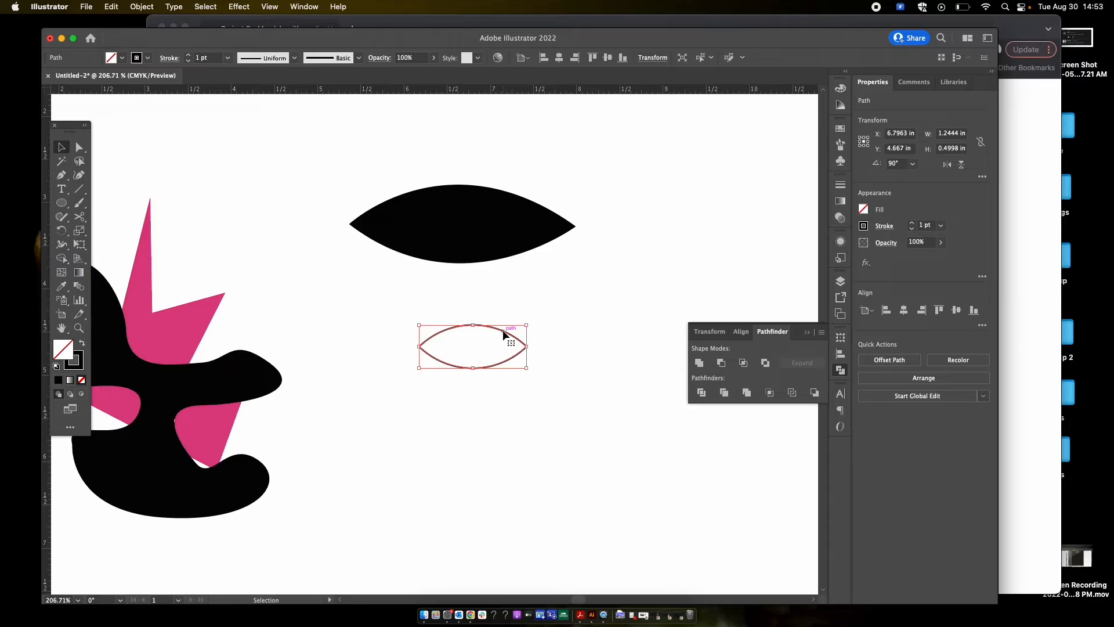
{"action": "mouse_move", "coordinate": [504, 334]}
{"action": "left_mouse_down"}
{"action": "mouse_move", "coordinate": [532, 296]}
{"action": "mouse_move", "coordinate": [470, 313]}
{"action": "mouse_move", "coordinate": [532, 290]}
{"action": "mouse_move", "coordinate": [523, 327]}
{"action": "left_mouse_up"}
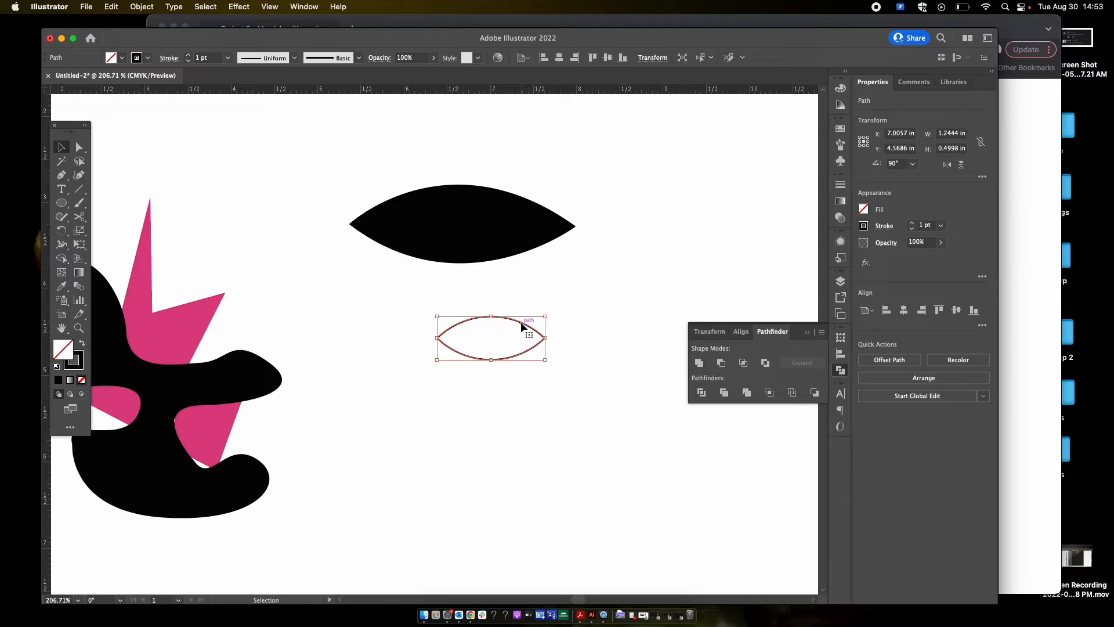
{"action": "scroll", "coordinate": [516, 331], "scroll_direction": "down", "scroll_amount": 1}
{"action": "scroll", "coordinate": [511, 334], "scroll_direction": "down", "scroll_amount": 5}
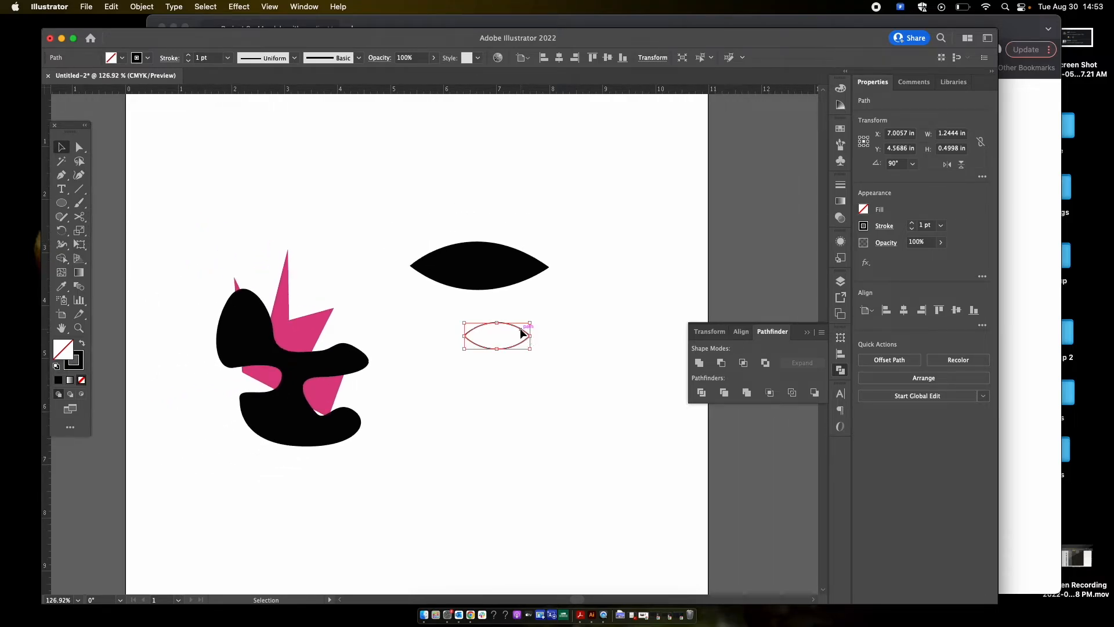
{"action": "mouse_move", "coordinate": [522, 332]}
{"action": "left_mouse_down"}
{"action": "mouse_move", "coordinate": [486, 347]}
{"action": "mouse_move", "coordinate": [542, 346]}
{"action": "mouse_move", "coordinate": [487, 341]}
{"action": "mouse_move", "coordinate": [530, 354]}
{"action": "left_mouse_up"}
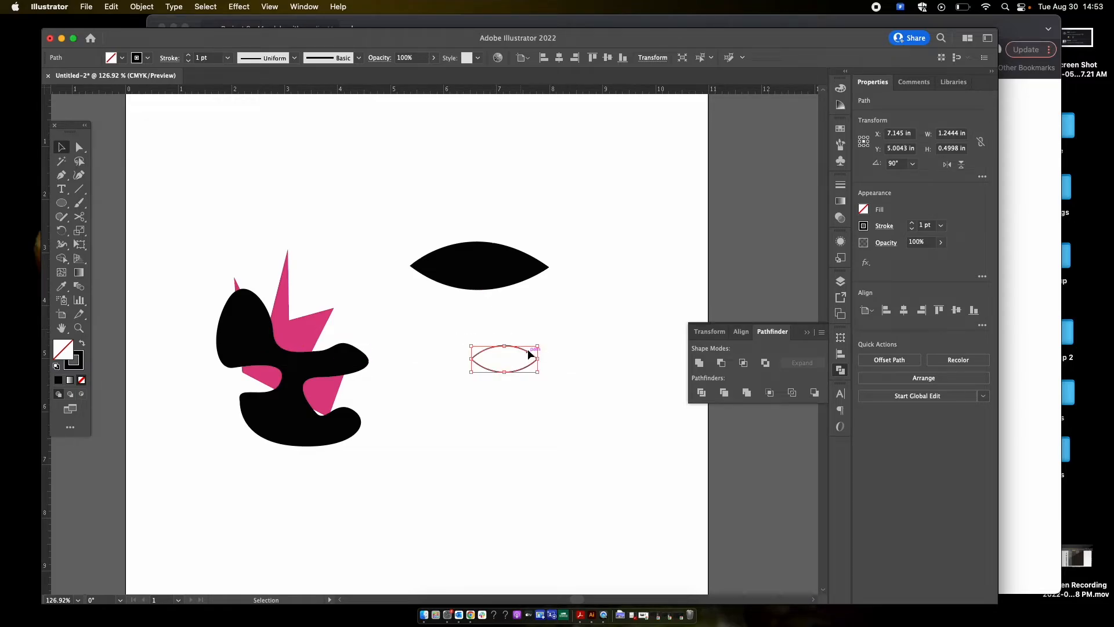
- Switch to Chrome and open the trending palettes on Coolors from the color palette link in the Project 2 assignment
{"action": "key", "text": "super+Tab"}
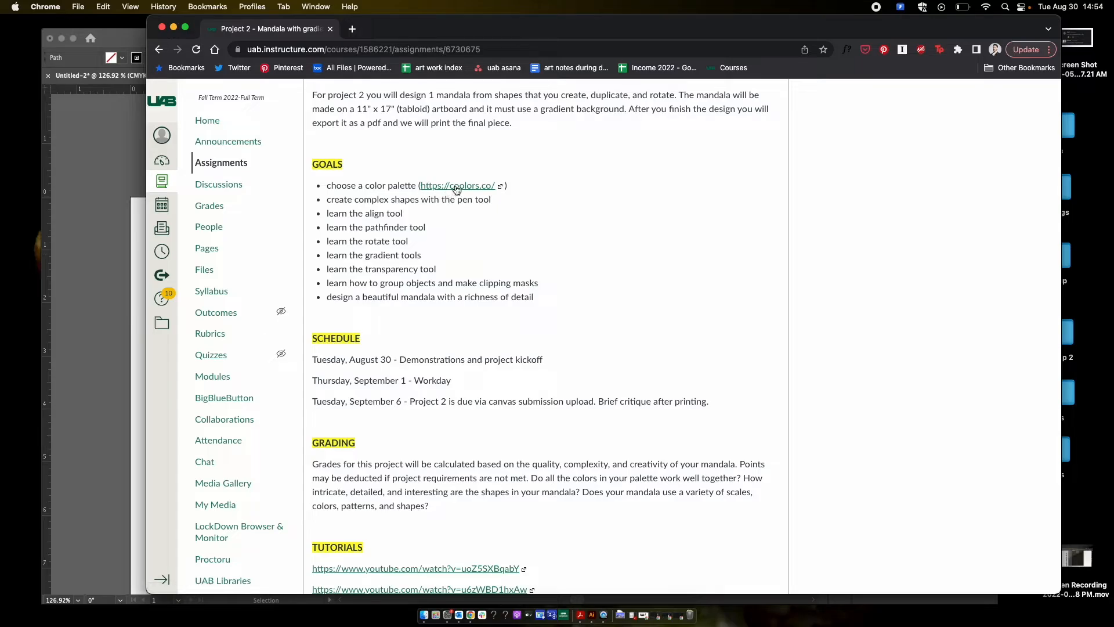
{"action": "left_click", "coordinate": [438, 186]}
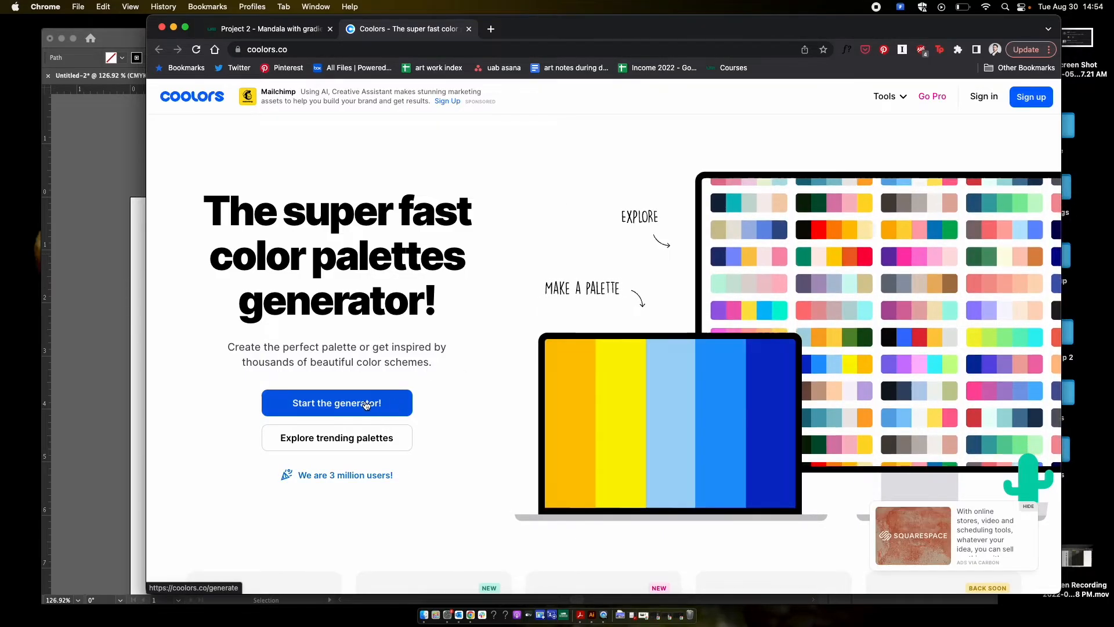
{"action": "left_click", "coordinate": [335, 444]}
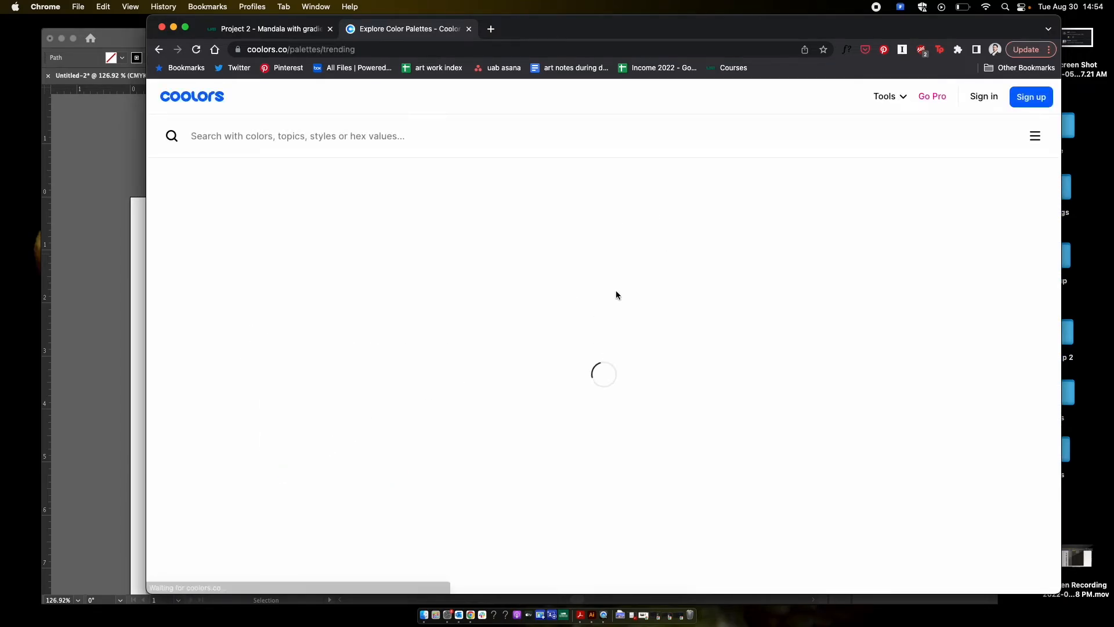
- Look through the trending color palettes for a suitable color scheme
{"action": "scroll", "coordinate": [617, 295], "scroll_direction": "down", "scroll_amount": 2}
{"action": "scroll", "coordinate": [617, 295], "scroll_direction": "down", "scroll_amount": 10}
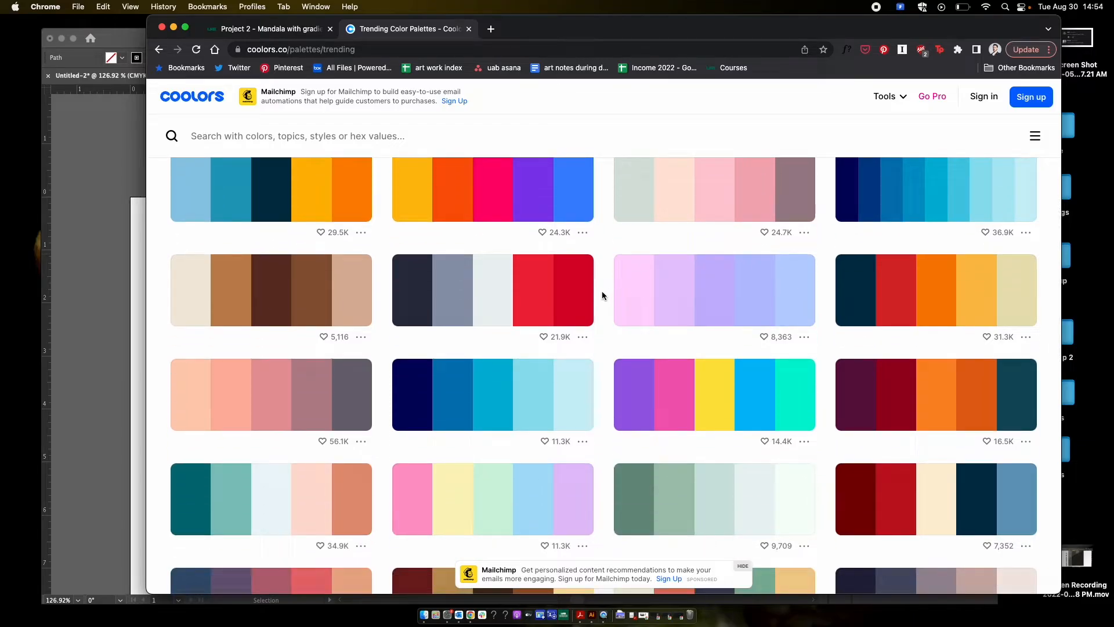
{"action": "scroll", "coordinate": [602, 294], "scroll_direction": "down", "scroll_amount": 6}
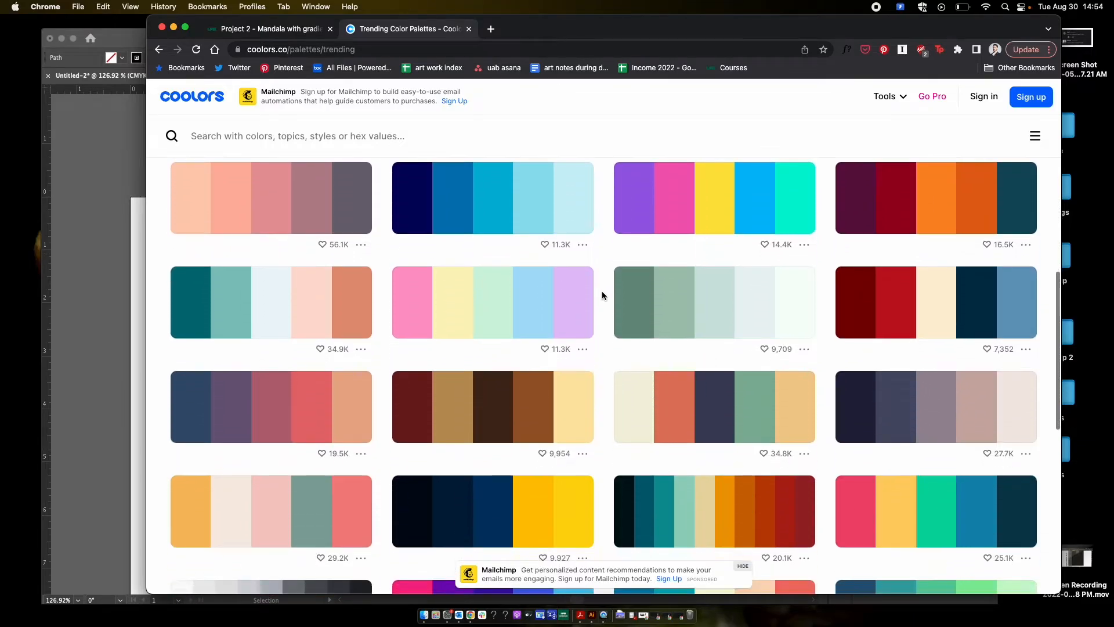
{"action": "scroll", "coordinate": [602, 295], "scroll_direction": "down", "scroll_amount": 4}
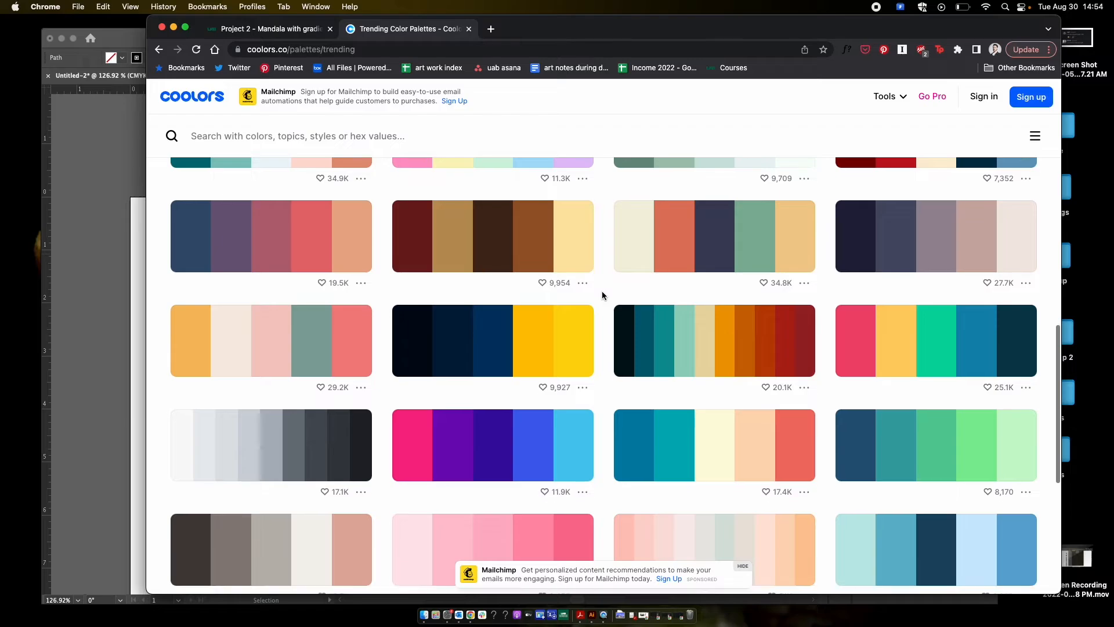
{"action": "scroll", "coordinate": [602, 295], "scroll_direction": "down", "scroll_amount": 15}
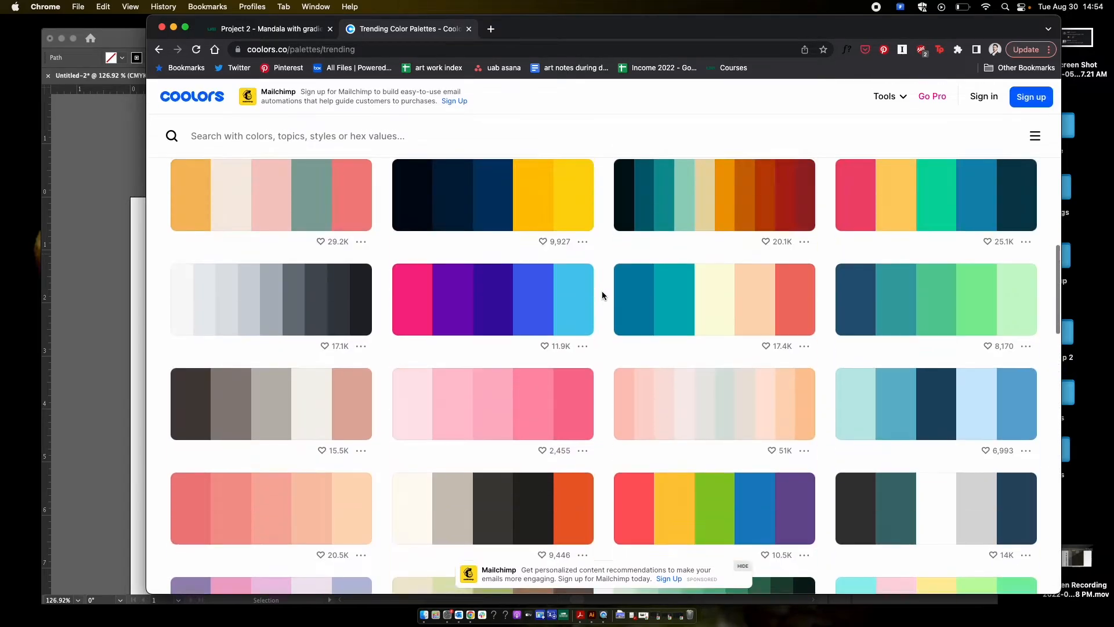
{"action": "scroll", "coordinate": [601, 294], "scroll_direction": "down", "scroll_amount": 9}
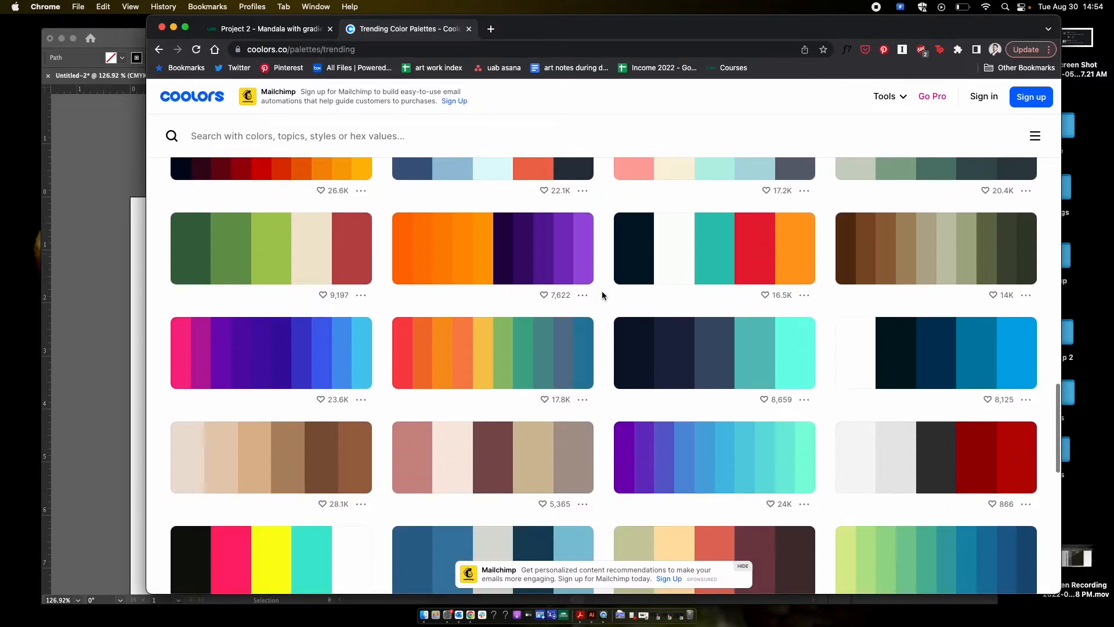
{"action": "scroll", "coordinate": [602, 300], "scroll_direction": "down", "scroll_amount": 4}
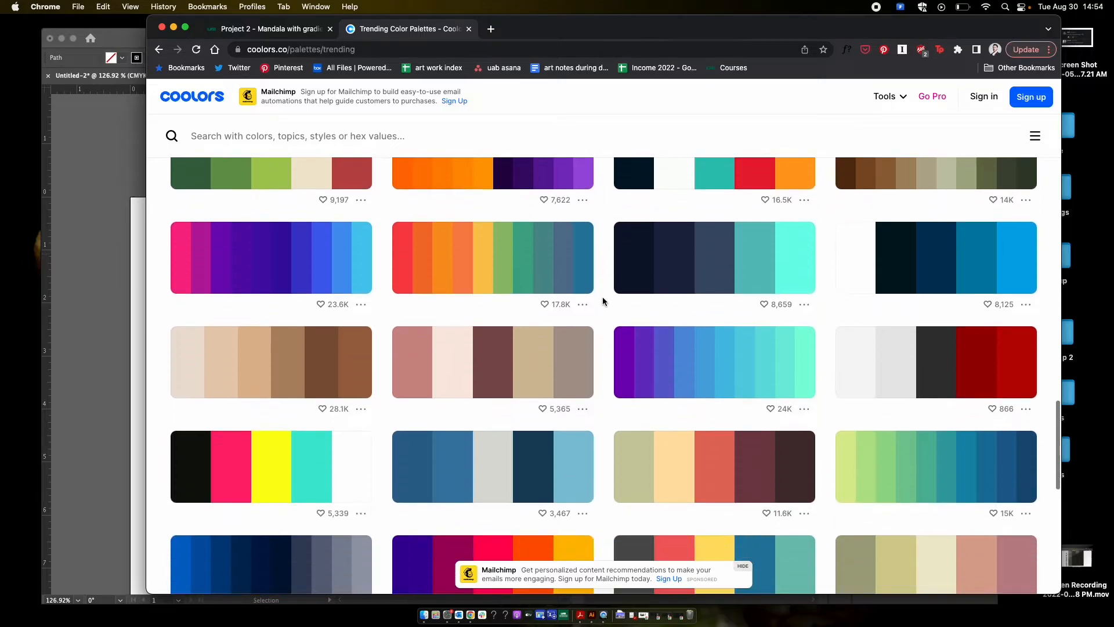
{"action": "scroll", "coordinate": [603, 299], "scroll_direction": "up", "scroll_amount": 3}
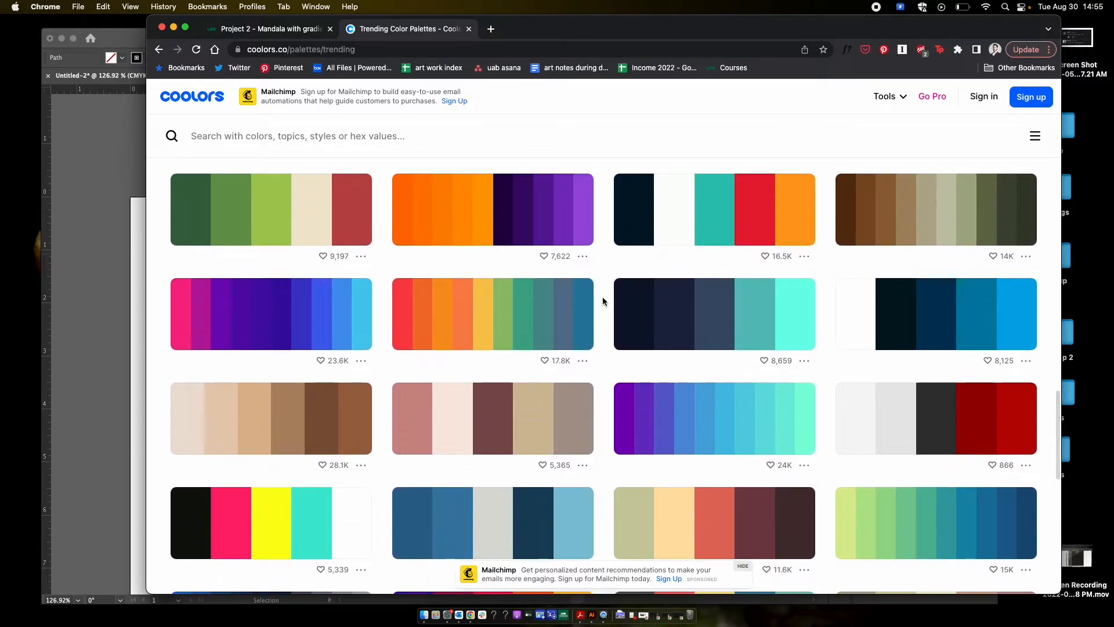
{"action": "scroll", "coordinate": [602, 301], "scroll_direction": "down", "scroll_amount": 10}
{"action": "scroll", "coordinate": [602, 301], "scroll_direction": "down", "scroll_amount": 7}
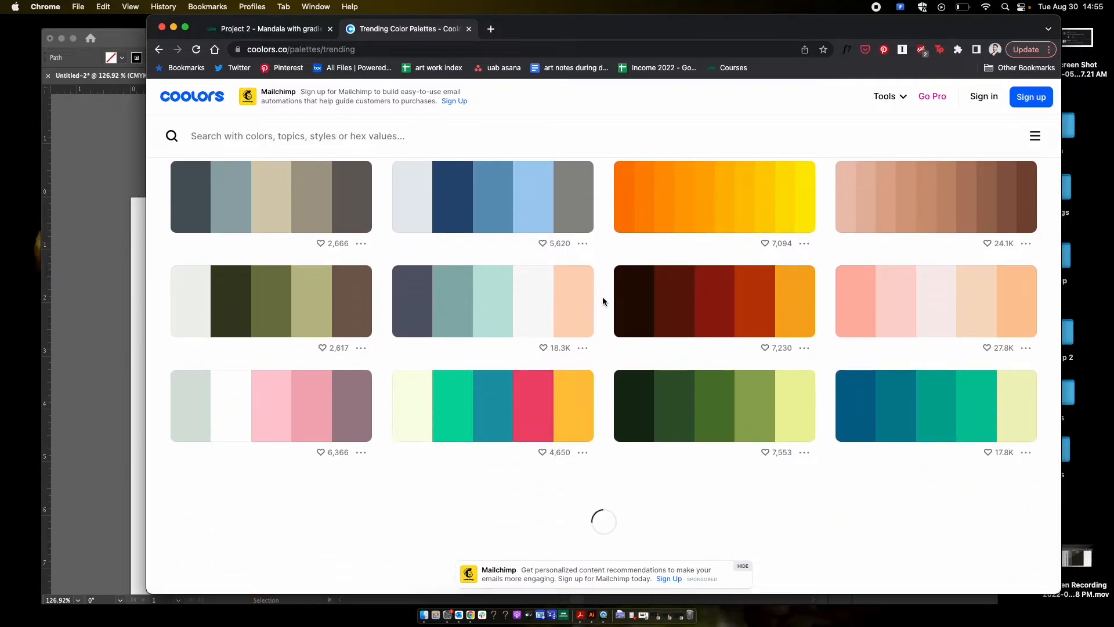
{"action": "scroll", "coordinate": [603, 301], "scroll_direction": "down", "scroll_amount": 8}
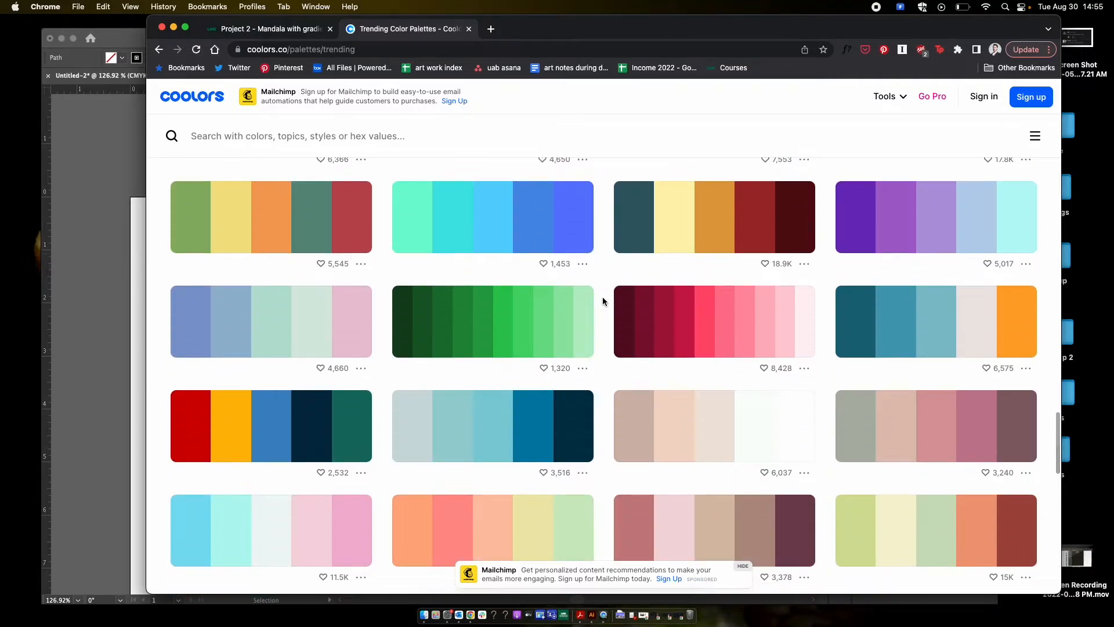
{"action": "scroll", "coordinate": [602, 298], "scroll_direction": "down", "scroll_amount": 1}
{"action": "scroll", "coordinate": [603, 298], "scroll_direction": "up", "scroll_amount": 20}
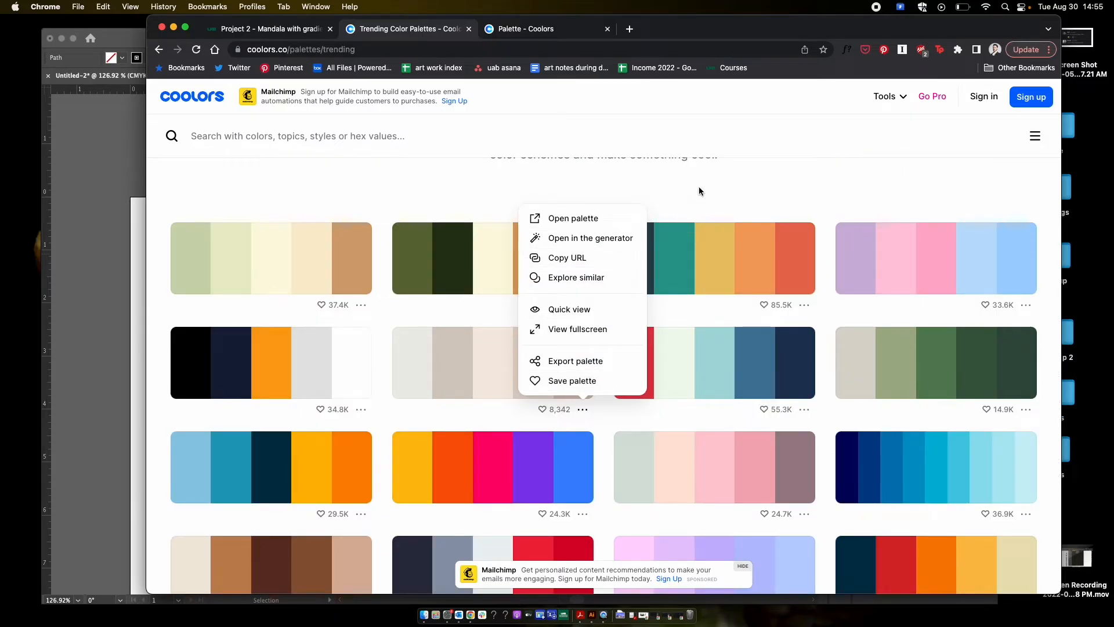
- Open the yellow, orange, pink, violet and blue trending palette in the generator and generate a new palette
{"action": "mouse_move", "coordinate": [584, 517]}
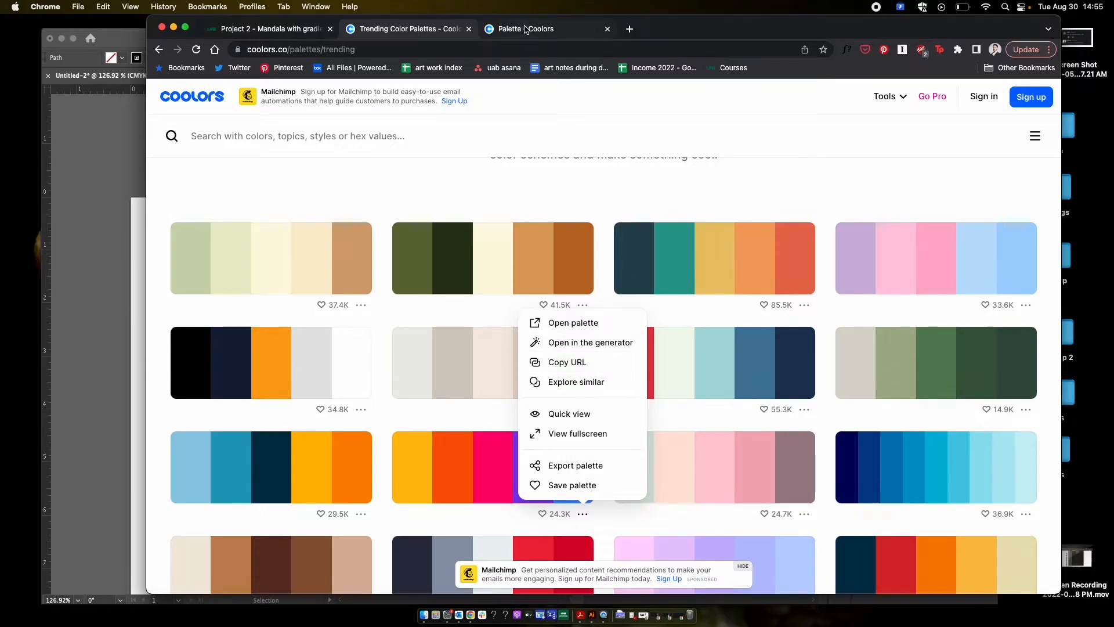
{"action": "left_click", "coordinate": [612, 343]}
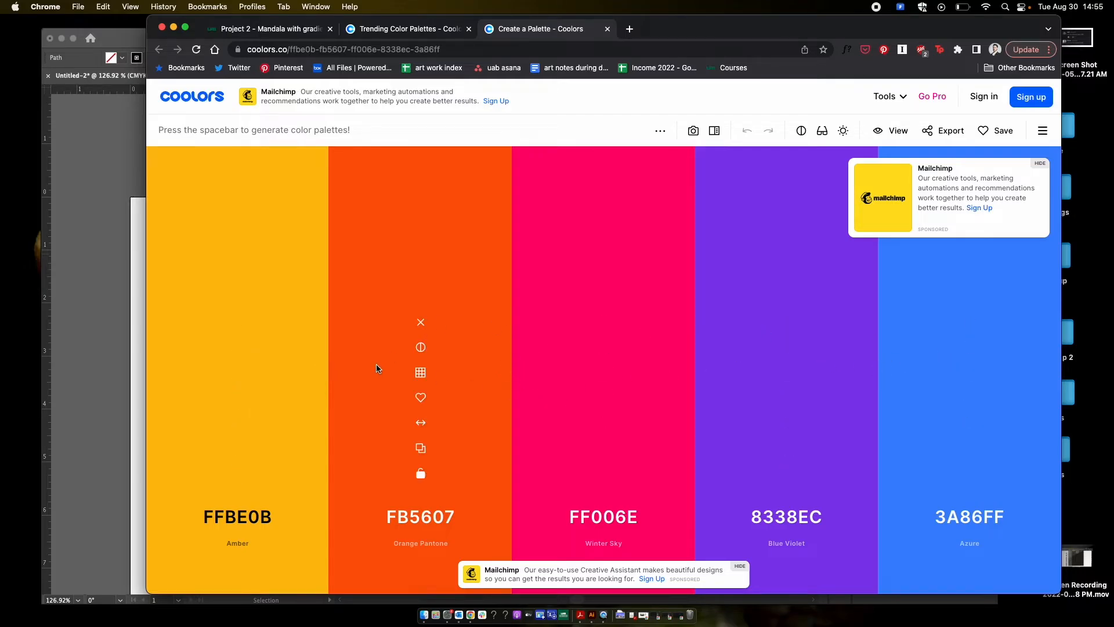
{"action": "key", "text": "space"}
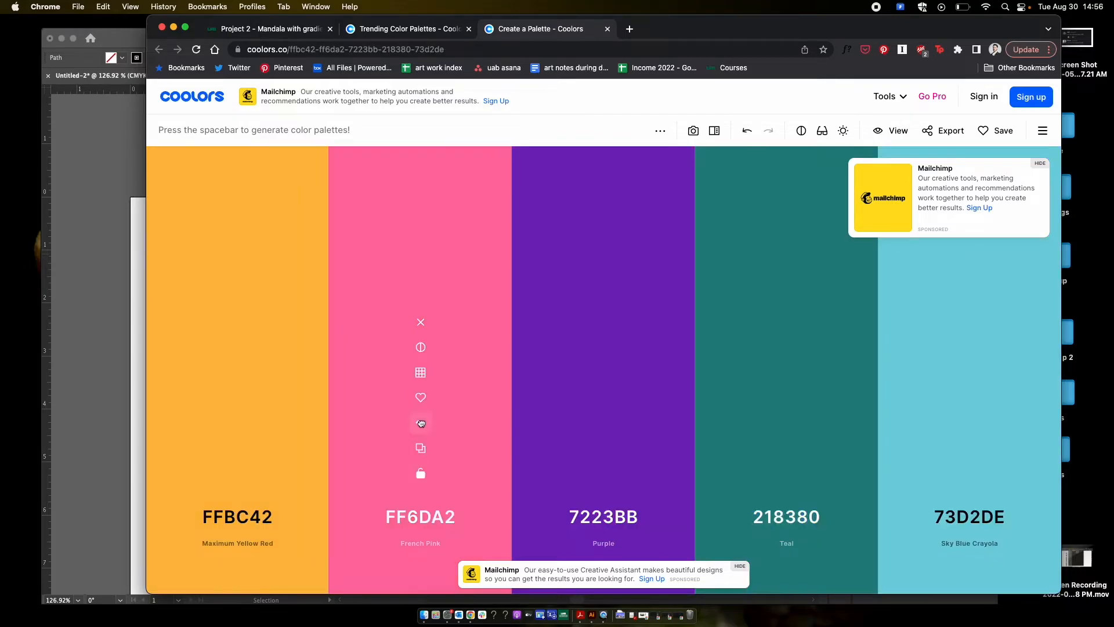
- Reorder the palette by moving pink one place to the right of purple and light blue to second place after the yellow
{"action": "left_click_drag", "start_coordinate": [421, 423], "coordinate": [604, 423]}
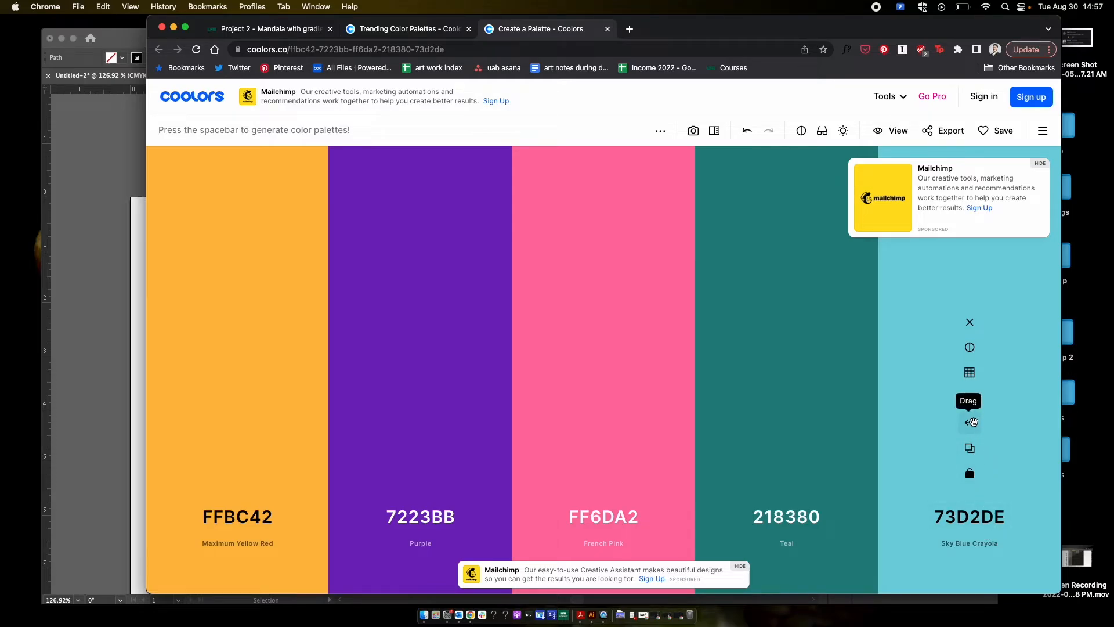
{"action": "left_click_drag", "start_coordinate": [973, 422], "coordinate": [432, 422]}
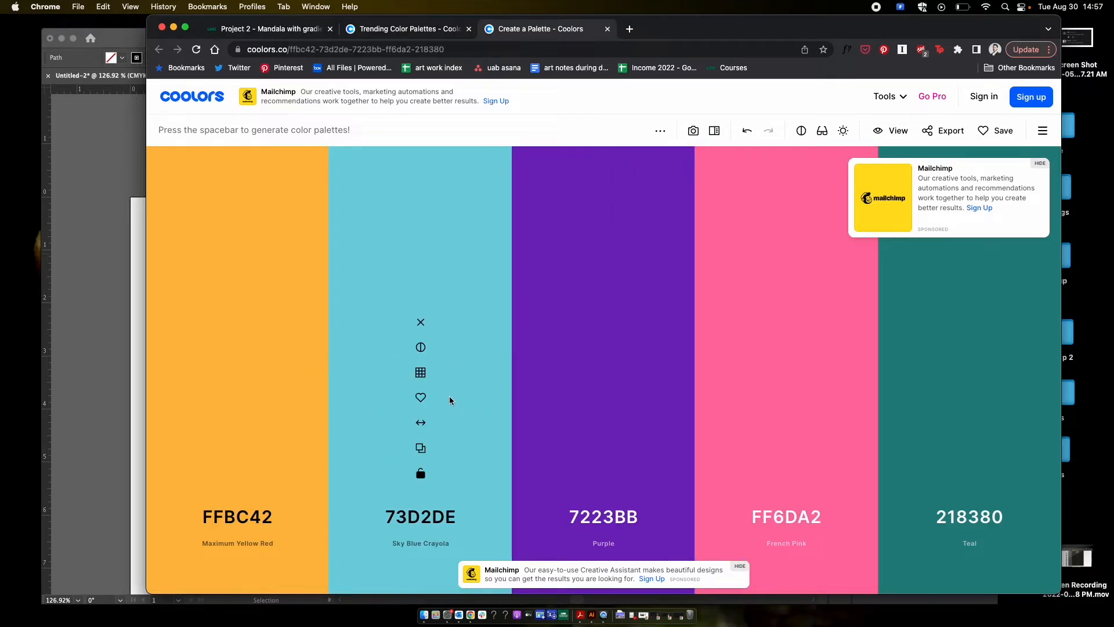
- Darken the light blue second color of the palette to 41A1AE
{"action": "left_click", "coordinate": [420, 516]}
{"action": "left_click_drag", "start_coordinate": [422, 343], "coordinate": [439, 359]}
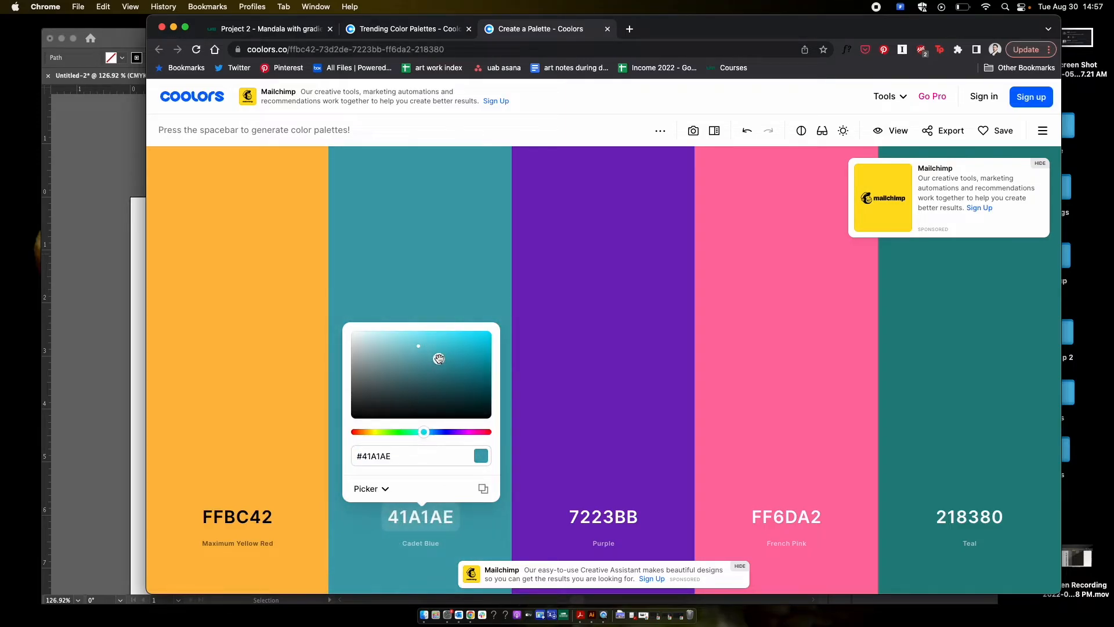
{"action": "left_click", "coordinate": [488, 288]}
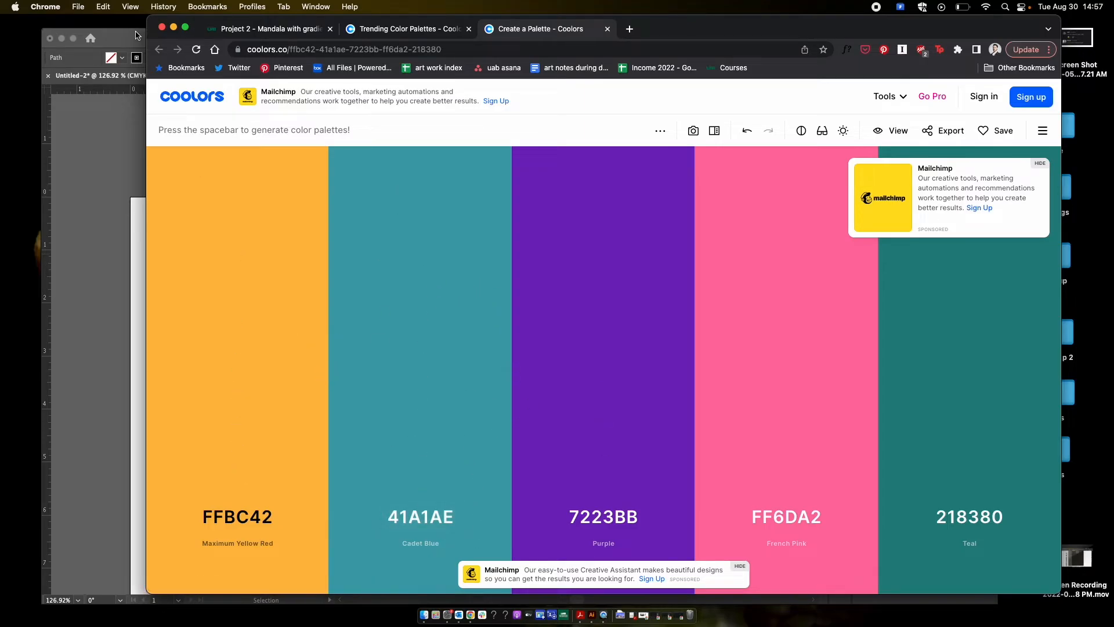
- Return to the trending palettes on Coolors and open the yellow, orange, pink, violet and blue palette on its own page
{"action": "left_click", "coordinate": [187, 105]}
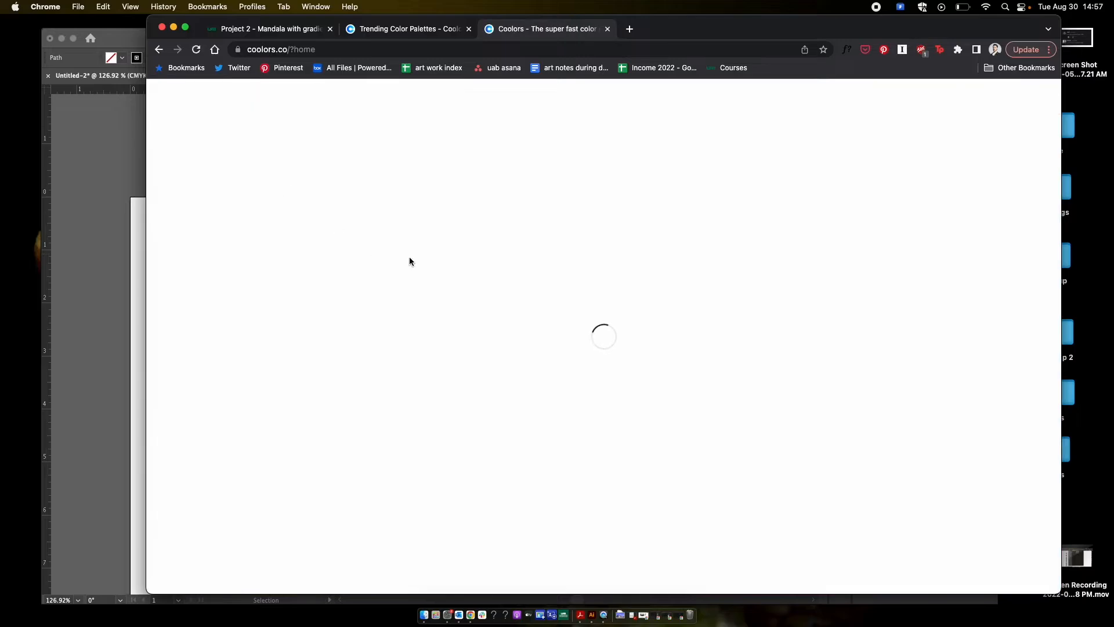
{"action": "left_click", "coordinate": [337, 438]}
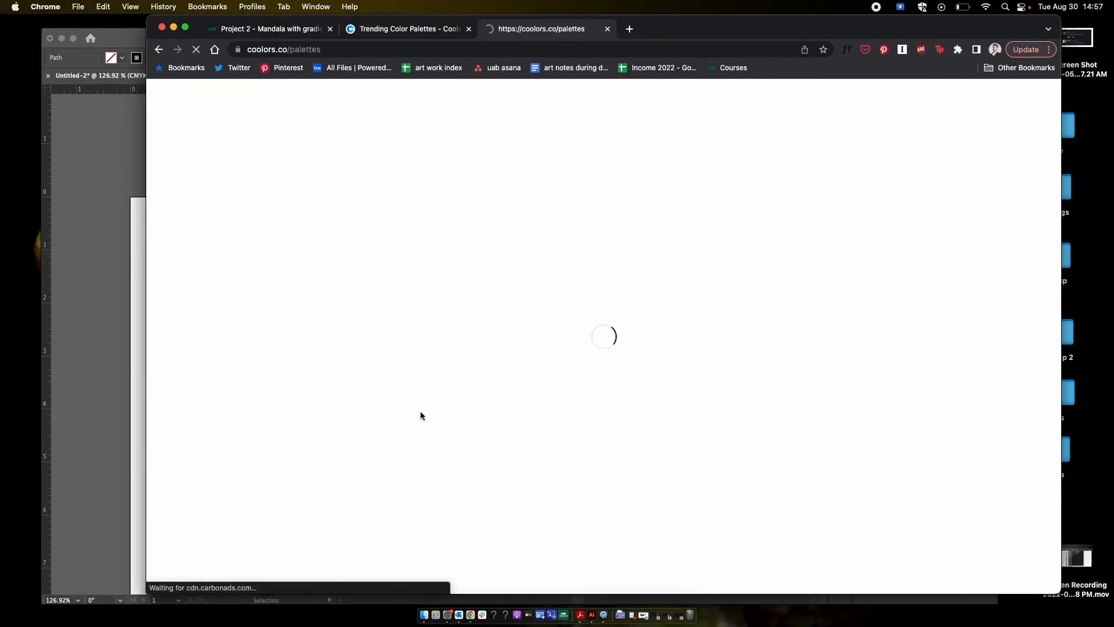
{"action": "scroll", "coordinate": [567, 368], "scroll_direction": "down", "scroll_amount": 5}
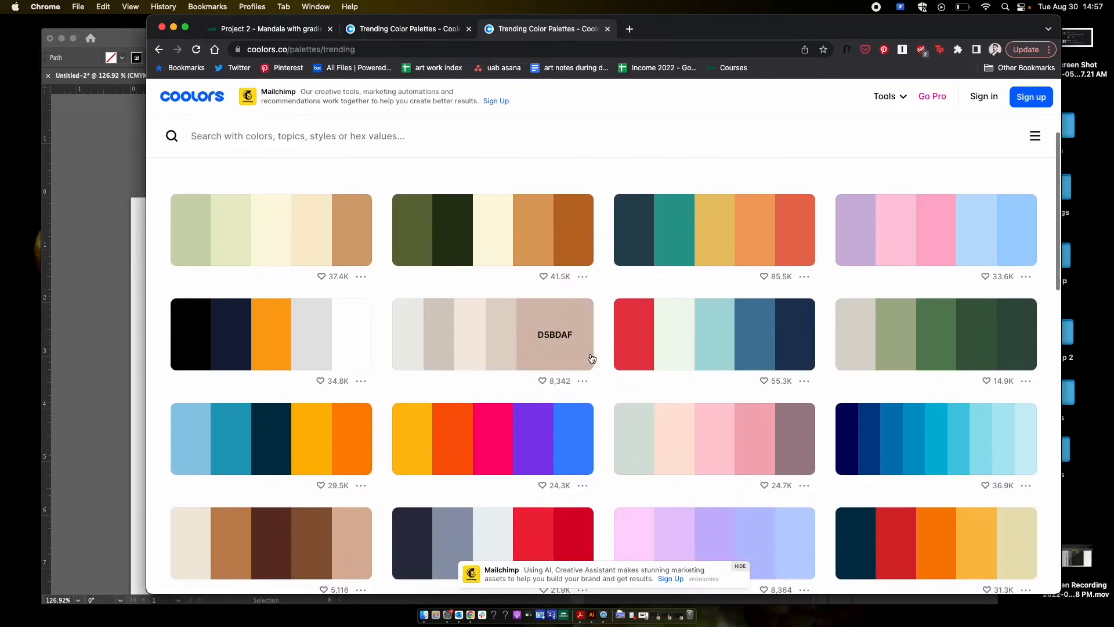
{"action": "scroll", "coordinate": [603, 331], "scroll_direction": "down", "scroll_amount": 3}
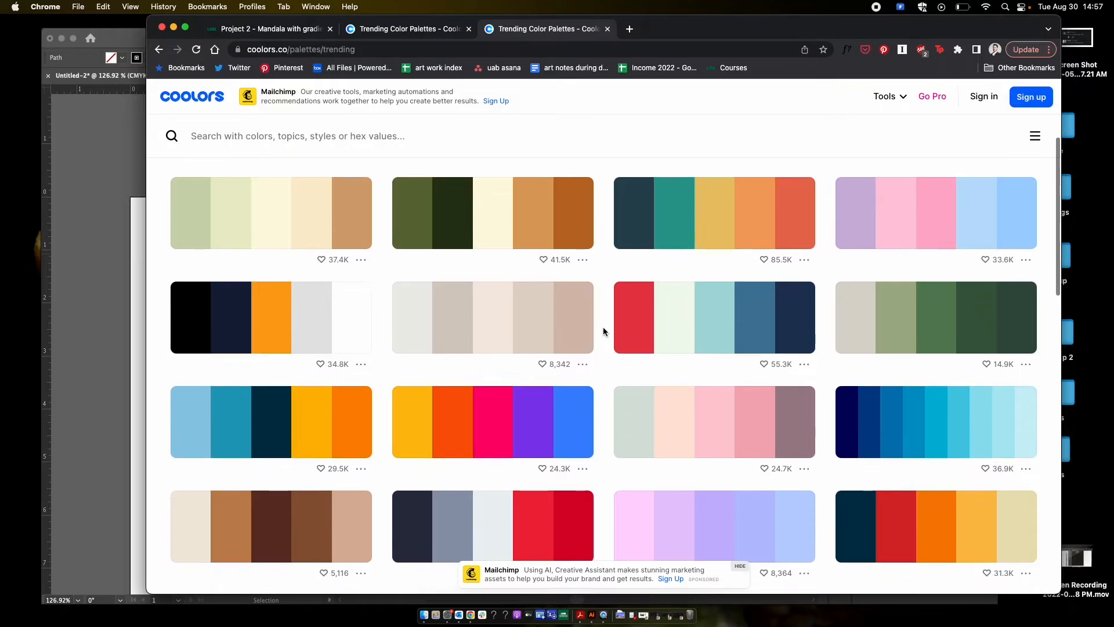
{"action": "scroll", "coordinate": [604, 328], "scroll_direction": "down", "scroll_amount": 1}
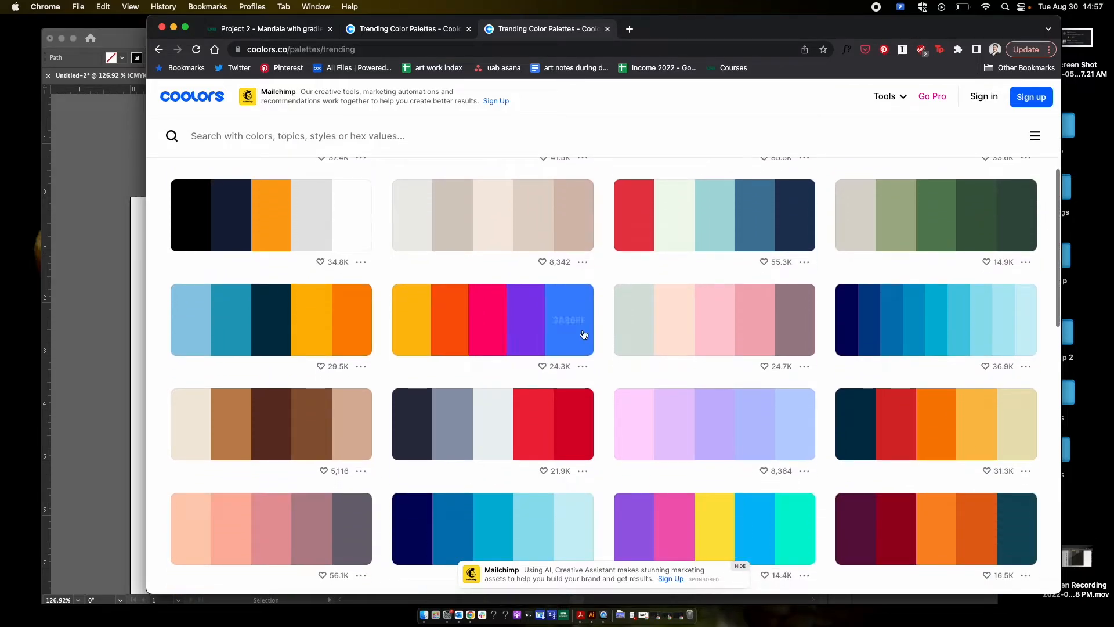
{"action": "left_click", "coordinate": [583, 366]}
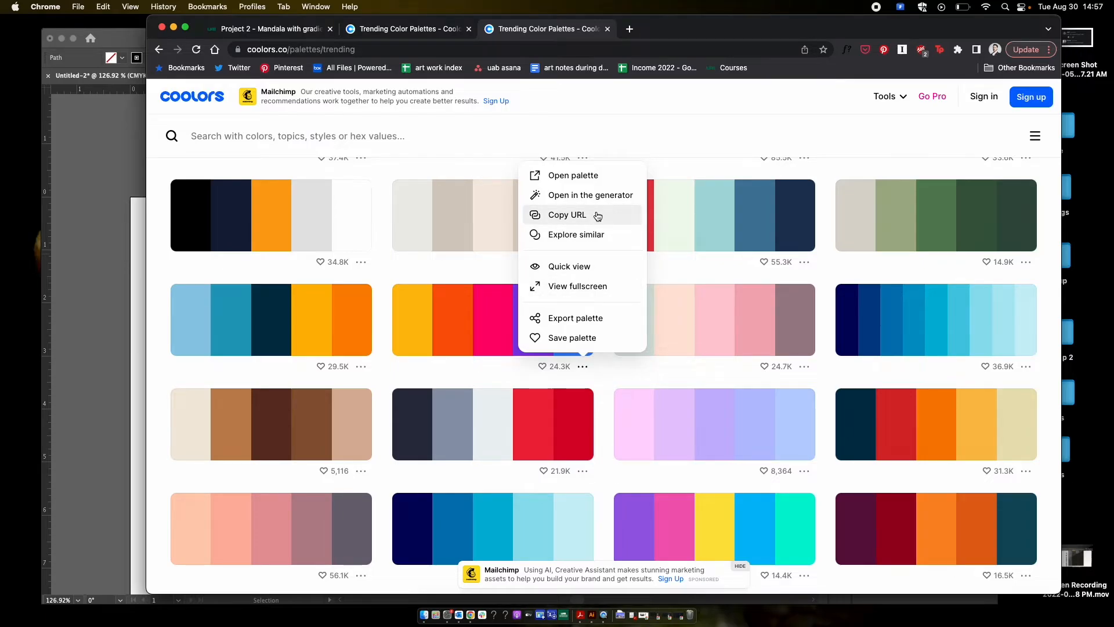
{"action": "left_click", "coordinate": [594, 176]}
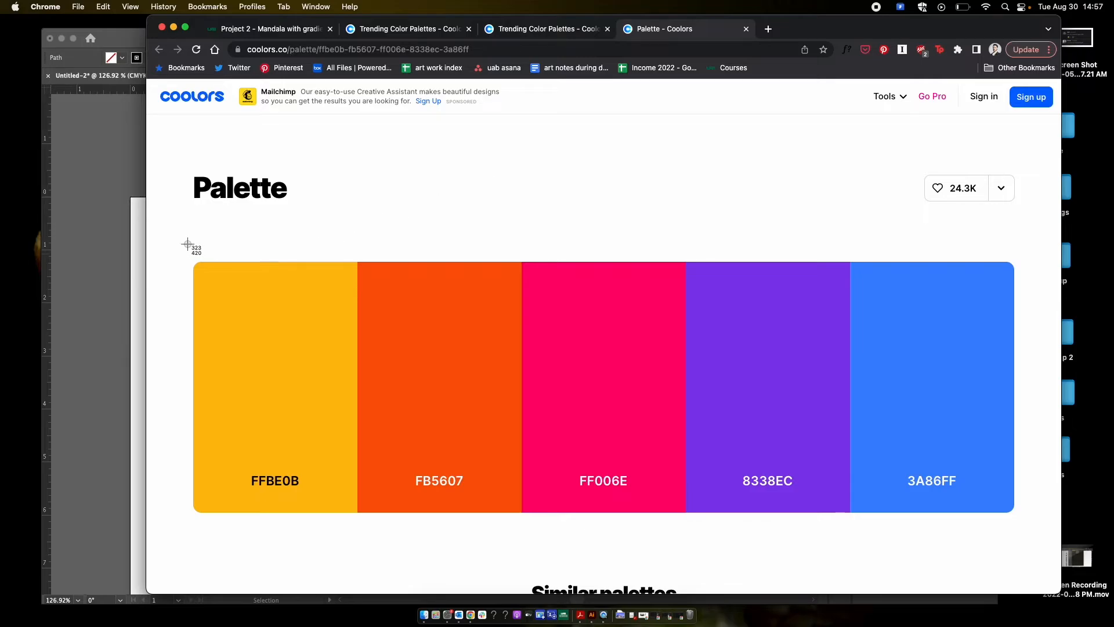
- Capture a screenshot of the five palette swatches and move the image file from the Desktop into the Project 2 folder
{"action": "left_click_drag", "start_coordinate": [186, 245], "coordinate": [1037, 521]}
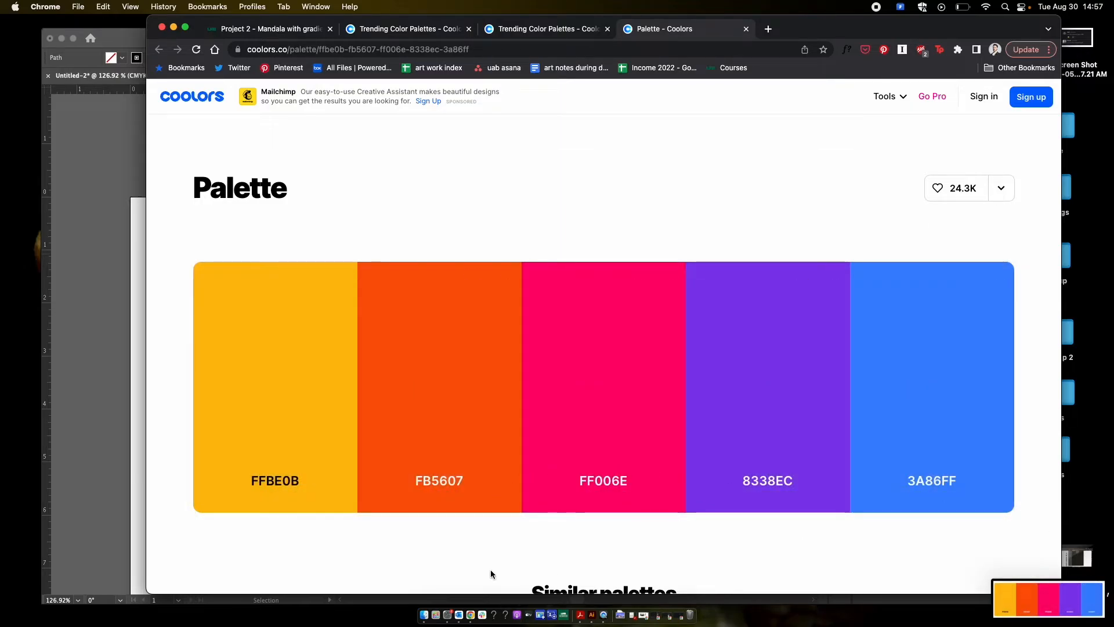
{"action": "left_click", "coordinate": [424, 614]}
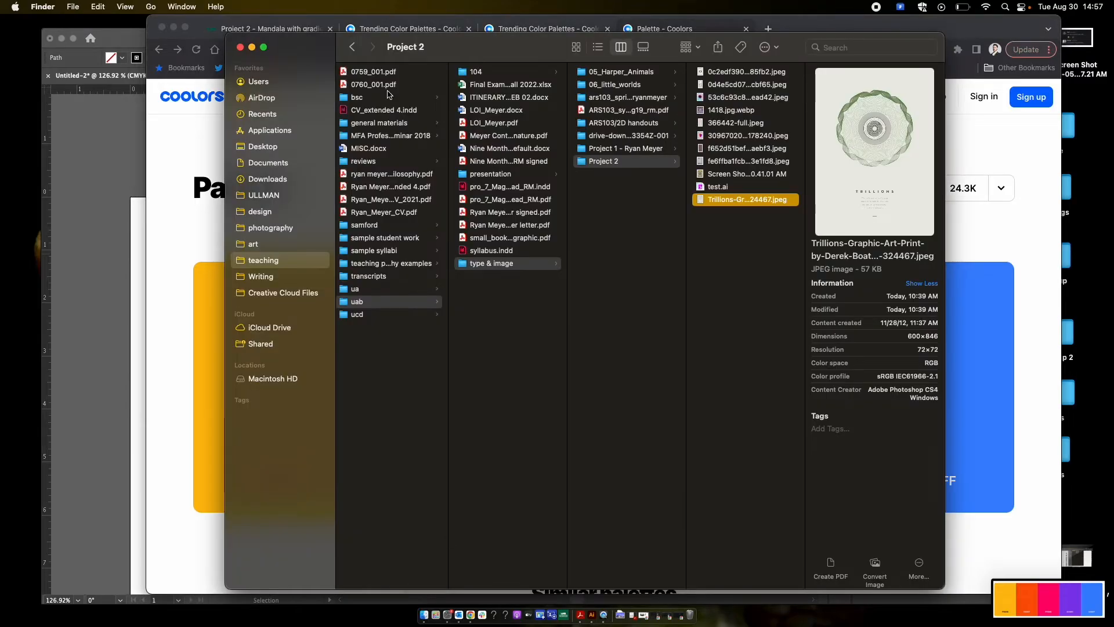
{"action": "left_click", "coordinate": [264, 147], "text": "super"}
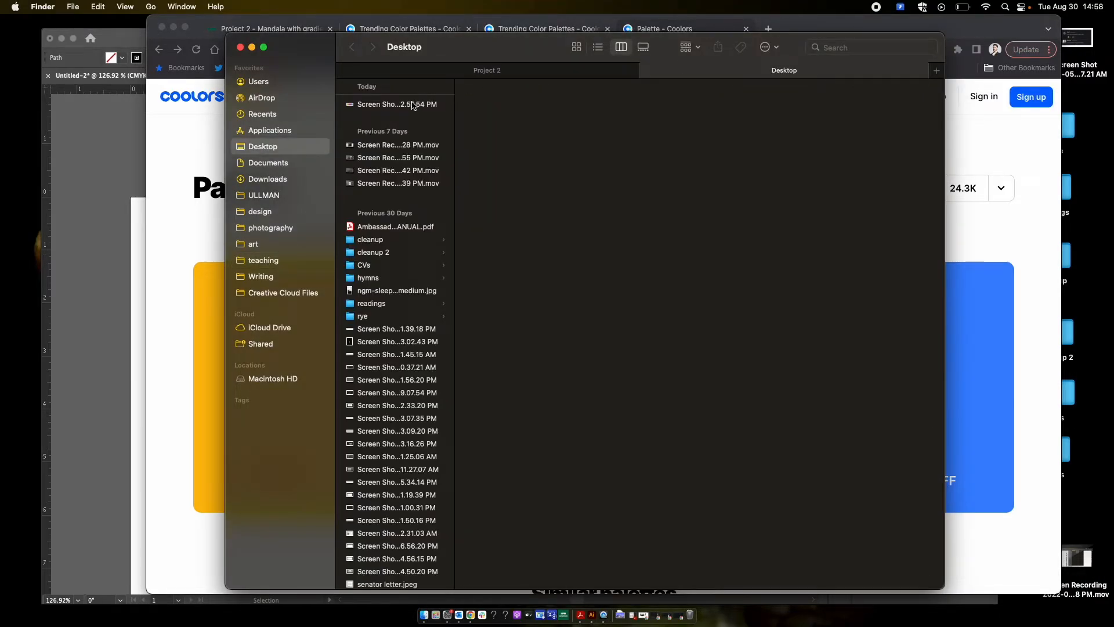
{"action": "left_click_drag", "start_coordinate": [413, 105], "coordinate": [722, 274]}
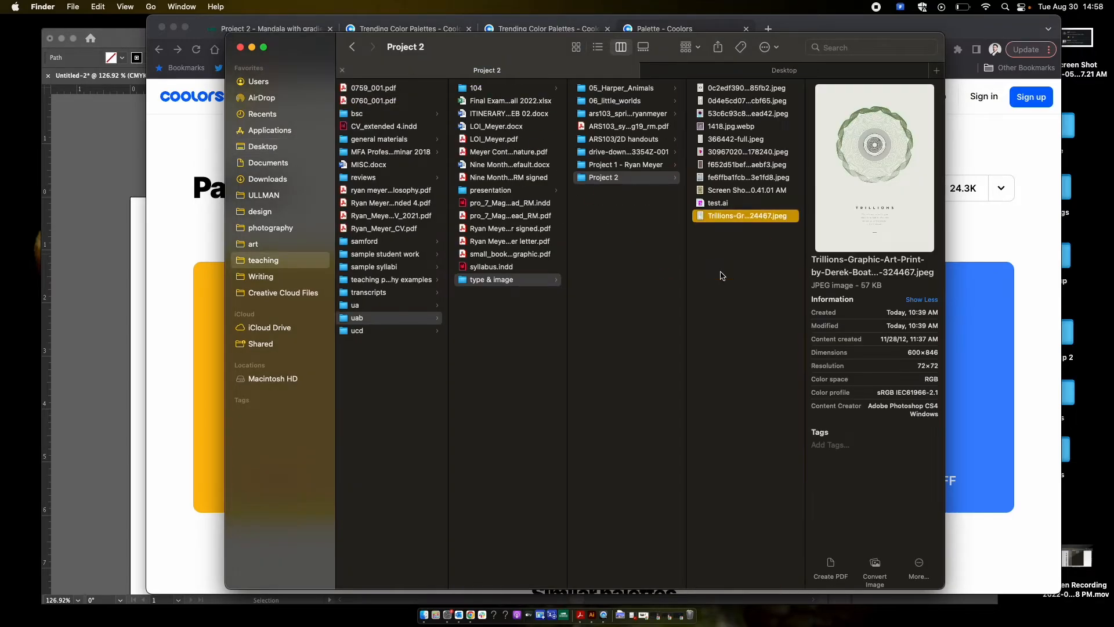
- Place the palette screenshot from the Project 2 folder into the open Illustrator document
{"action": "left_click", "coordinate": [588, 620]}
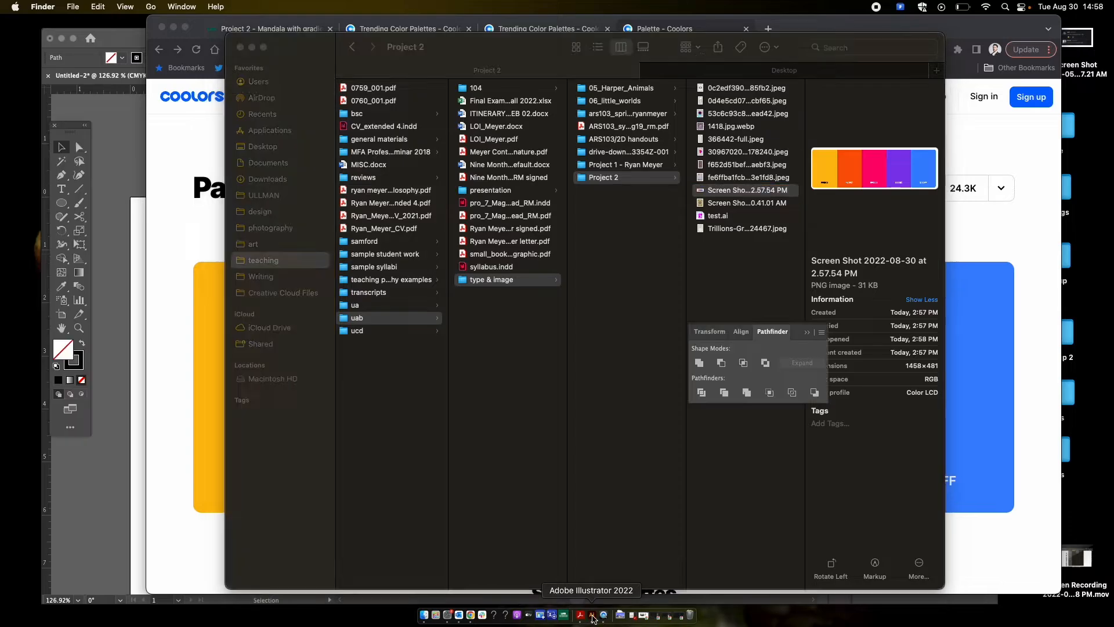
{"action": "scroll", "coordinate": [409, 333], "scroll_direction": "down", "scroll_amount": 2}
{"action": "scroll", "coordinate": [409, 332], "scroll_direction": "down", "scroll_amount": 2}
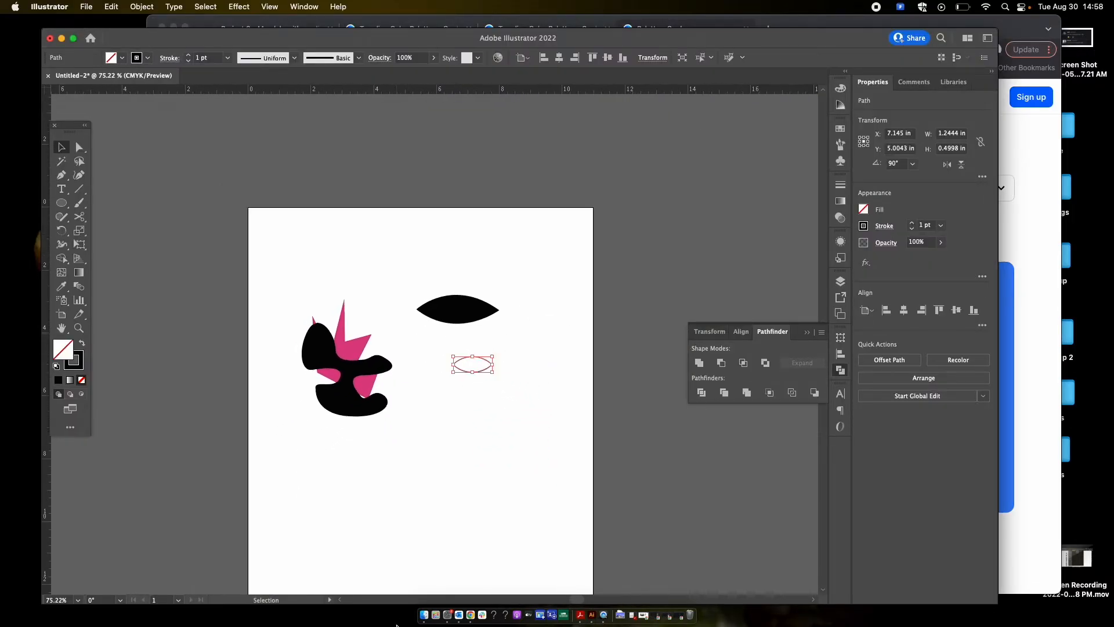
{"action": "left_click", "coordinate": [424, 615]}
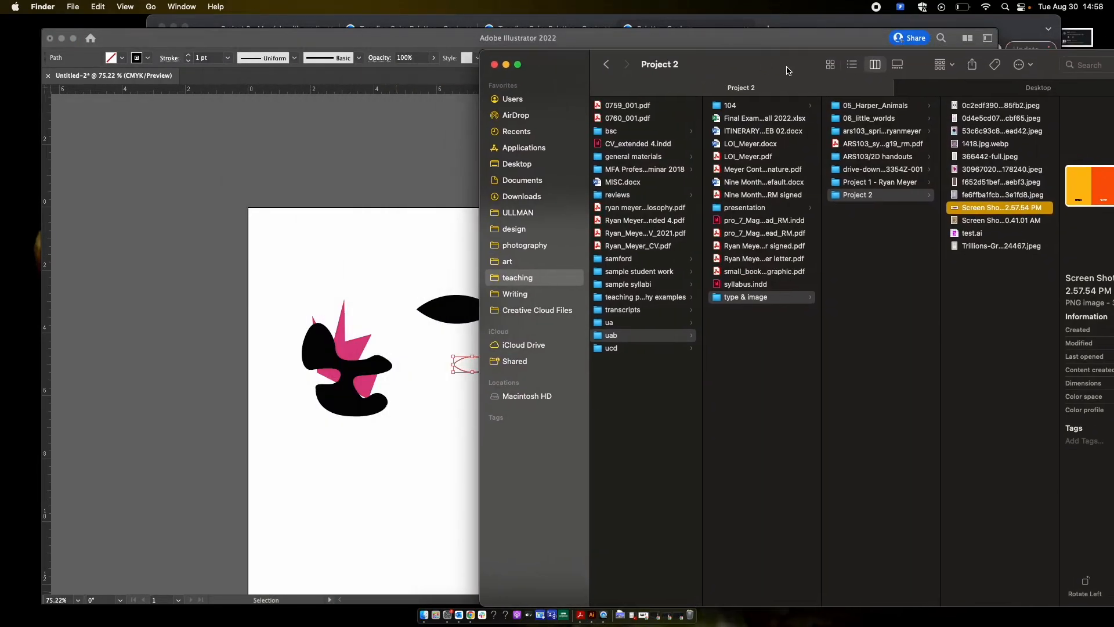
{"action": "left_click_drag", "start_coordinate": [536, 52], "coordinate": [792, 69]}
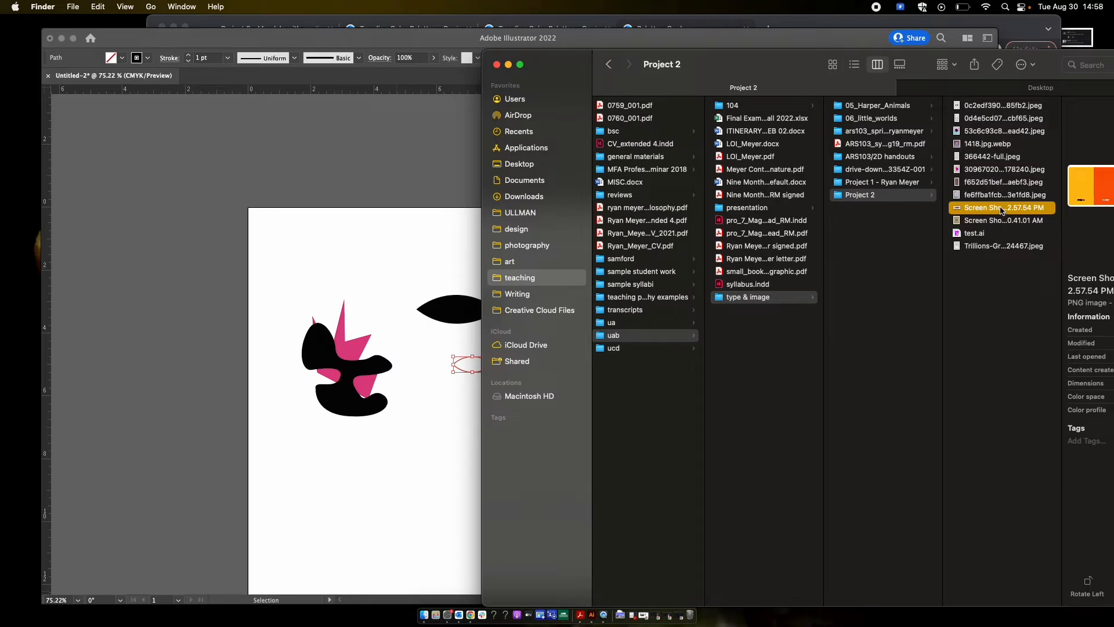
{"action": "left_click_drag", "start_coordinate": [1003, 211], "coordinate": [192, 246]}
- Move the placed palette image off the artboard to the empty area above its upper-left corner and deselect it
{"action": "scroll", "coordinate": [452, 235], "scroll_direction": "down", "scroll_amount": 3}
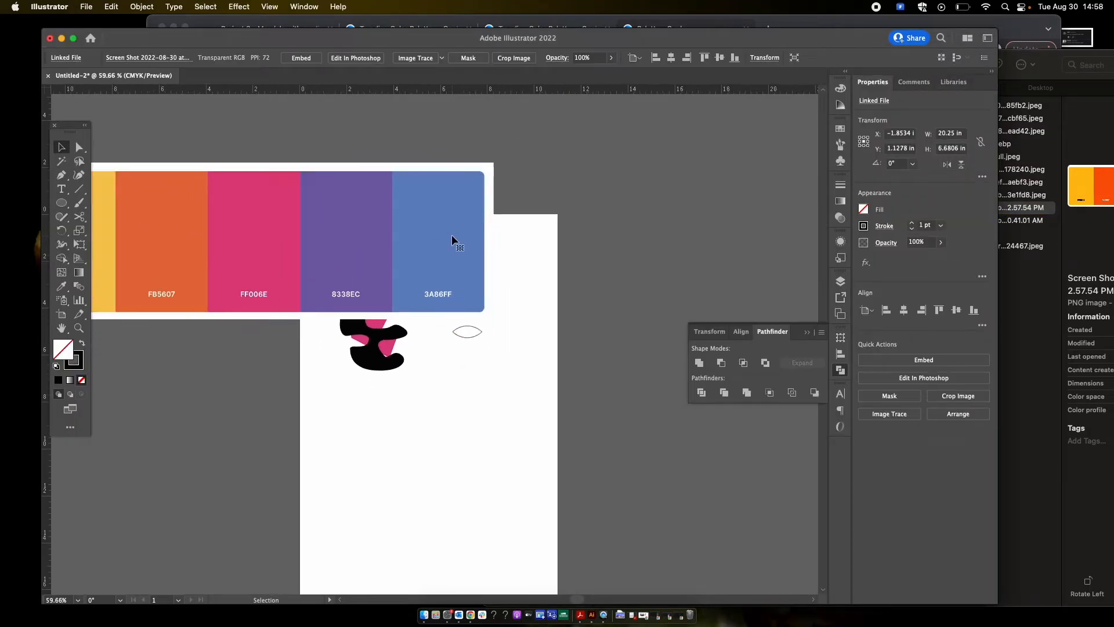
{"action": "scroll", "coordinate": [452, 234], "scroll_direction": "left", "scroll_amount": 4}
{"action": "left_click_drag", "start_coordinate": [452, 234], "coordinate": [419, 143]}
{"action": "scroll", "coordinate": [419, 144], "scroll_direction": "down", "scroll_amount": 1}
{"action": "scroll", "coordinate": [419, 143], "scroll_direction": "up", "scroll_amount": 2}
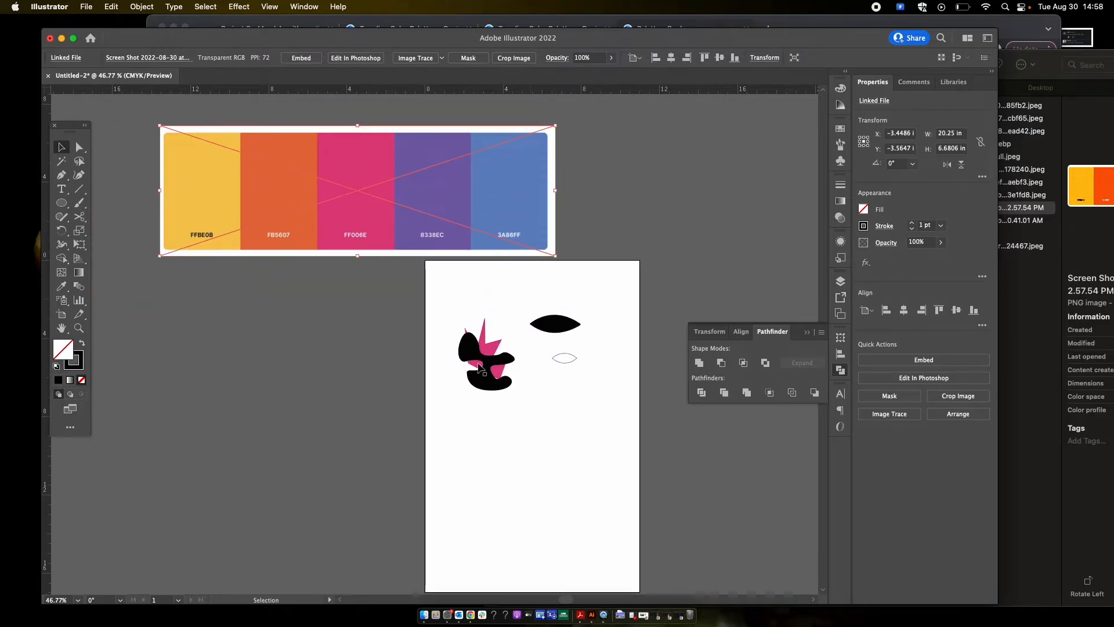
{"action": "scroll", "coordinate": [479, 364], "scroll_direction": "up", "scroll_amount": 3}
{"action": "scroll", "coordinate": [481, 367], "scroll_direction": "up", "scroll_amount": 3}
{"action": "scroll", "coordinate": [480, 367], "scroll_direction": "left", "scroll_amount": 3}
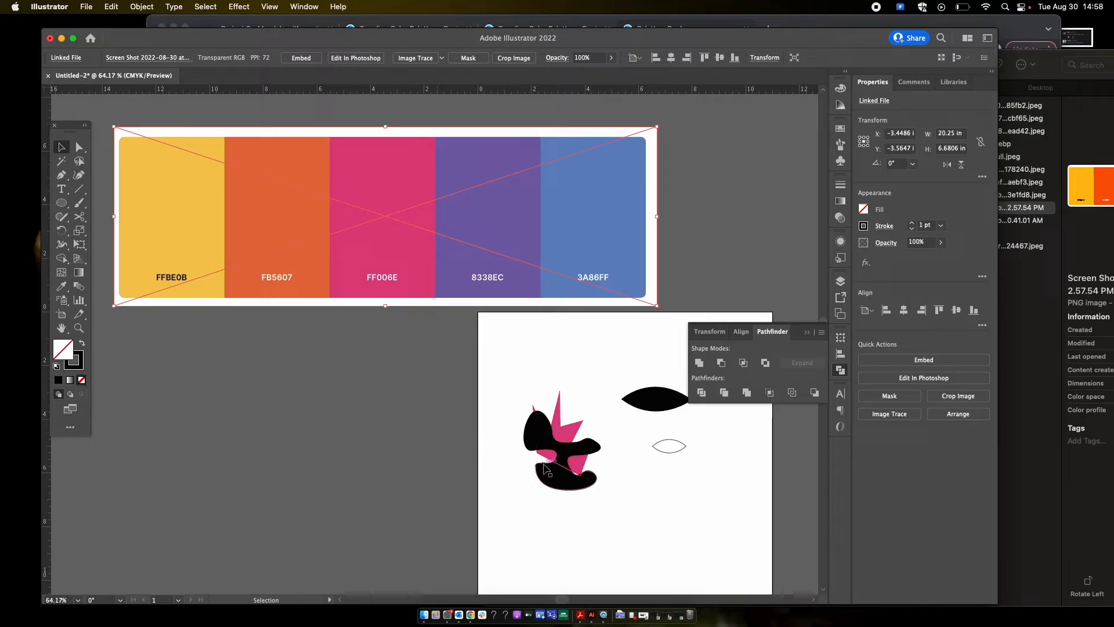
{"action": "left_click", "coordinate": [518, 474]}
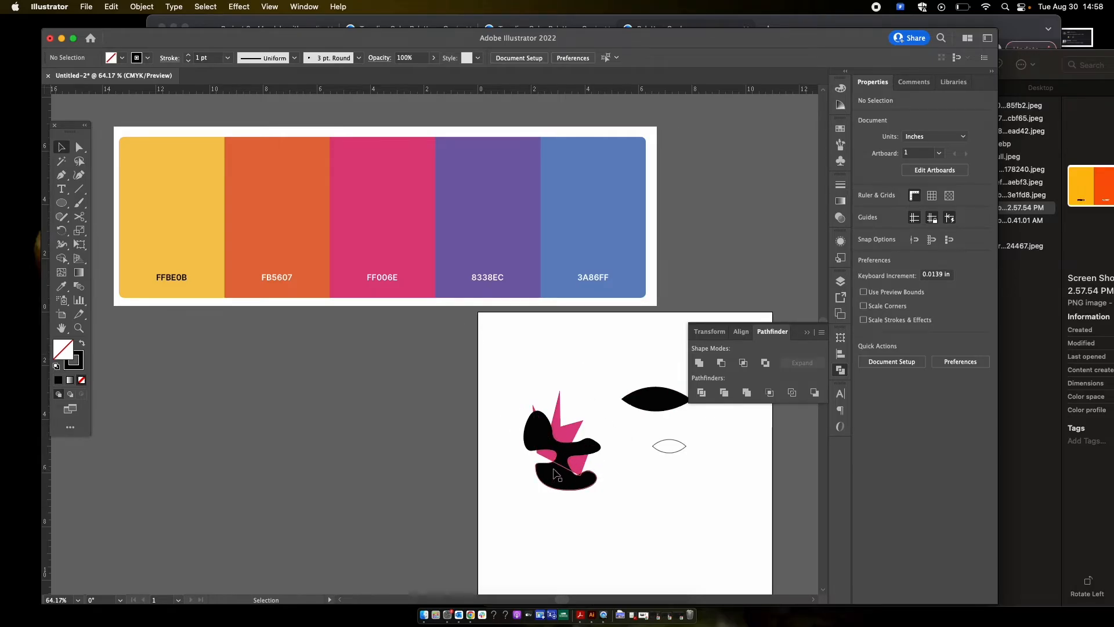
- Fill the black leaf shape with the pink FF006E swatch sampled from the palette image using the Eyedropper
{"action": "left_click", "coordinate": [648, 409]}
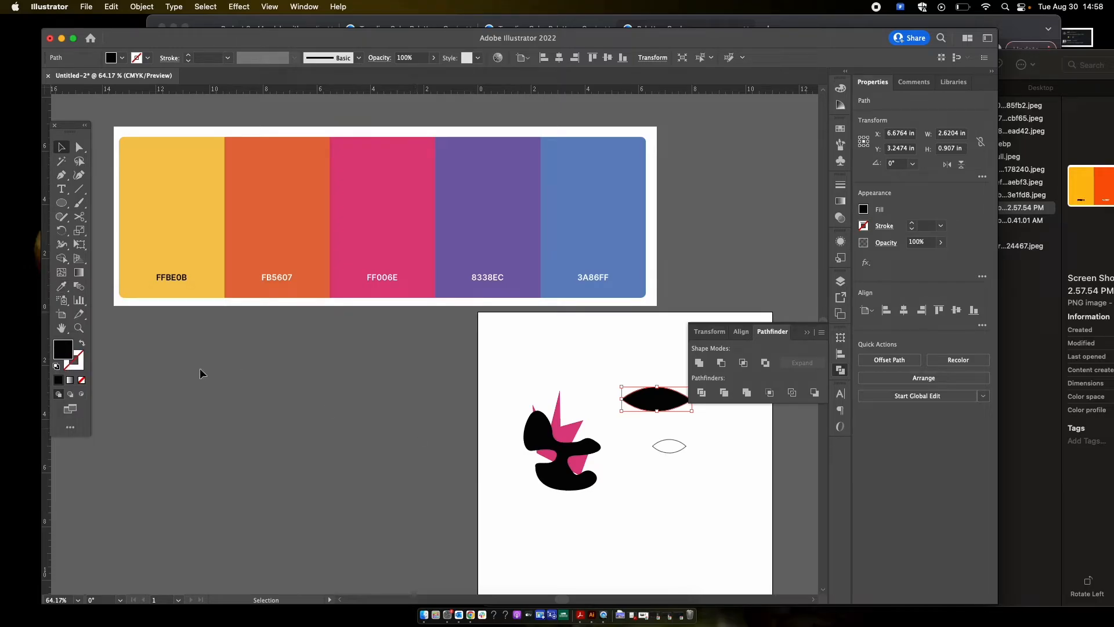
{"action": "key", "text": "i"}
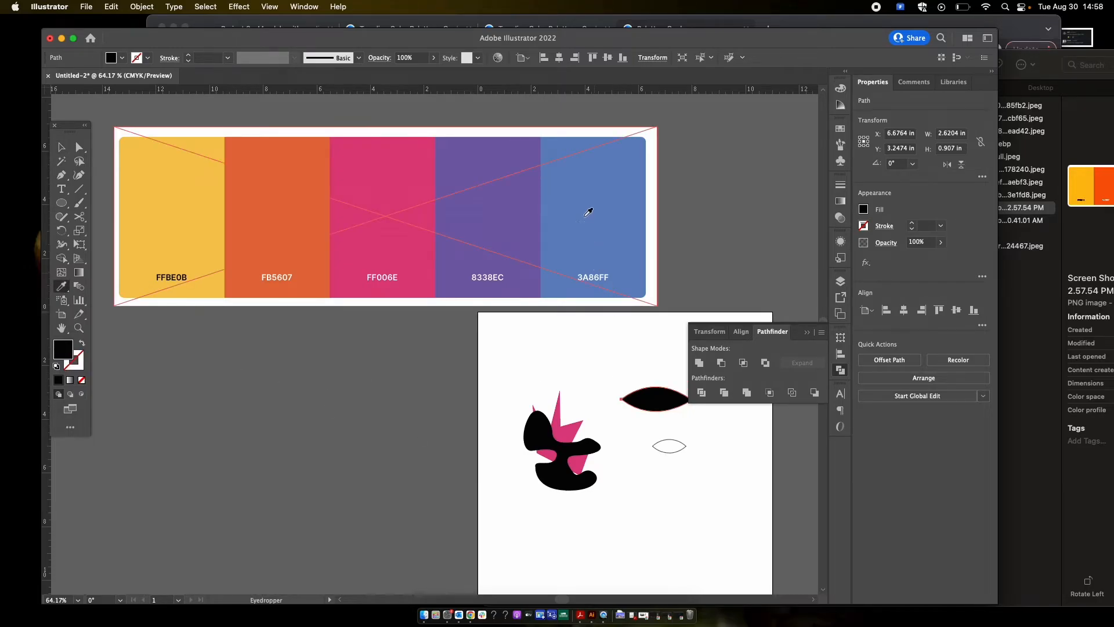
{"action": "left_click", "coordinate": [390, 174]}
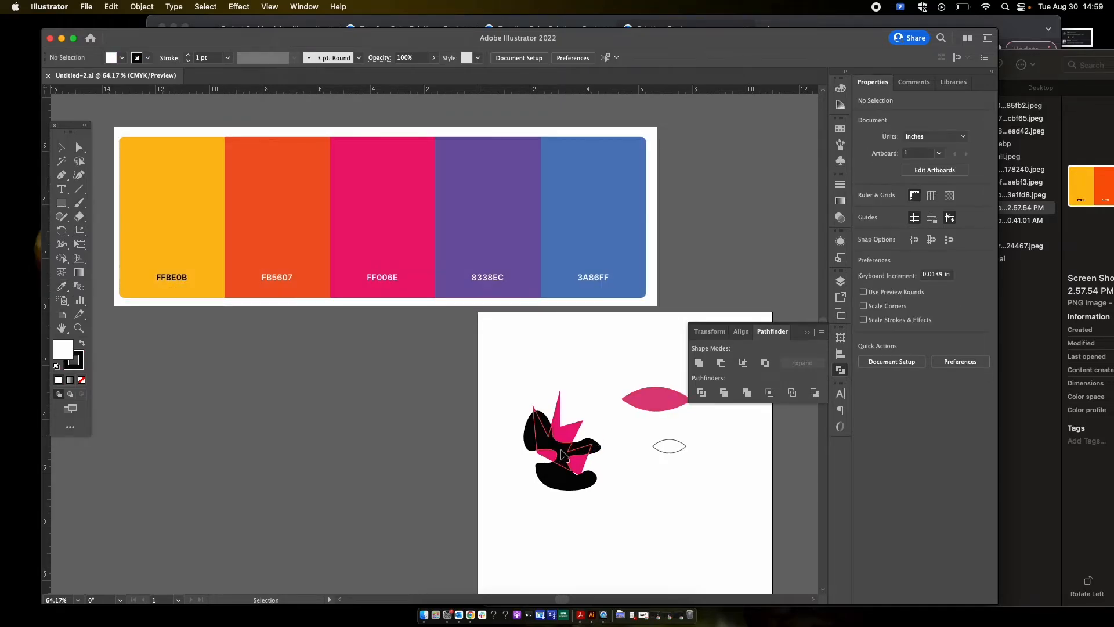
- Fill the pink leaf shape with the yellow FFBE0B swatch sampled from the palette image, and deselect it
{"action": "left_click", "coordinate": [644, 402]}
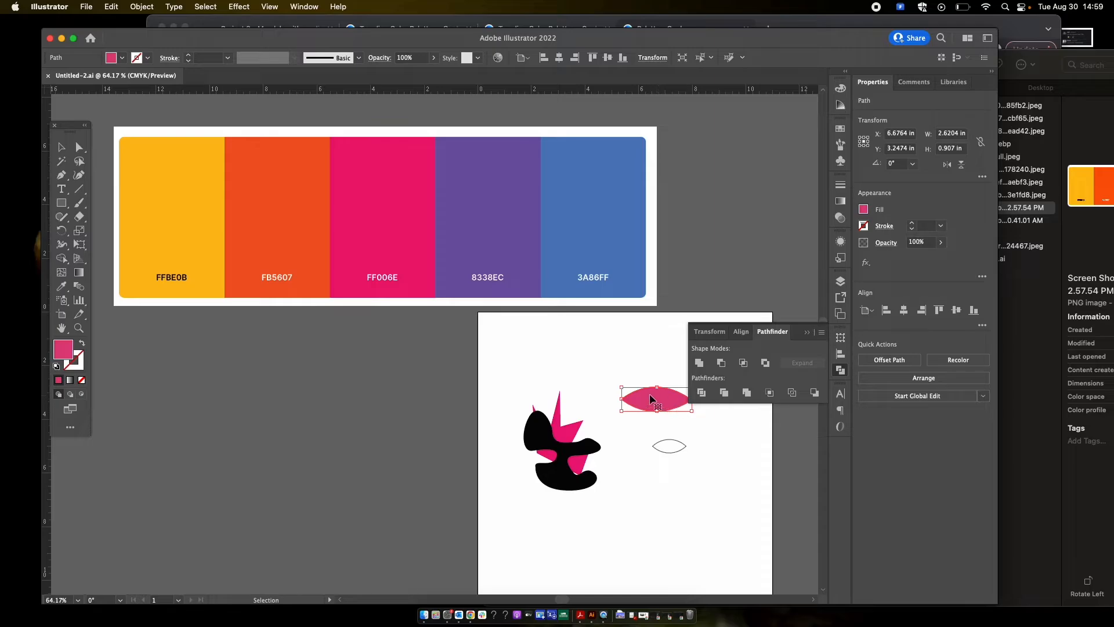
{"action": "key", "text": "i"}
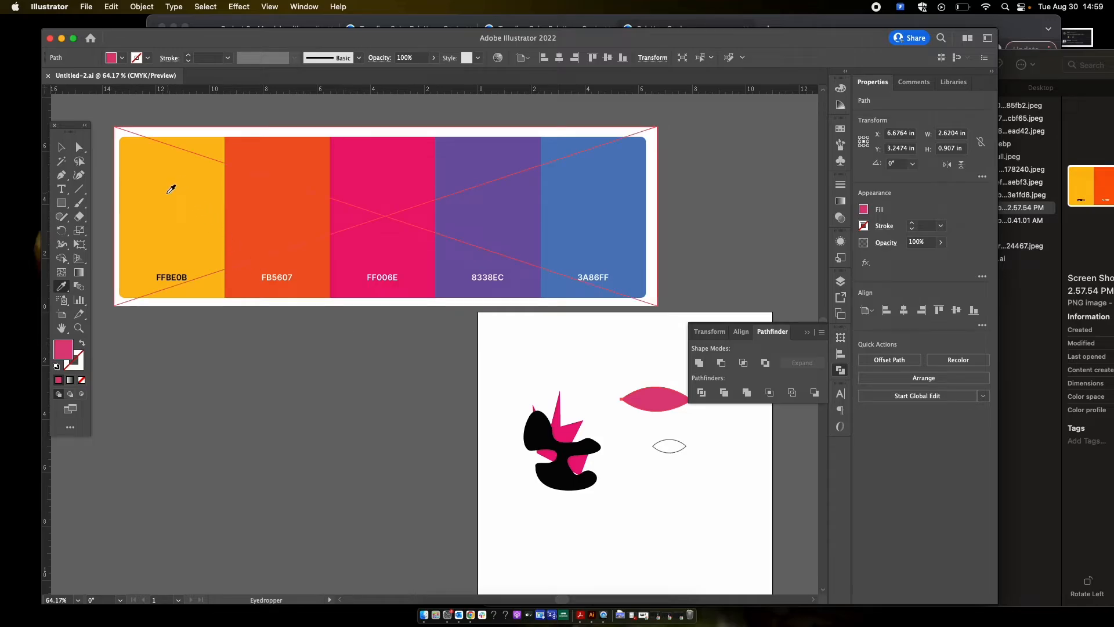
{"action": "left_click", "coordinate": [184, 207]}
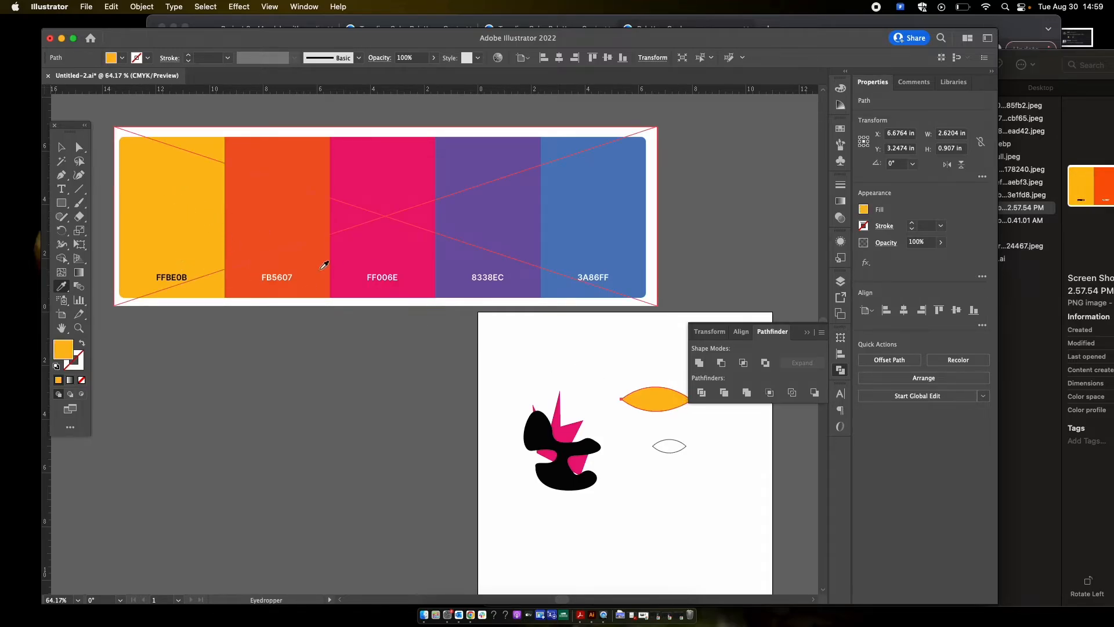
{"action": "key", "text": "v"}
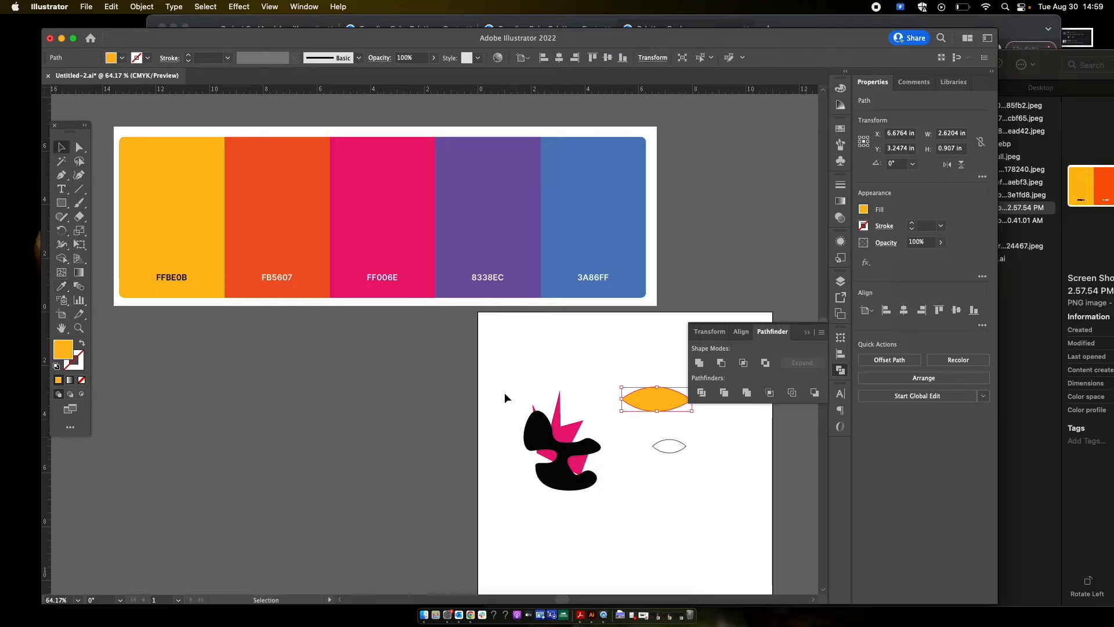
{"action": "left_click", "coordinate": [504, 378]}
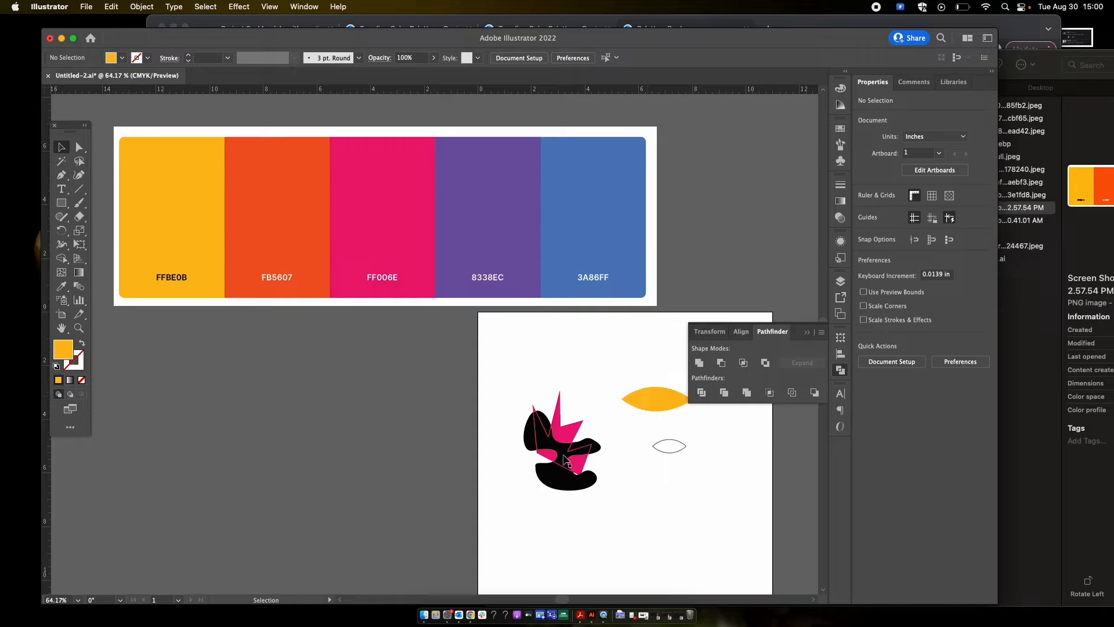
- Delete the practice artwork from the artboard: the black-and-pink group, the yellow leaf and the outlined leaf
{"action": "left_click", "coordinate": [575, 489]}
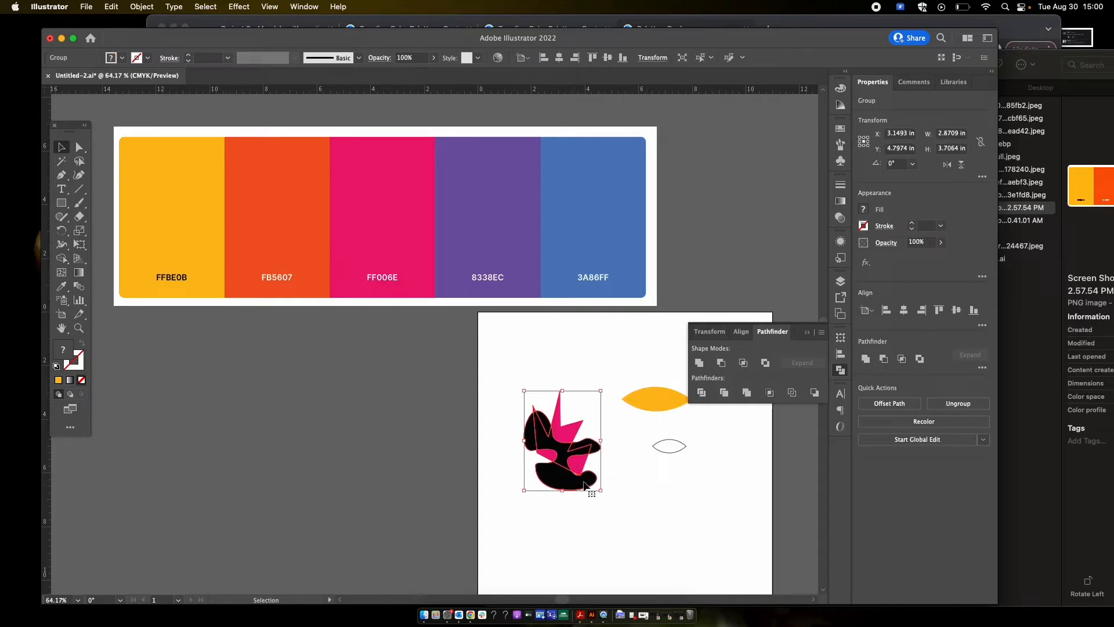
{"action": "scroll", "coordinate": [711, 508], "scroll_direction": "down", "scroll_amount": 2}
{"action": "scroll", "coordinate": [712, 507], "scroll_direction": "right", "scroll_amount": 2}
{"action": "scroll", "coordinate": [711, 508], "scroll_direction": "down", "scroll_amount": 2}
{"action": "scroll", "coordinate": [711, 508], "scroll_direction": "right", "scroll_amount": 2}
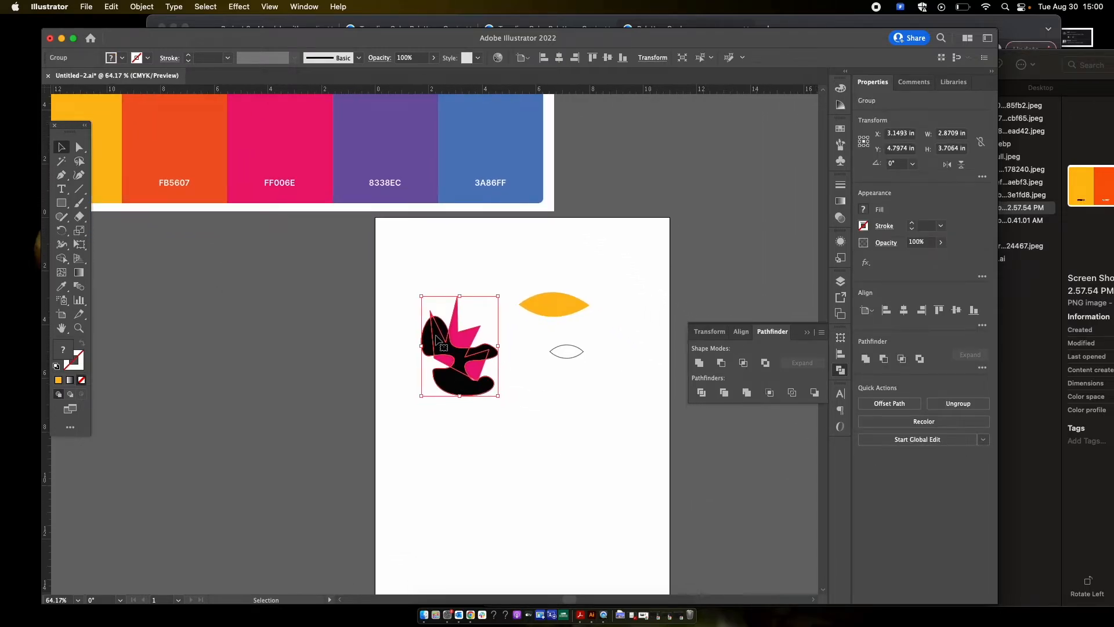
{"action": "left_click_drag", "start_coordinate": [399, 267], "coordinate": [605, 448]}
{"action": "key", "text": "Delete"}
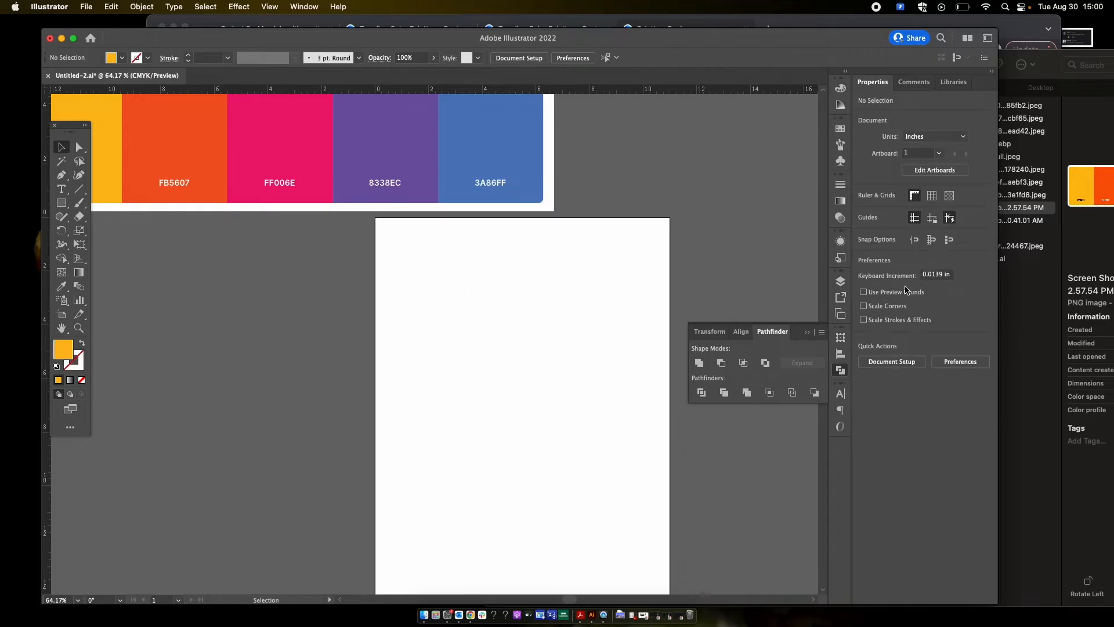
- Show and unlock Layer 1, and select its black ring mandala group
{"action": "left_click", "coordinate": [840, 281]}
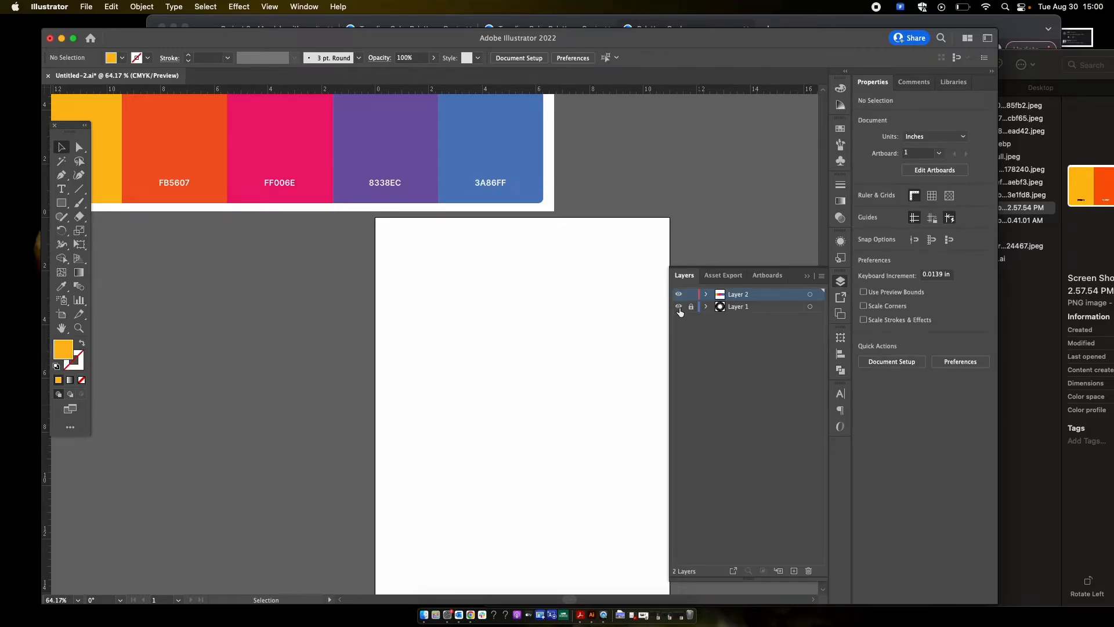
{"action": "left_click", "coordinate": [679, 307]}
{"action": "scroll", "coordinate": [576, 321], "scroll_direction": "up", "scroll_amount": 2}
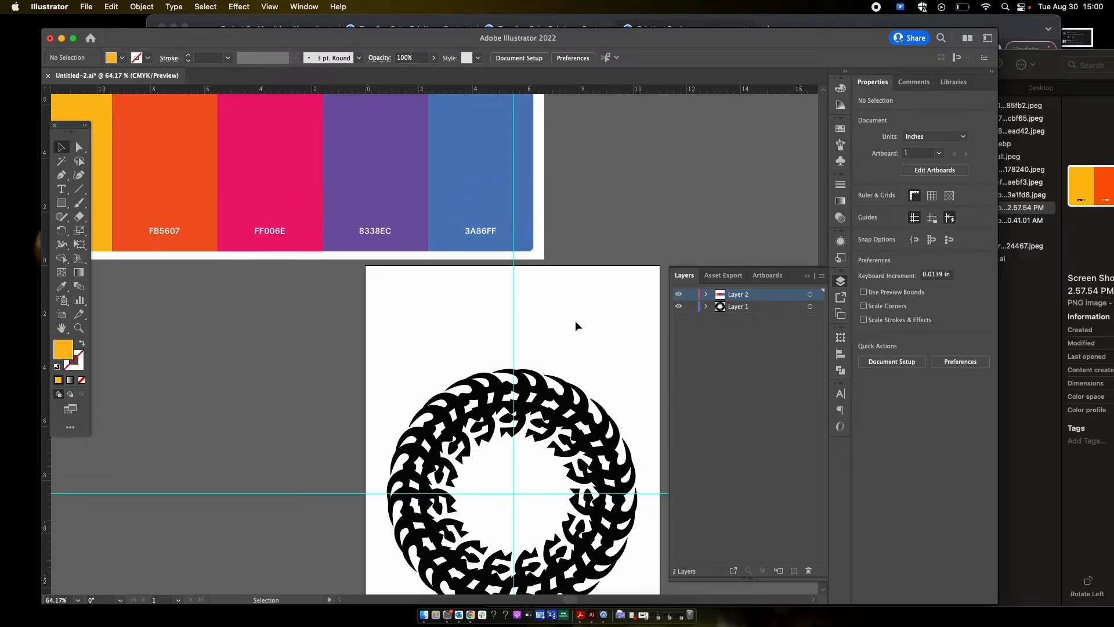
{"action": "scroll", "coordinate": [575, 320], "scroll_direction": "down", "scroll_amount": 3}
{"action": "left_click", "coordinate": [558, 394]}
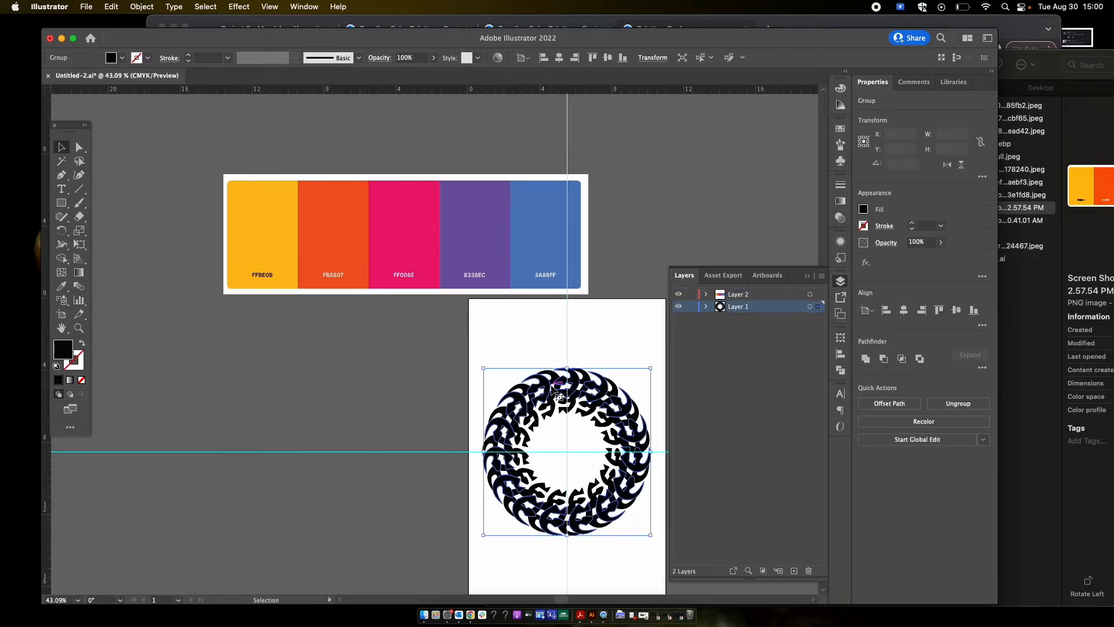
- Fill one of the mandala's black ring groups with the orange FB5607 swatch sampled from the palette image, and deselect it
{"action": "left_click", "coordinate": [550, 357]}
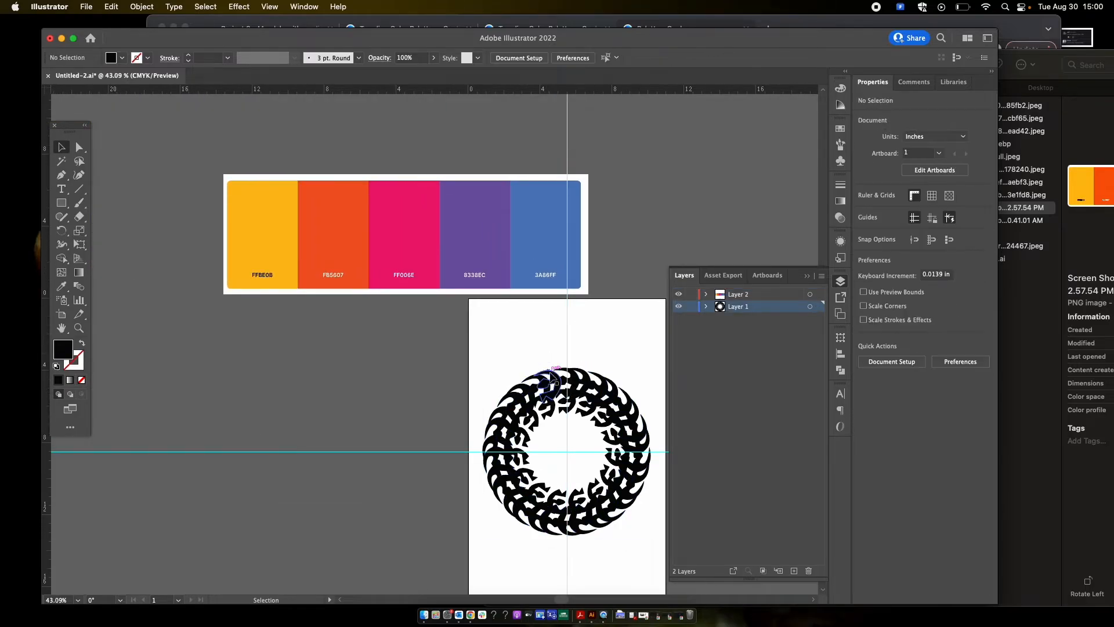
{"action": "left_click", "coordinate": [555, 385]}
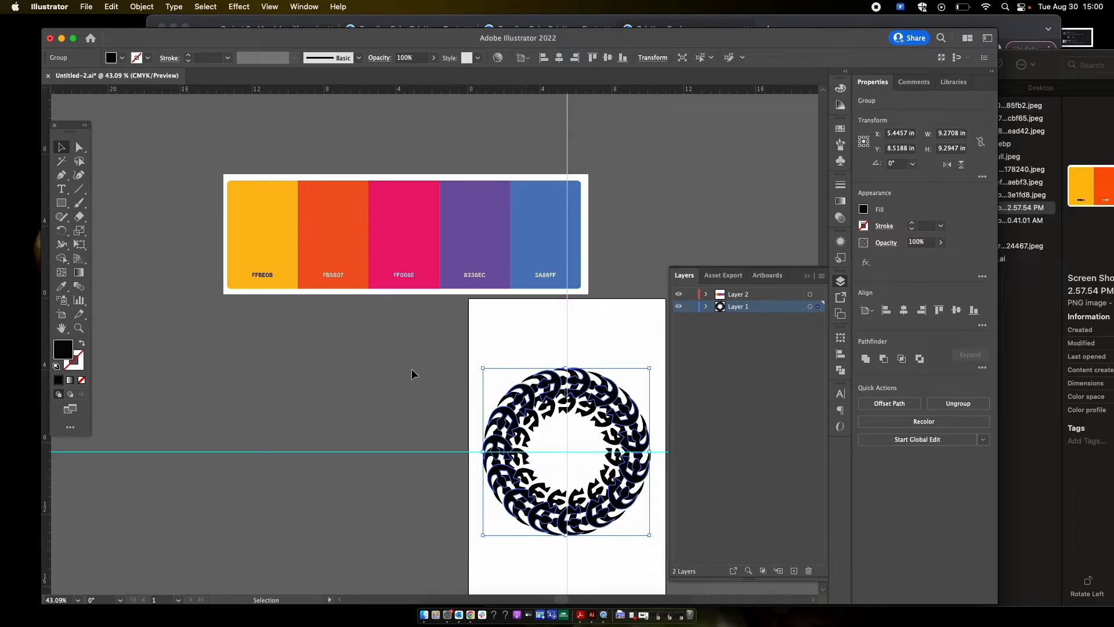
{"action": "key", "text": "i"}
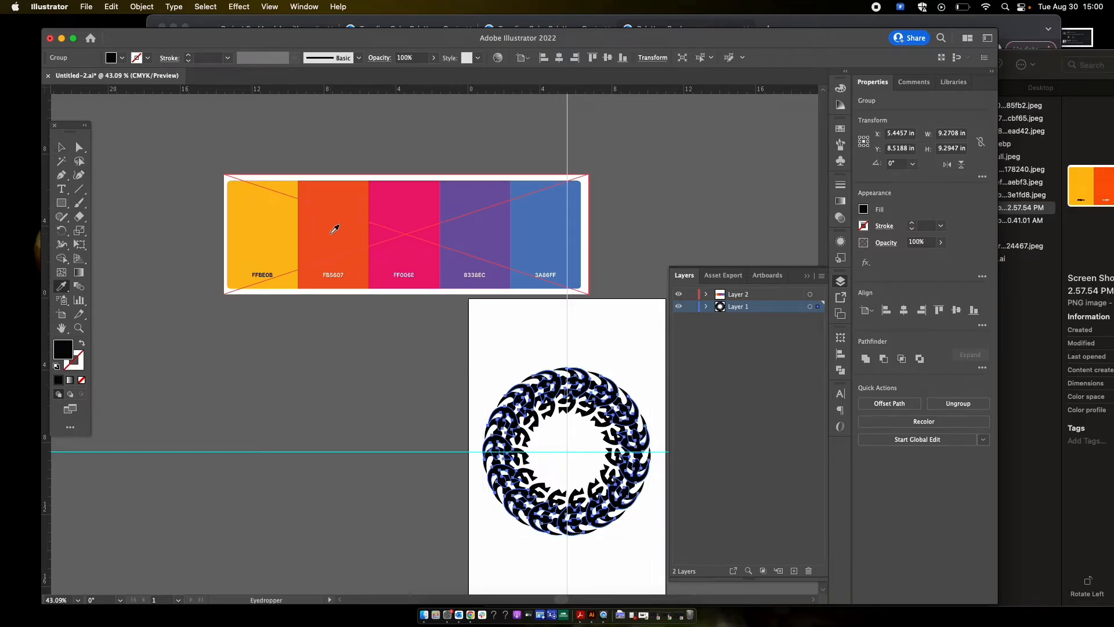
{"action": "left_click", "coordinate": [337, 227]}
{"action": "key", "text": "v"}
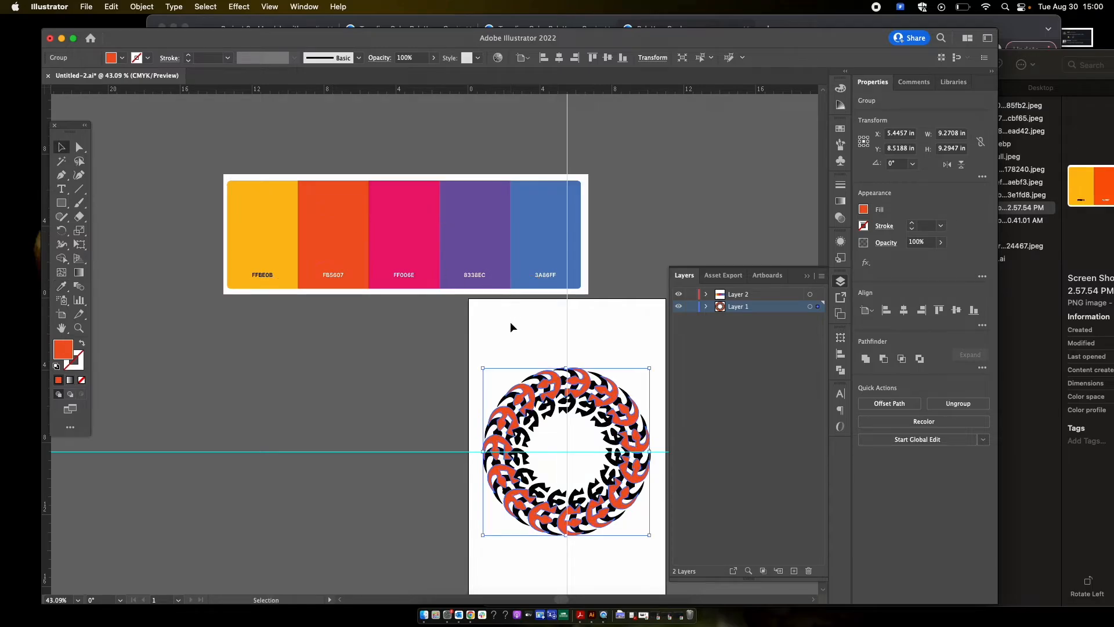
{"action": "left_click", "coordinate": [510, 322]}
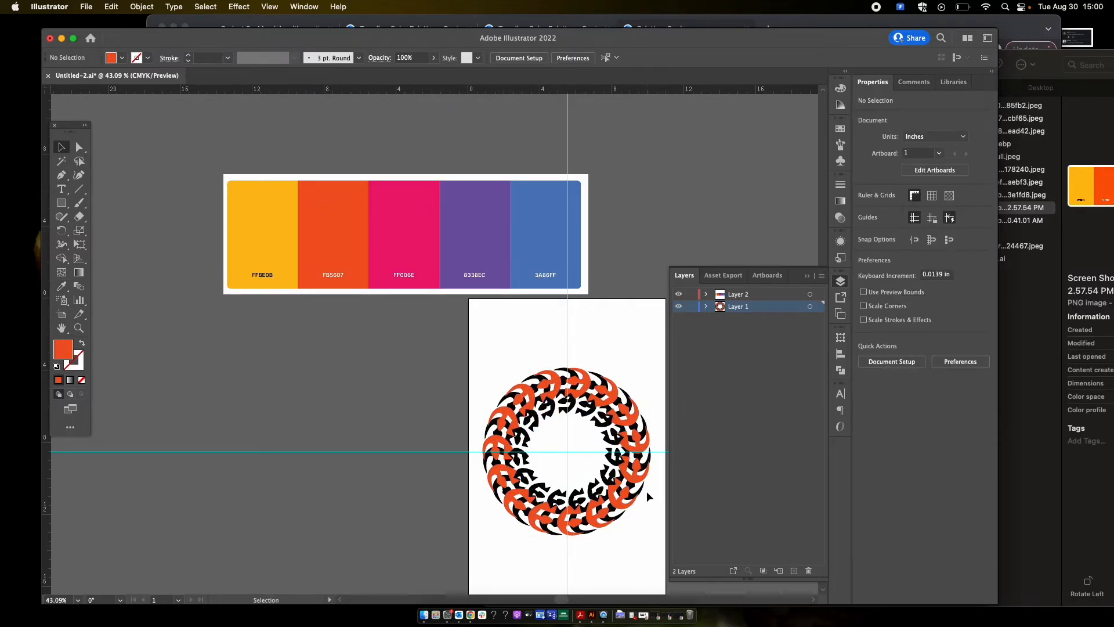
- Isolate the orange ring group and fill one shape near its top with the pink FF006E swatch using the Eyedropper, and exit isolation
{"action": "scroll", "coordinate": [566, 492], "scroll_direction": "up", "scroll_amount": 3}
{"action": "scroll", "coordinate": [502, 380], "scroll_direction": "up", "scroll_amount": 2}
{"action": "scroll", "coordinate": [502, 380], "scroll_direction": "right", "scroll_amount": 2}
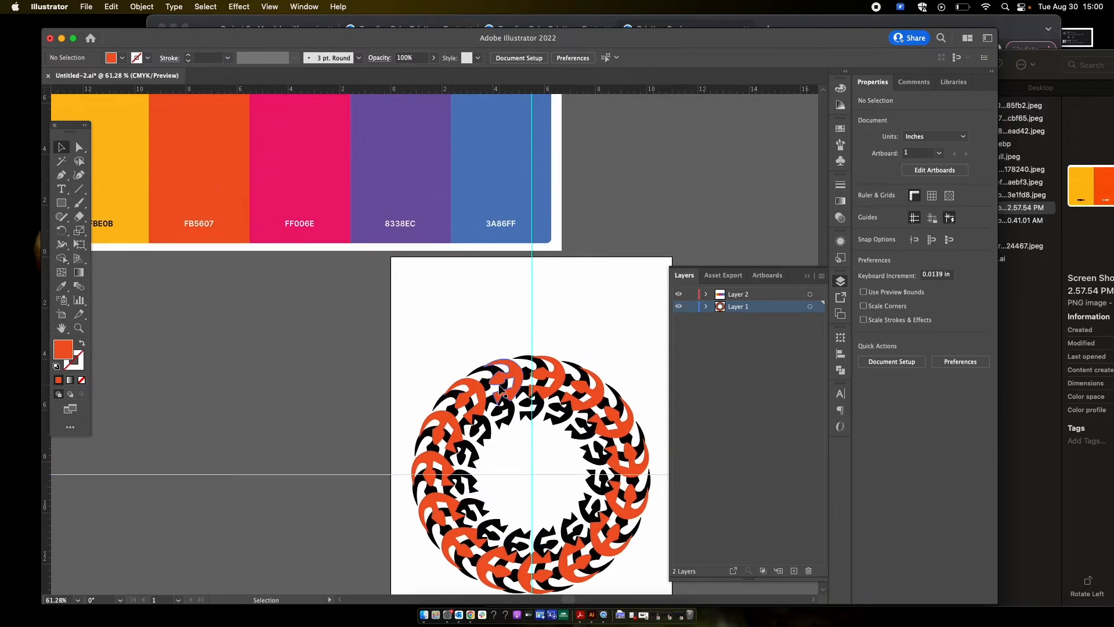
{"action": "scroll", "coordinate": [499, 388], "scroll_direction": "down", "scroll_amount": 3}
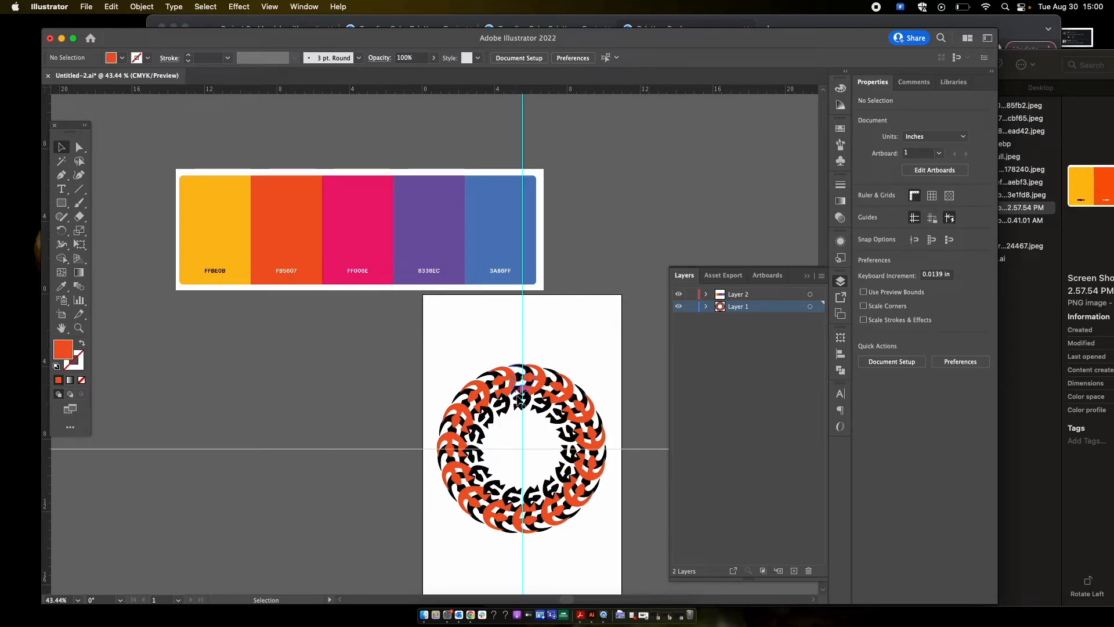
{"action": "double_click", "coordinate": [511, 382]}
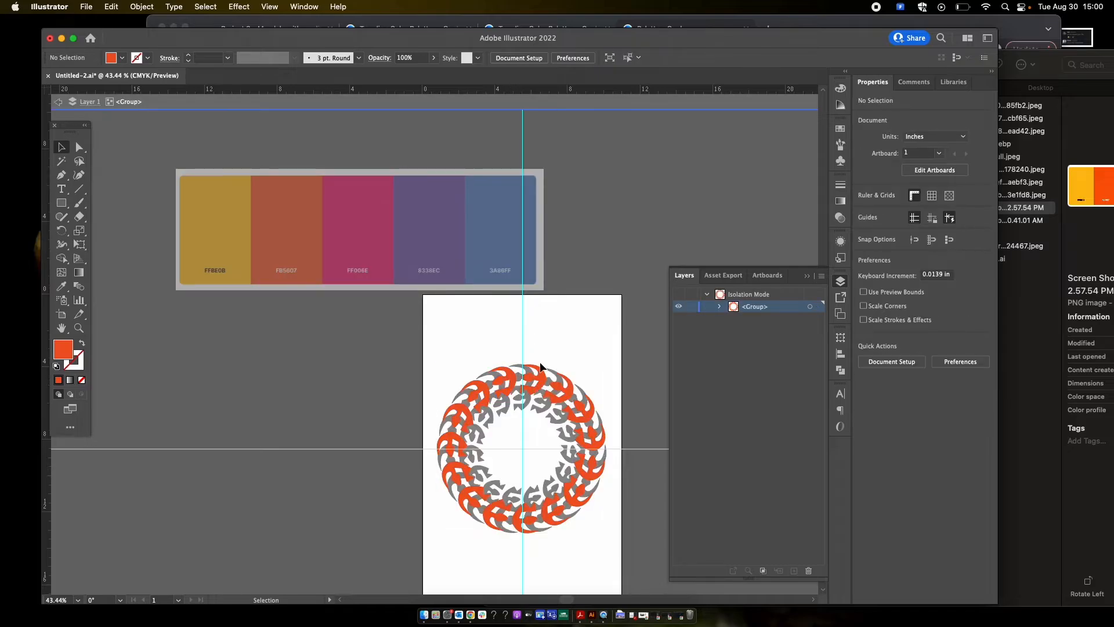
{"action": "left_click", "coordinate": [513, 380]}
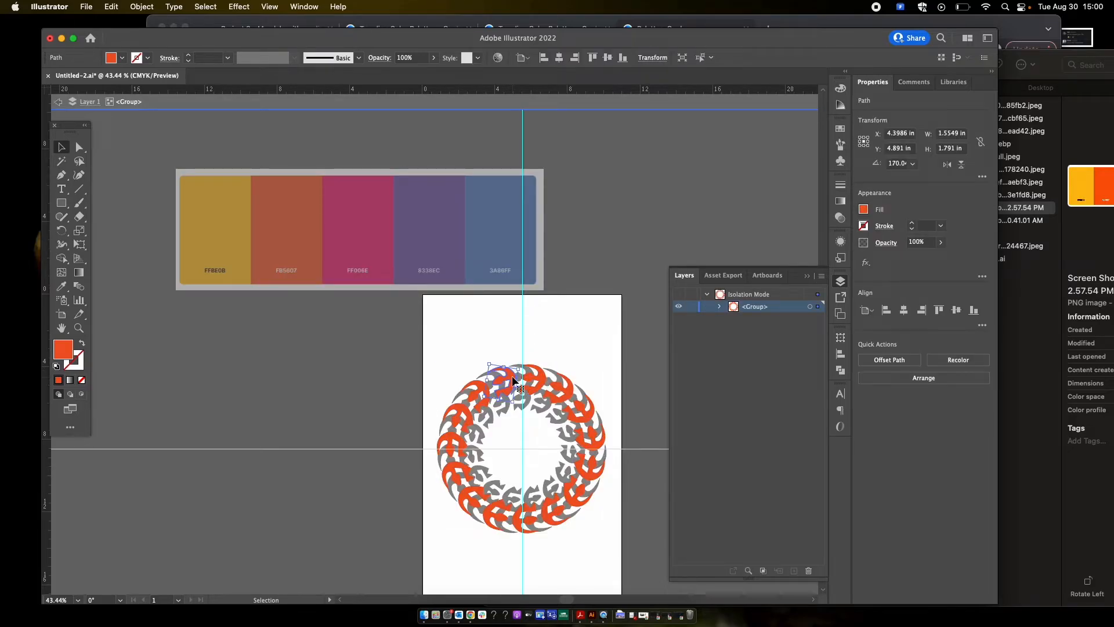
{"action": "key", "text": "i"}
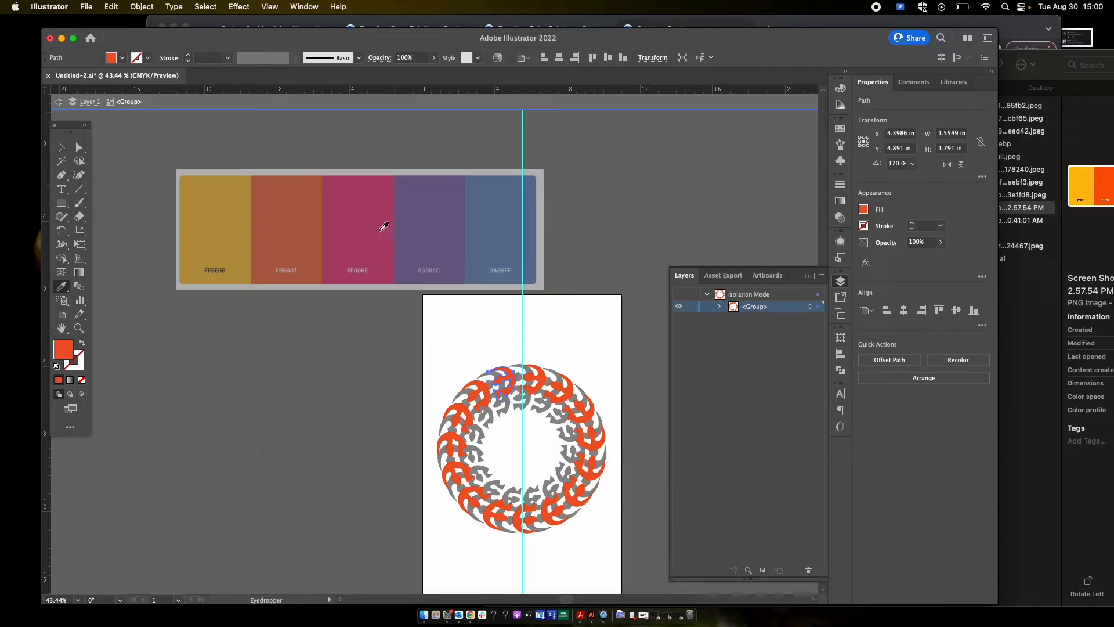
{"action": "left_click", "coordinate": [366, 220]}
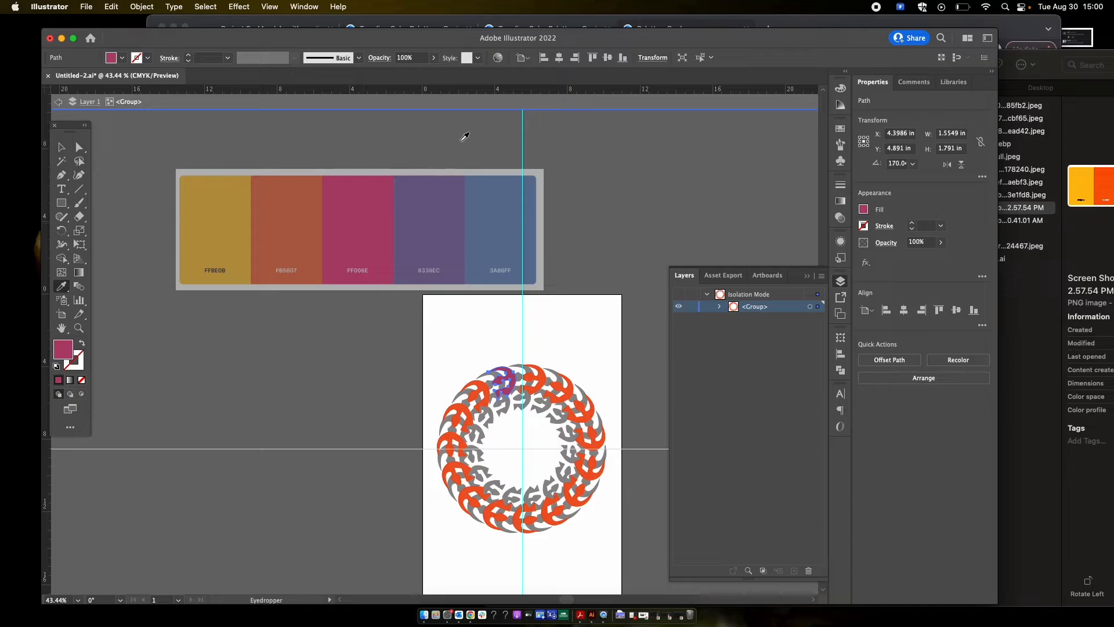
{"action": "key", "text": "v"}
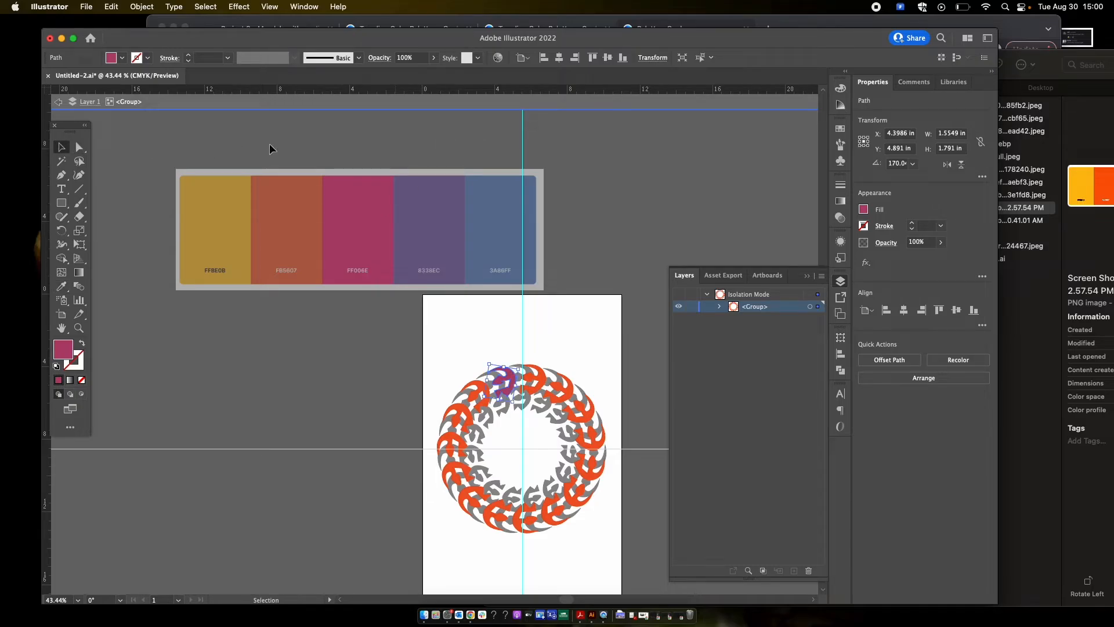
{"action": "double_click", "coordinate": [377, 132]}
{"action": "scroll", "coordinate": [519, 391], "scroll_direction": "up", "scroll_amount": 5}
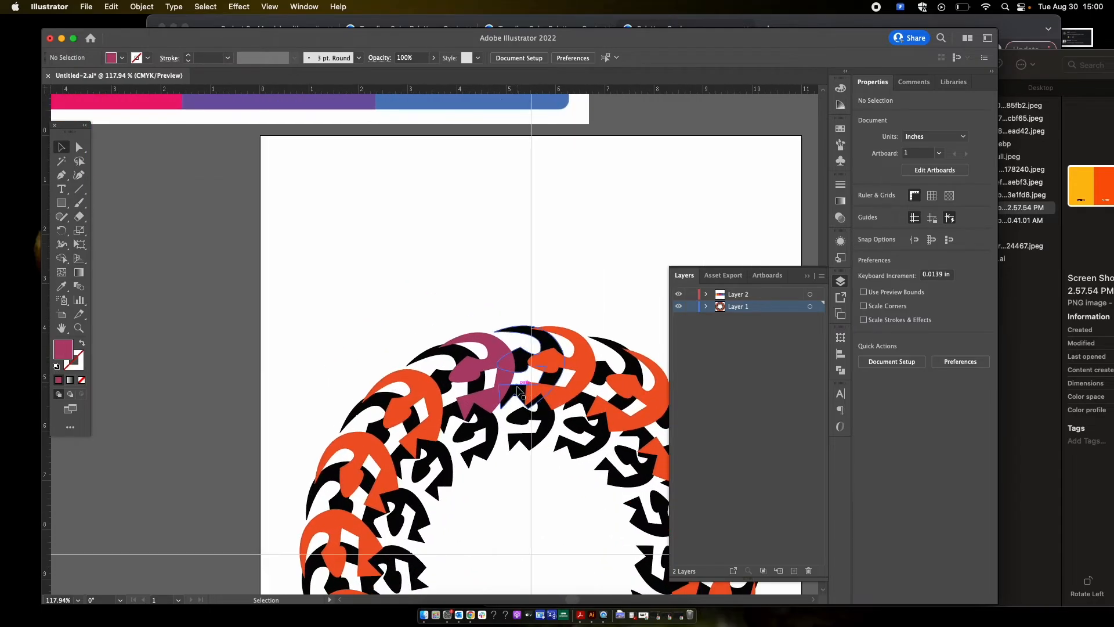
{"action": "scroll", "coordinate": [493, 380], "scroll_direction": "down", "scroll_amount": 3}
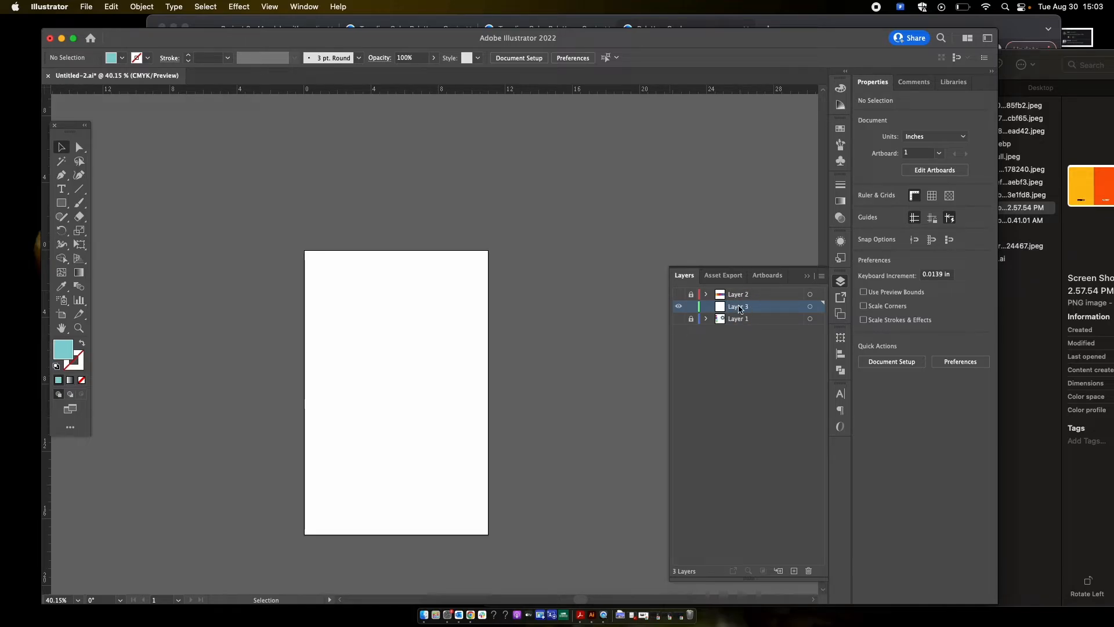
- Move Layer 3 below Layer 1 in the layer order
{"action": "left_click_drag", "start_coordinate": [740, 309], "coordinate": [739, 328]}
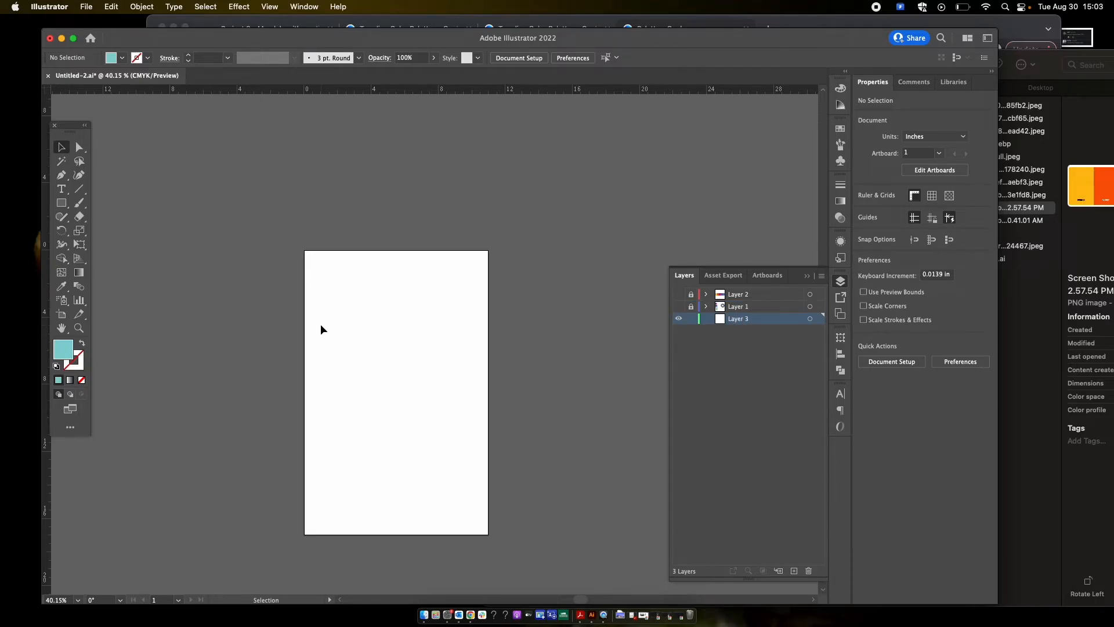
{"action": "scroll", "coordinate": [290, 331], "scroll_direction": "up", "scroll_amount": 4}
{"action": "scroll", "coordinate": [288, 331], "scroll_direction": "left", "scroll_amount": 2}
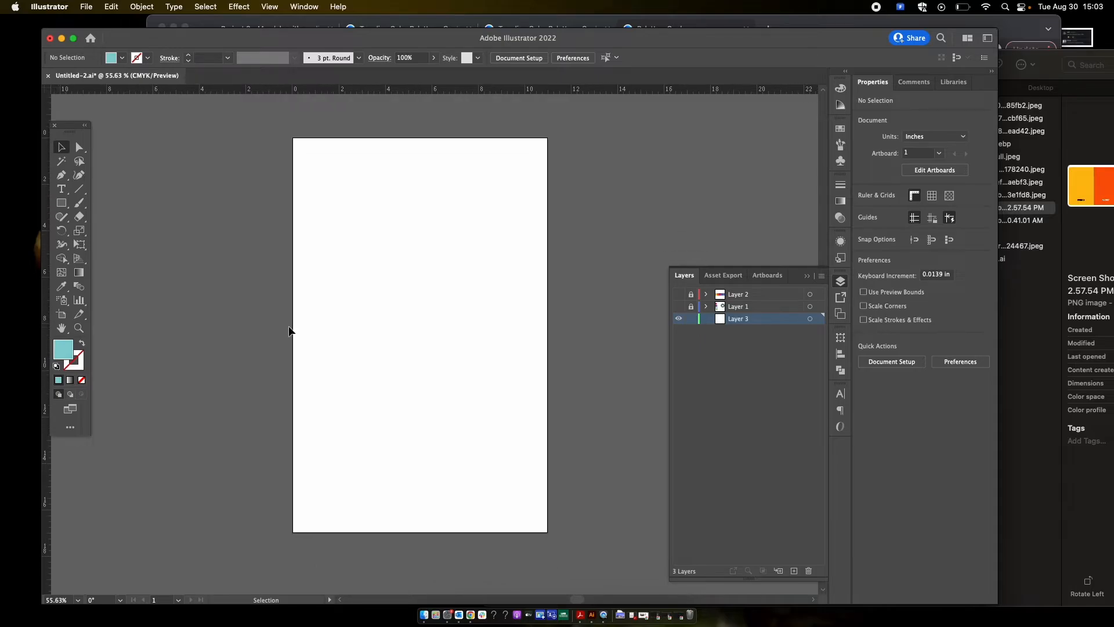
- Create a rectangle 11 in wide and 17 in high on Layer 3
{"action": "left_click", "coordinate": [61, 203]}
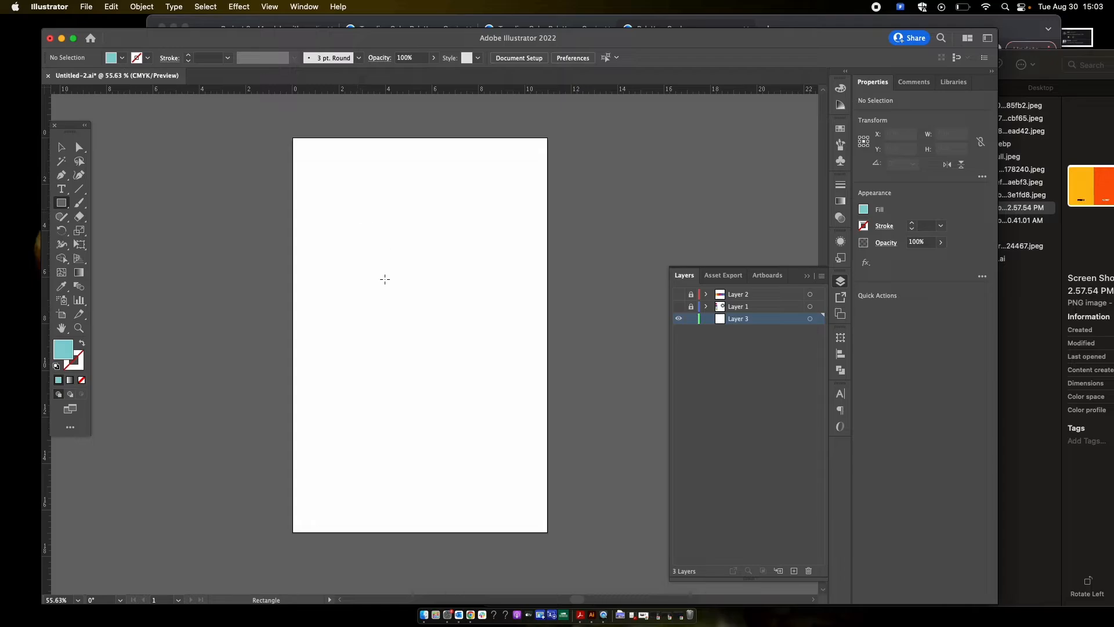
{"action": "left_click", "coordinate": [409, 253]}
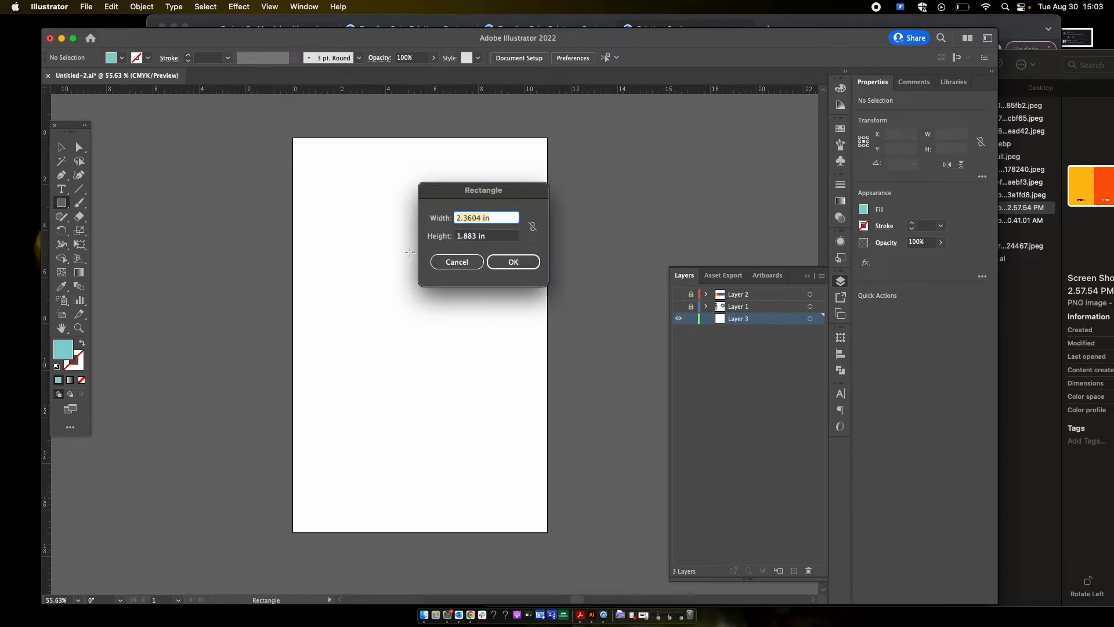
{"action": "type", "text": "11"}
{"action": "key", "text": "Tab"}
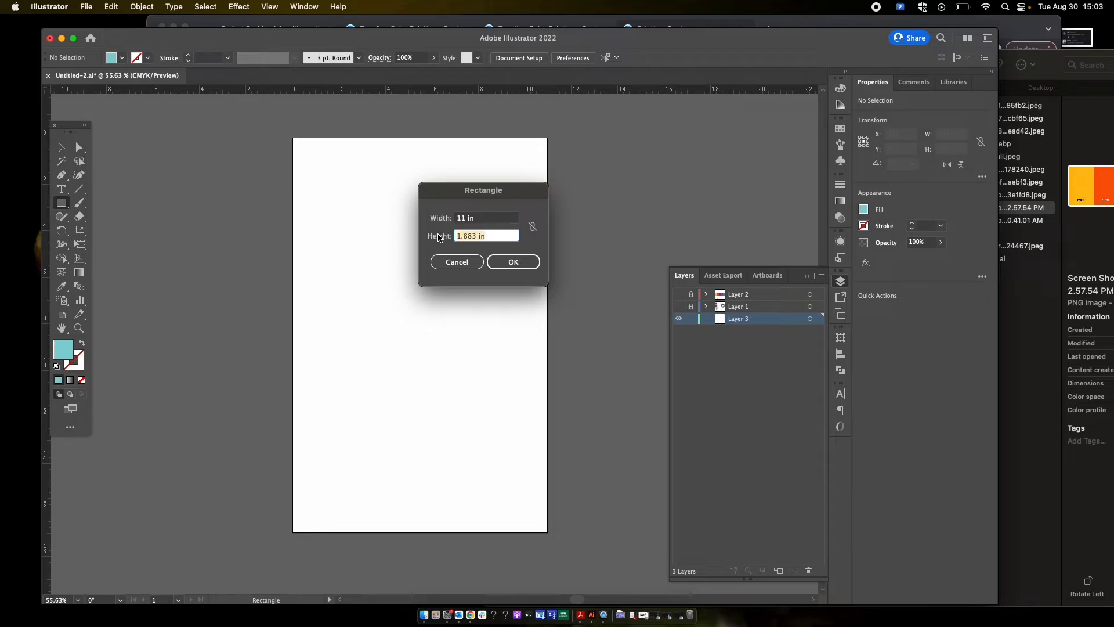
{"action": "type", "text": "17"}
{"action": "left_click", "coordinate": [517, 260]}
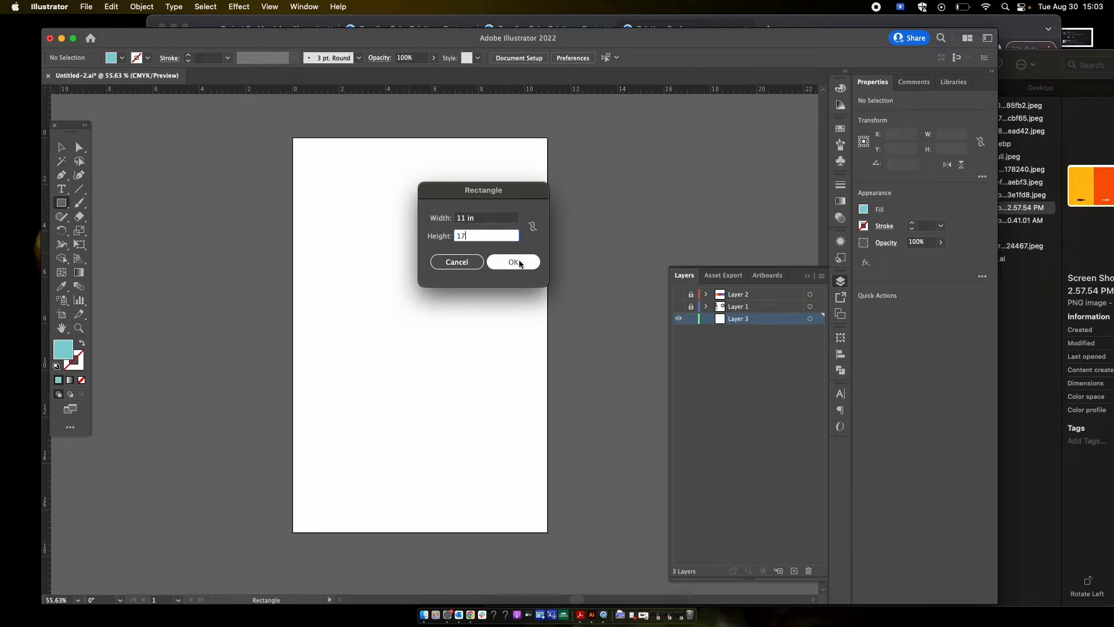
{"action": "key", "text": "v"}
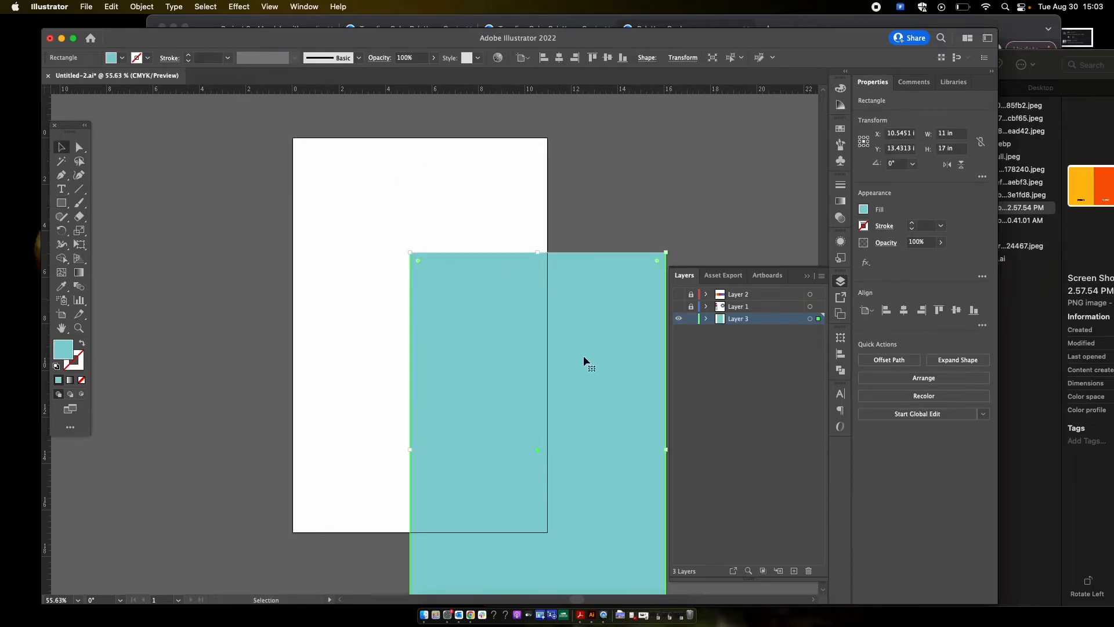
- Center the rectangle horizontally and vertically on the artboard, and reselect it with the Gradient tool activated
{"action": "left_click_drag", "start_coordinate": [584, 355], "coordinate": [555, 301]}
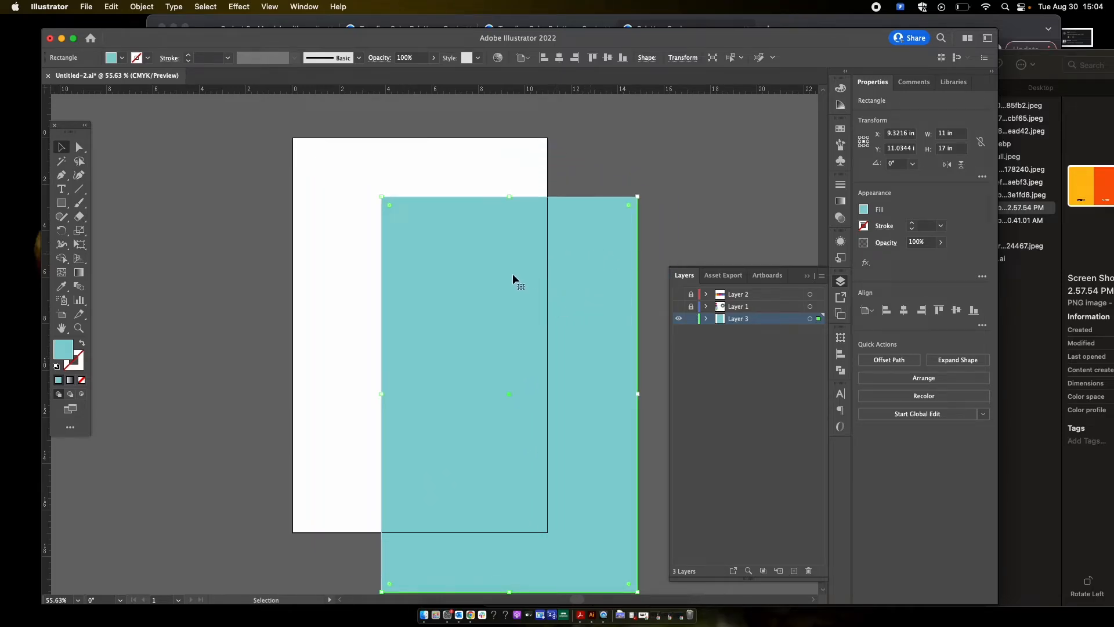
{"action": "left_click", "coordinate": [904, 309]}
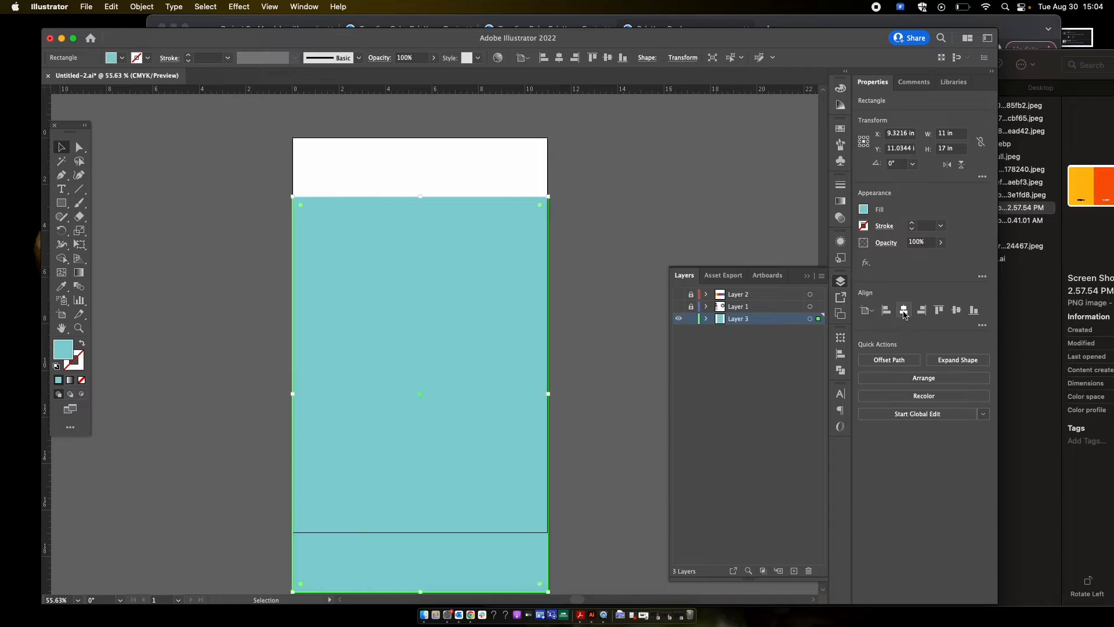
{"action": "left_click", "coordinate": [957, 315]}
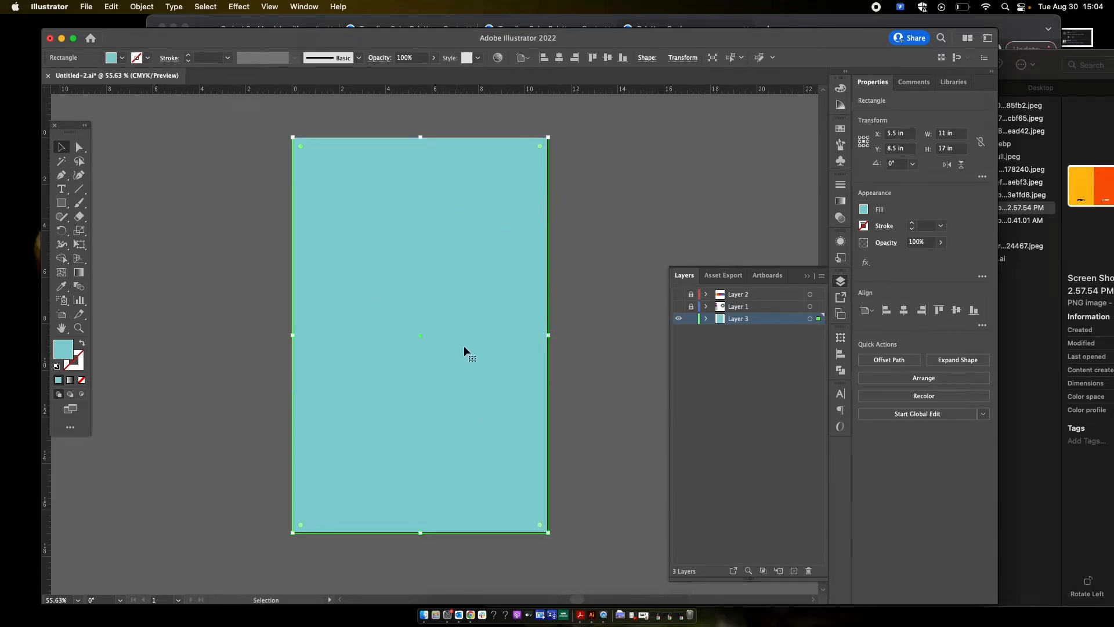
{"action": "left_click", "coordinate": [627, 286]}
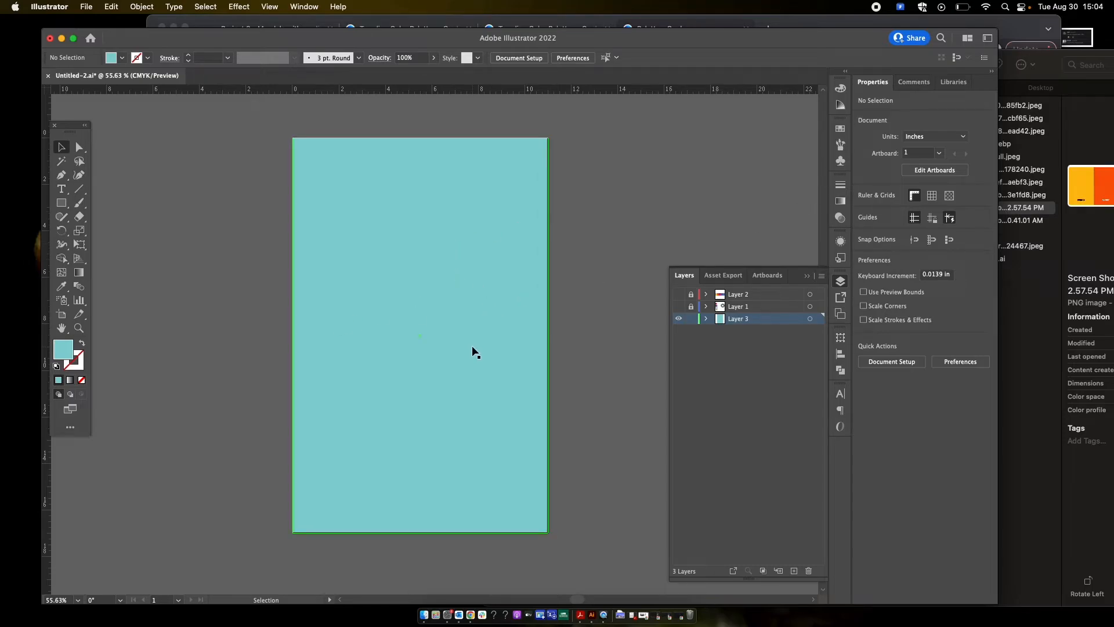
{"action": "left_click", "coordinate": [446, 269]}
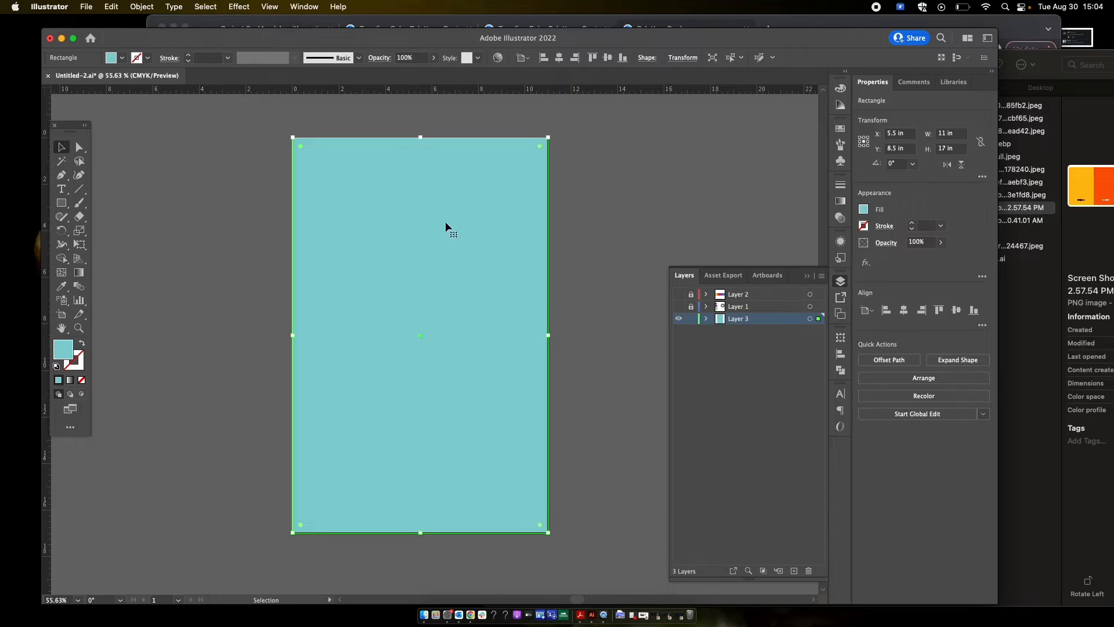
{"action": "key", "text": "g"}
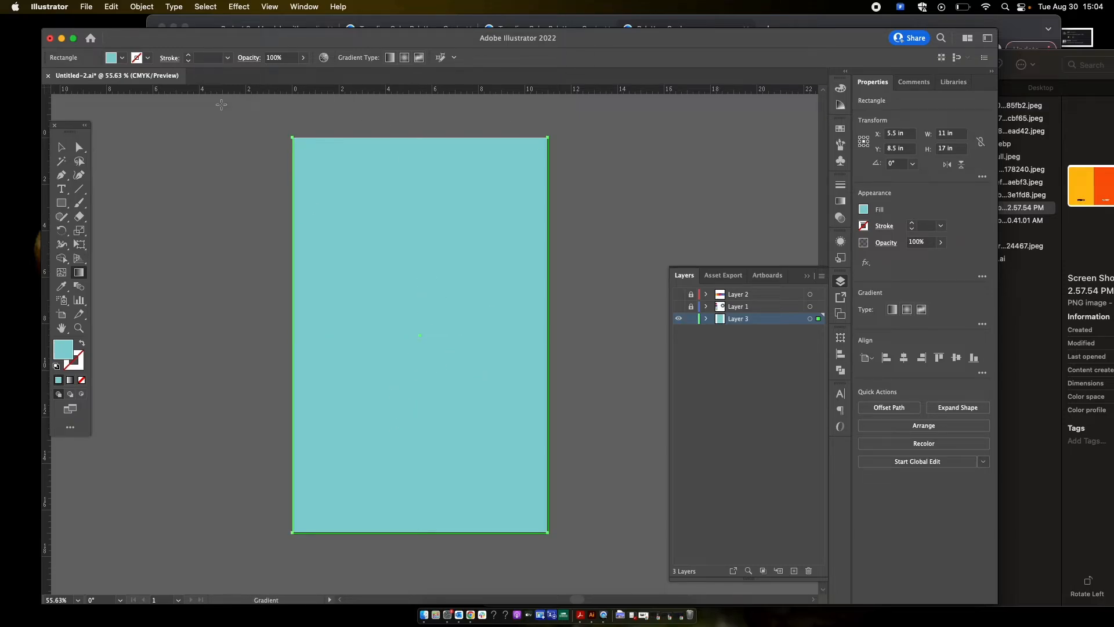
{"action": "key", "text": "v"}
{"action": "left_click", "coordinate": [123, 59]}
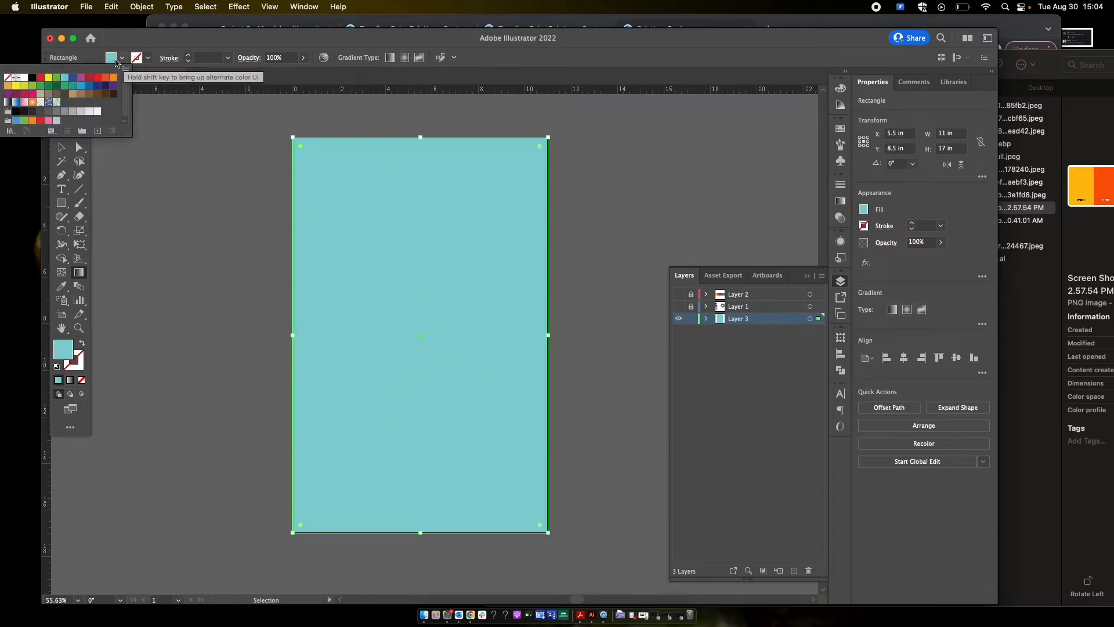
{"action": "left_click", "coordinate": [149, 44]}
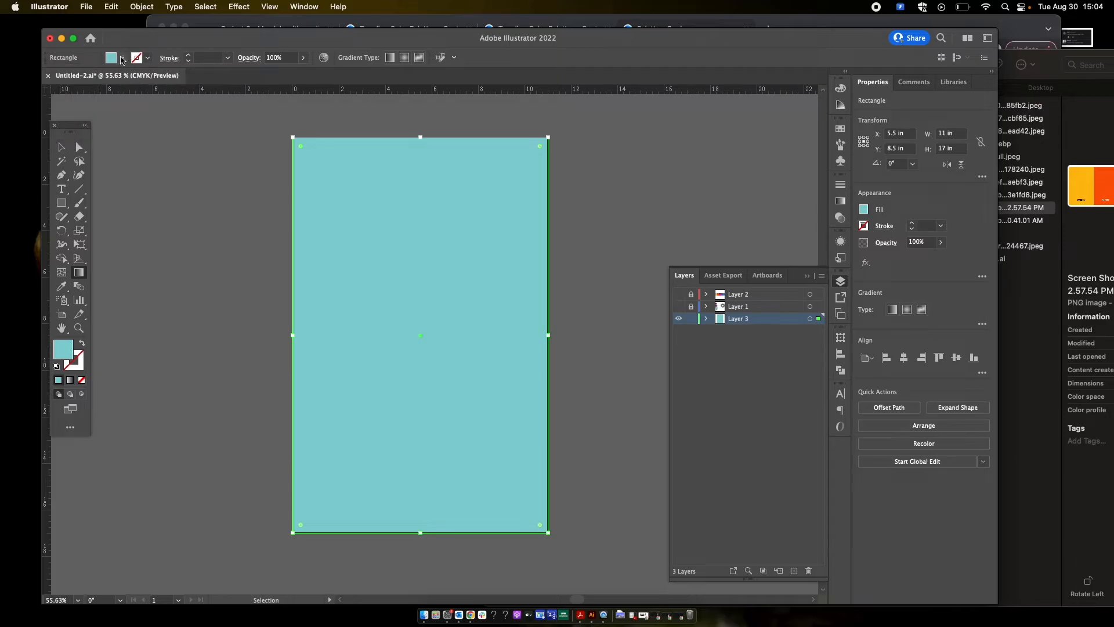
{"action": "left_click", "coordinate": [122, 59]}
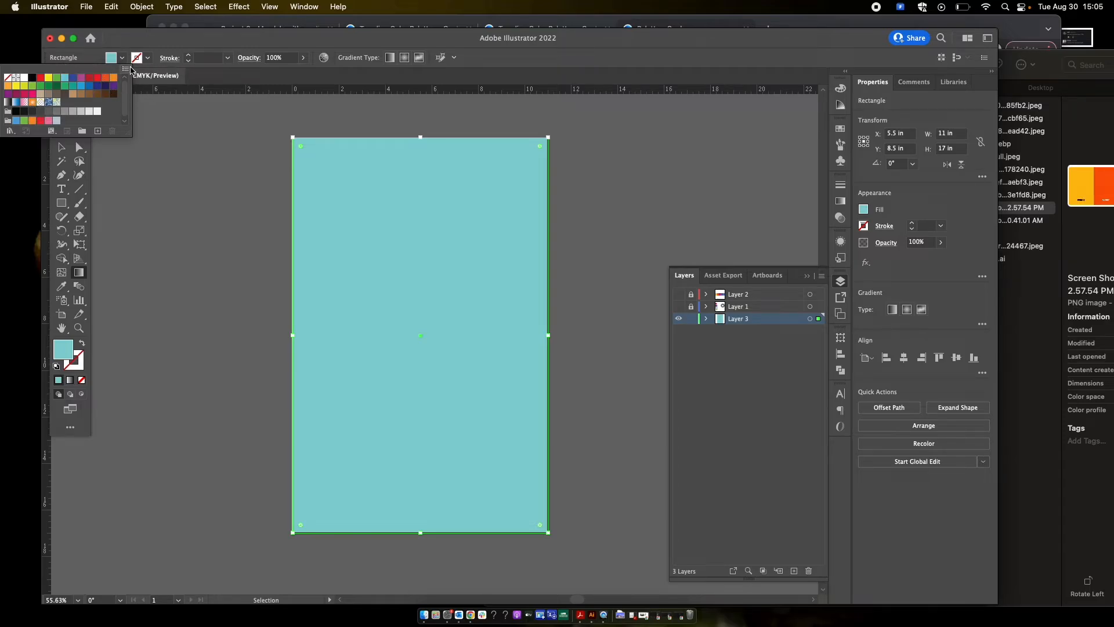
{"action": "left_click", "coordinate": [181, 39]}
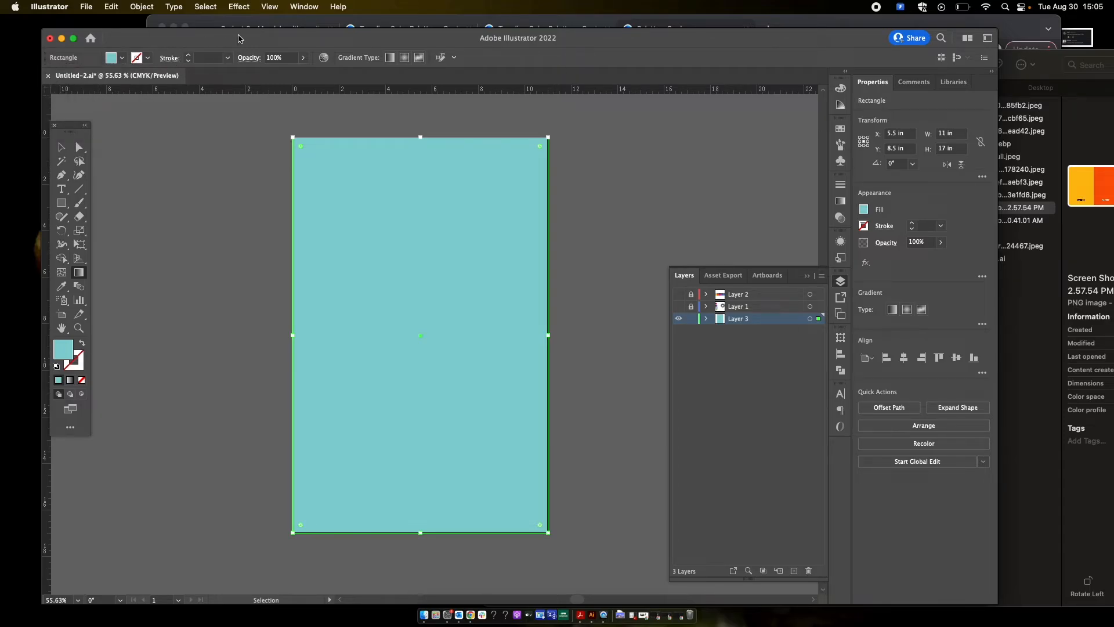
- Move the program window away from the screen edge and fill the background rectangle with the pink-to-white linear gradient swatch
{"action": "left_click_drag", "start_coordinate": [181, 39], "coordinate": [297, 41]}
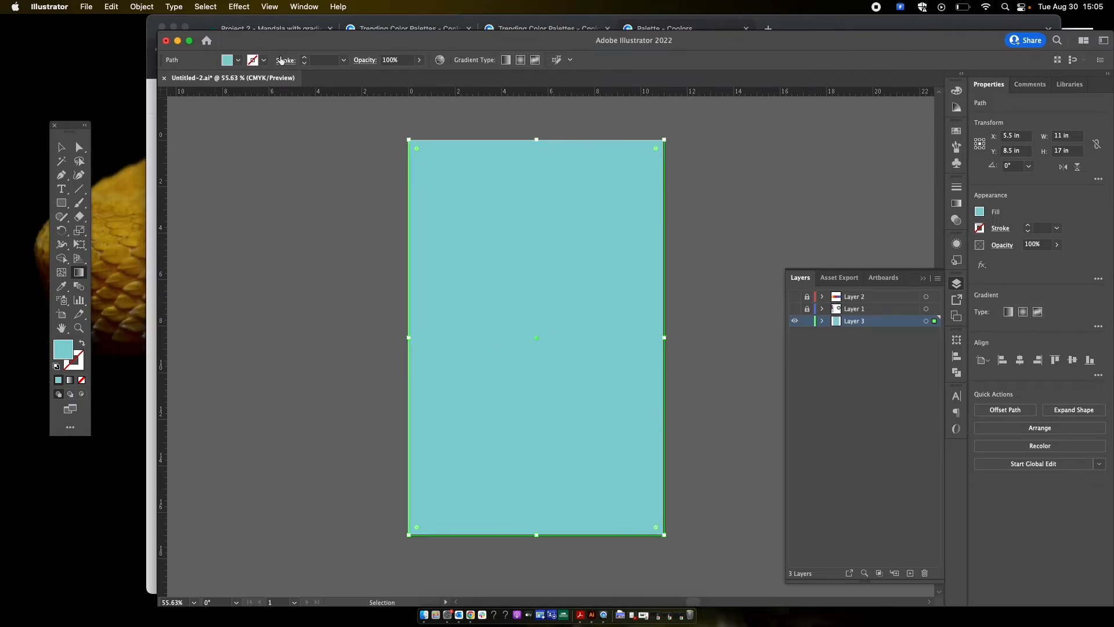
{"action": "left_click", "coordinate": [238, 62]}
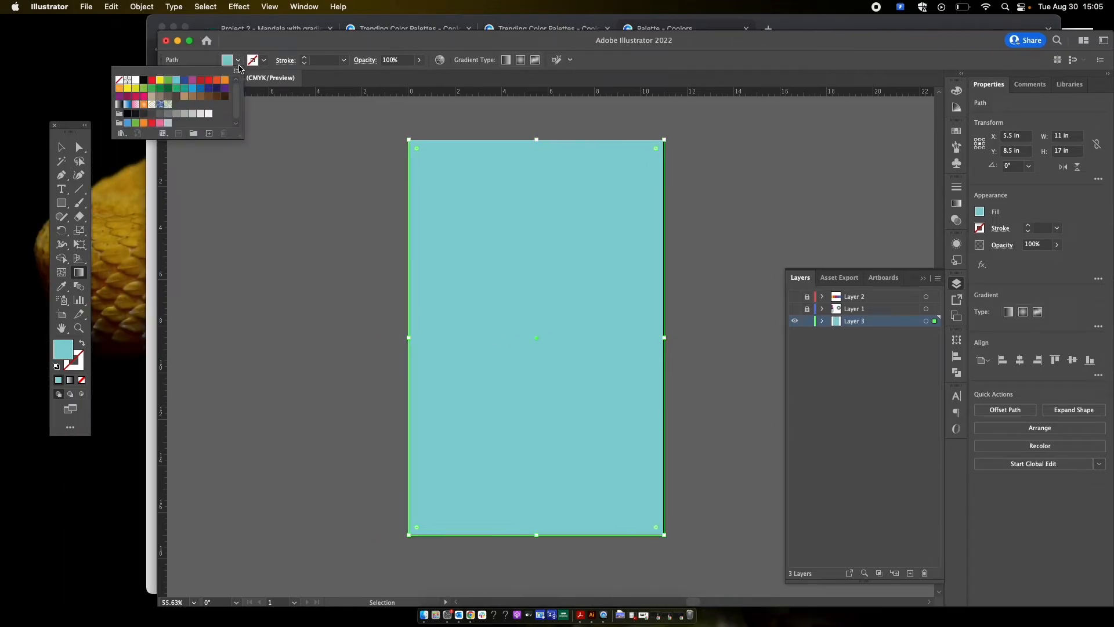
{"action": "left_click", "coordinate": [135, 106]}
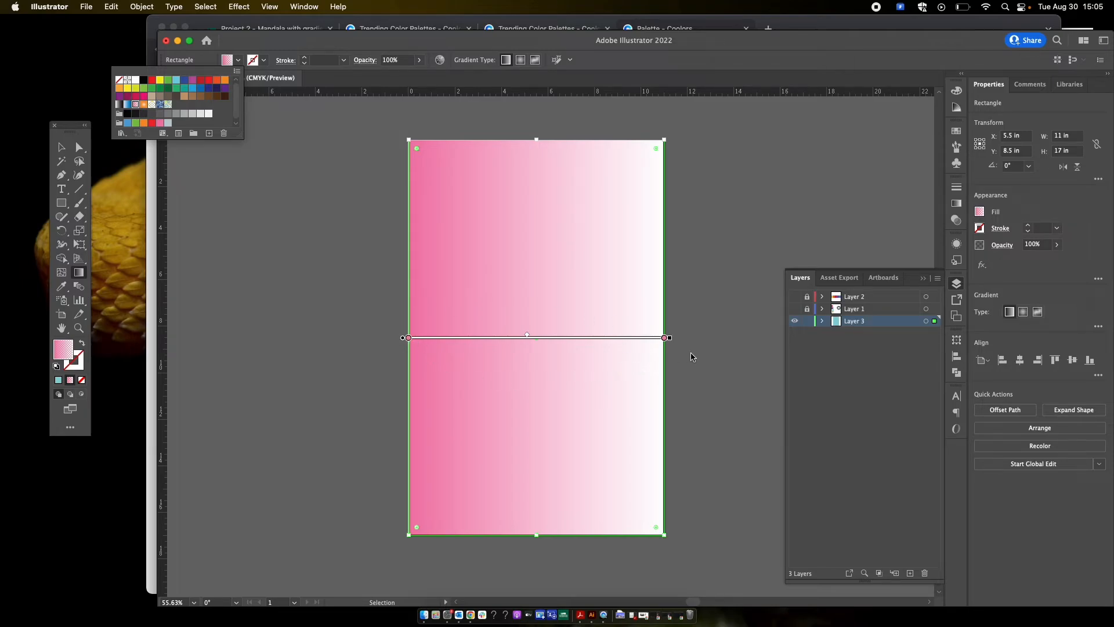
{"action": "left_click", "coordinate": [569, 327]}
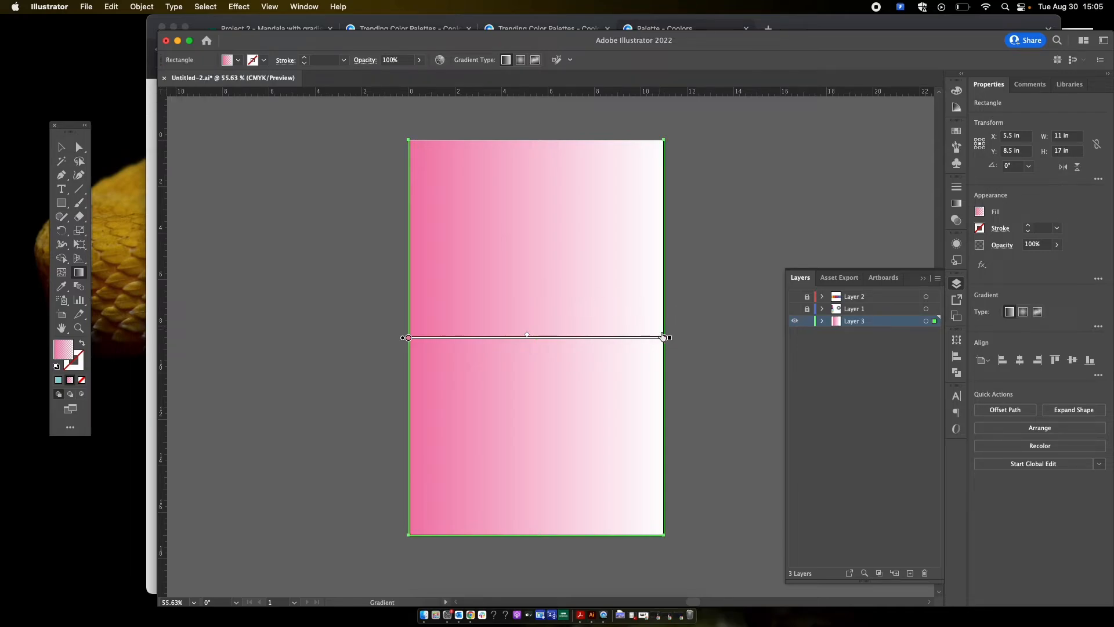
- Redraw the background's linear gradient diagonally at about 42°, from the lower left to beyond the rectangle's upper-right edge
{"action": "mouse_move", "coordinate": [670, 338]}
{"action": "left_mouse_down"}
{"action": "mouse_move", "coordinate": [630, 342]}
{"action": "mouse_move", "coordinate": [612, 306]}
{"action": "mouse_move", "coordinate": [485, 367]}
{"action": "mouse_move", "coordinate": [736, 338]}
{"action": "mouse_move", "coordinate": [524, 368]}
{"action": "mouse_move", "coordinate": [724, 341]}
{"action": "mouse_move", "coordinate": [543, 354]}
{"action": "mouse_move", "coordinate": [731, 338]}
{"action": "mouse_move", "coordinate": [627, 343]}
{"action": "mouse_move", "coordinate": [656, 351]}
{"action": "mouse_move", "coordinate": [644, 341]}
{"action": "mouse_move", "coordinate": [656, 340]}
{"action": "mouse_move", "coordinate": [617, 343]}
{"action": "mouse_move", "coordinate": [564, 370]}
{"action": "mouse_move", "coordinate": [705, 360]}
{"action": "mouse_move", "coordinate": [662, 343]}
{"action": "mouse_move", "coordinate": [430, 367]}
{"action": "mouse_move", "coordinate": [793, 343]}
{"action": "mouse_move", "coordinate": [498, 374]}
{"action": "mouse_move", "coordinate": [738, 352]}
{"action": "mouse_move", "coordinate": [709, 351]}
{"action": "left_mouse_up"}
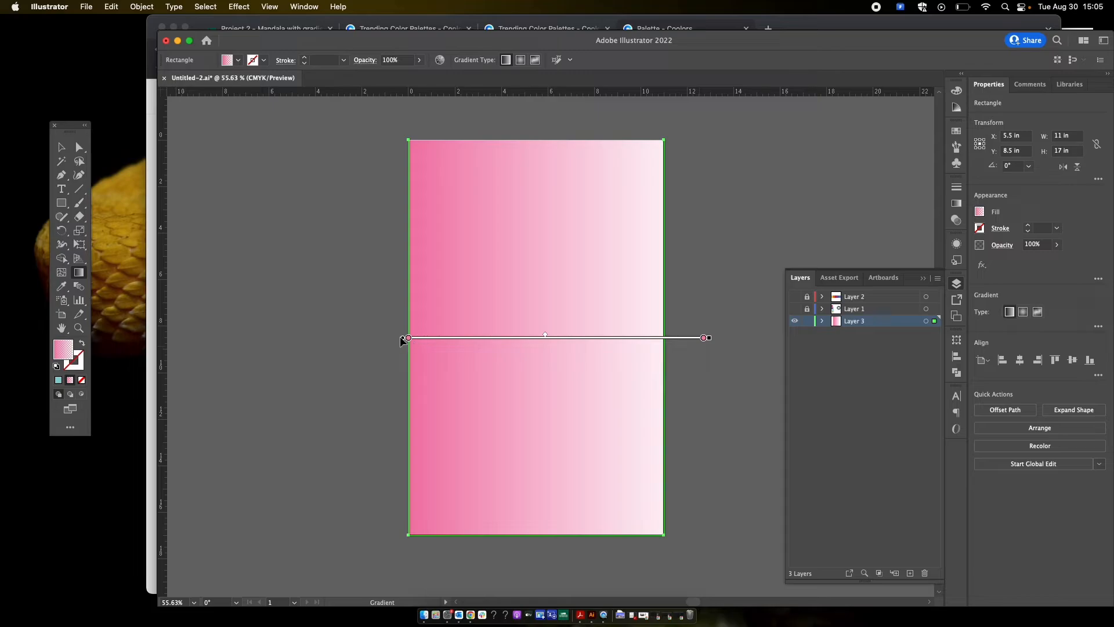
{"action": "mouse_move", "coordinate": [409, 337]}
{"action": "left_mouse_down"}
{"action": "mouse_move", "coordinate": [572, 328]}
{"action": "mouse_move", "coordinate": [430, 338]}
{"action": "mouse_move", "coordinate": [435, 329]}
{"action": "mouse_move", "coordinate": [471, 339]}
{"action": "mouse_move", "coordinate": [433, 337]}
{"action": "mouse_move", "coordinate": [505, 313]}
{"action": "mouse_move", "coordinate": [479, 355]}
{"action": "mouse_move", "coordinate": [413, 348]}
{"action": "mouse_move", "coordinate": [584, 339]}
{"action": "mouse_move", "coordinate": [432, 319]}
{"action": "left_mouse_up"}
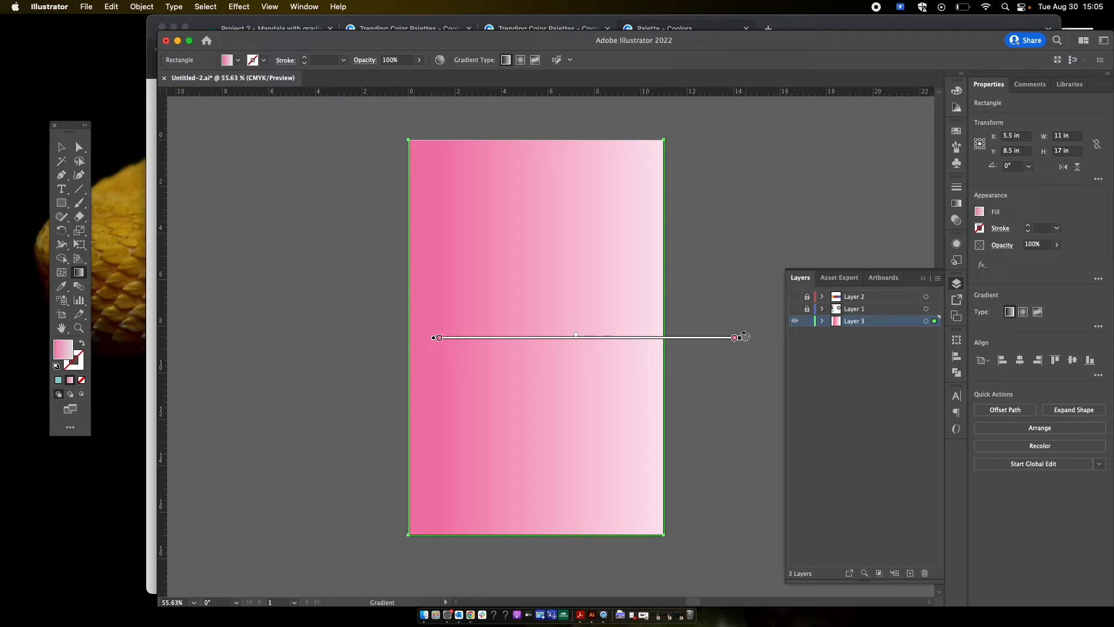
{"action": "mouse_move", "coordinate": [744, 336]}
{"action": "left_mouse_down"}
{"action": "mouse_move", "coordinate": [711, 238]}
{"action": "mouse_move", "coordinate": [548, 218]}
{"action": "mouse_move", "coordinate": [411, 306]}
{"action": "mouse_move", "coordinate": [480, 298]}
{"action": "left_mouse_up"}
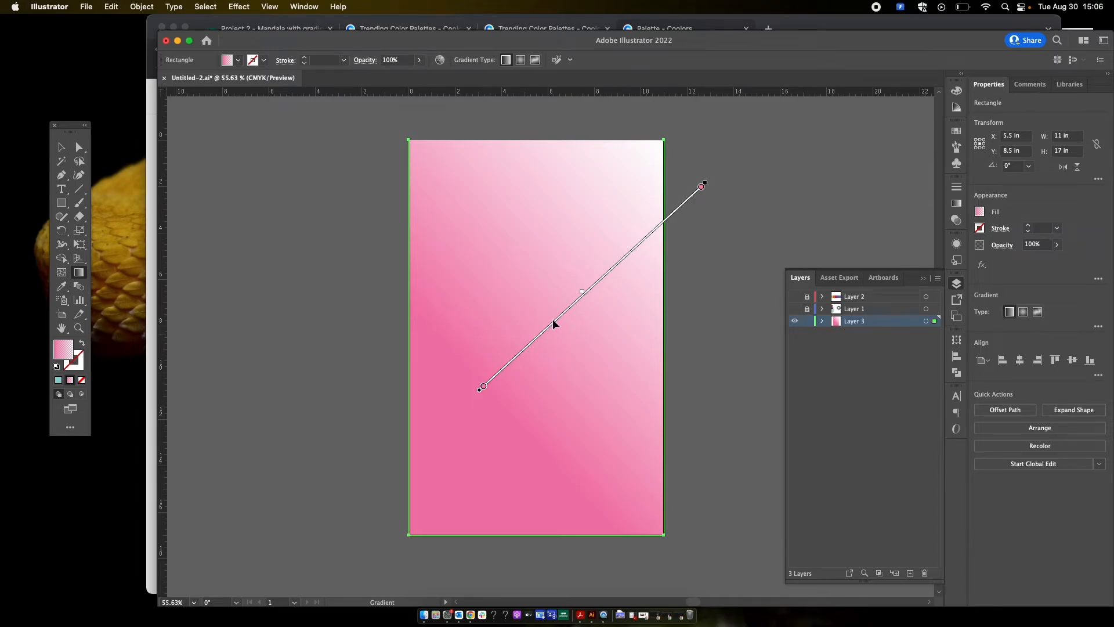
{"action": "mouse_move", "coordinate": [554, 319]}
{"action": "left_mouse_down"}
{"action": "mouse_move", "coordinate": [633, 275]}
{"action": "mouse_move", "coordinate": [630, 363]}
{"action": "mouse_move", "coordinate": [552, 350]}
{"action": "mouse_move", "coordinate": [550, 277]}
{"action": "mouse_move", "coordinate": [611, 261]}
{"action": "mouse_move", "coordinate": [589, 341]}
{"action": "mouse_move", "coordinate": [557, 338]}
{"action": "mouse_move", "coordinate": [592, 333]}
{"action": "mouse_move", "coordinate": [565, 330]}
{"action": "mouse_move", "coordinate": [584, 356]}
{"action": "mouse_move", "coordinate": [556, 319]}
{"action": "left_mouse_up"}
{"action": "left_click_drag", "start_coordinate": [707, 183], "coordinate": [768, 142]}
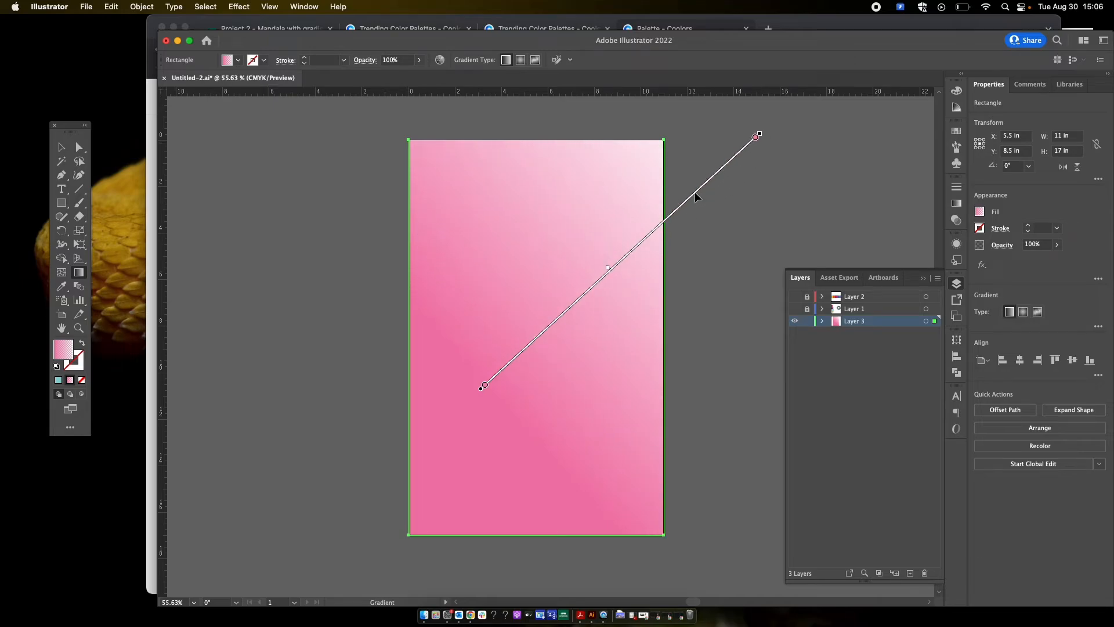
{"action": "mouse_move", "coordinate": [695, 197]}
{"action": "left_mouse_down"}
{"action": "mouse_move", "coordinate": [605, 328]}
{"action": "mouse_move", "coordinate": [699, 216]}
{"action": "left_mouse_up"}
{"action": "left_click_drag", "start_coordinate": [740, 152], "coordinate": [789, 135]}
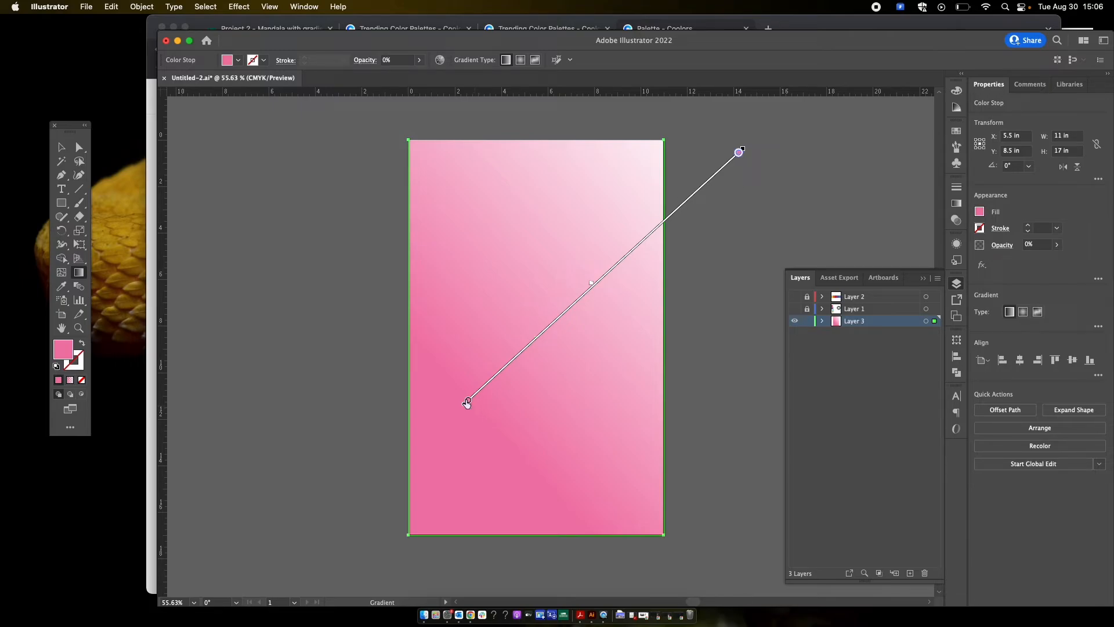
- Change the gradient's starting color stop at the lower left to the yellow swatch
{"action": "double_click", "coordinate": [468, 402]}
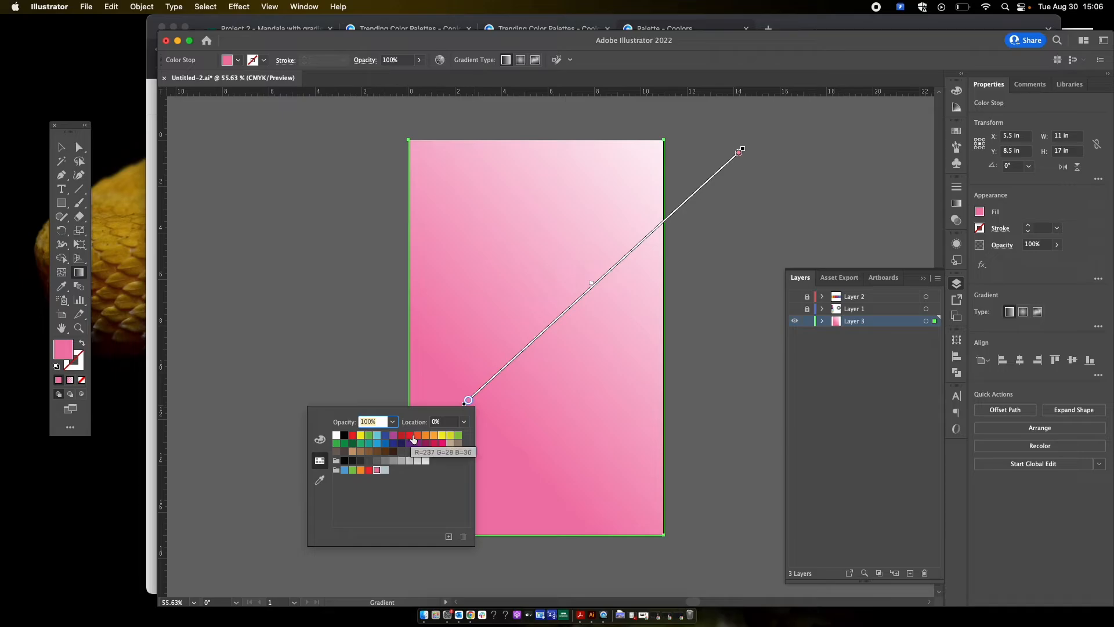
{"action": "left_click", "coordinate": [442, 436]}
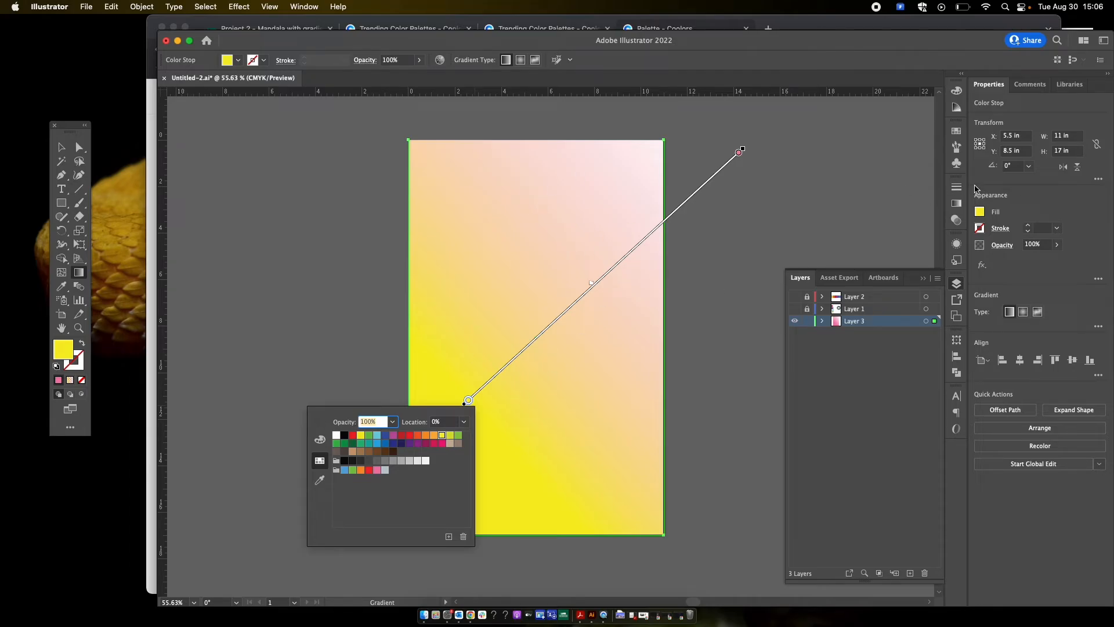
{"action": "left_click", "coordinate": [304, 6]}
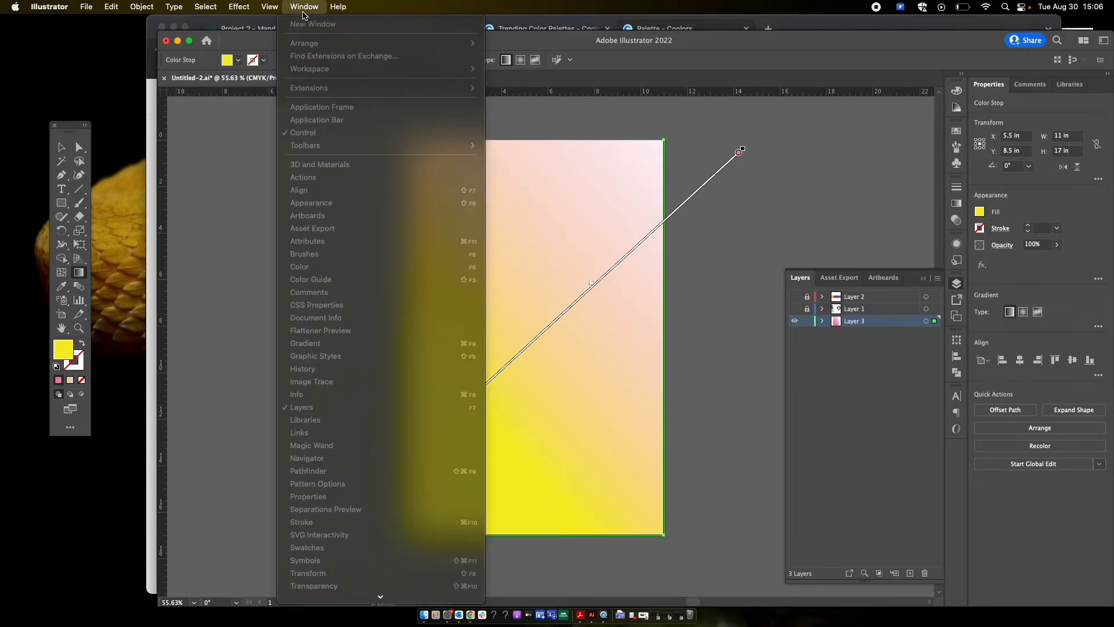
{"action": "left_click", "coordinate": [709, 186]}
{"action": "key", "text": "v"}
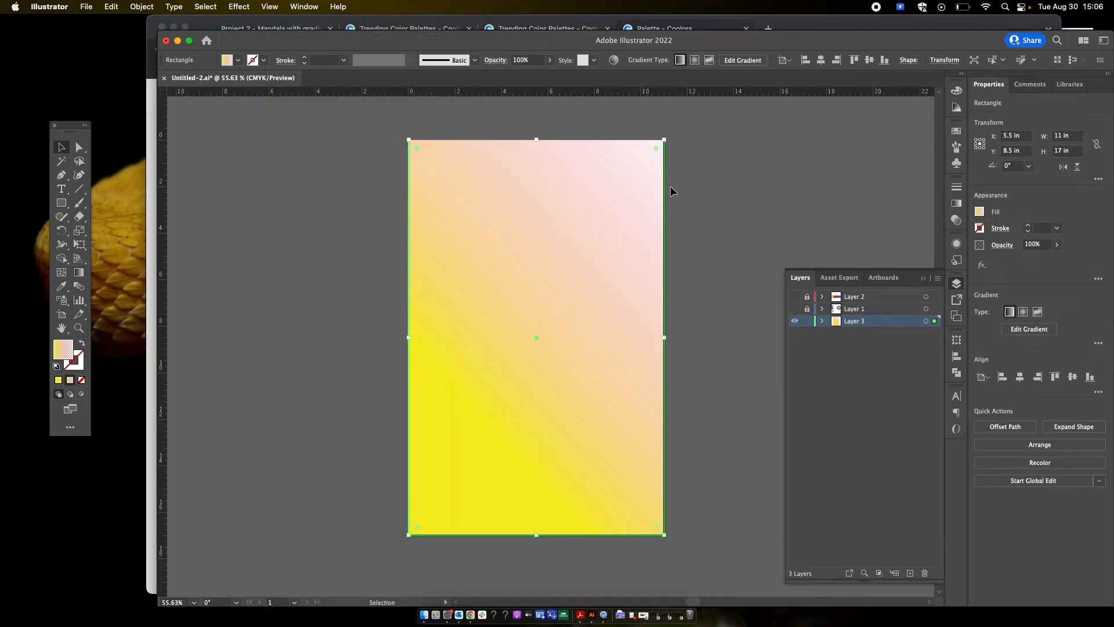
- Display the gradient settings and select the background rectangle for editing its color stops
{"action": "left_click", "coordinate": [720, 211]}
{"action": "left_click", "coordinate": [299, 6]}
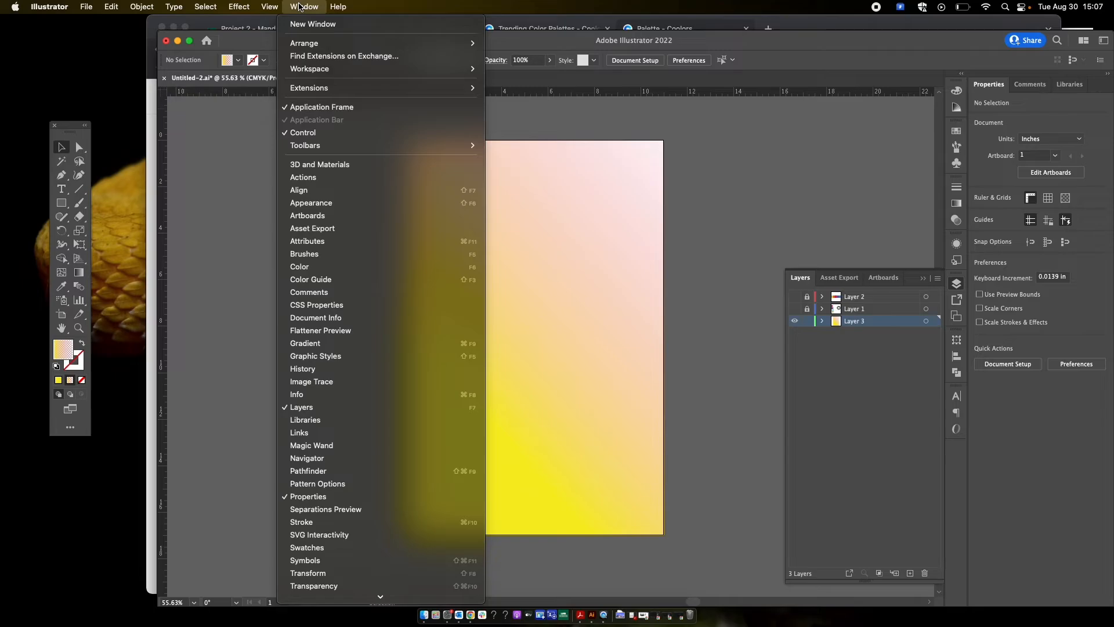
{"action": "left_click", "coordinate": [312, 346]}
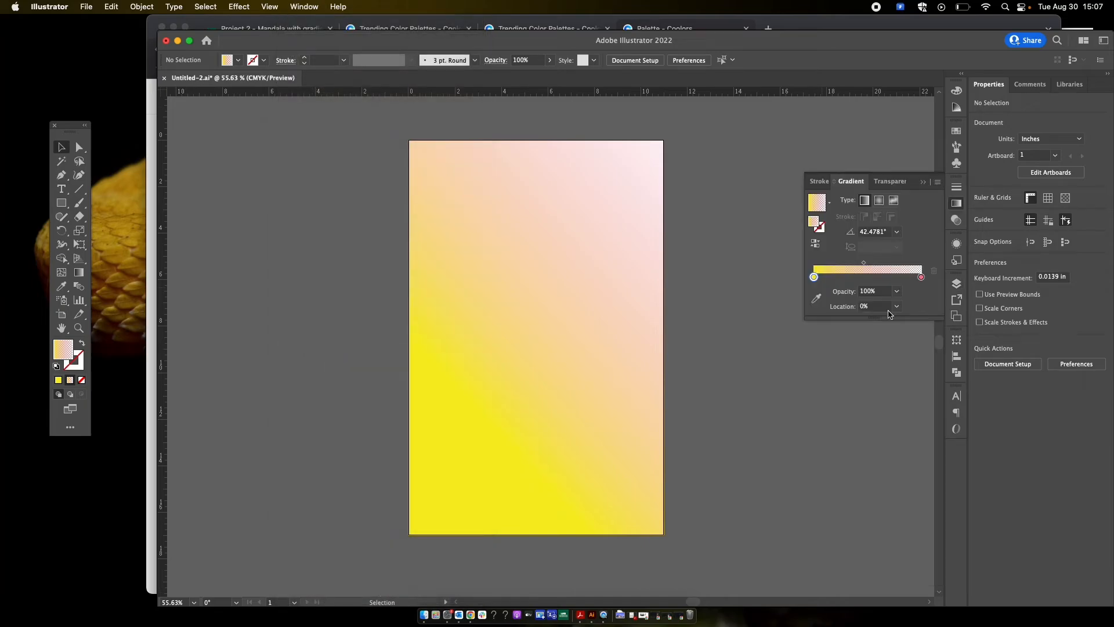
{"action": "left_click", "coordinate": [559, 244]}
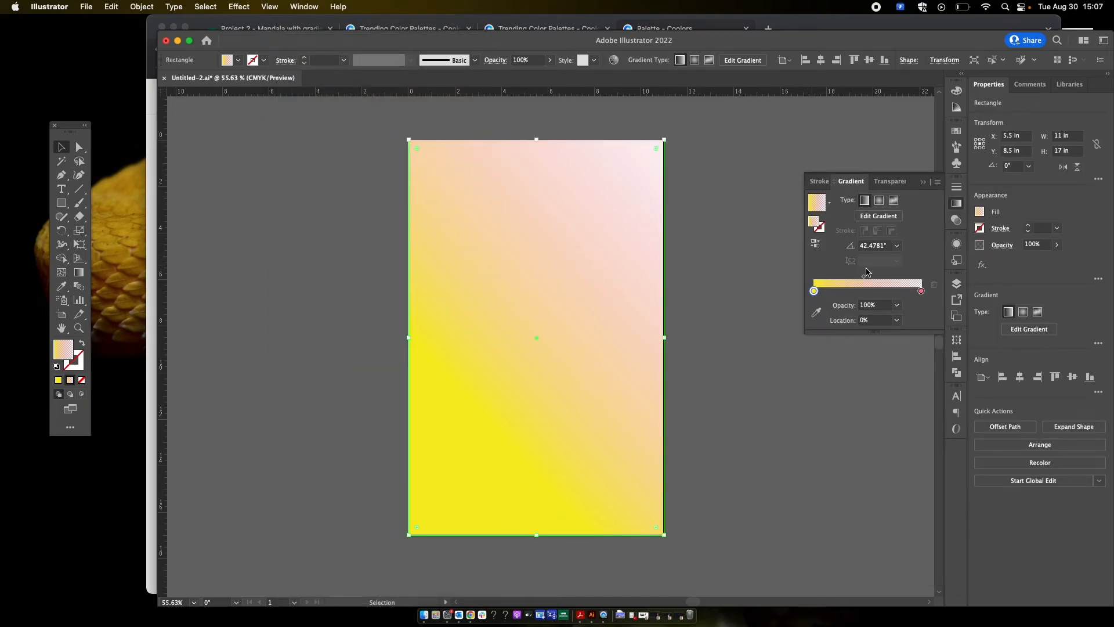
{"action": "left_click_drag", "start_coordinate": [921, 290], "coordinate": [952, 295]}
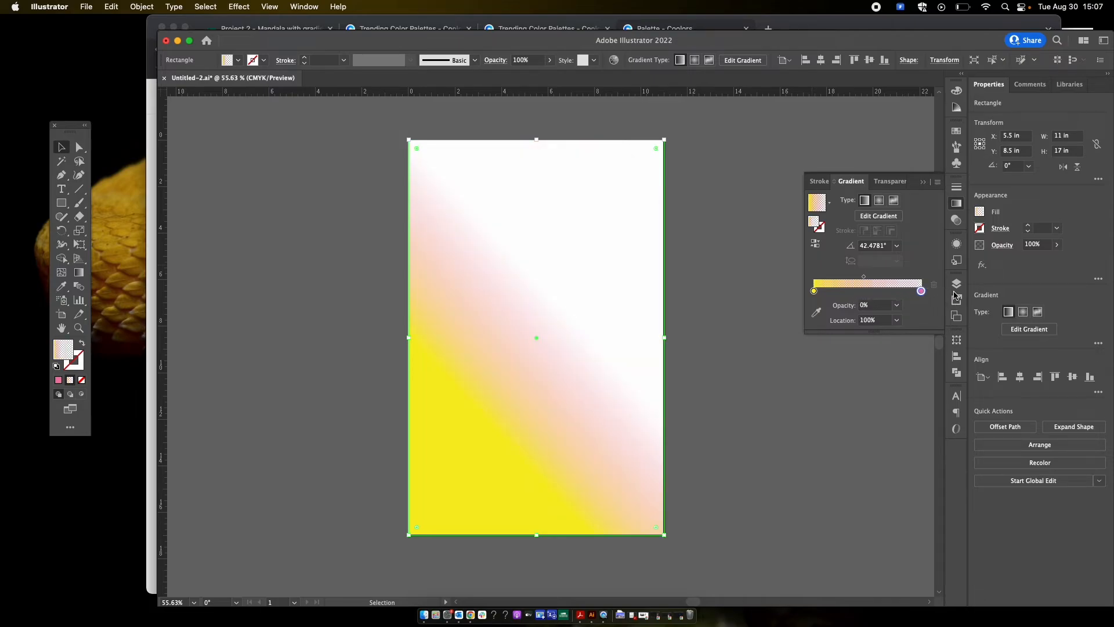
- Recolor the gradient's starting color stop to magenta EE26F9
{"action": "double_click", "coordinate": [814, 291]}
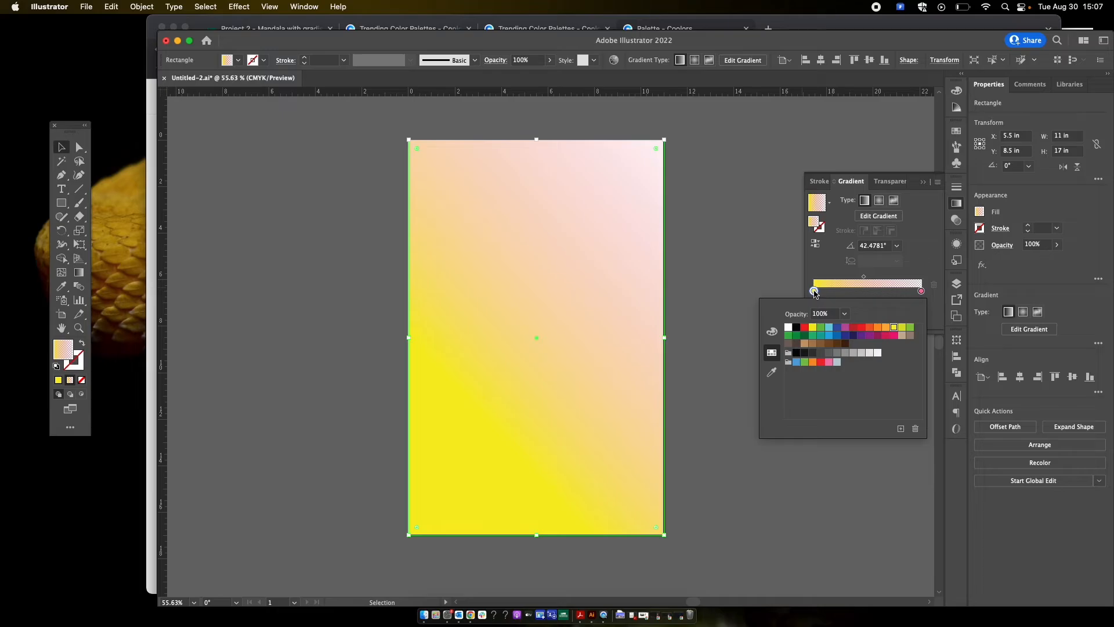
{"action": "left_click", "coordinate": [772, 372]}
{"action": "scroll", "coordinate": [677, 368], "scroll_direction": "down", "scroll_amount": 3}
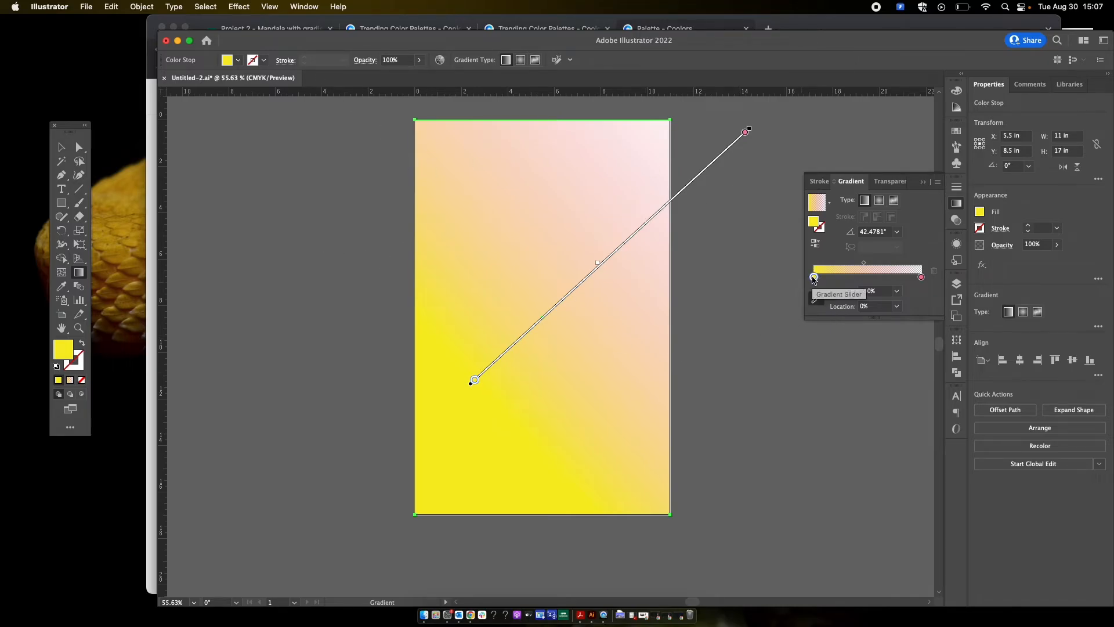
{"action": "double_click", "coordinate": [63, 349]}
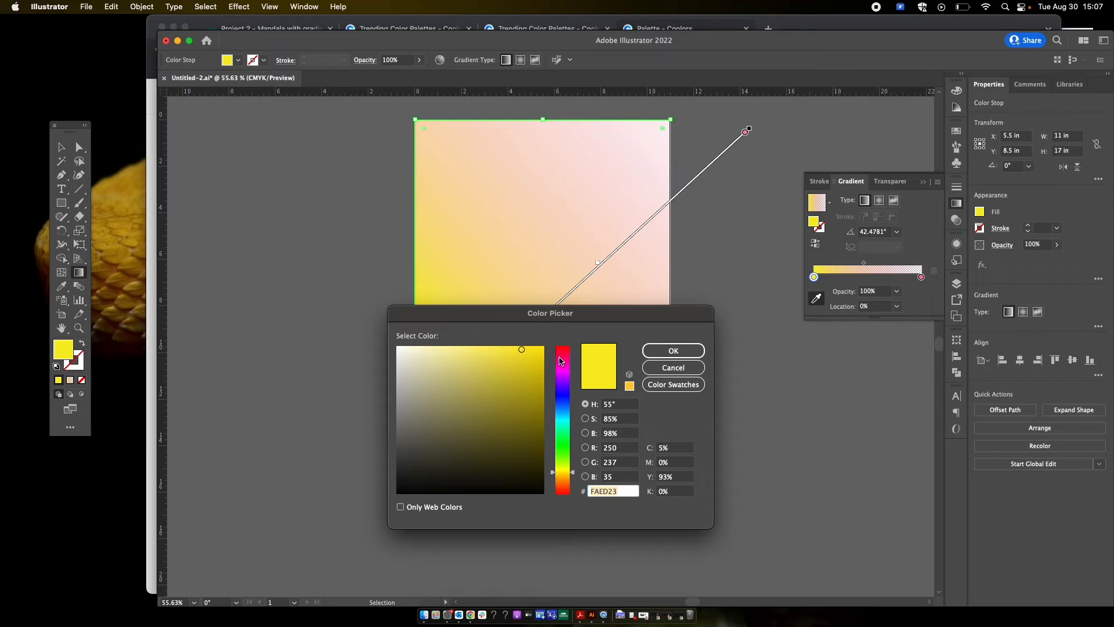
{"action": "left_click", "coordinate": [563, 374]}
{"action": "left_click", "coordinate": [672, 350]}
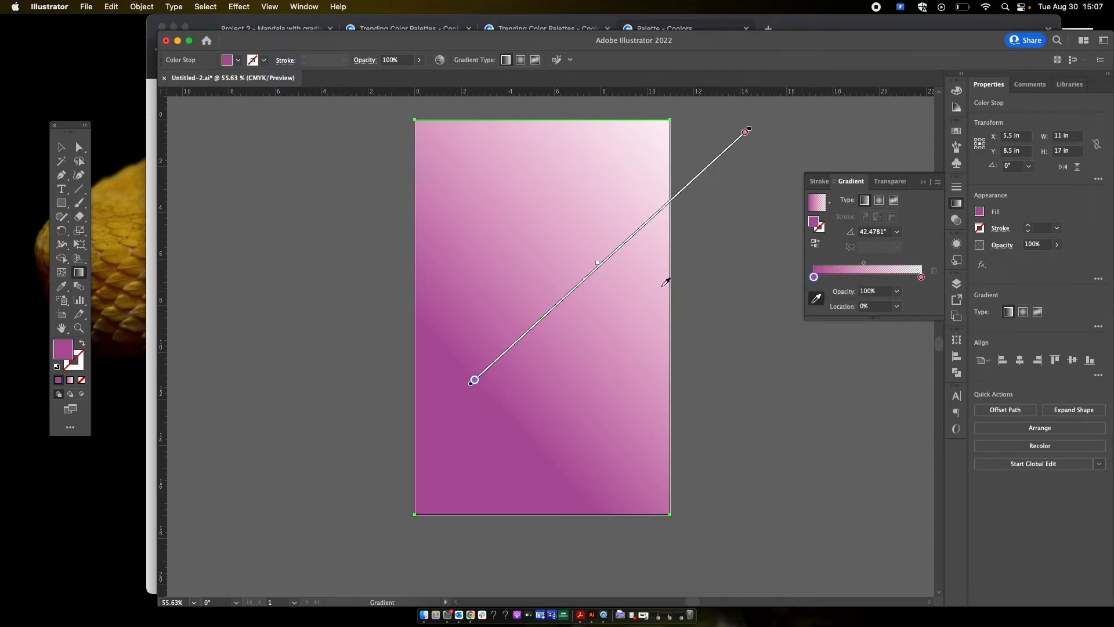
- Set the gradient's starting color stop to blue 1127CC
{"action": "key", "text": "v"}
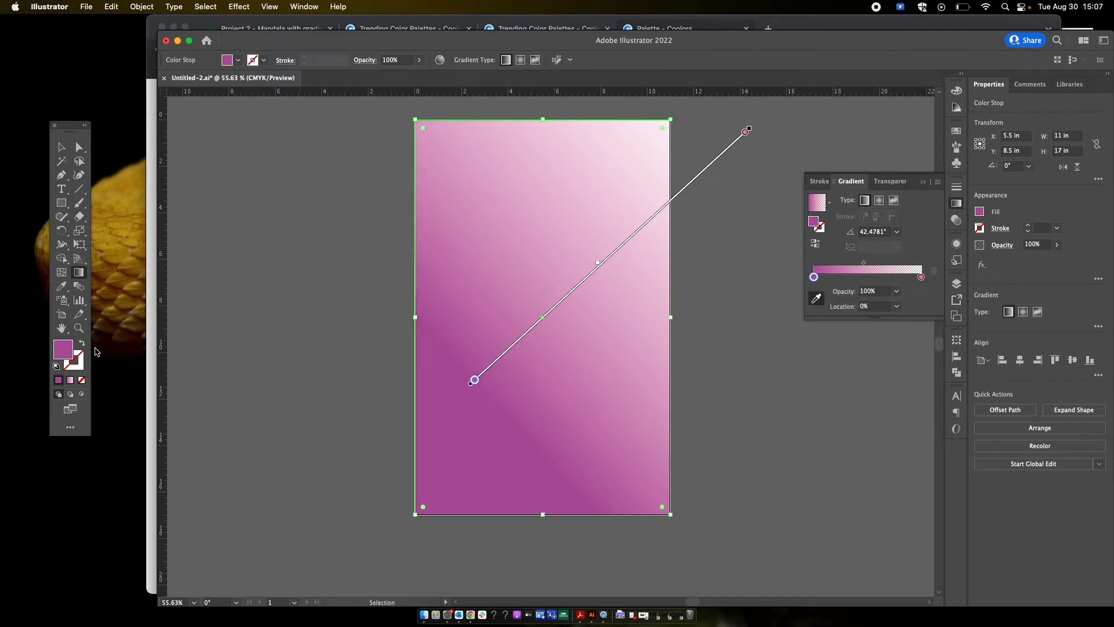
{"action": "double_click", "coordinate": [64, 351]}
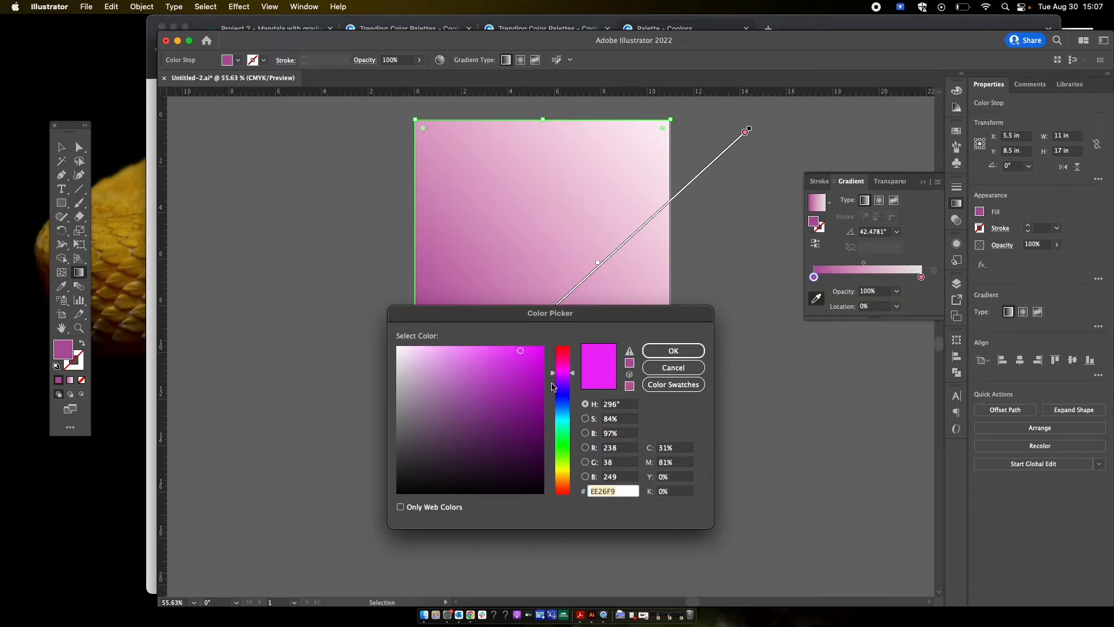
{"action": "left_click", "coordinate": [563, 398]}
{"action": "left_click", "coordinate": [532, 375]}
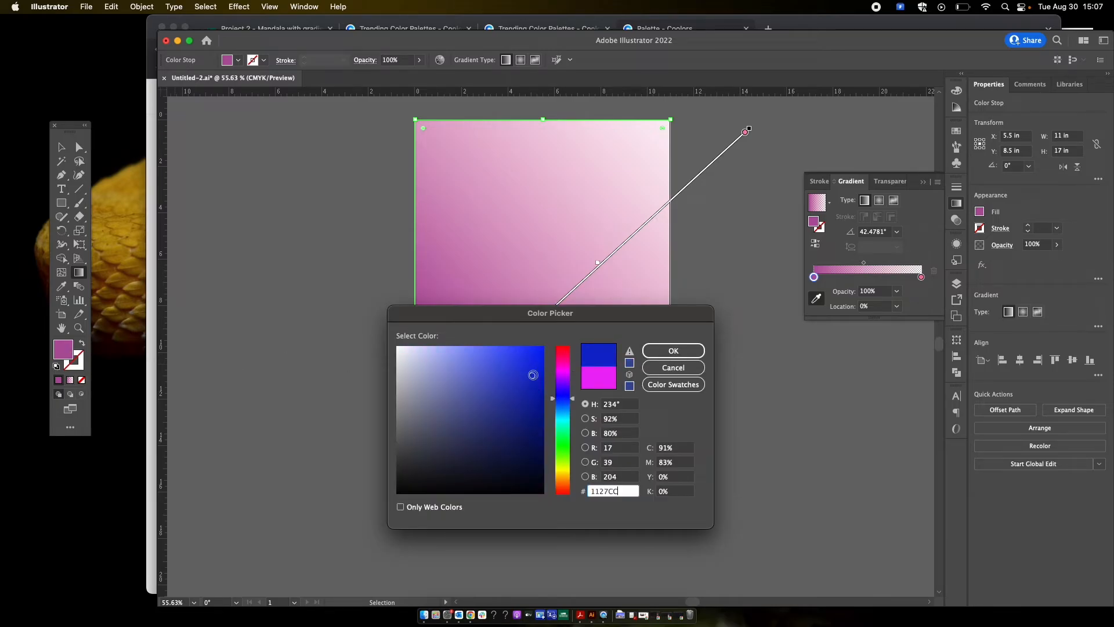
{"action": "left_click", "coordinate": [673, 350]}
{"action": "key", "text": "g"}
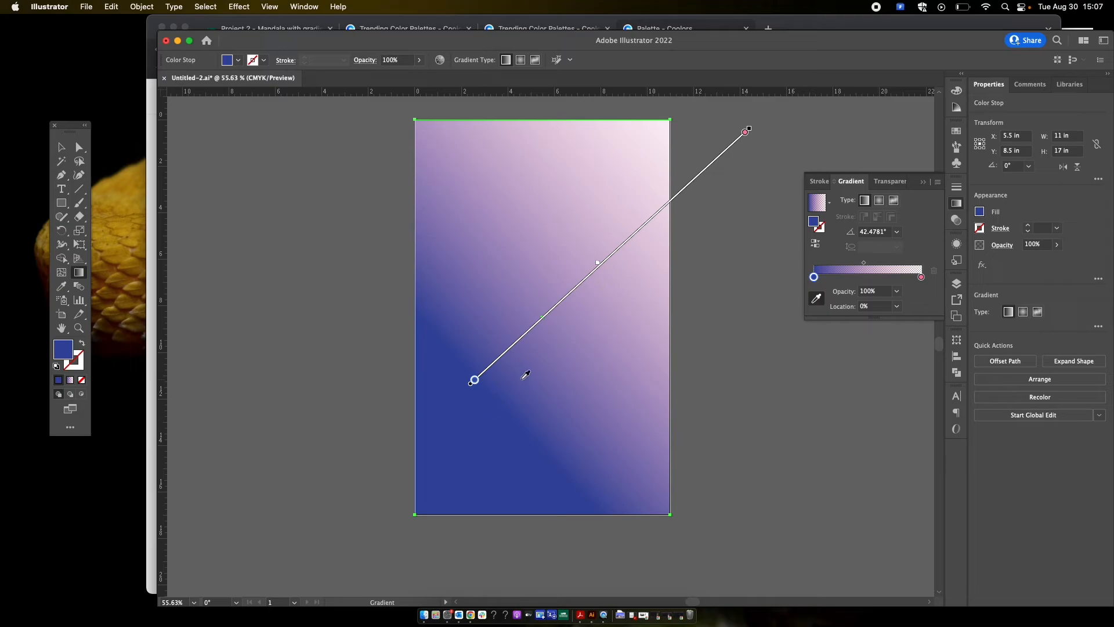
- Set the gradient's end color stop to the red swatch and its opacity to 100%
{"action": "double_click", "coordinate": [922, 278]}
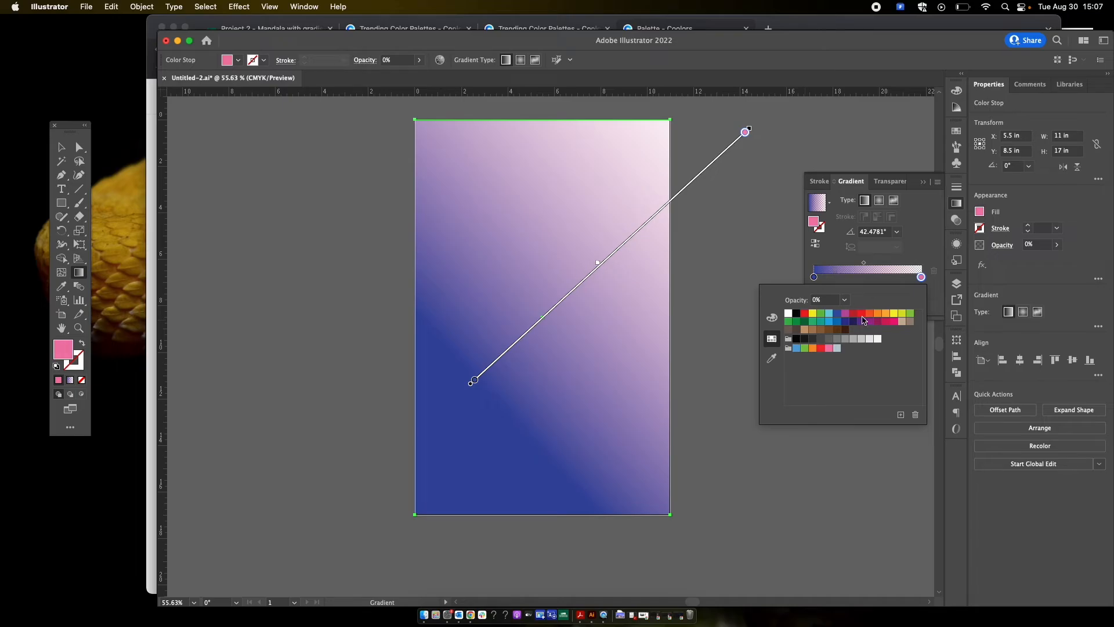
{"action": "left_click", "coordinate": [895, 313]}
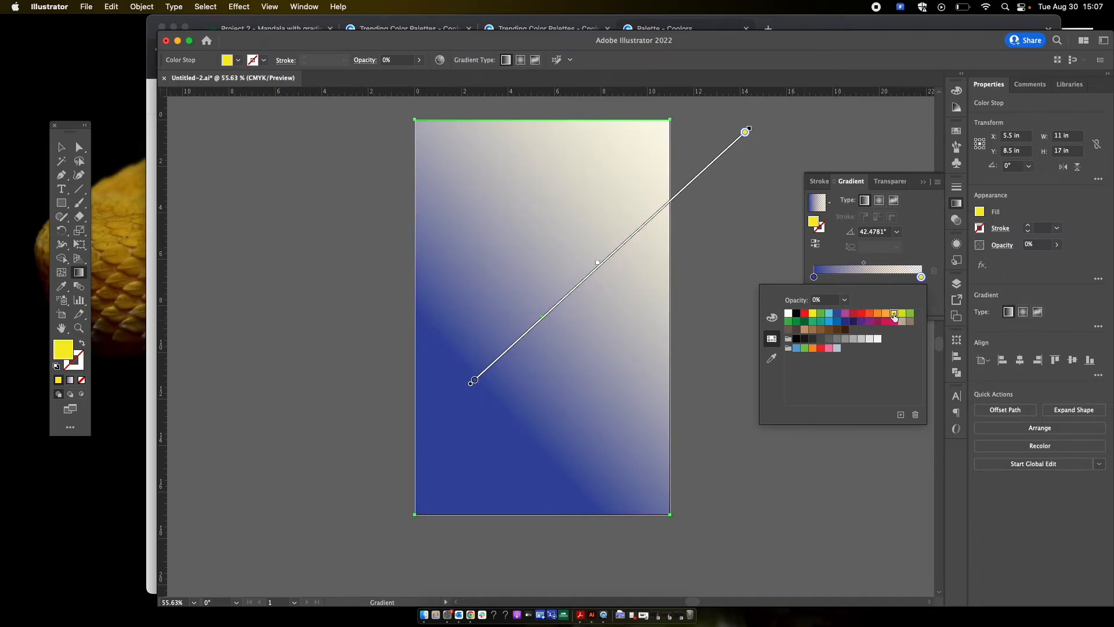
{"action": "left_click", "coordinate": [806, 314]}
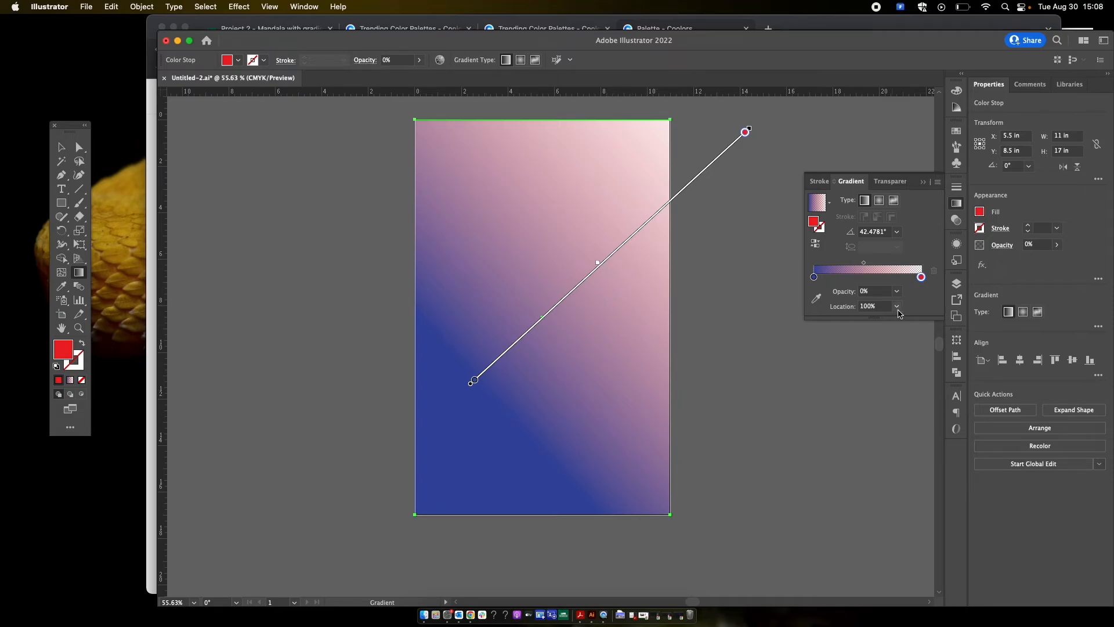
{"action": "left_click", "coordinate": [896, 291]}
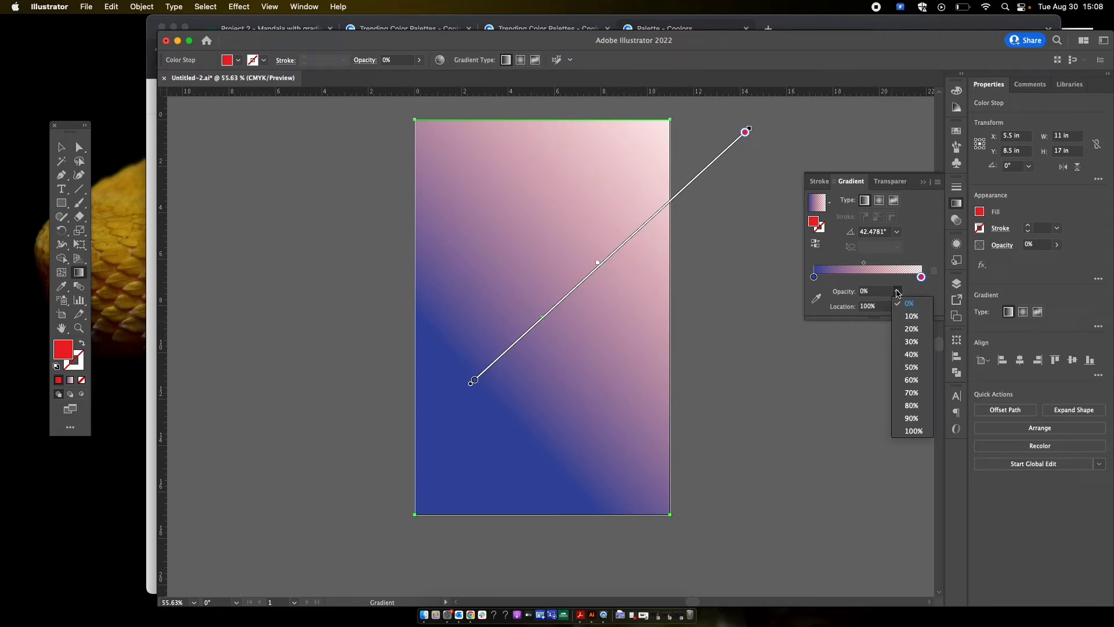
{"action": "left_click", "coordinate": [914, 431]}
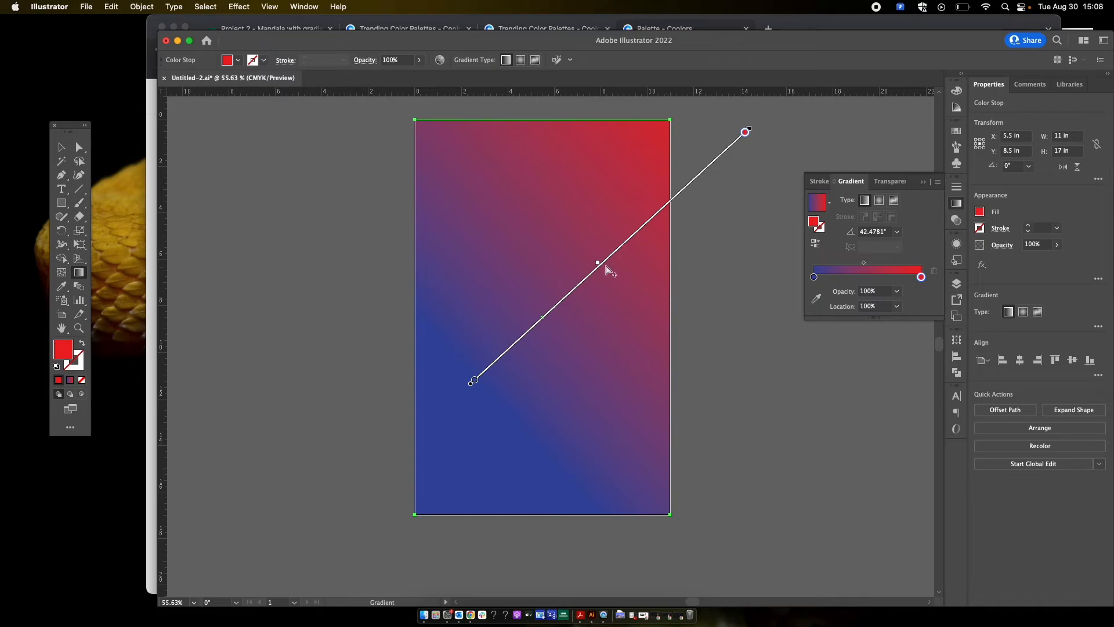
- Switch the background to a radial gradient and extend its radius well beyond the rectangle's side
{"action": "left_click", "coordinate": [879, 201]}
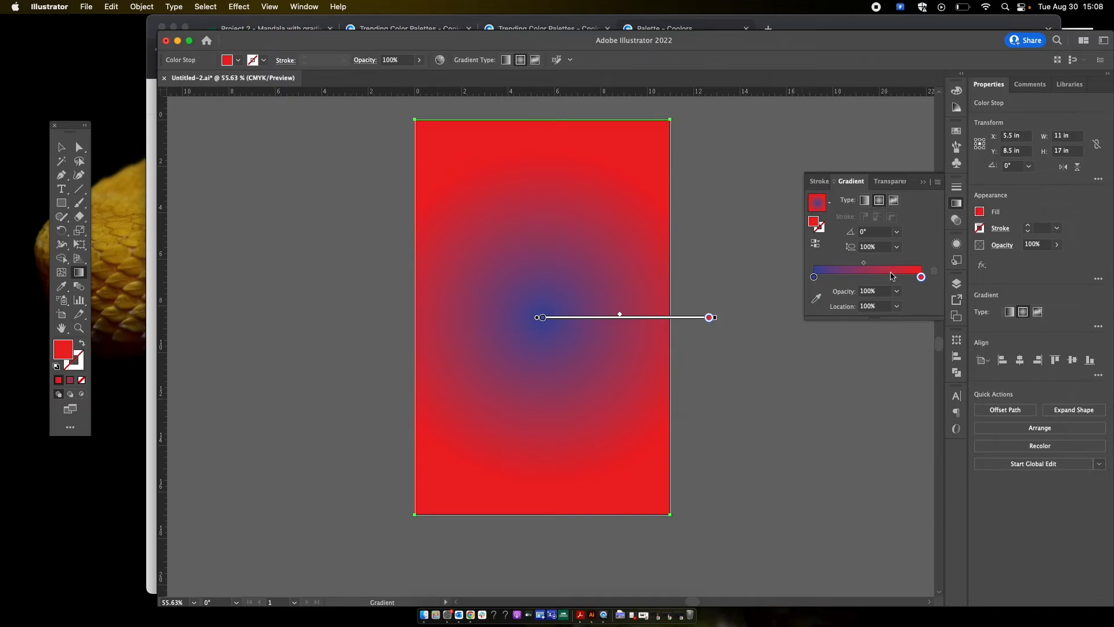
{"action": "mouse_move", "coordinate": [922, 277]}
{"action": "left_mouse_down"}
{"action": "mouse_move", "coordinate": [873, 276]}
{"action": "mouse_move", "coordinate": [914, 279]}
{"action": "left_mouse_up"}
{"action": "left_click_drag", "start_coordinate": [815, 281], "coordinate": [786, 279]}
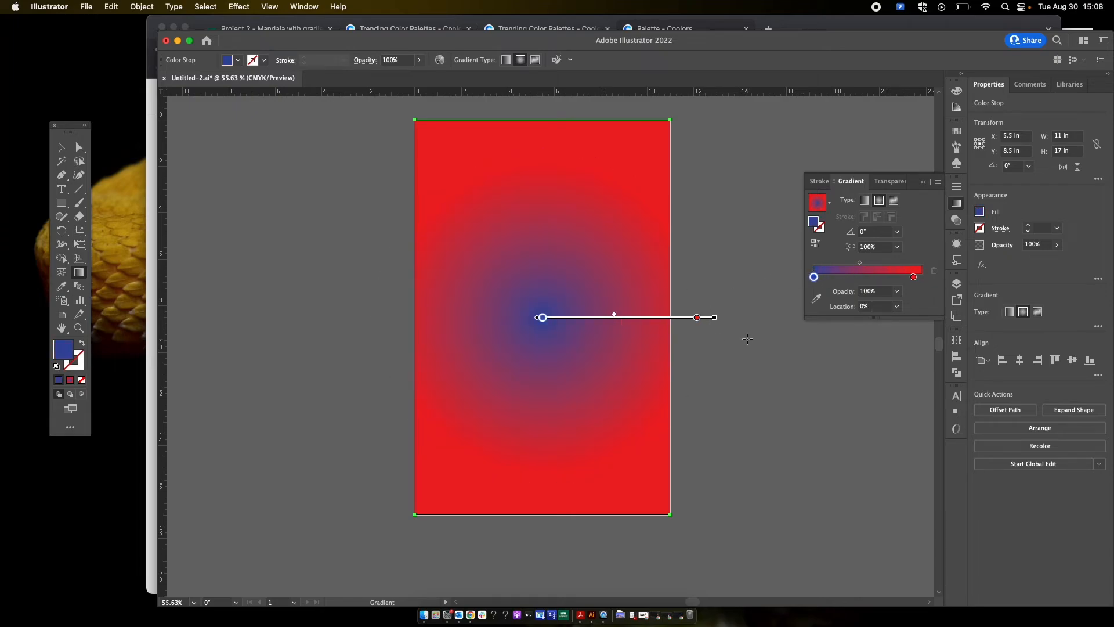
{"action": "left_click_drag", "start_coordinate": [715, 318], "coordinate": [843, 317]}
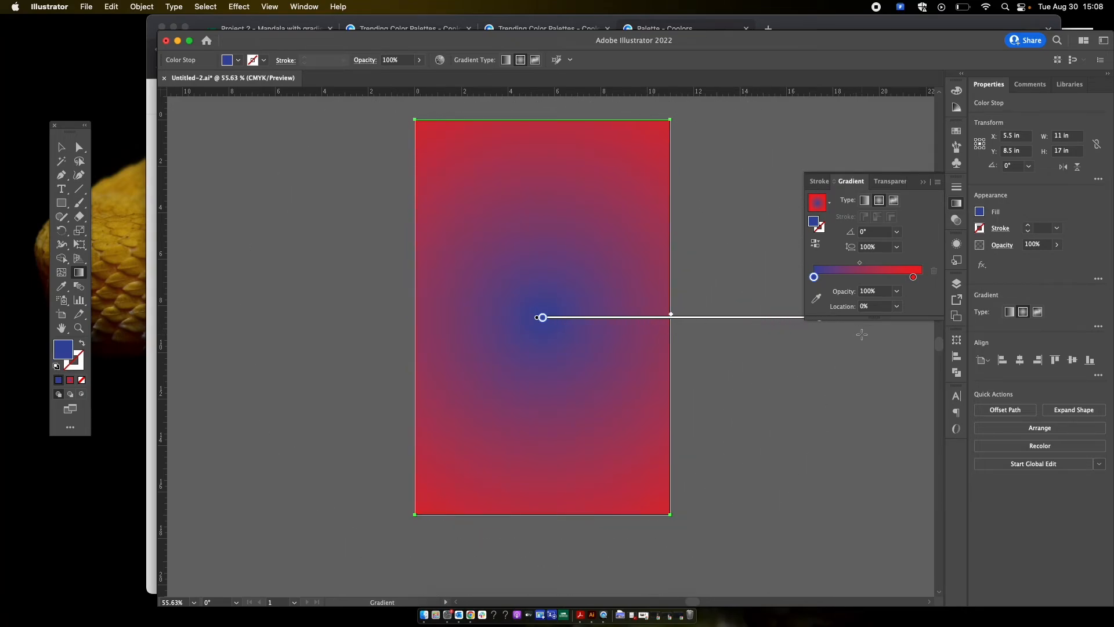
- Move the red outer stop to 100% and the blue-to-red midpoint to about 73%
{"action": "scroll", "coordinate": [693, 272], "scroll_direction": "right", "scroll_amount": 3}
{"action": "left_click", "coordinate": [749, 335]}
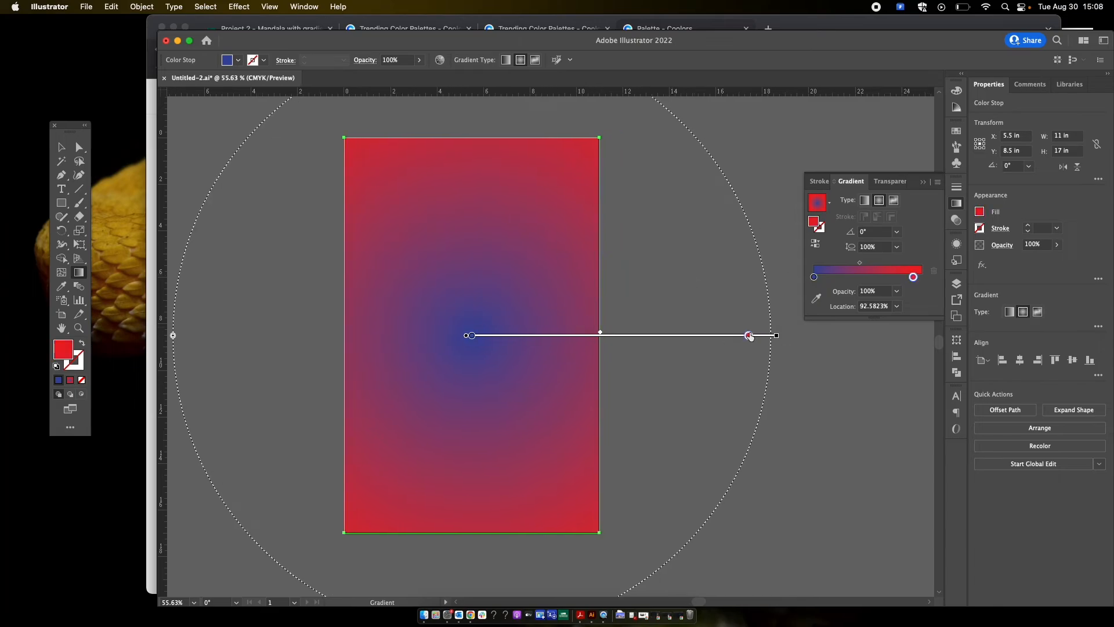
{"action": "mouse_move", "coordinate": [750, 337]}
{"action": "left_mouse_down"}
{"action": "mouse_move", "coordinate": [528, 338]}
{"action": "mouse_move", "coordinate": [777, 336]}
{"action": "left_mouse_up"}
{"action": "left_click_drag", "start_coordinate": [614, 335], "coordinate": [550, 338]}
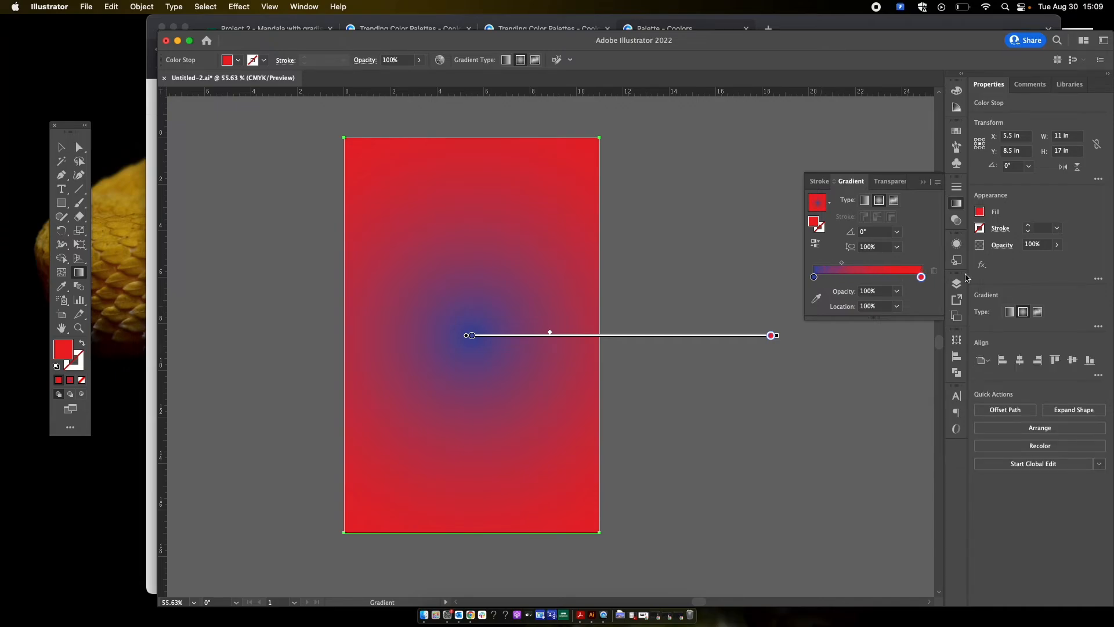
{"action": "left_click_drag", "start_coordinate": [841, 263], "coordinate": [874, 265]}
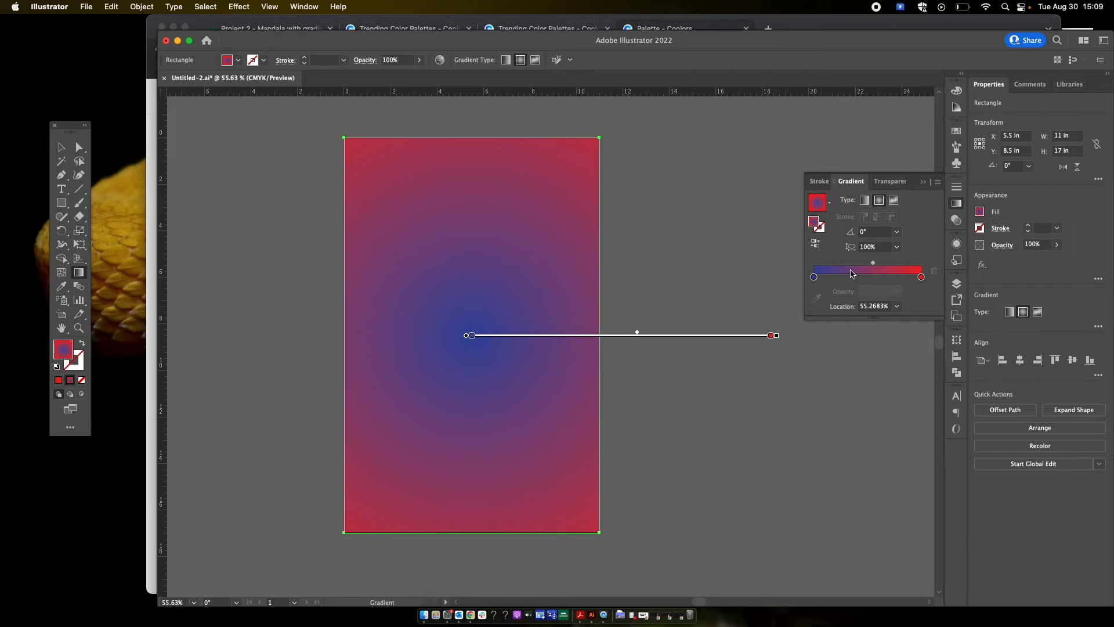
{"action": "mouse_move", "coordinate": [872, 263]}
{"action": "left_mouse_down"}
{"action": "mouse_move", "coordinate": [842, 255]}
{"action": "mouse_move", "coordinate": [893, 259]}
{"action": "left_mouse_up"}
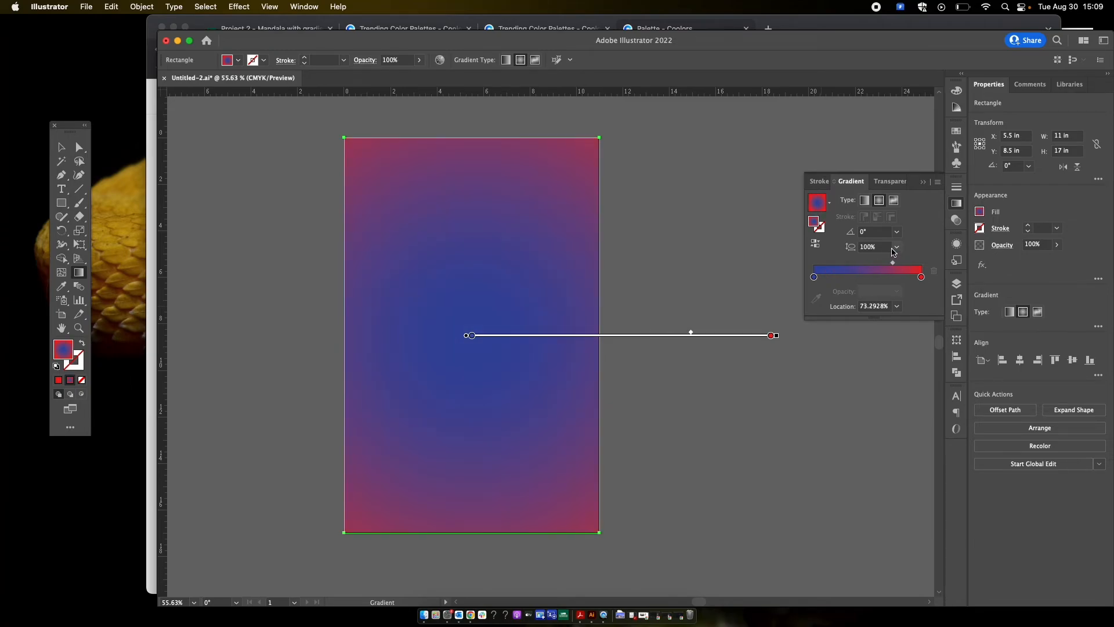
- Add a middle color stop at about 49% of the radial gradient and set its color to green 449944
{"action": "left_click", "coordinate": [840, 278]}
{"action": "left_click_drag", "start_coordinate": [840, 280], "coordinate": [869, 278]}
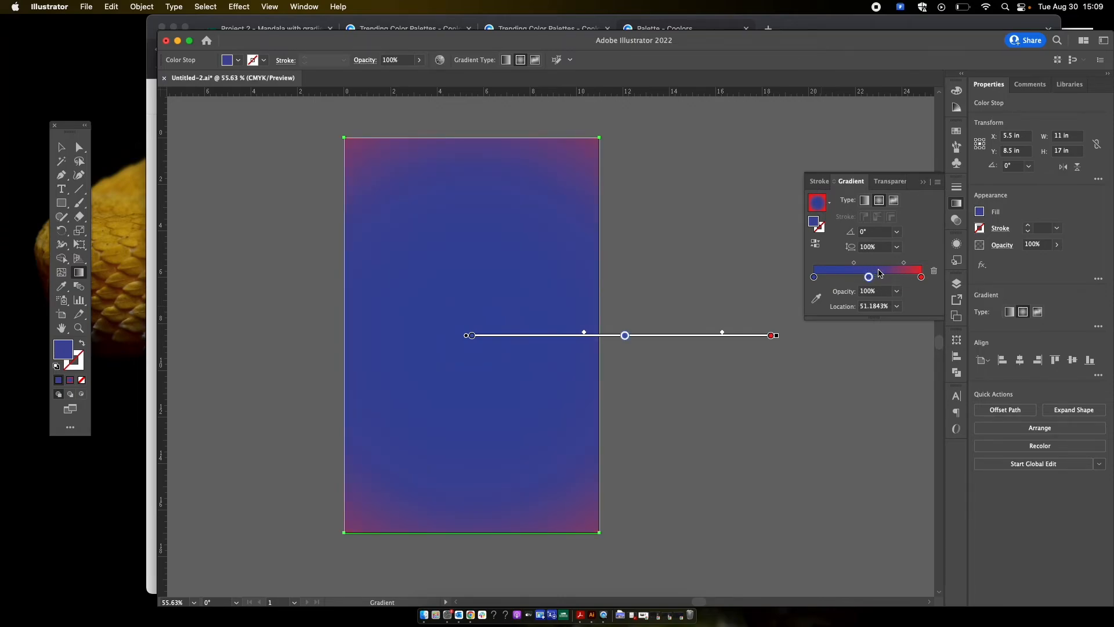
{"action": "mouse_move", "coordinate": [868, 278]}
{"action": "left_mouse_down"}
{"action": "mouse_move", "coordinate": [851, 278]}
{"action": "mouse_move", "coordinate": [893, 279]}
{"action": "mouse_move", "coordinate": [867, 278]}
{"action": "left_mouse_up"}
{"action": "key", "text": "v"}
{"action": "double_click", "coordinate": [65, 356]}
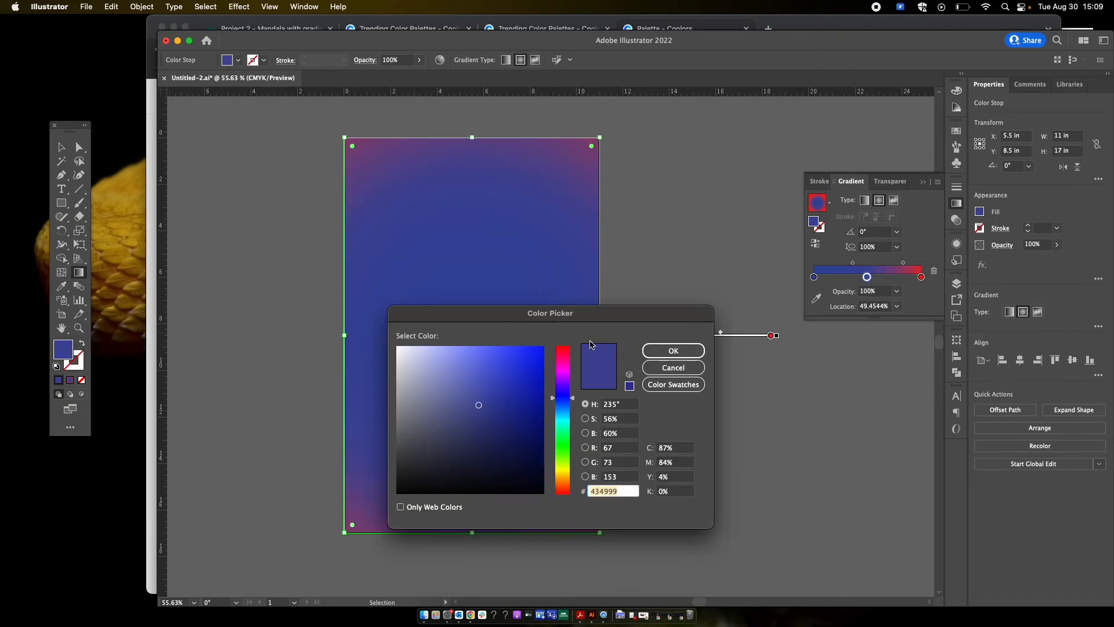
{"action": "type", "text": "449944"}
{"action": "left_click", "coordinate": [673, 351]}
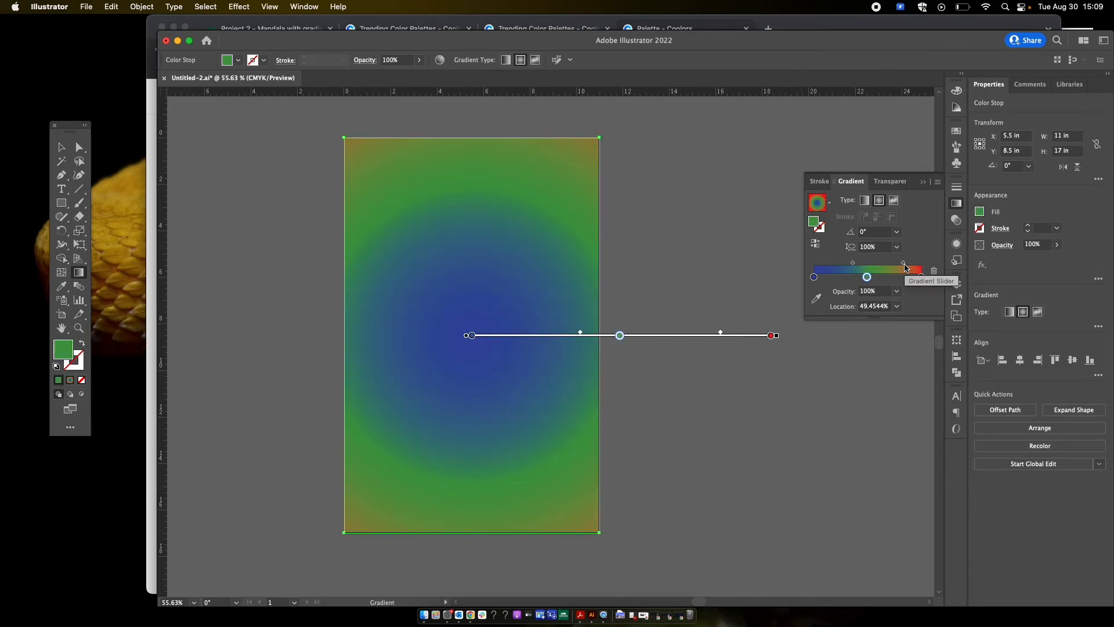
- Move the green stop to about 41% and the green-to-red midpoint to about 32%
{"action": "mouse_move", "coordinate": [867, 277]}
{"action": "left_mouse_down"}
{"action": "mouse_move", "coordinate": [840, 277]}
{"action": "mouse_move", "coordinate": [858, 277]}
{"action": "left_mouse_up"}
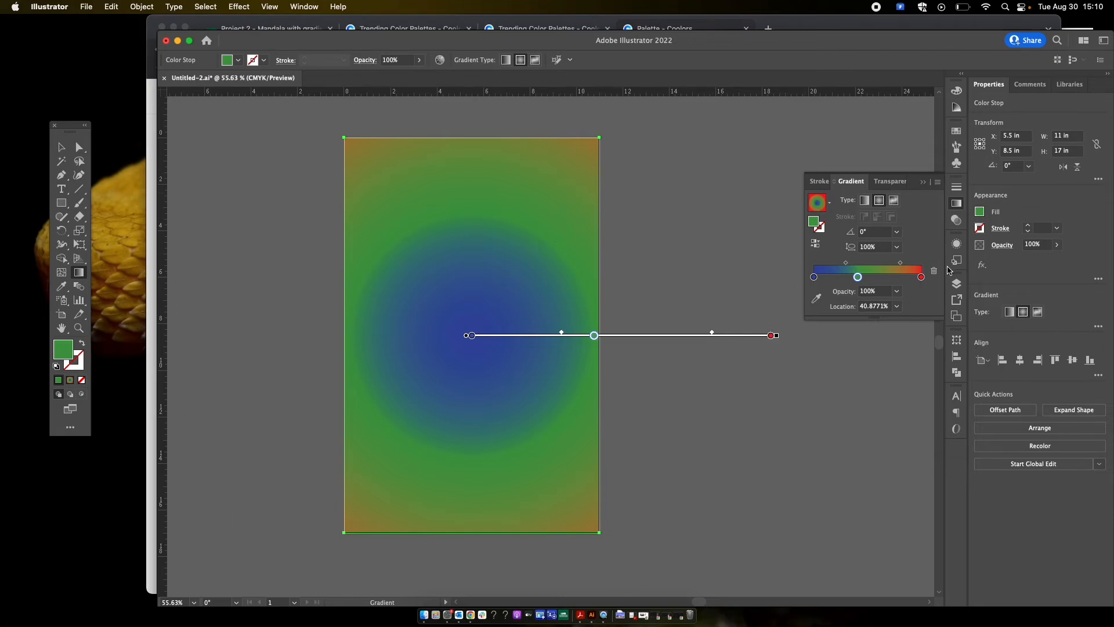
{"action": "left_click_drag", "start_coordinate": [840, 262], "coordinate": [881, 265]}
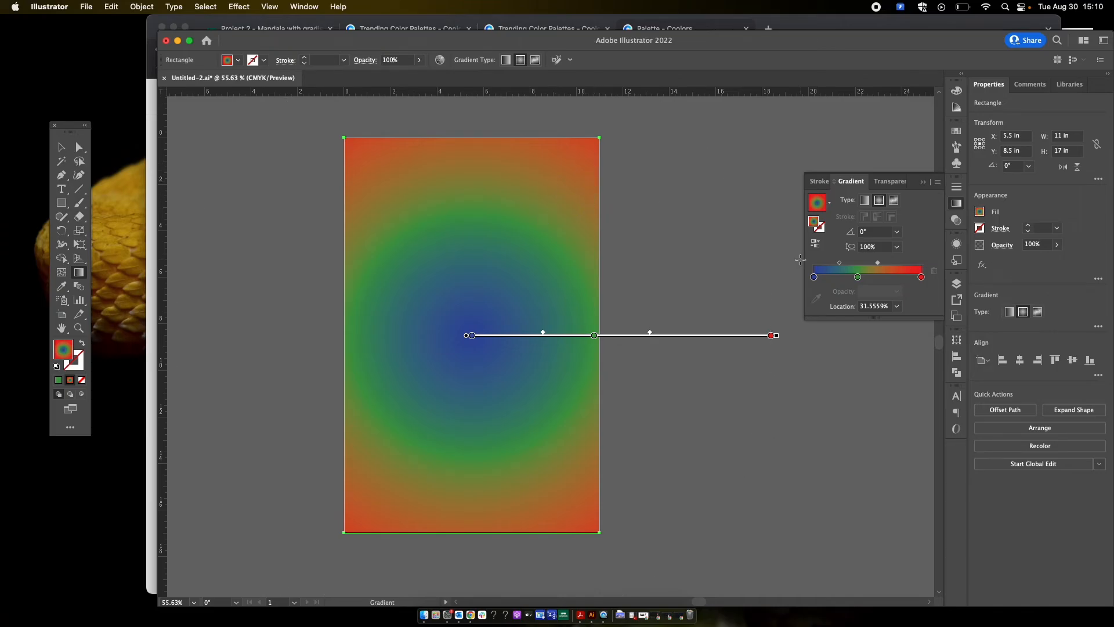
- Recolor the gradient's middle stop white and its starting stop purple, with the white stop moved in close to the center
{"action": "double_click", "coordinate": [858, 277]}
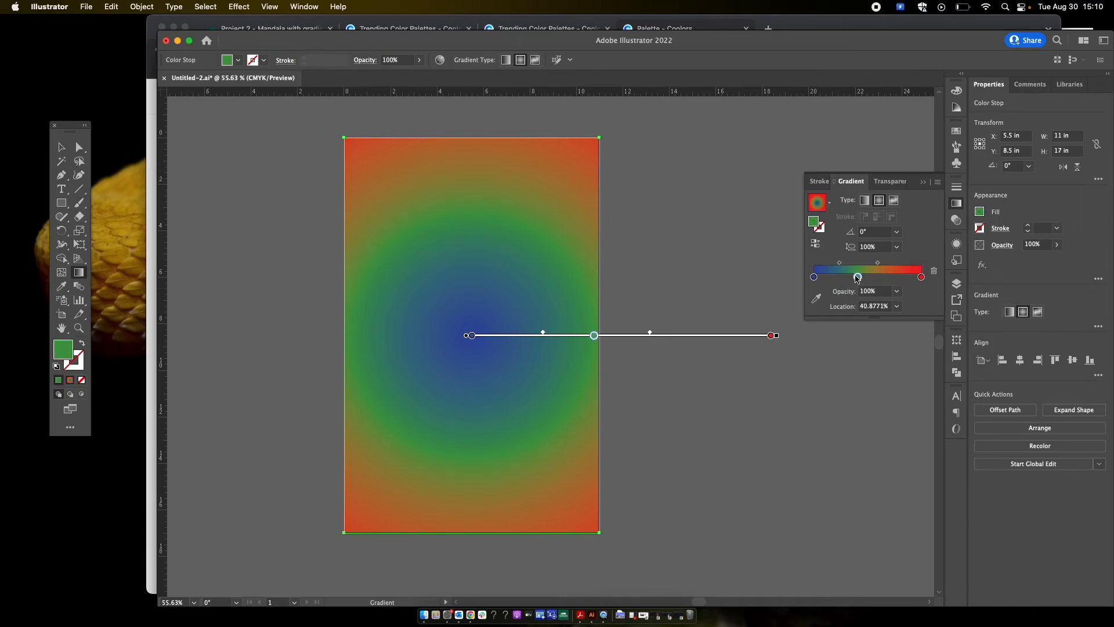
{"action": "left_click", "coordinate": [788, 314]}
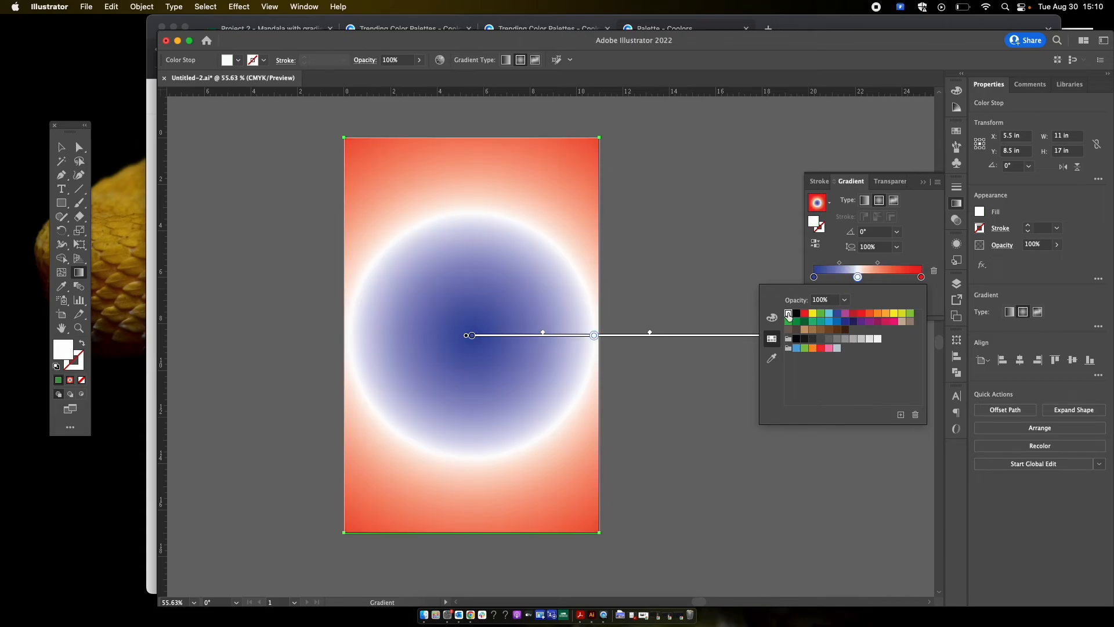
{"action": "left_click", "coordinate": [910, 231]}
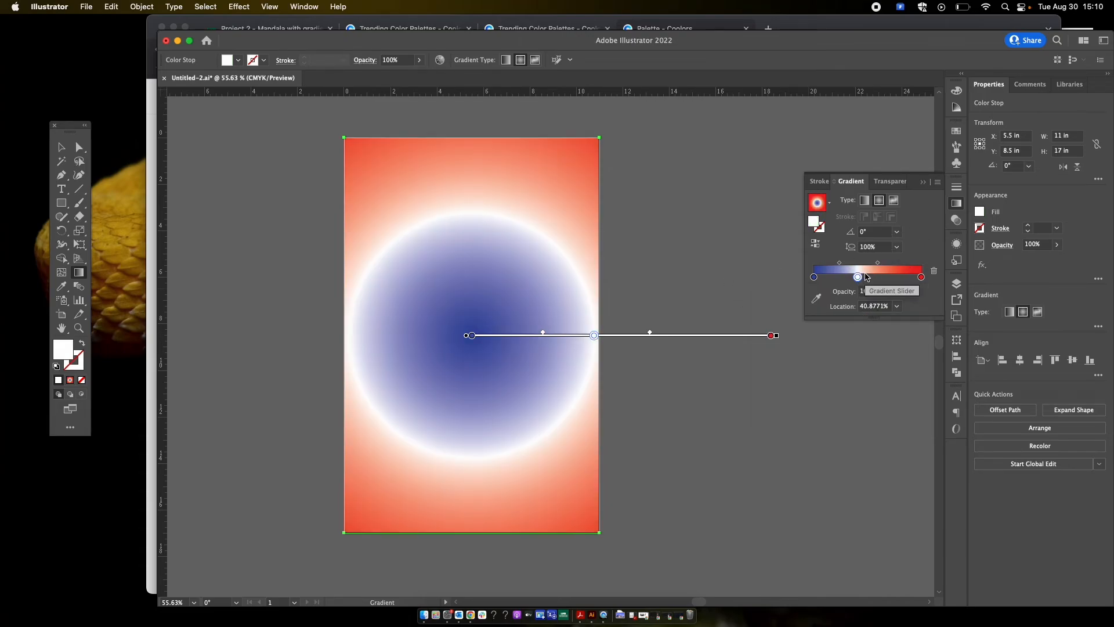
{"action": "left_click_drag", "start_coordinate": [859, 277], "coordinate": [868, 277]}
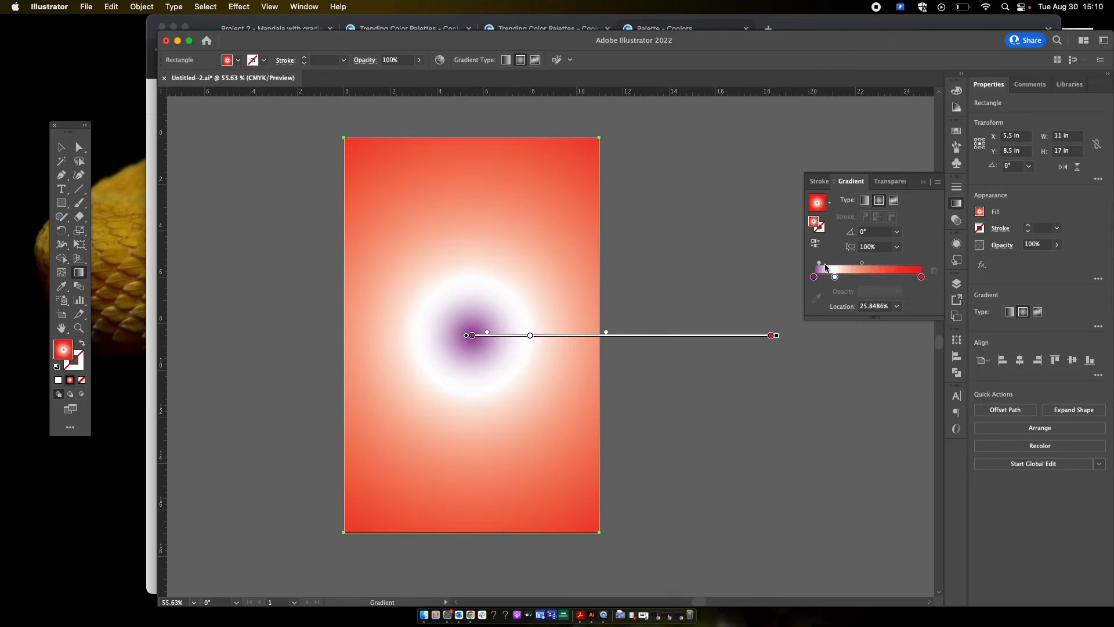
- Add color stops at about 51% and 77% and set the 77% one to the yellow swatch
{"action": "left_click", "coordinate": [868, 278]}
{"action": "left_click", "coordinate": [897, 278]}
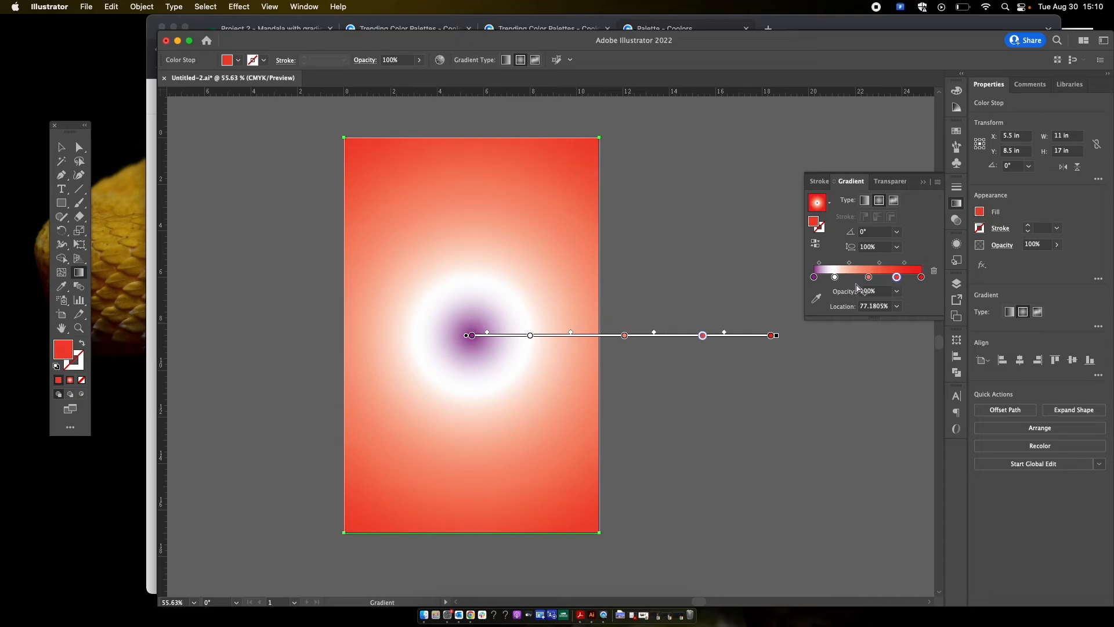
{"action": "double_click", "coordinate": [898, 278]}
{"action": "left_click", "coordinate": [871, 313]}
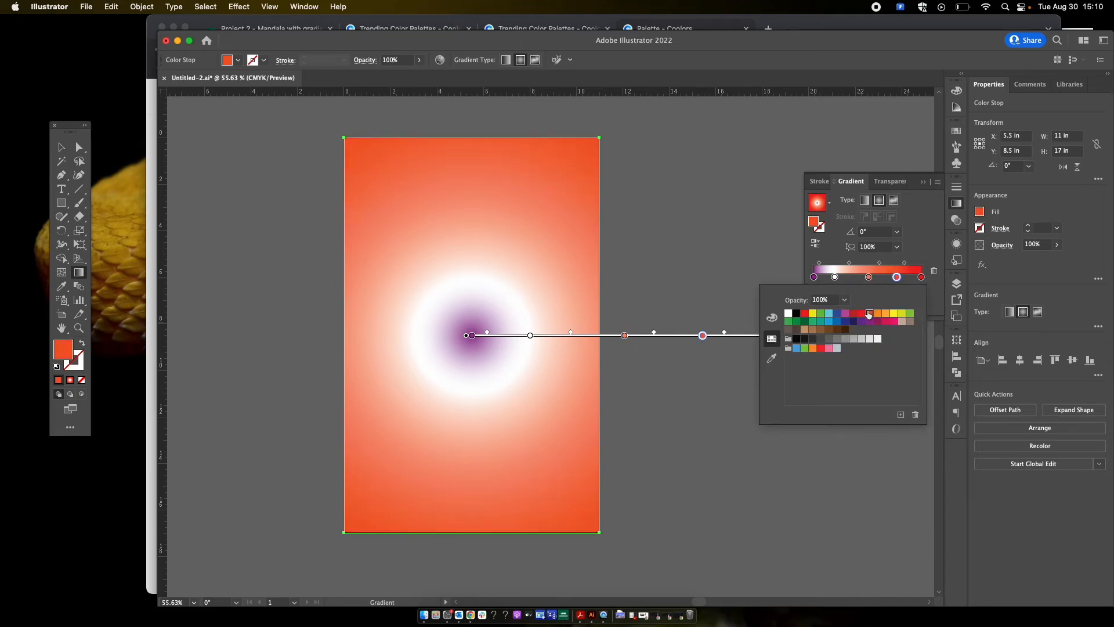
{"action": "left_click", "coordinate": [894, 314]}
- Set the color stop at about 51% to the light green swatch
{"action": "left_click", "coordinate": [869, 278]}
{"action": "double_click", "coordinate": [870, 278]}
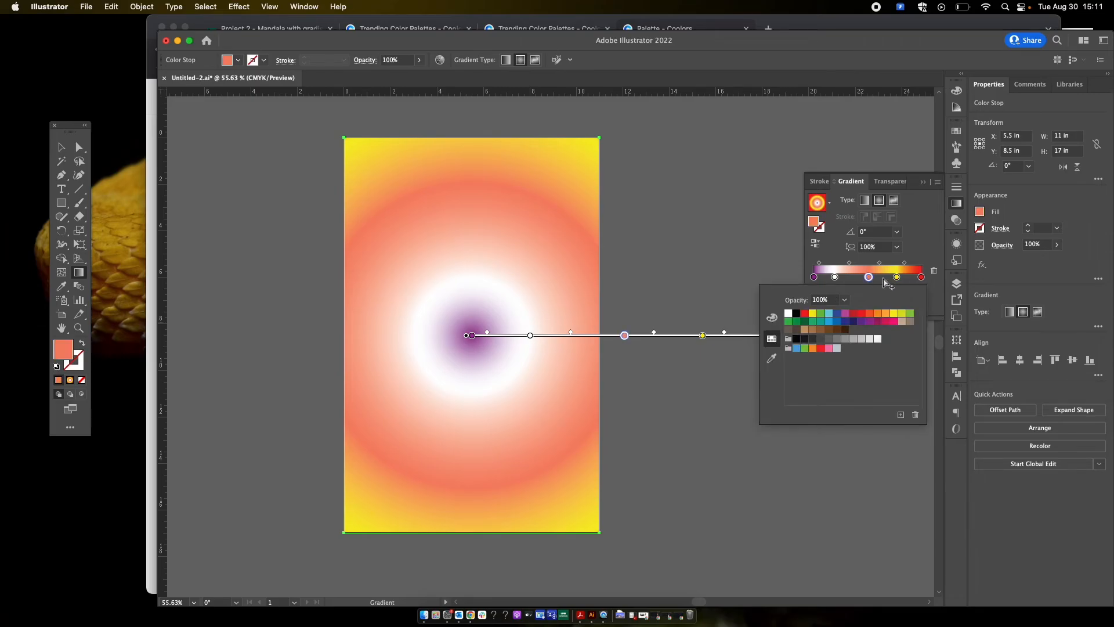
{"action": "left_click", "coordinate": [884, 281]}
{"action": "double_click", "coordinate": [869, 278]}
{"action": "left_click", "coordinate": [909, 314]}
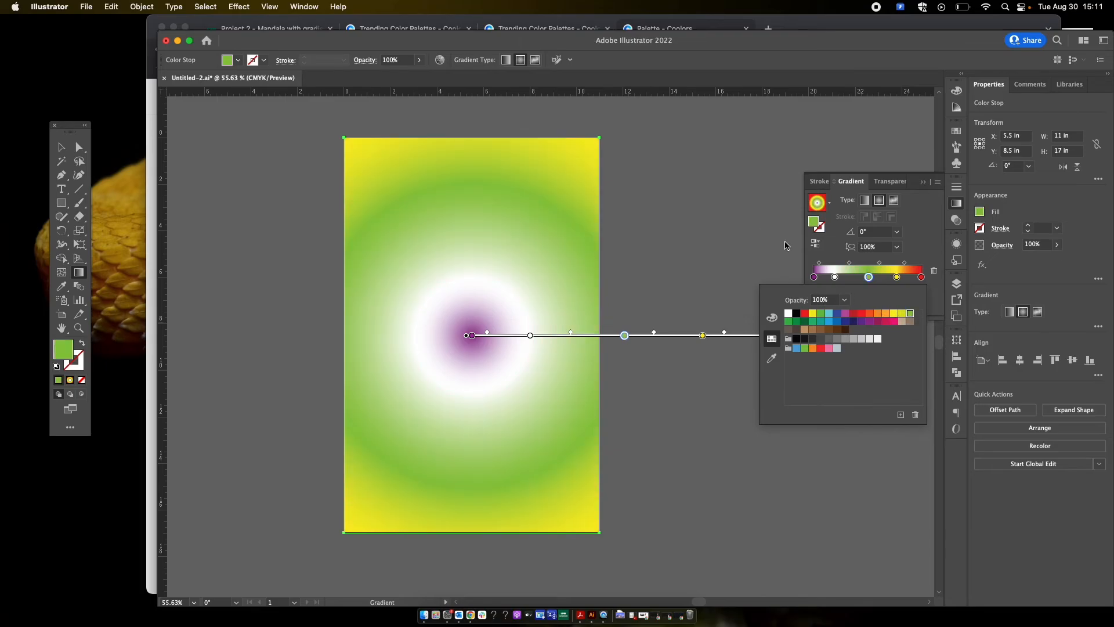
{"action": "left_click", "coordinate": [934, 235]}
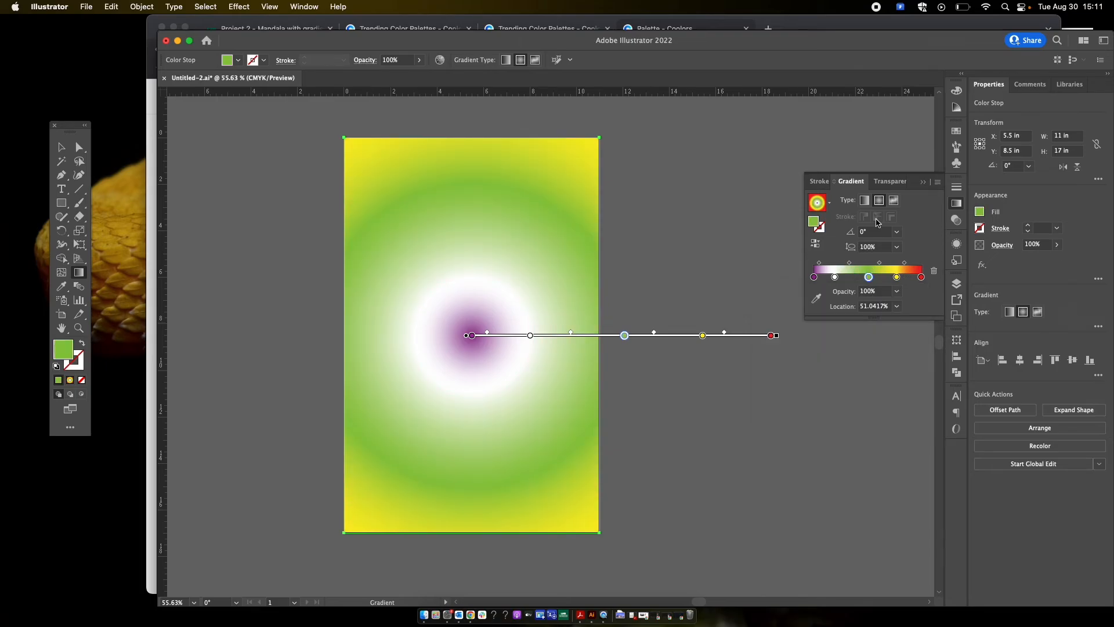
- Switch the background to a linear gradient and run it diagonally upward at about 60°
{"action": "left_click", "coordinate": [864, 200]}
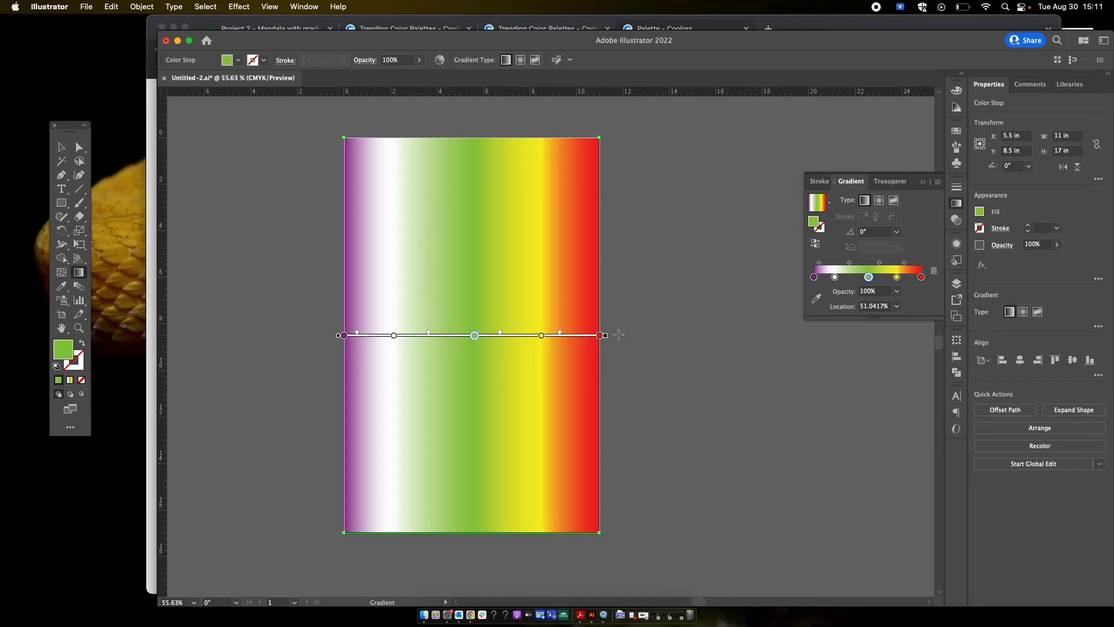
{"action": "mouse_move", "coordinate": [609, 337]}
{"action": "left_mouse_down"}
{"action": "mouse_move", "coordinate": [598, 251]}
{"action": "mouse_move", "coordinate": [516, 142]}
{"action": "mouse_move", "coordinate": [567, 167]}
{"action": "left_mouse_up"}
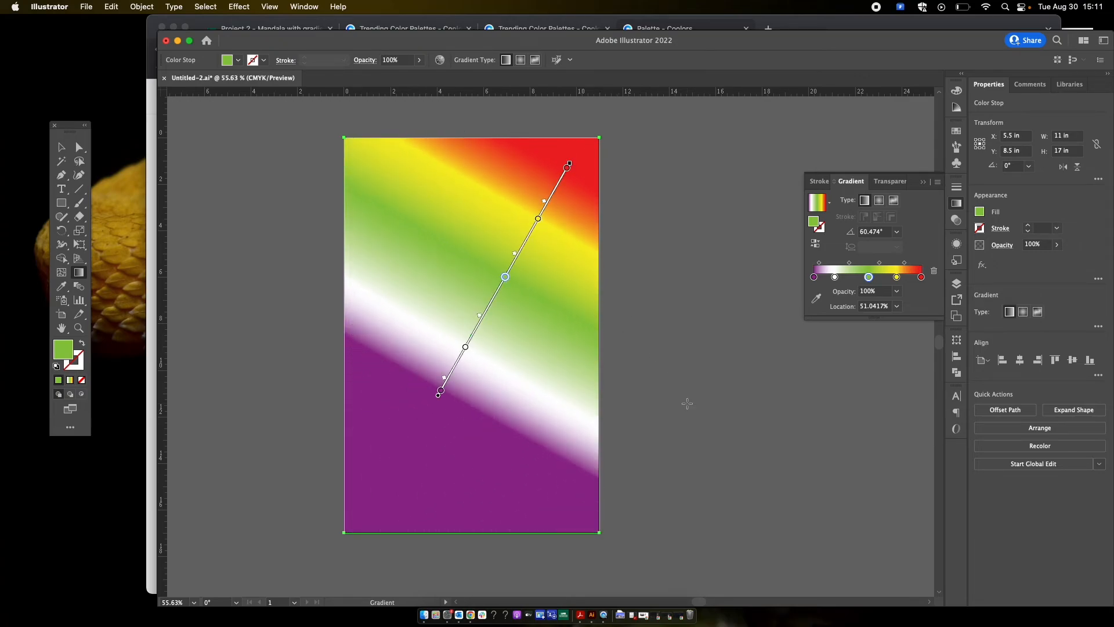
- Switch the background to a freeform gradient drawn with points and move its color points inward from the rectangle's corners
{"action": "left_click", "coordinate": [895, 200]}
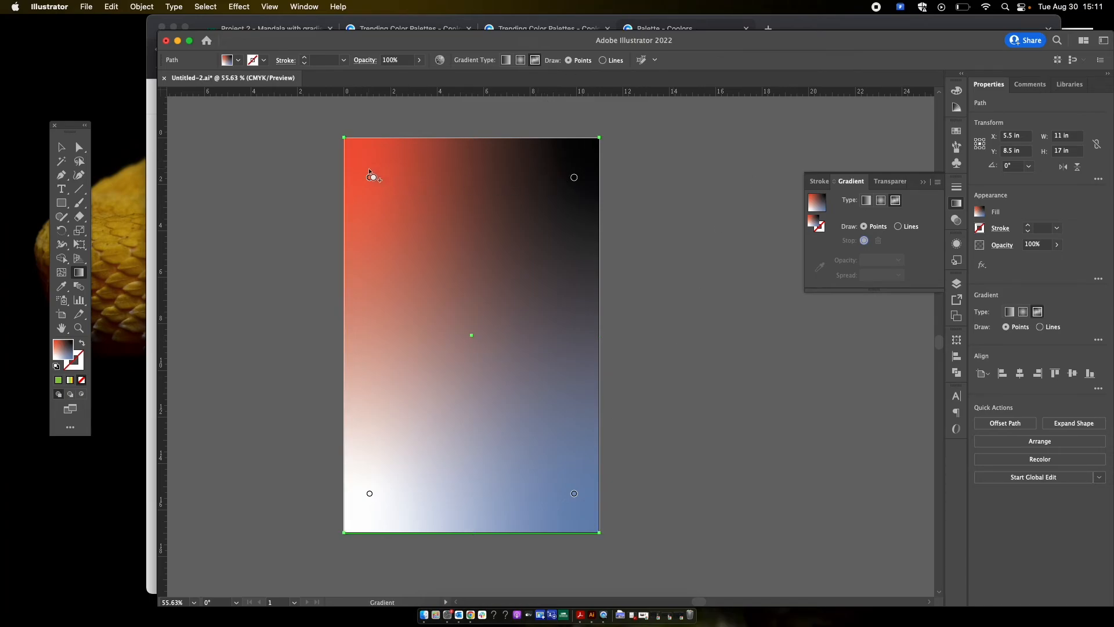
{"action": "left_click", "coordinate": [574, 179]}
{"action": "left_click_drag", "start_coordinate": [370, 493], "coordinate": [400, 373]}
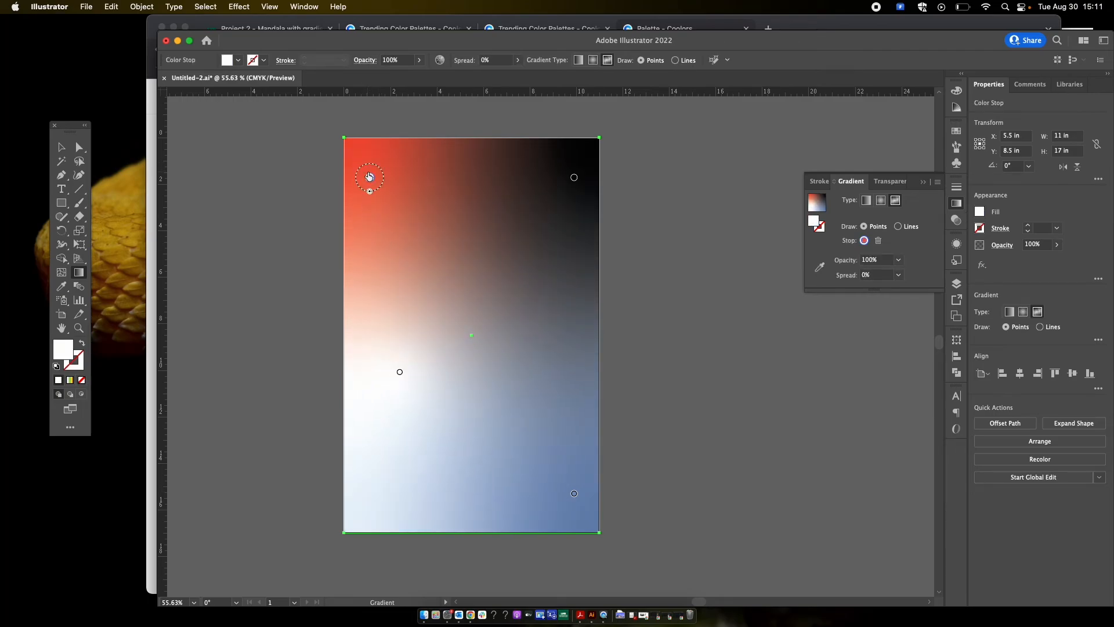
{"action": "left_click_drag", "start_coordinate": [369, 177], "coordinate": [460, 244]}
{"action": "left_click_drag", "start_coordinate": [574, 177], "coordinate": [545, 305]}
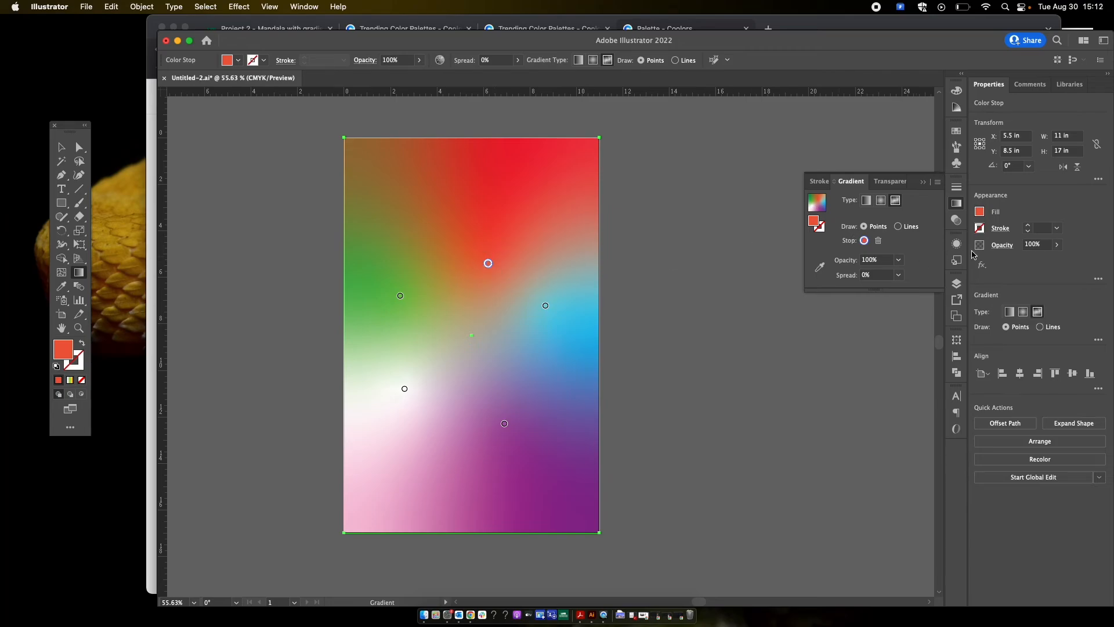
- Switch the freeform gradient to lines and draw an S-shaped line of white stops down through the rectangle
{"action": "left_click", "coordinate": [898, 227]}
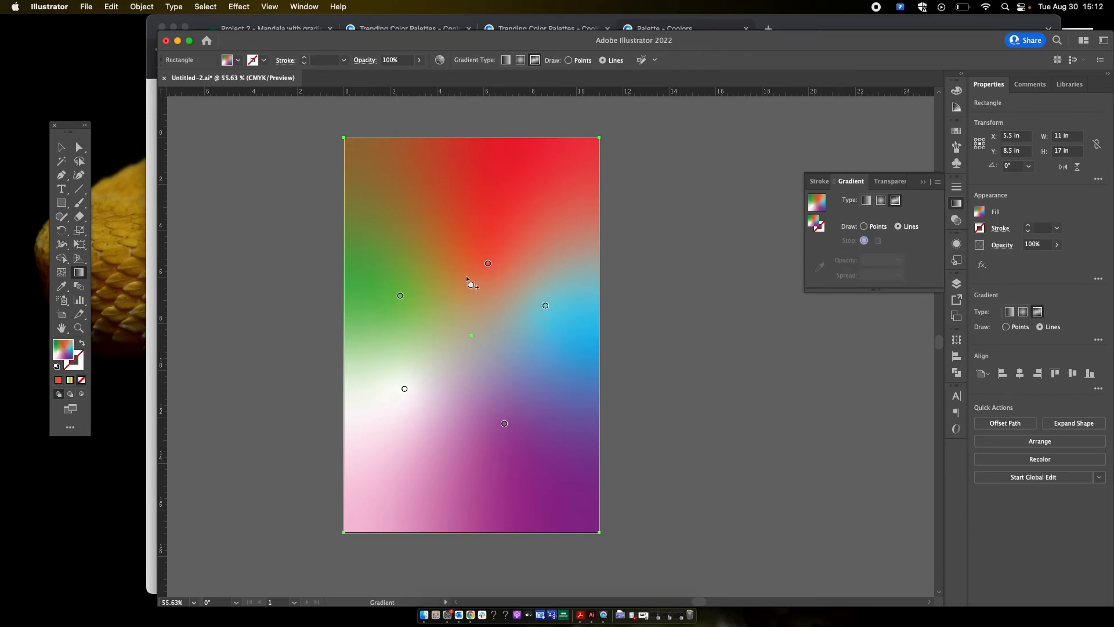
{"action": "left_click", "coordinate": [408, 193]}
{"action": "left_click", "coordinate": [541, 236]}
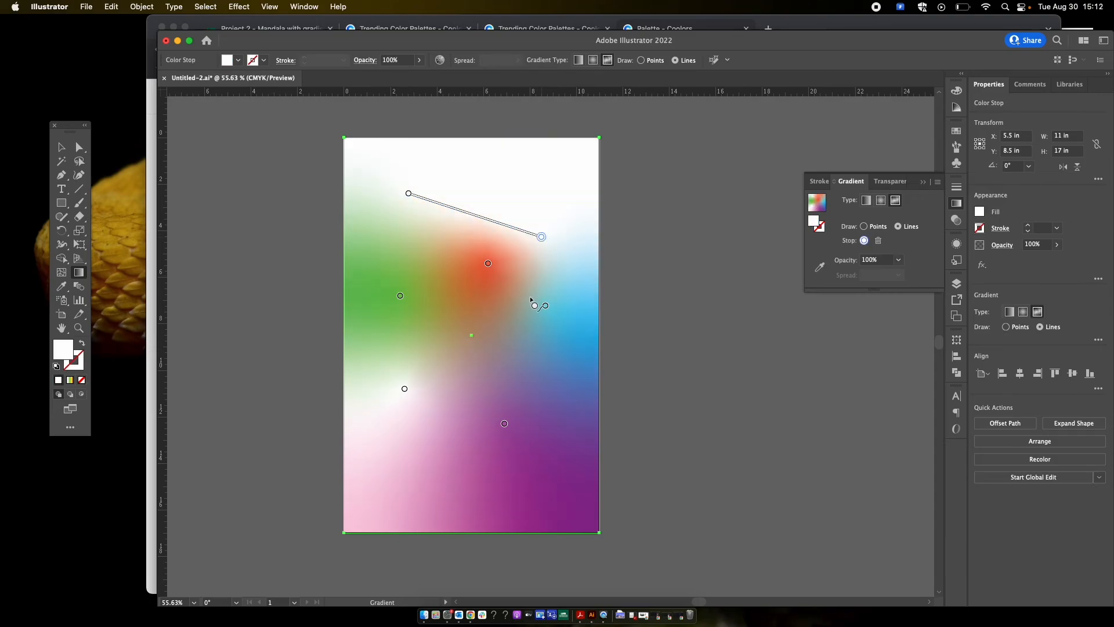
{"action": "left_click", "coordinate": [476, 322]}
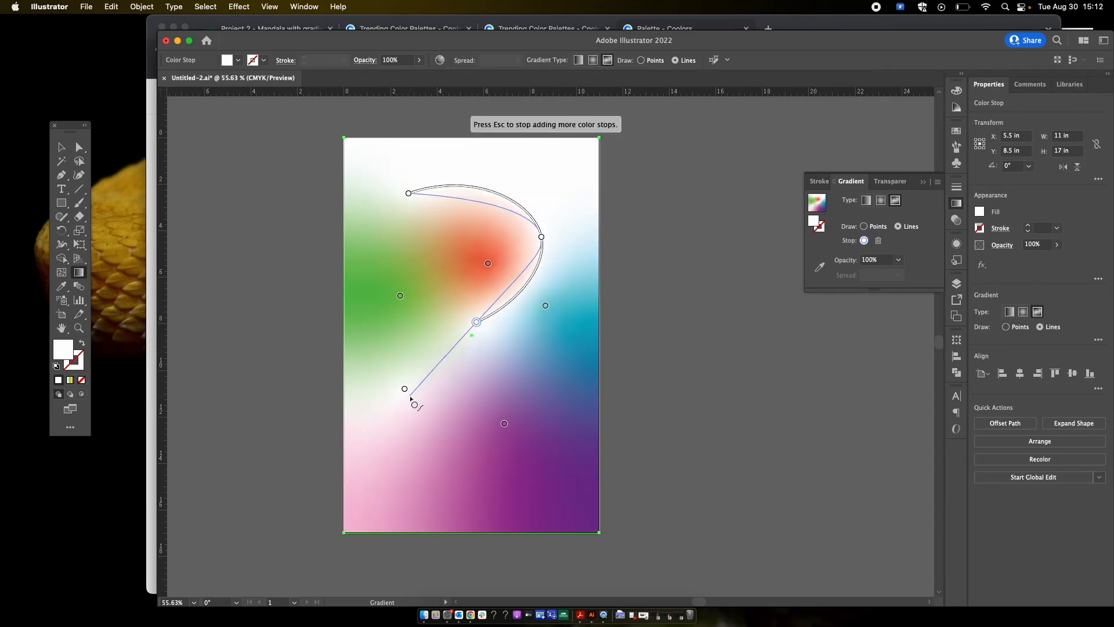
{"action": "left_click", "coordinate": [450, 441]}
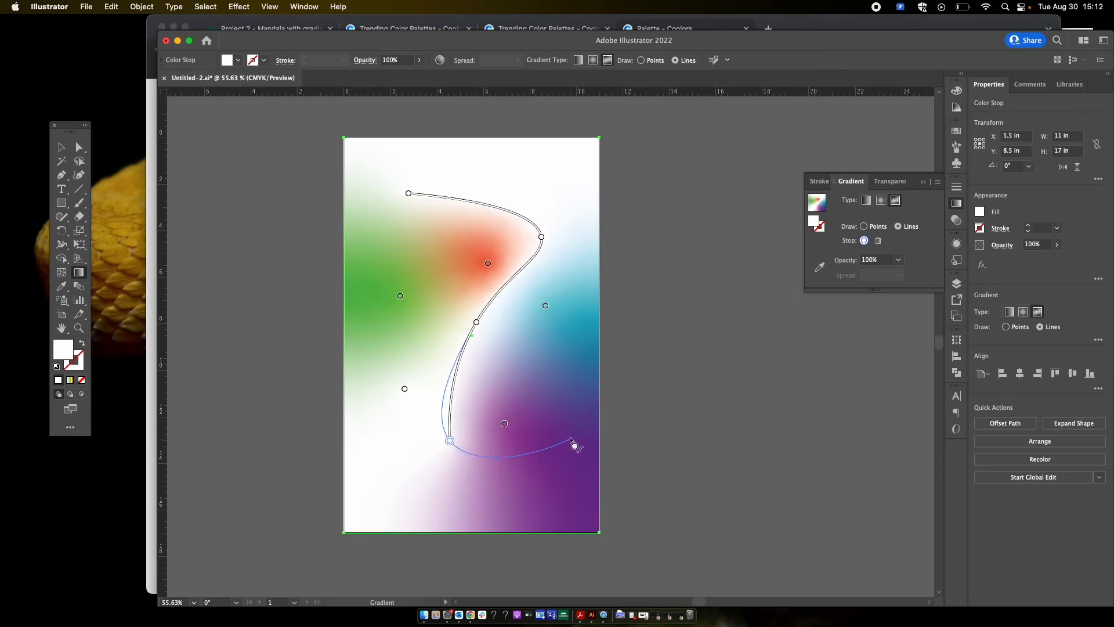
{"action": "left_click", "coordinate": [553, 455]}
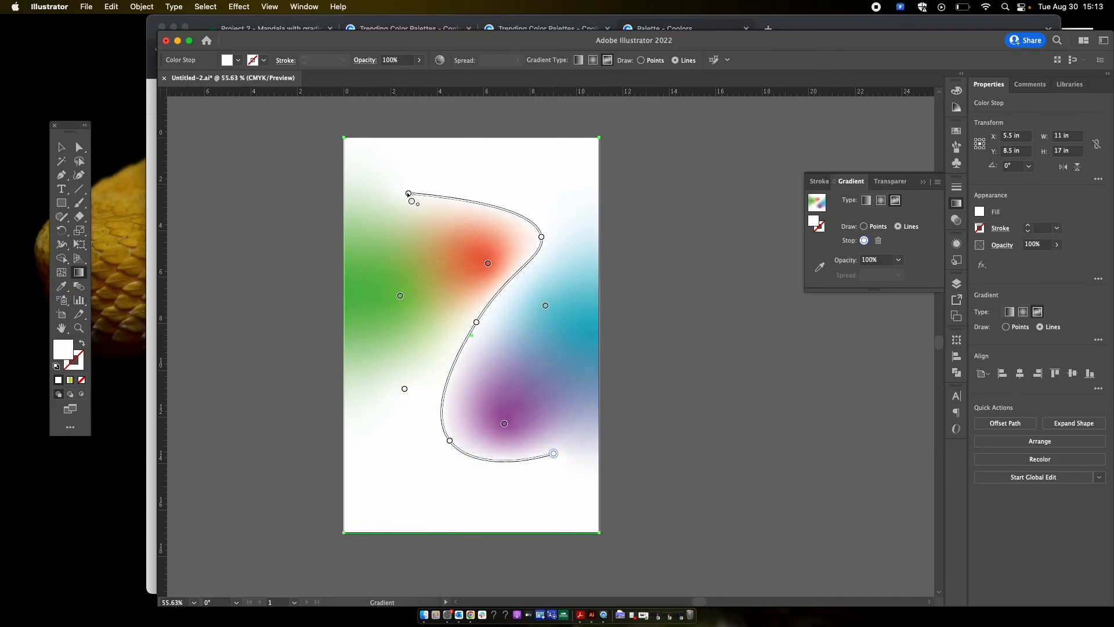
{"action": "left_click", "coordinate": [408, 194]}
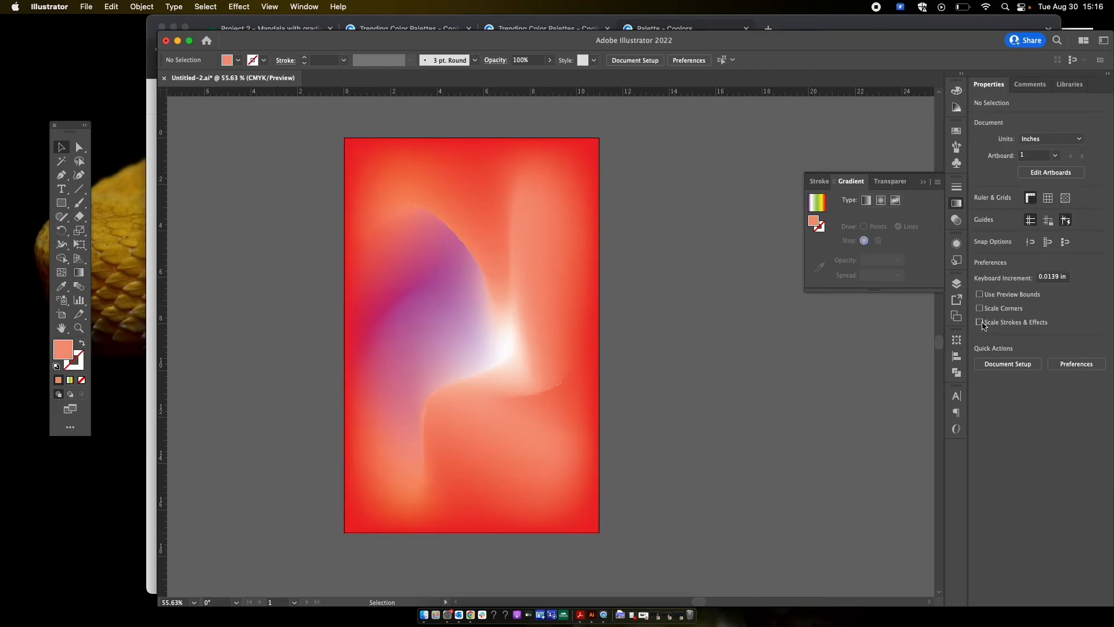
- Show and unlock the mandala's Layer 1, and lock the background's Layer 3
{"action": "left_click", "coordinate": [957, 283]}
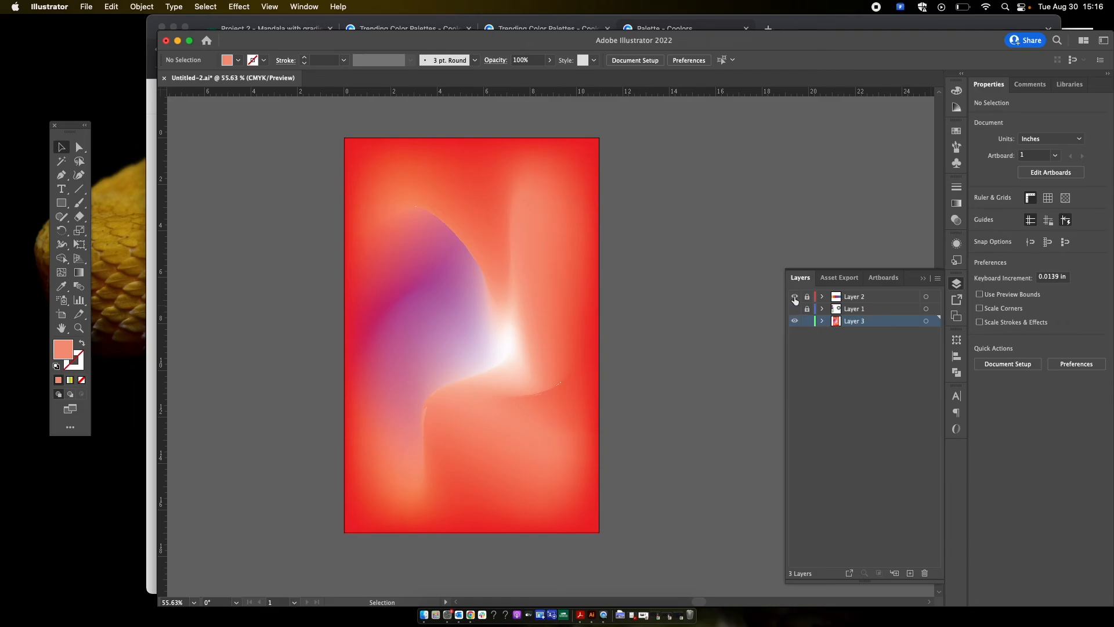
{"action": "left_click", "coordinate": [796, 297]}
{"action": "left_click", "coordinate": [795, 297]}
{"action": "left_click", "coordinate": [795, 309]}
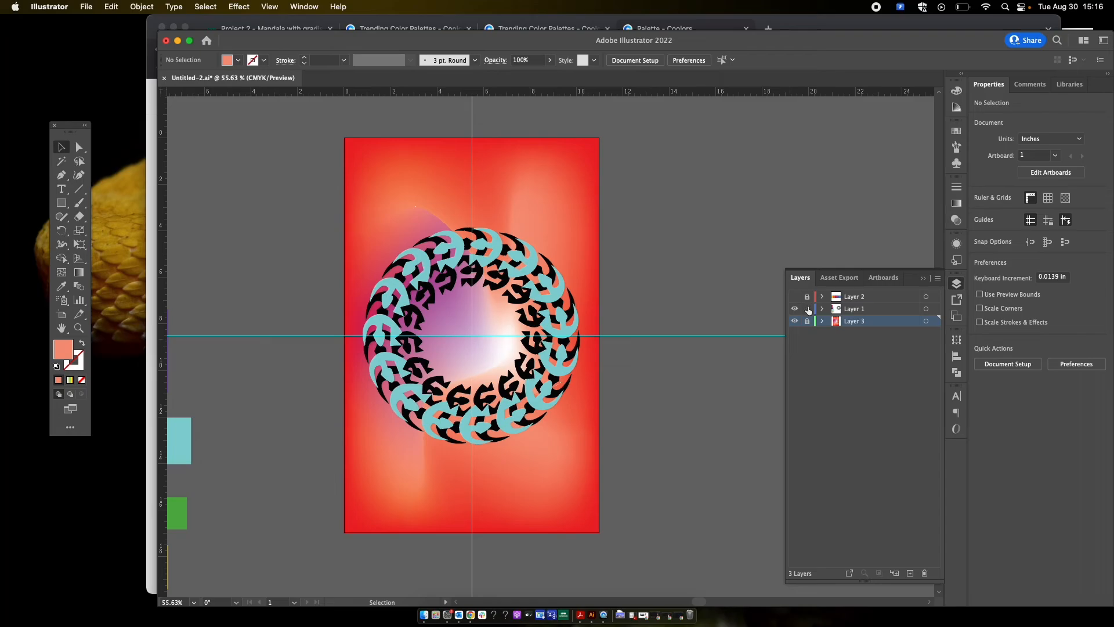
- Fill the whole mandala group with white FFFFFF and deselect it
{"action": "left_click", "coordinate": [485, 316]}
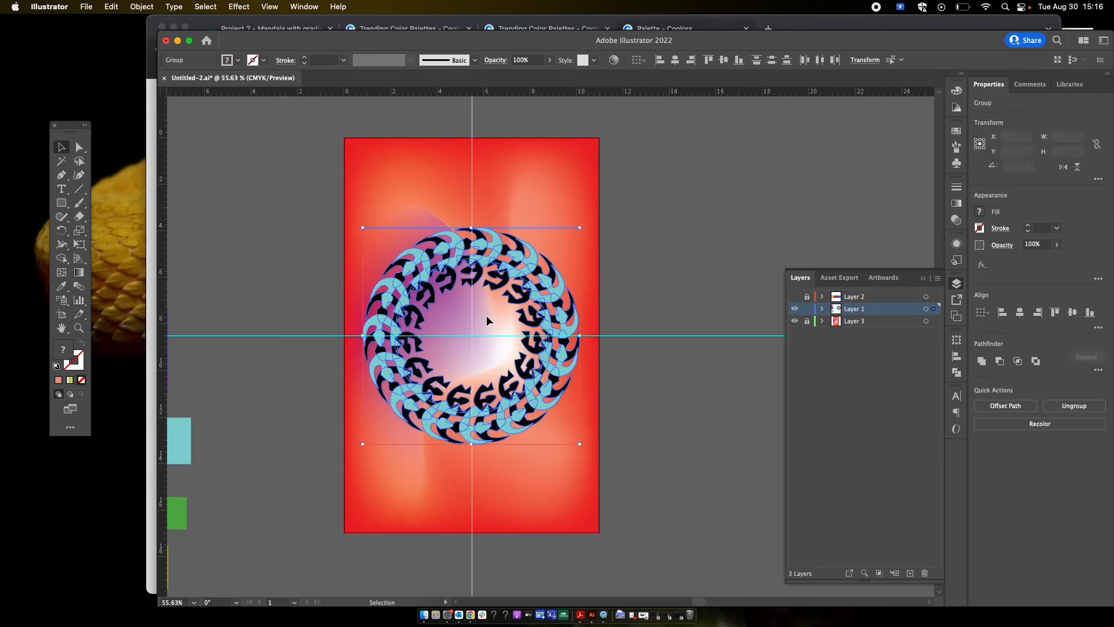
{"action": "double_click", "coordinate": [64, 350]}
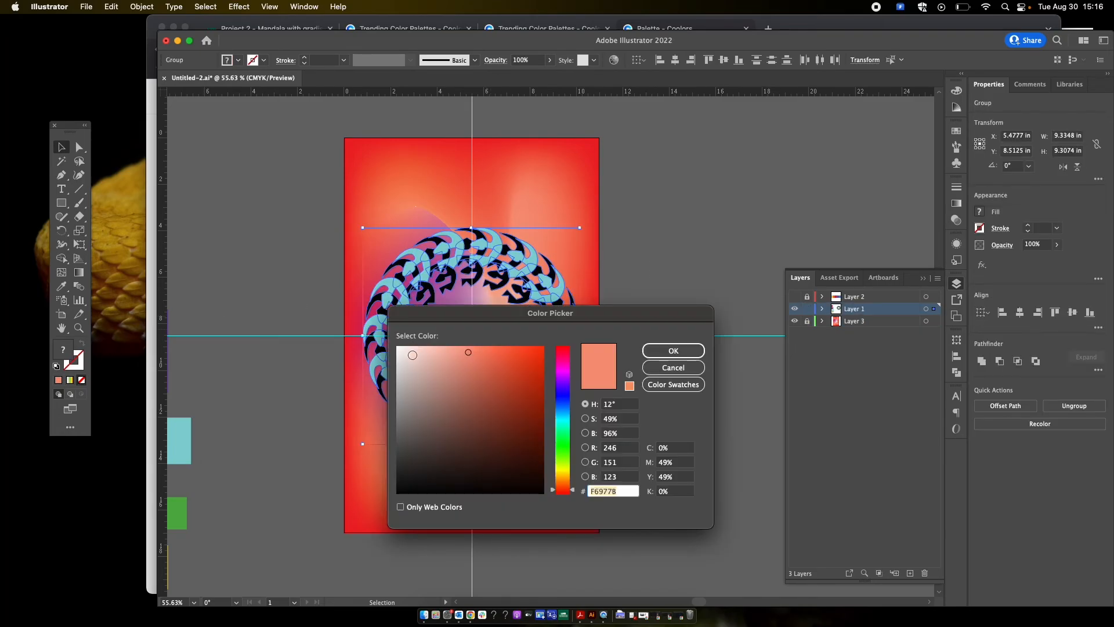
{"action": "type", "text": "ffffff"}
{"action": "left_click", "coordinate": [673, 350]}
{"action": "left_click", "coordinate": [670, 211]}
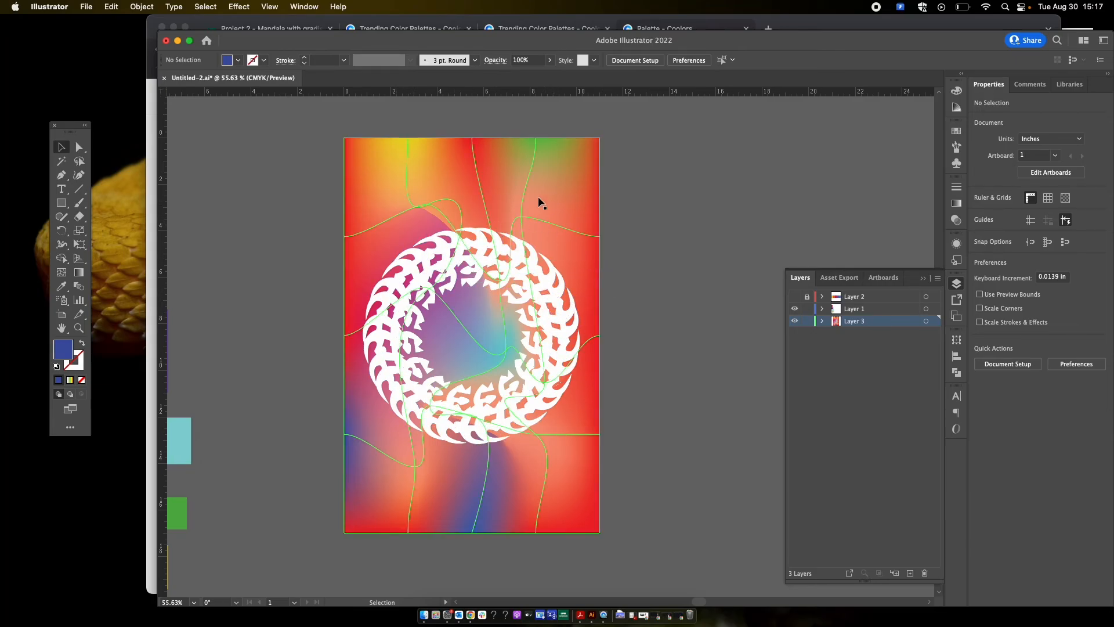
- Lock Layer 3, which holds the multi-color mesh background
{"action": "left_click", "coordinate": [529, 284]}
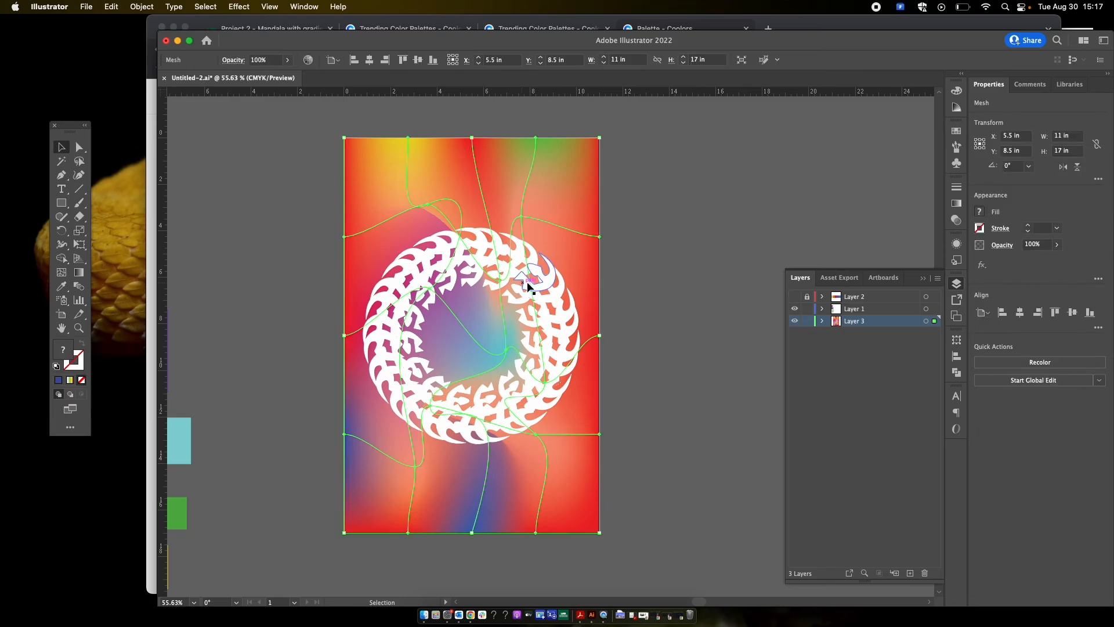
{"action": "left_click", "coordinate": [807, 323]}
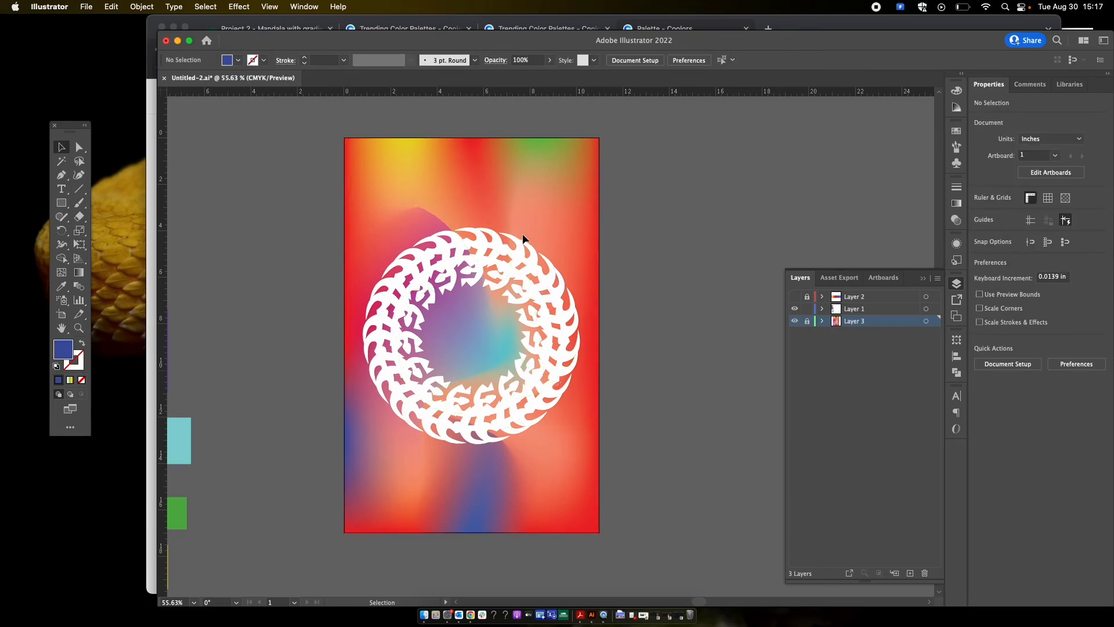
- Show the Transparency settings and select all parts of the white mandala
{"action": "left_click", "coordinate": [496, 258]}
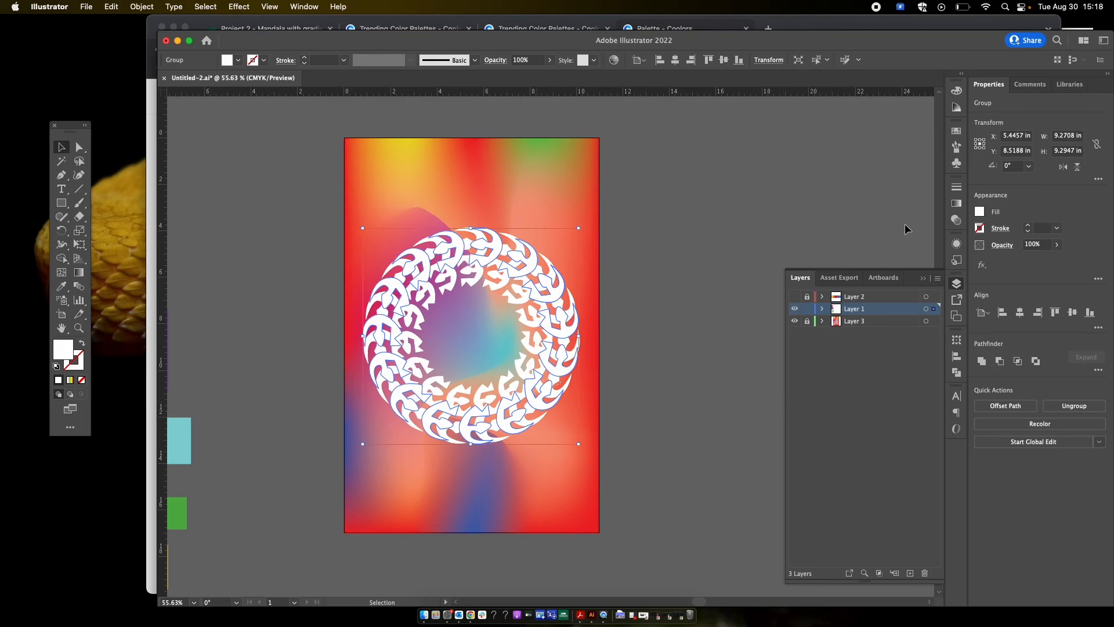
{"action": "left_click", "coordinate": [957, 244]}
{"action": "left_click", "coordinate": [957, 220]}
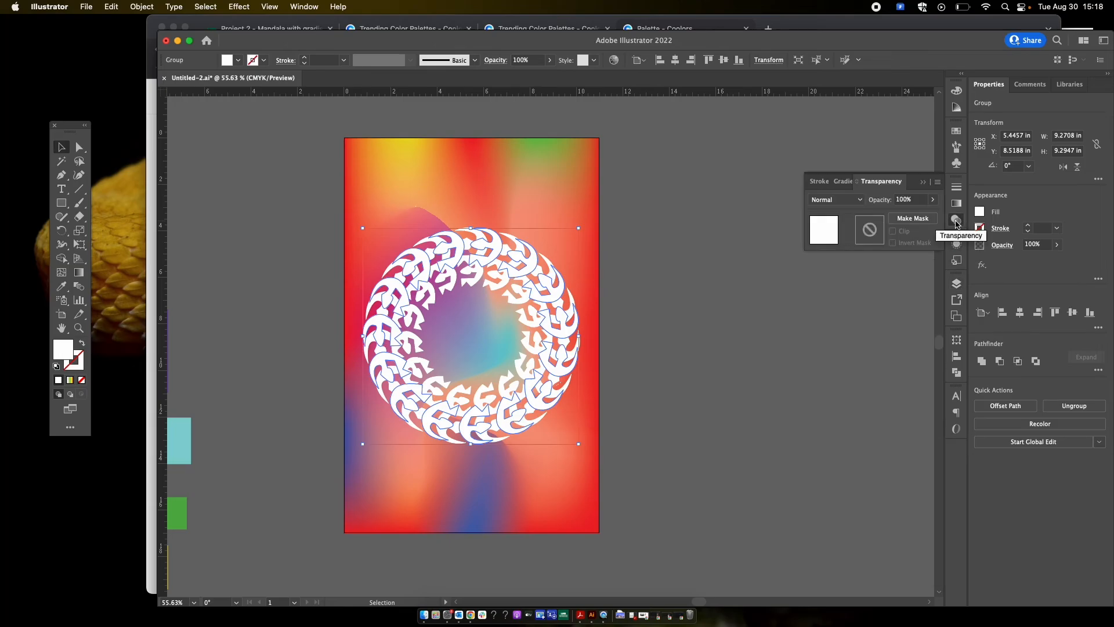
{"action": "left_click", "coordinate": [303, 7]}
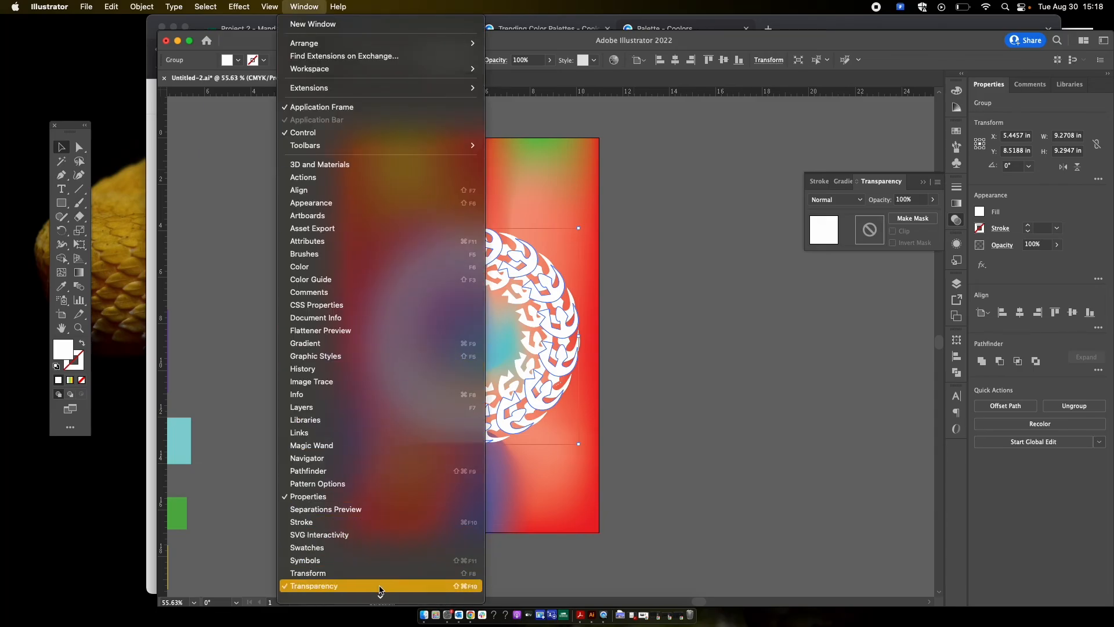
{"action": "left_click", "coordinate": [867, 271]}
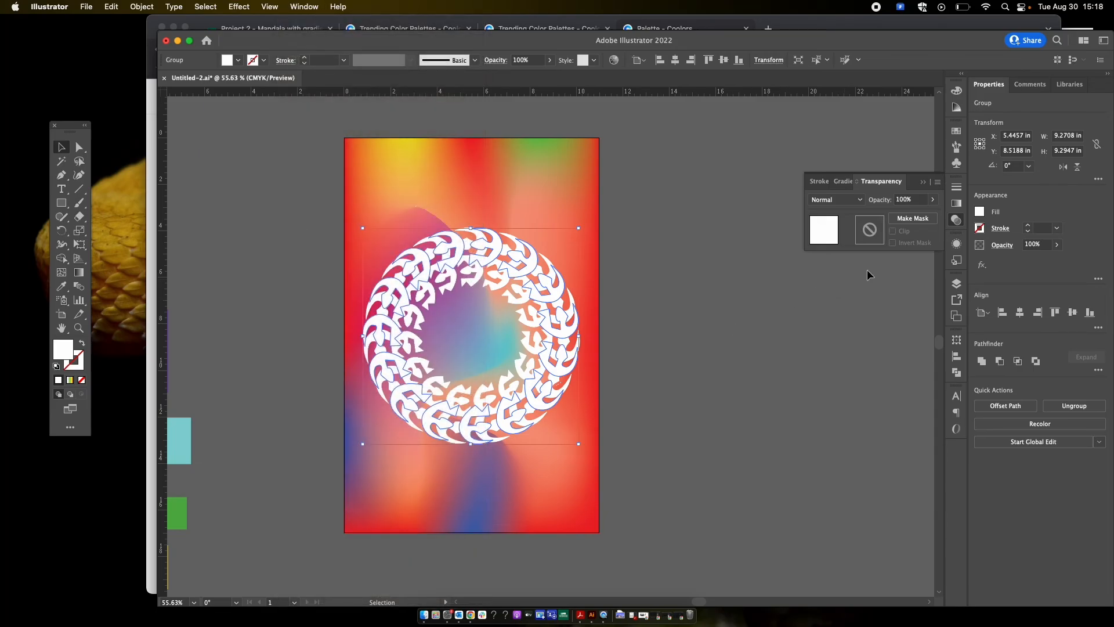
{"action": "left_click", "coordinate": [696, 310]}
{"action": "left_click", "coordinate": [490, 363]}
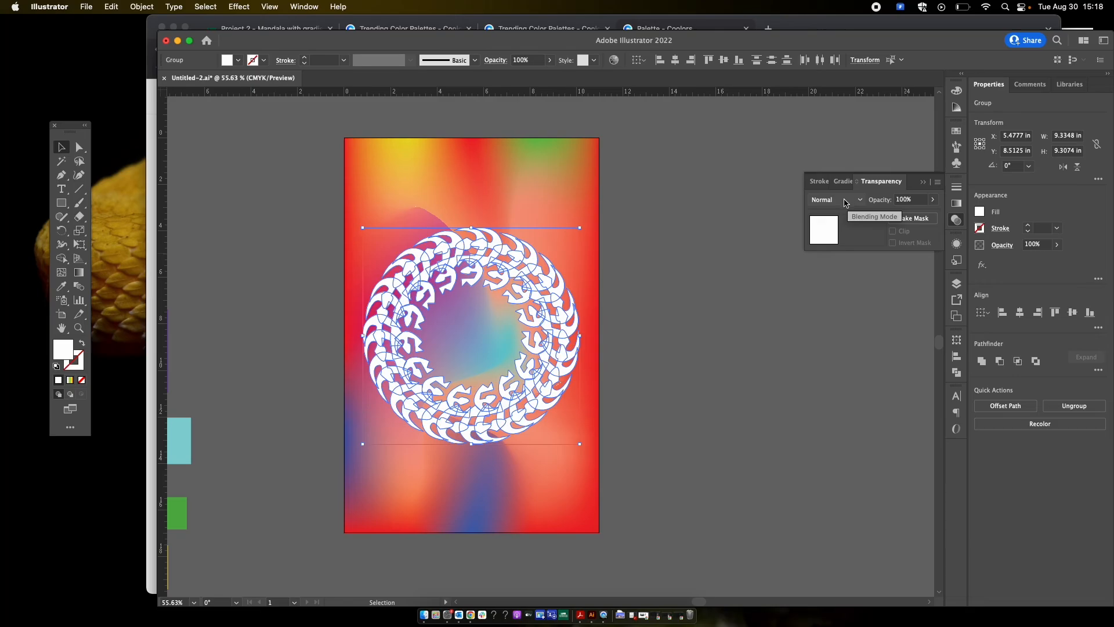
- Try a lower opacity on the whole mandala, and undo the change
{"action": "left_click", "coordinate": [933, 199]}
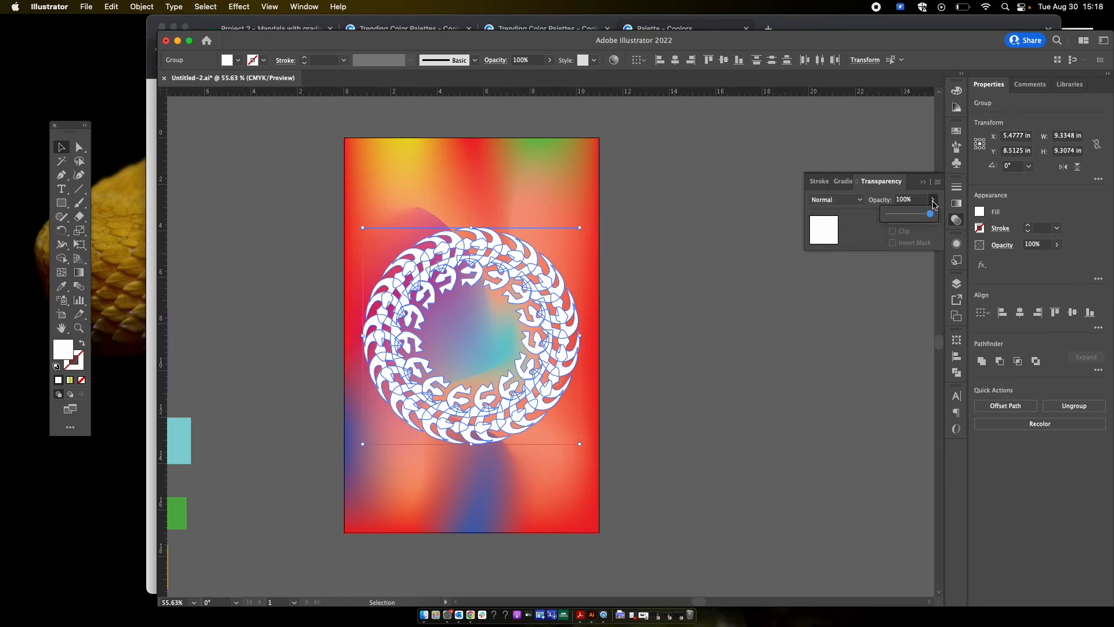
{"action": "left_click_drag", "start_coordinate": [931, 216], "coordinate": [905, 215]}
{"action": "left_click", "coordinate": [695, 273]}
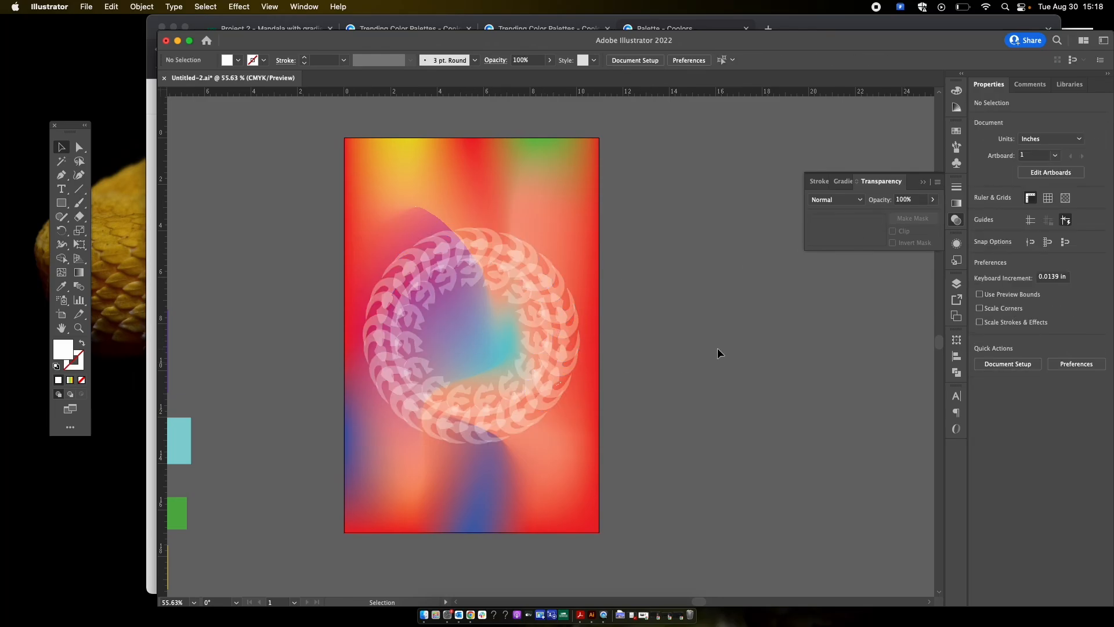
{"action": "key", "text": "super+z"}
{"action": "key", "text": "super+z"}
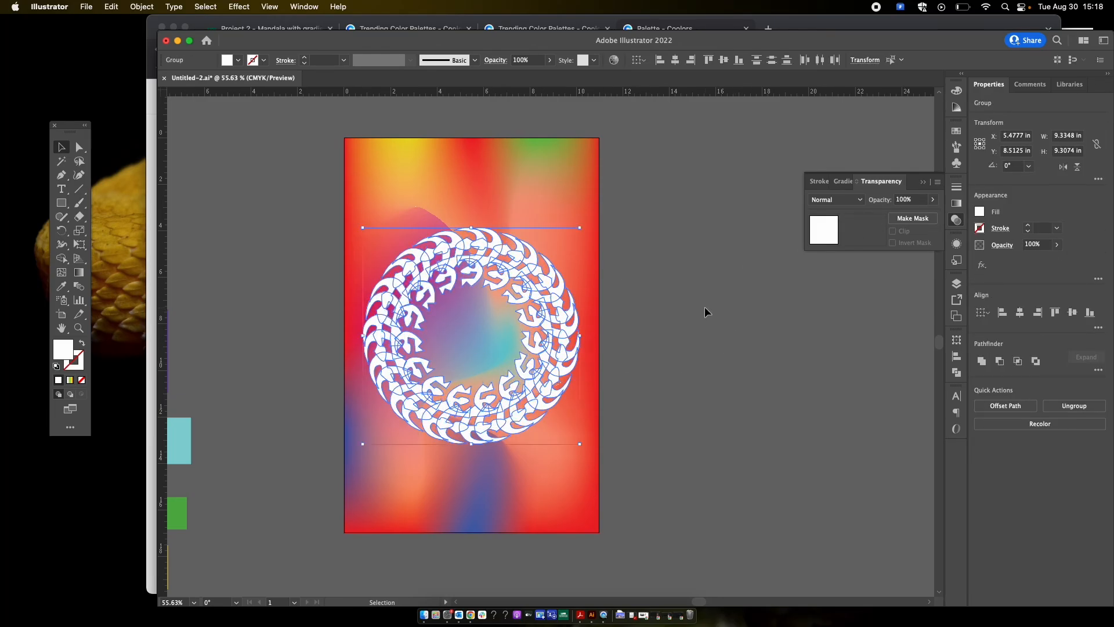
- Set the mandala's blending mode to Overlay and deselect it
{"action": "left_click", "coordinate": [859, 201]}
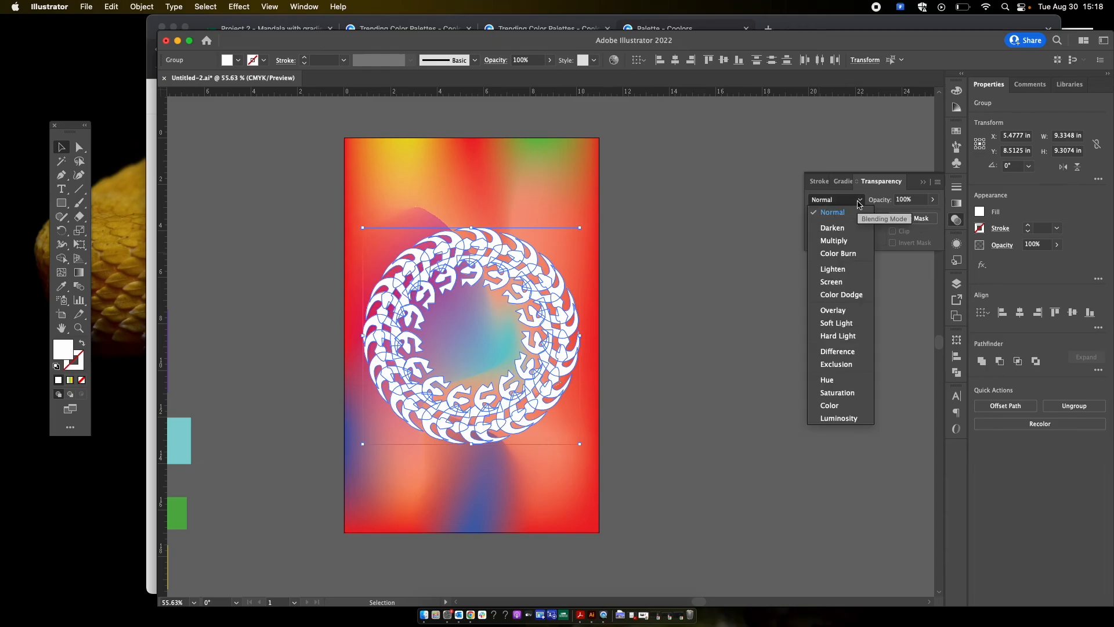
{"action": "left_click", "coordinate": [854, 311]}
{"action": "left_click", "coordinate": [698, 324]}
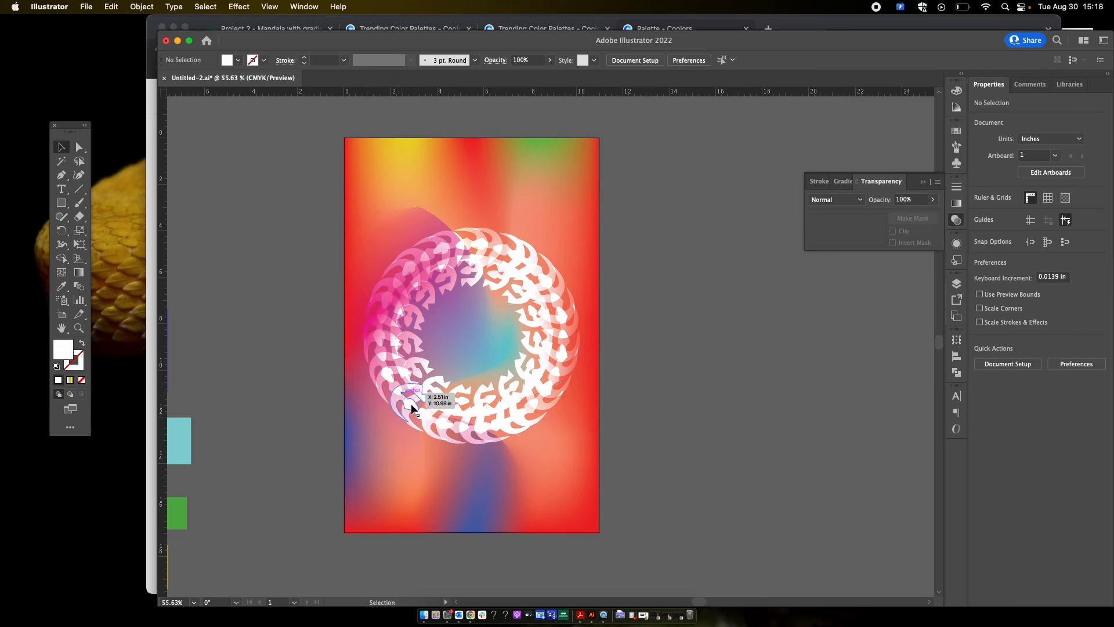
- Try the Screen, Difference, Exclusion and Saturation blending modes on the whole mandala, and return it to Overlay
{"action": "left_click", "coordinate": [545, 324]}
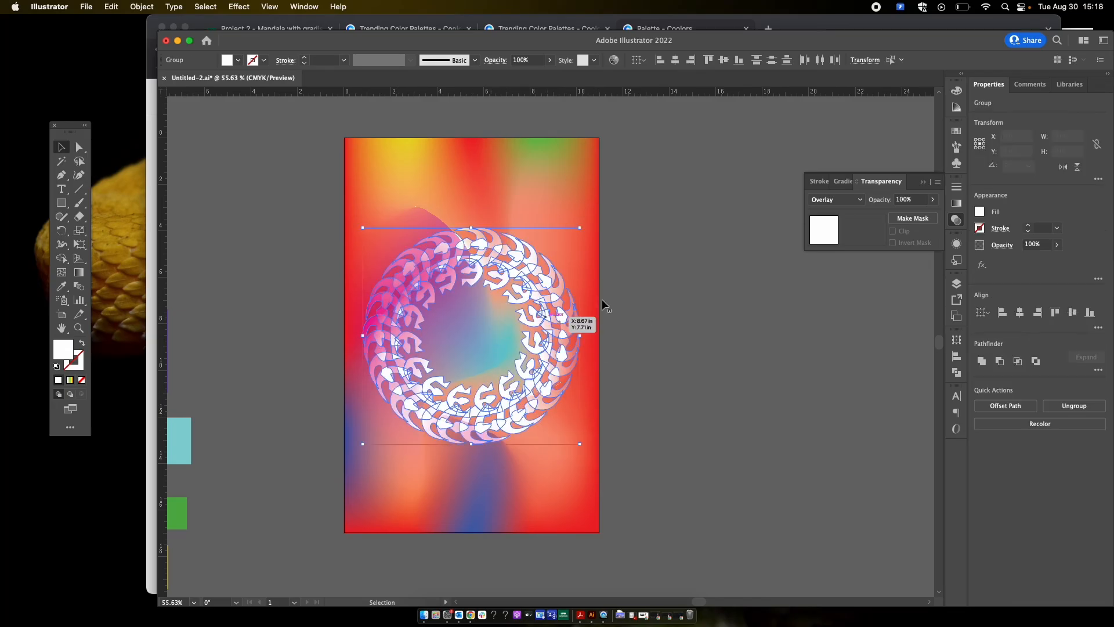
{"action": "left_click", "coordinate": [851, 200]}
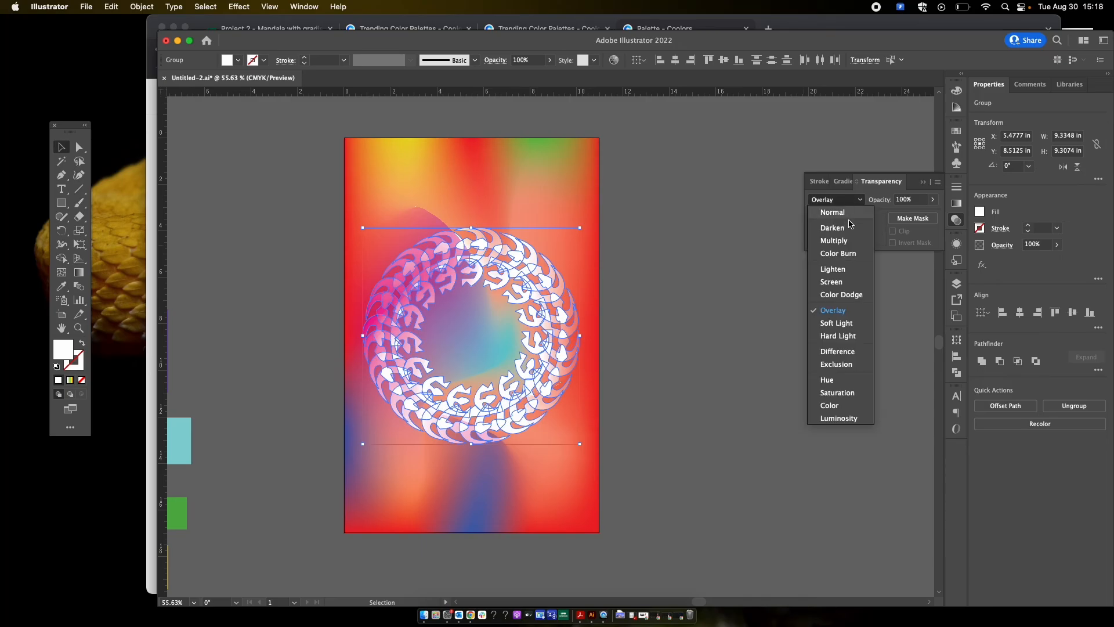
{"action": "left_click", "coordinate": [839, 282]}
{"action": "left_click", "coordinate": [851, 201]}
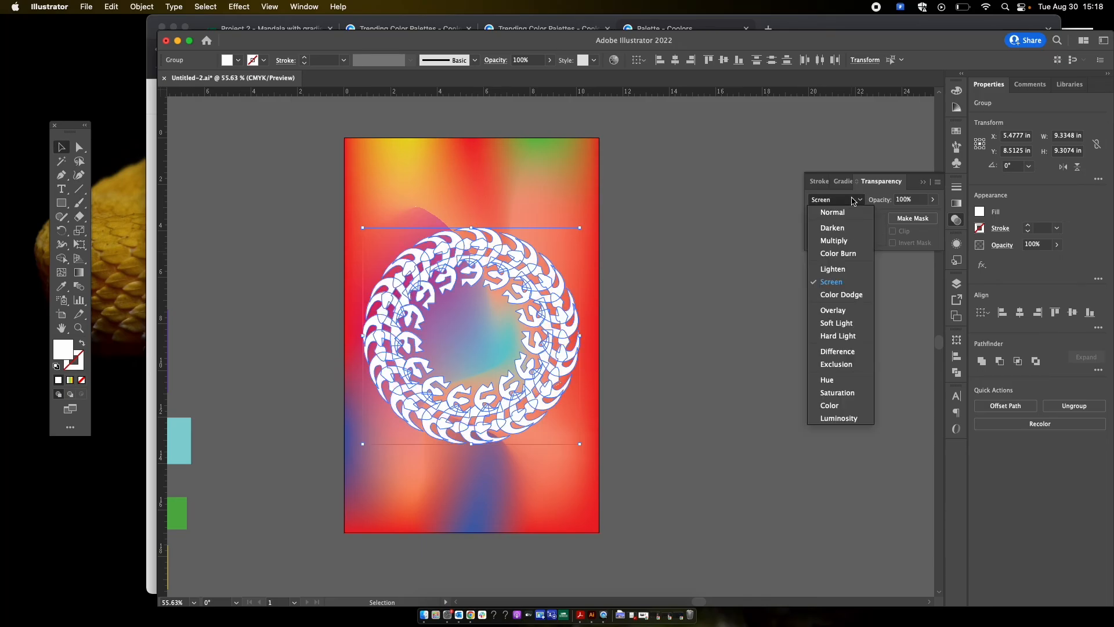
{"action": "left_click", "coordinate": [840, 352]}
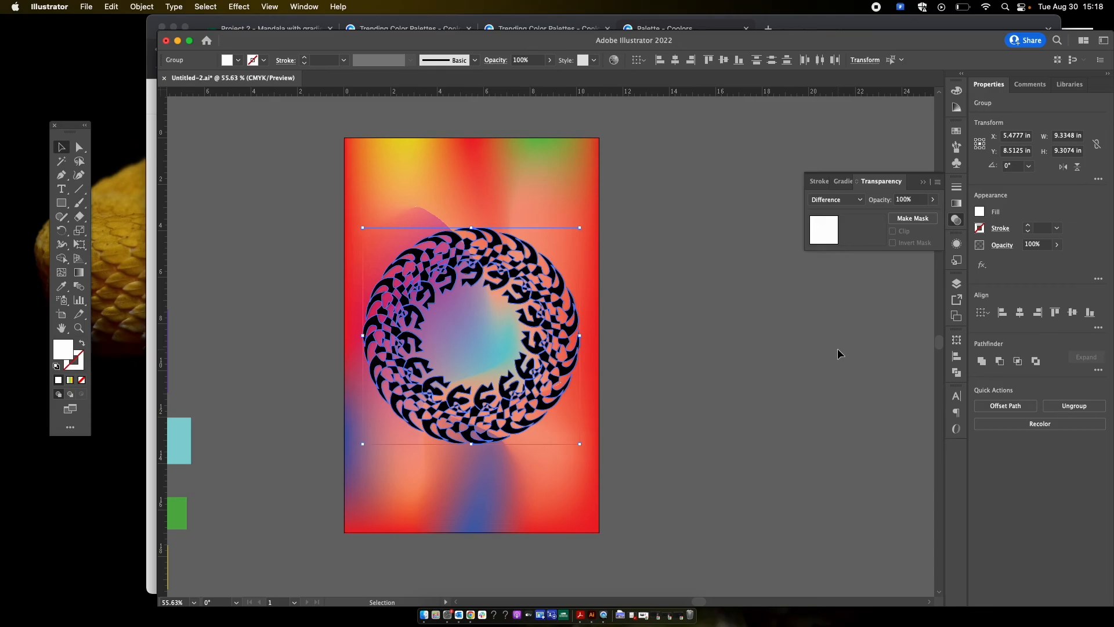
{"action": "left_click", "coordinate": [850, 200]}
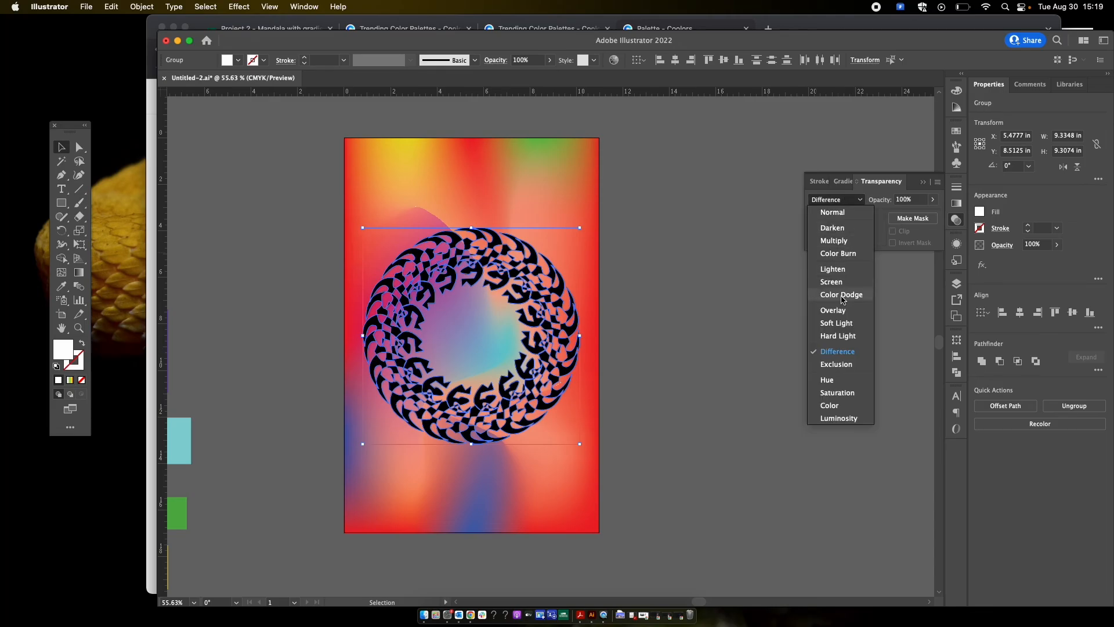
{"action": "left_click", "coordinate": [837, 364]}
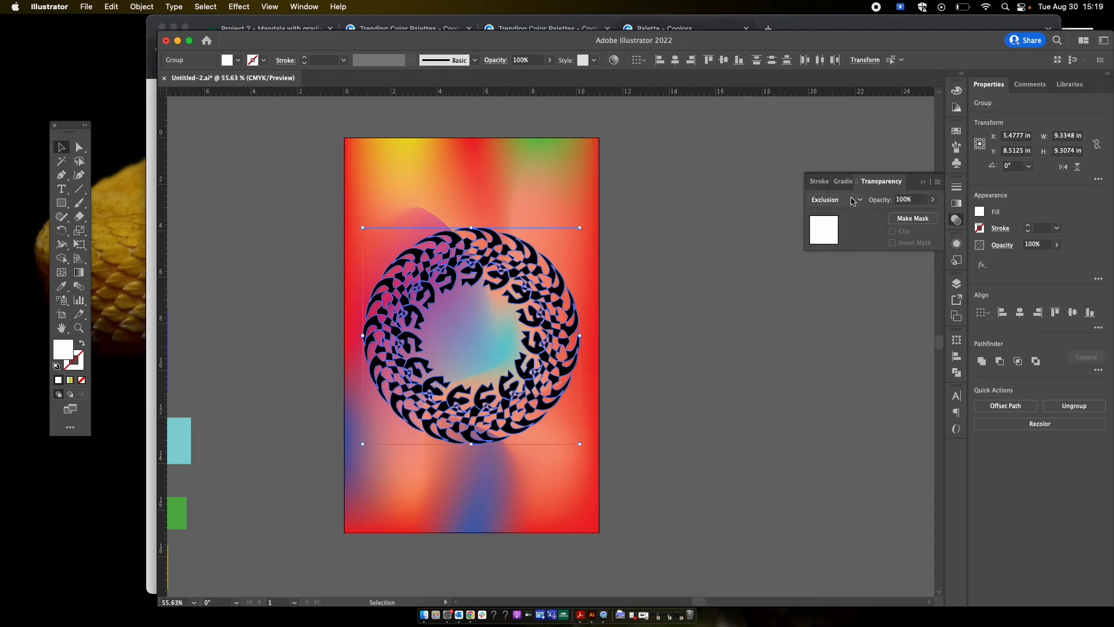
{"action": "left_click", "coordinate": [839, 200]}
{"action": "left_click", "coordinate": [837, 393]}
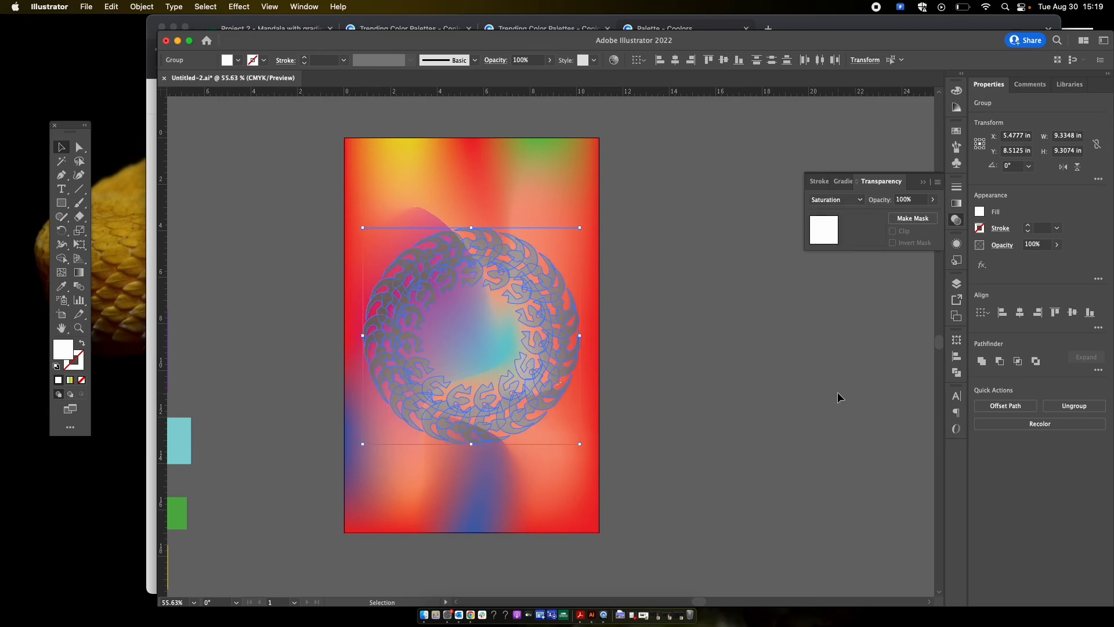
{"action": "left_click", "coordinate": [836, 200]}
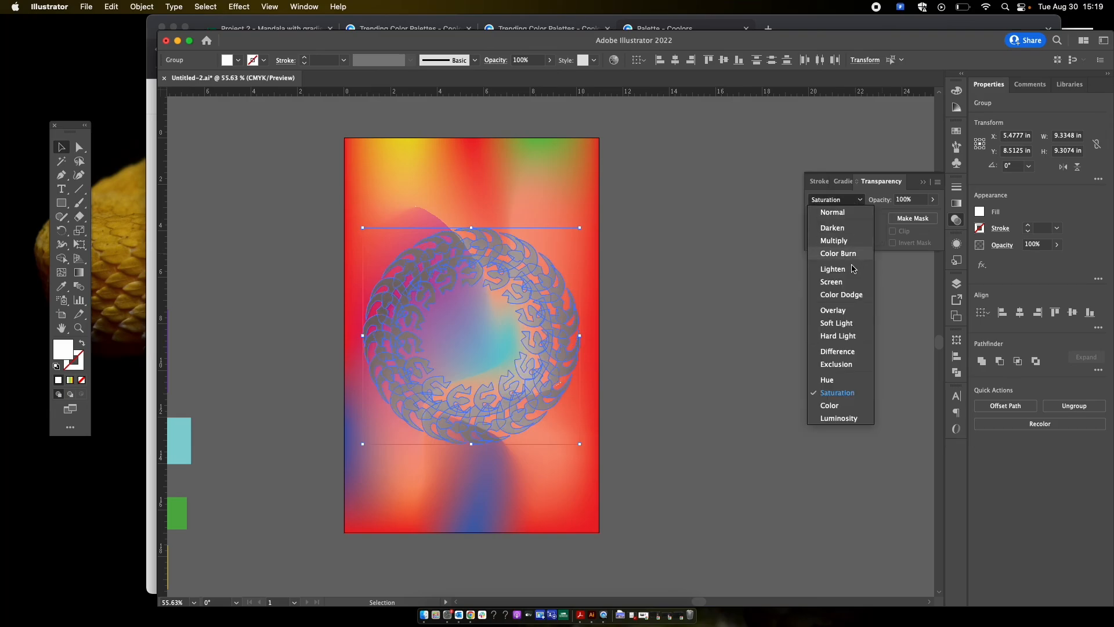
{"action": "left_click", "coordinate": [837, 308]}
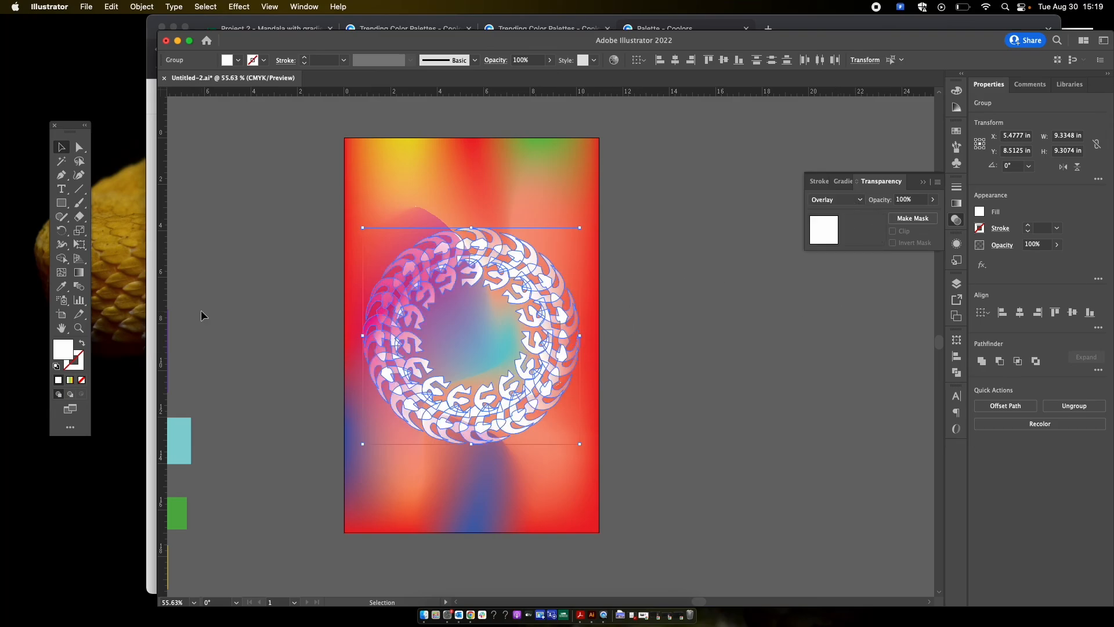
- Try to recolor the mandala's fill by choosing a green hue of 124°, and deselect it
{"action": "double_click", "coordinate": [64, 349]}
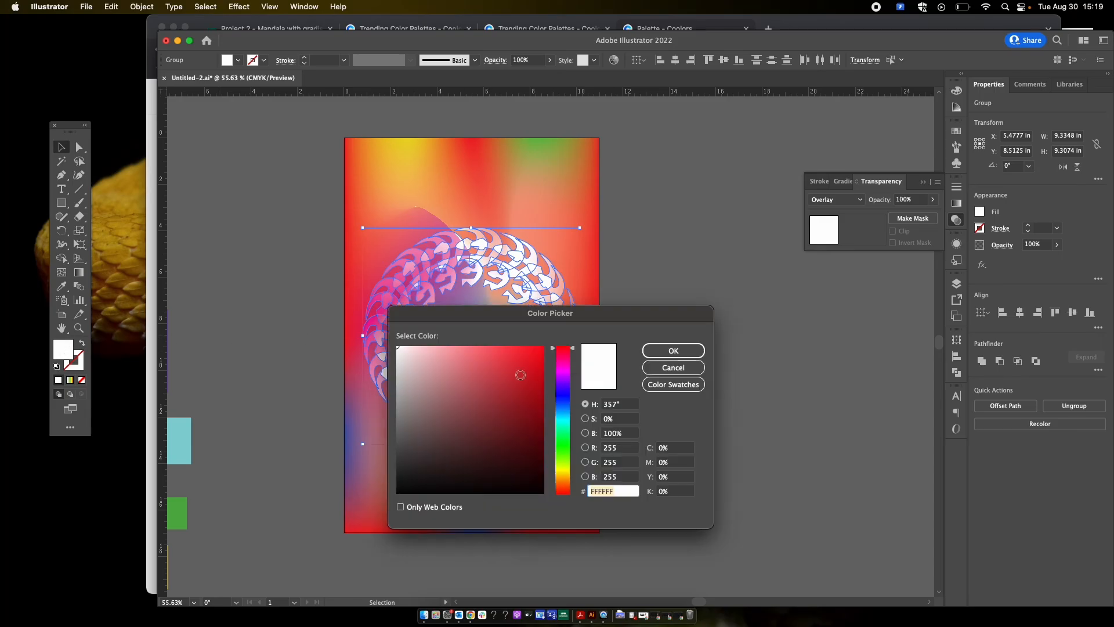
{"action": "left_click", "coordinate": [566, 446]}
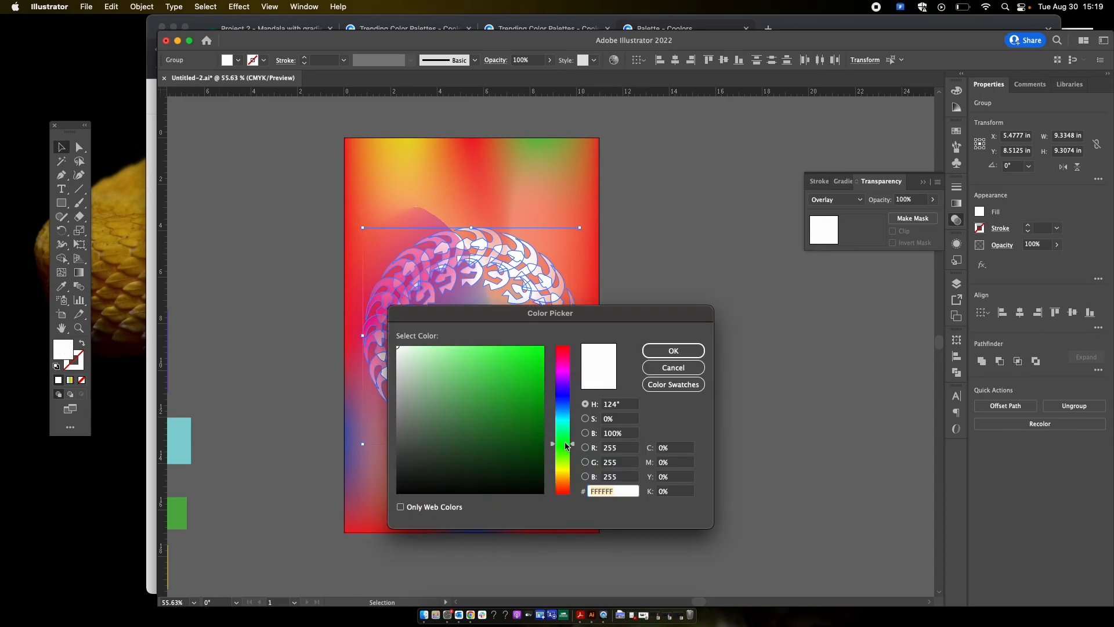
{"action": "left_click", "coordinate": [679, 352]}
{"action": "left_click", "coordinate": [680, 308]}
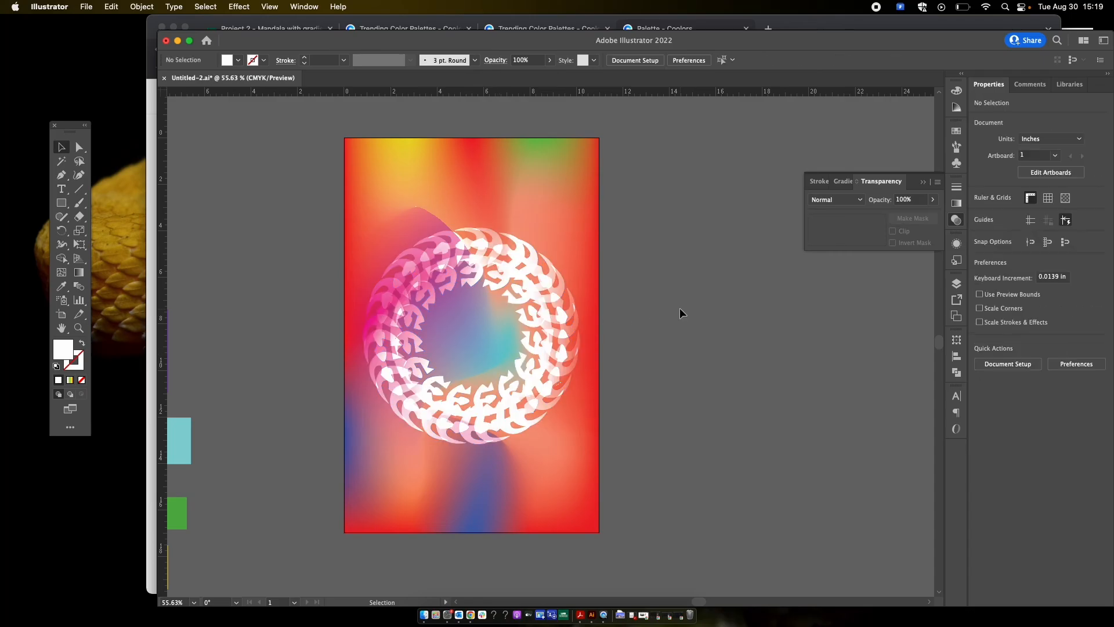
- Fill the whole mandala with bright green 00FF67 and deselect it
{"action": "left_click", "coordinate": [480, 355]}
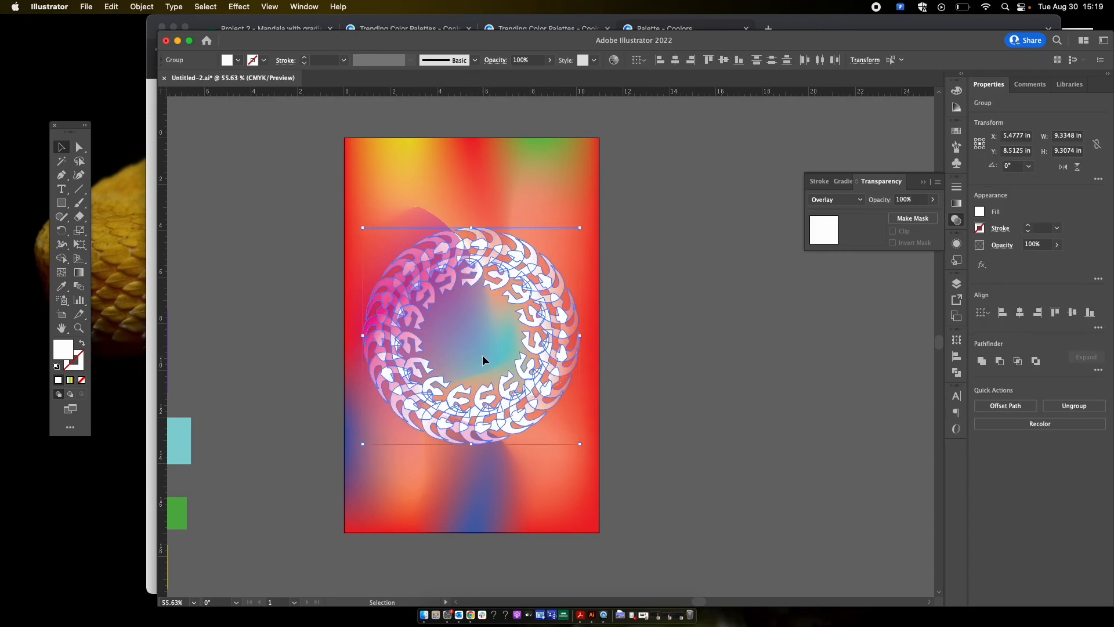
{"action": "double_click", "coordinate": [70, 358]}
{"action": "left_click", "coordinate": [566, 439]}
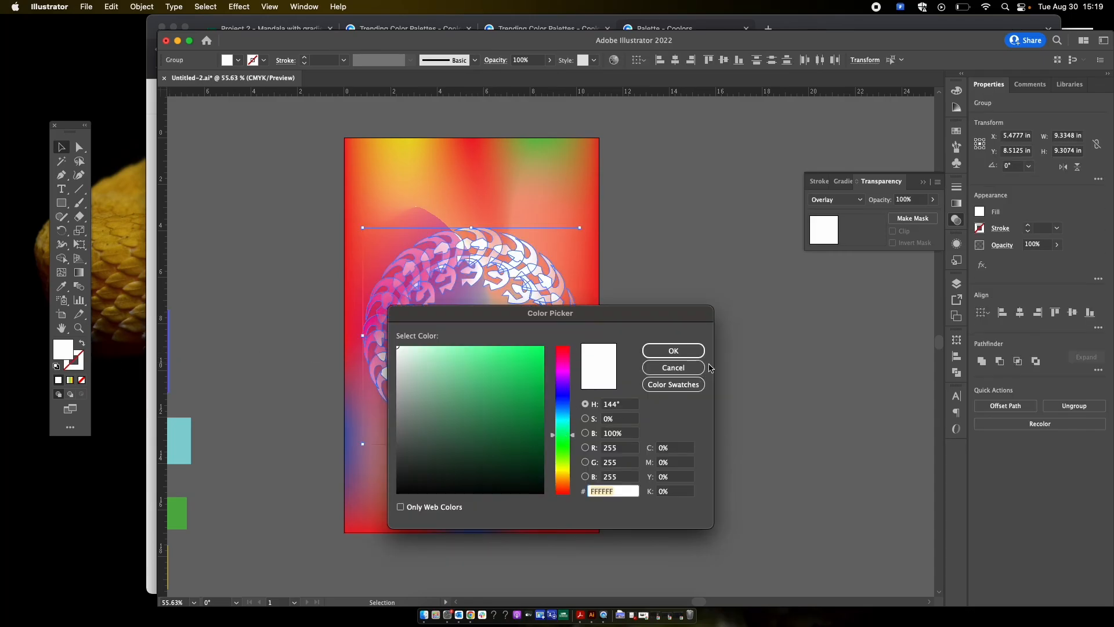
{"action": "left_click_drag", "start_coordinate": [528, 417], "coordinate": [556, 349]}
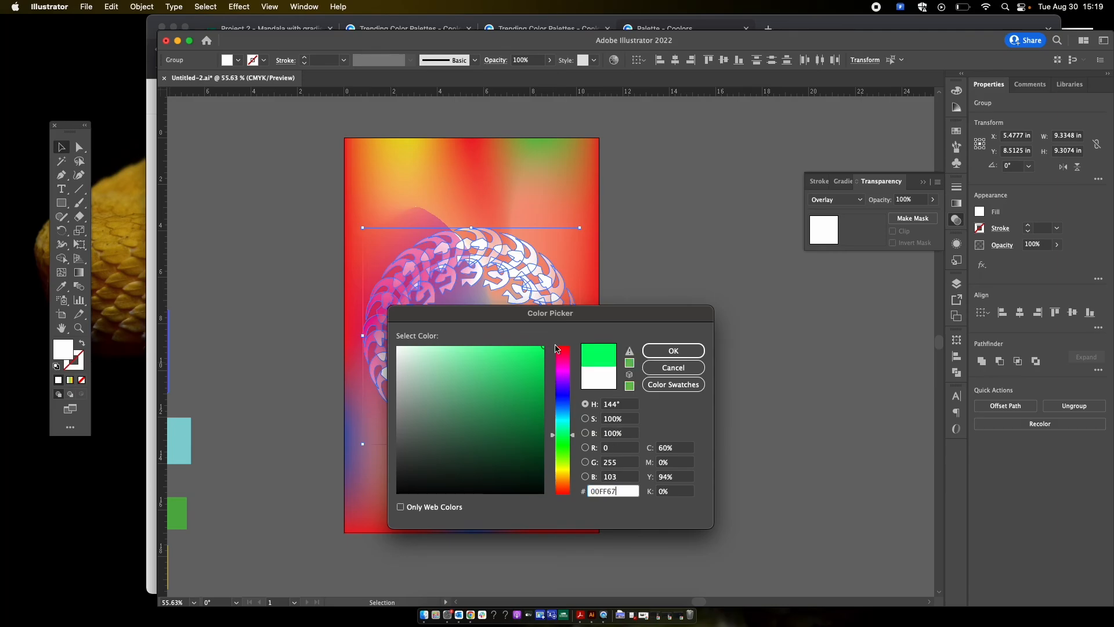
{"action": "left_click", "coordinate": [673, 350]}
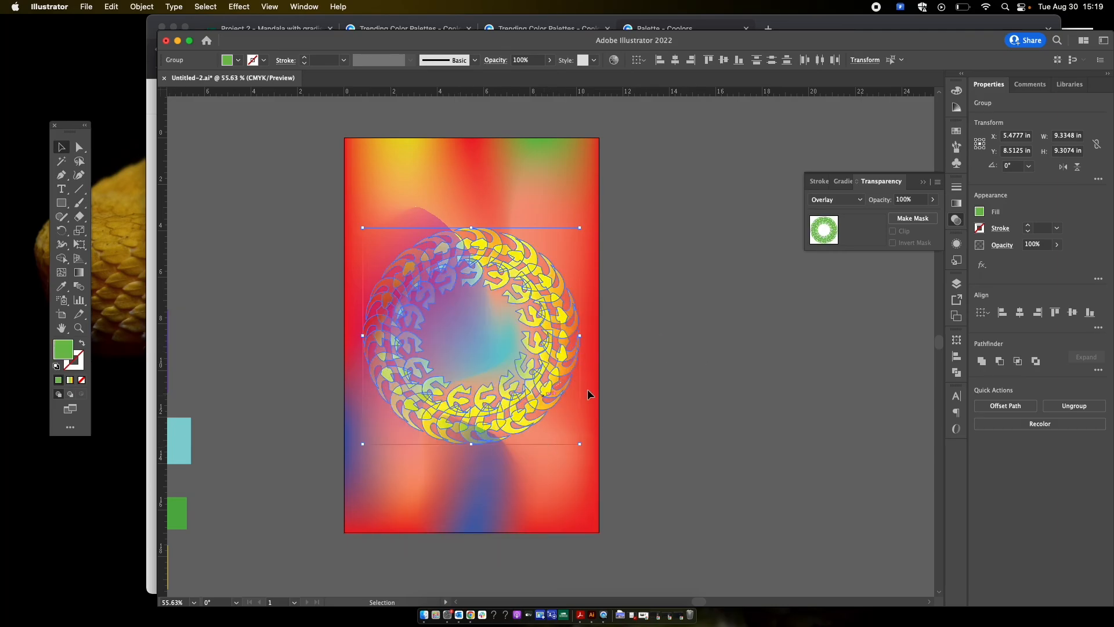
{"action": "left_click", "coordinate": [648, 371]}
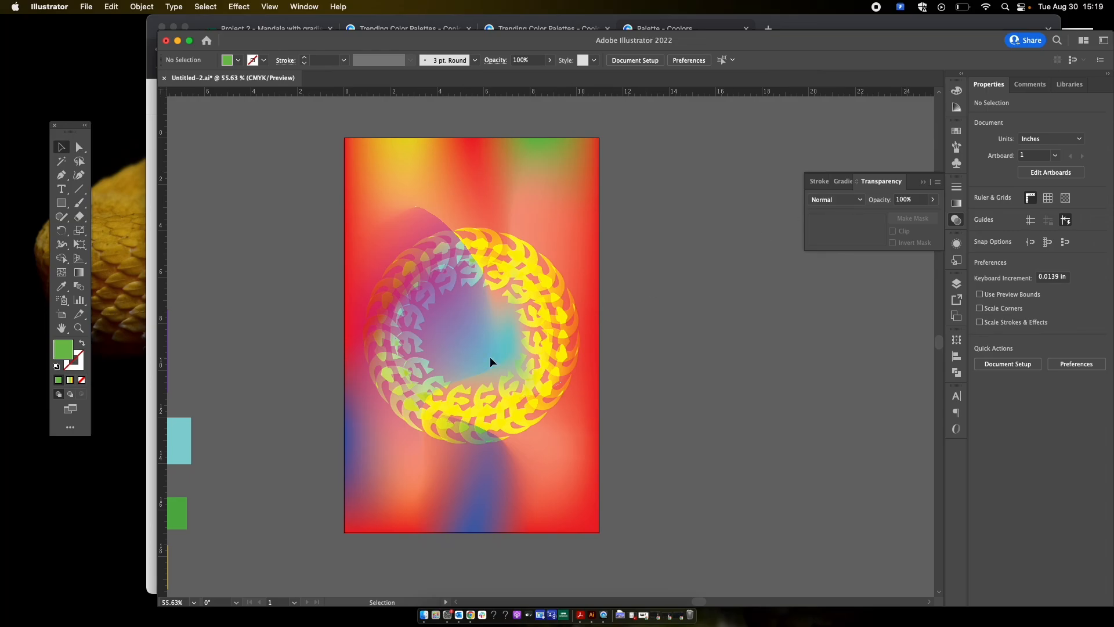
- Add two copies of the mandala enlarged from its center to about 13.8 in and 21.5 in wide, extending past the artboard
{"action": "left_click", "coordinate": [569, 318]}
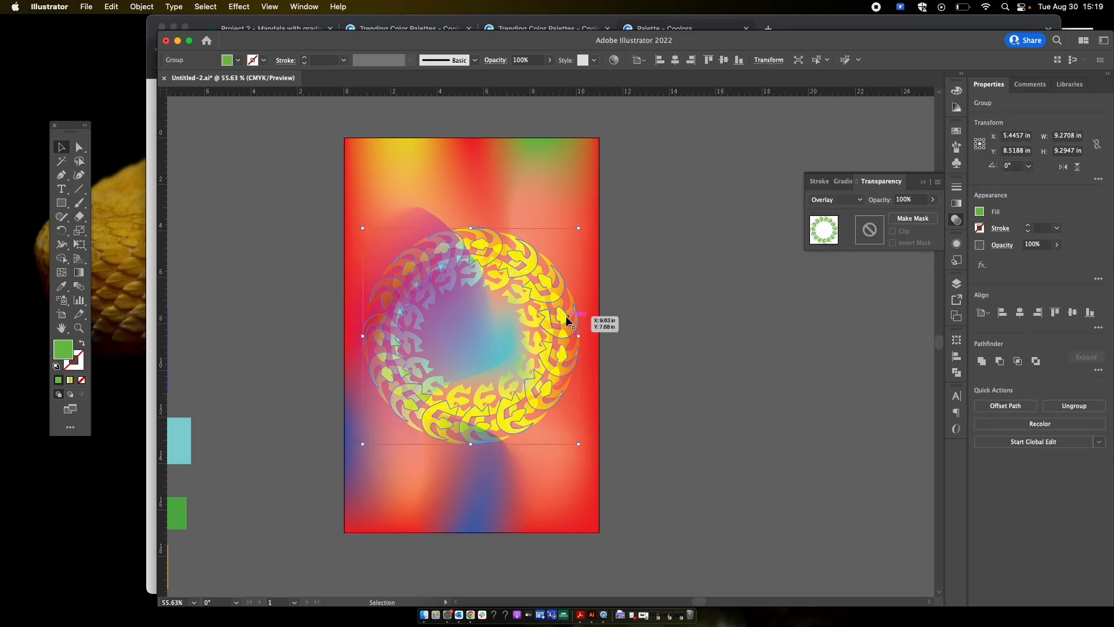
{"action": "left_click_drag", "start_coordinate": [581, 226], "coordinate": [674, 175]}
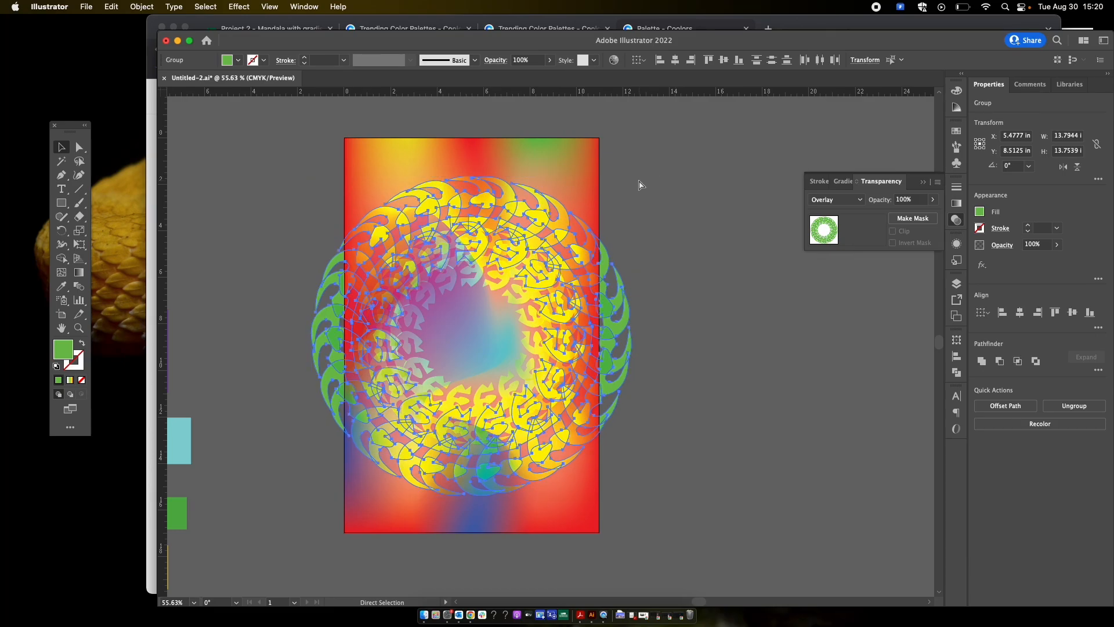
{"action": "left_click_drag", "start_coordinate": [633, 180], "coordinate": [719, 137]}
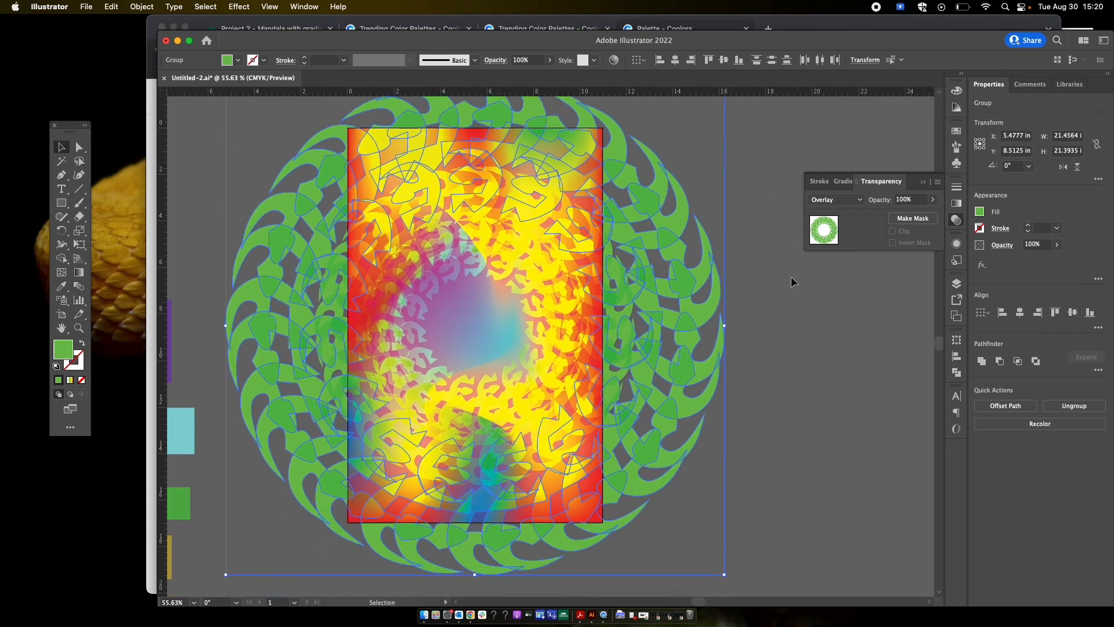
{"action": "left_click", "coordinate": [782, 287]}
{"action": "scroll", "coordinate": [743, 288], "scroll_direction": "up", "scroll_amount": 1}
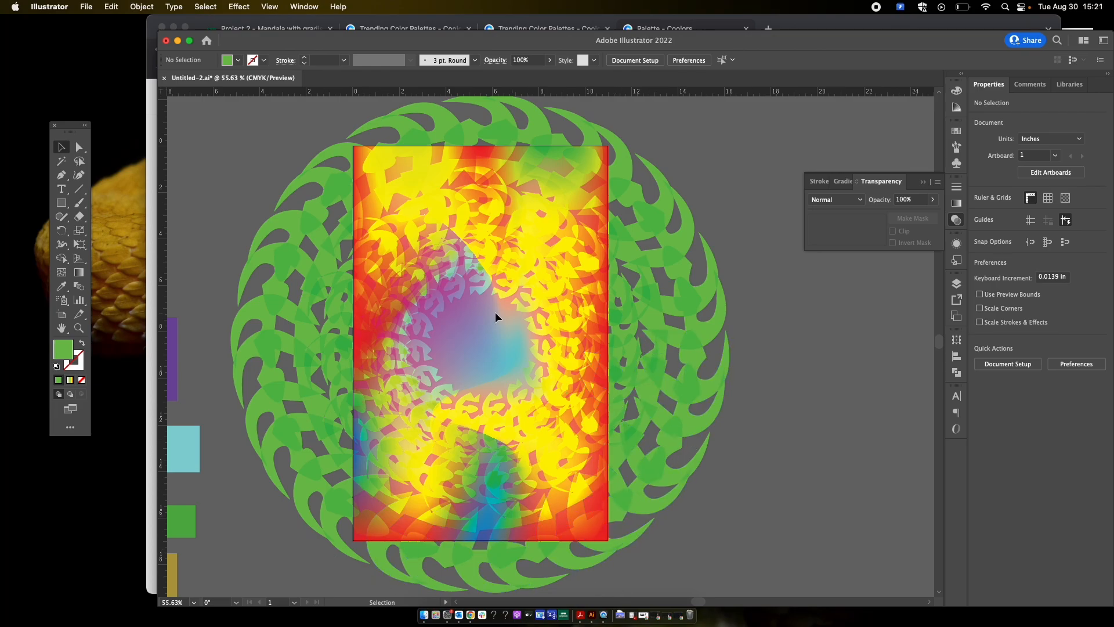
- Add an 11 × 17 in rectangle over the artwork and fill it with white FFFFFF
{"action": "left_click", "coordinate": [60, 203]}
{"action": "left_click", "coordinate": [426, 231]}
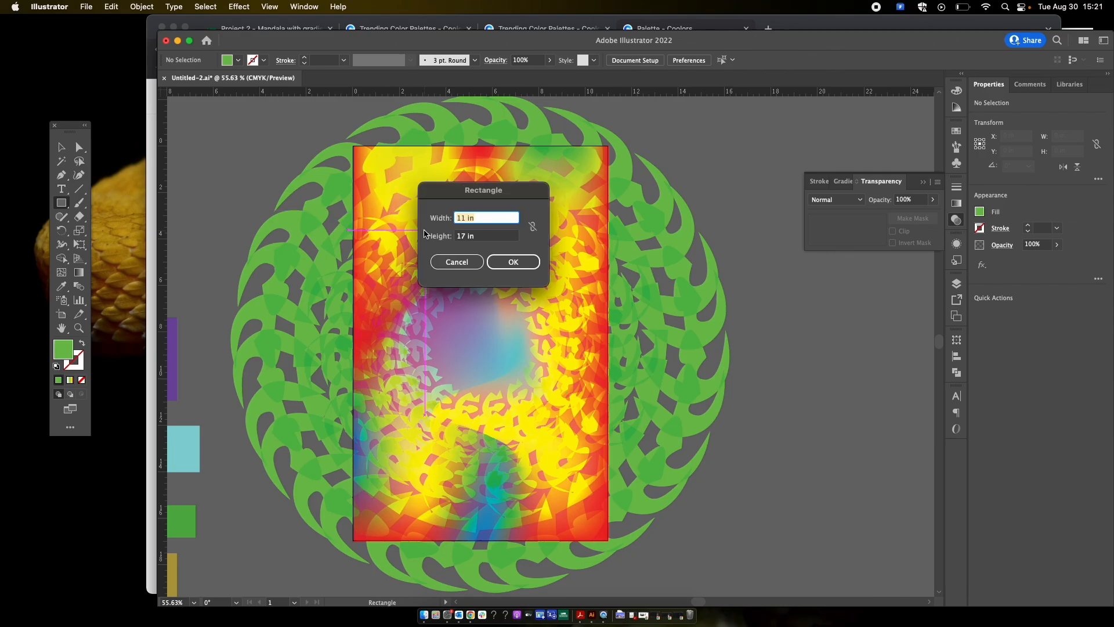
{"action": "left_click", "coordinate": [514, 262]}
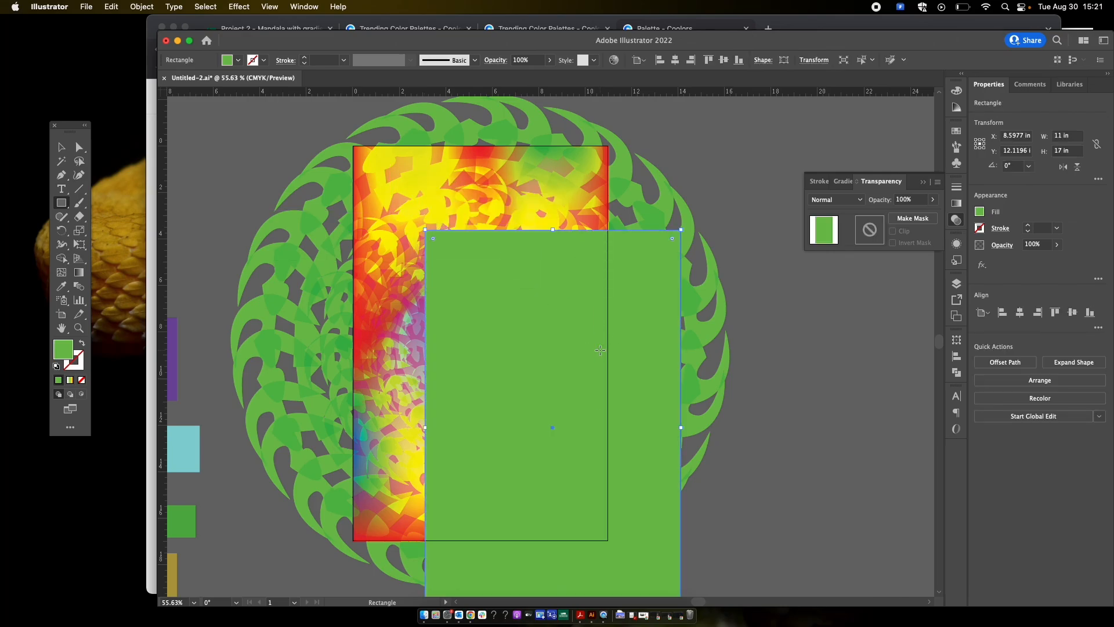
{"action": "key", "text": "v"}
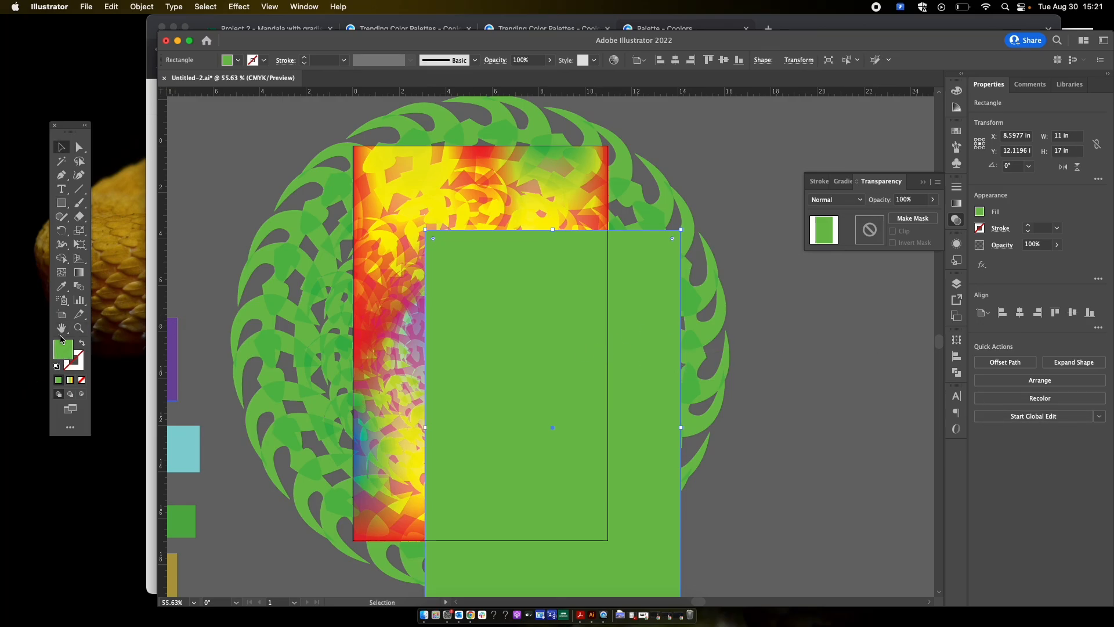
{"action": "double_click", "coordinate": [69, 357]}
{"action": "type", "text": "FFFFFF"}
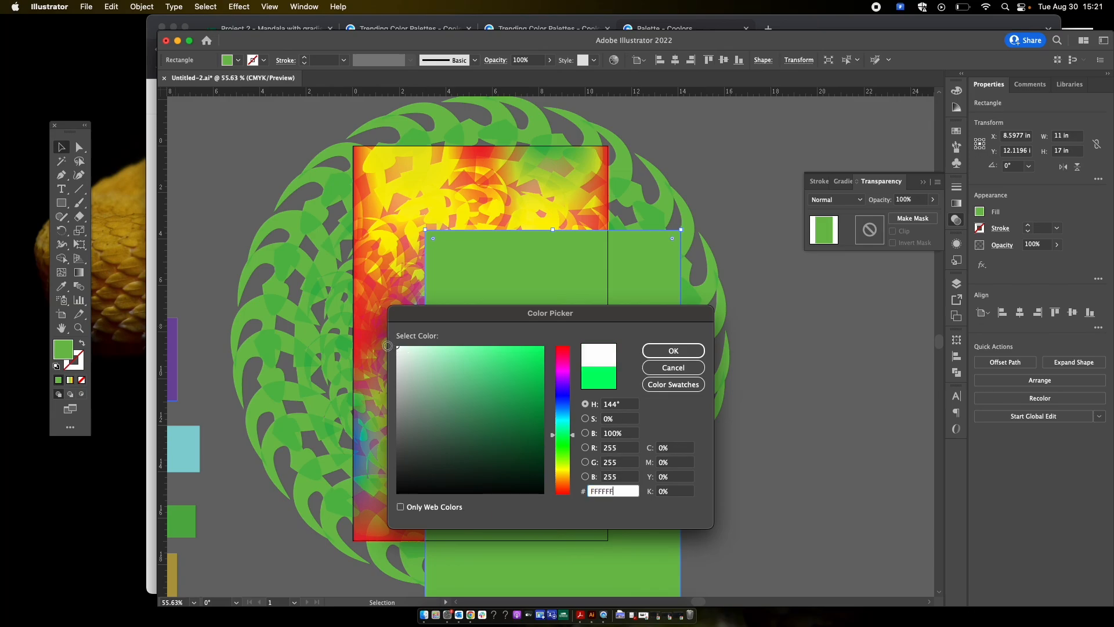
{"action": "left_click", "coordinate": [667, 355]}
- Center the white rectangle horizontally and vertically on the artboard so it covers the artwork
{"action": "scroll", "coordinate": [847, 316], "scroll_direction": "down", "scroll_amount": 3}
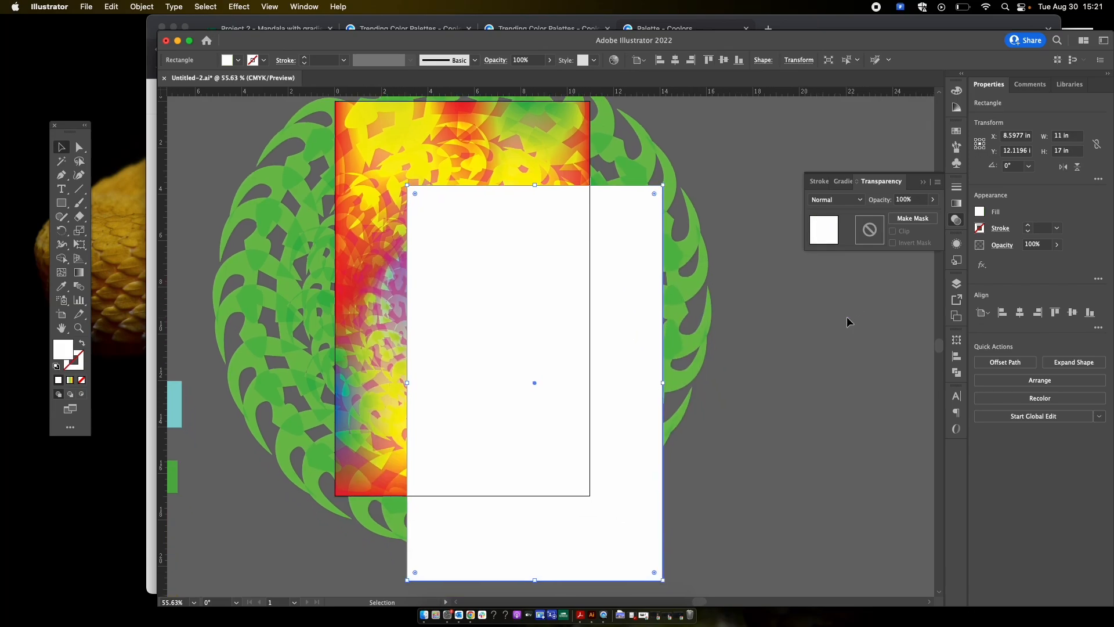
{"action": "scroll", "coordinate": [848, 316], "scroll_direction": "up", "scroll_amount": 1}
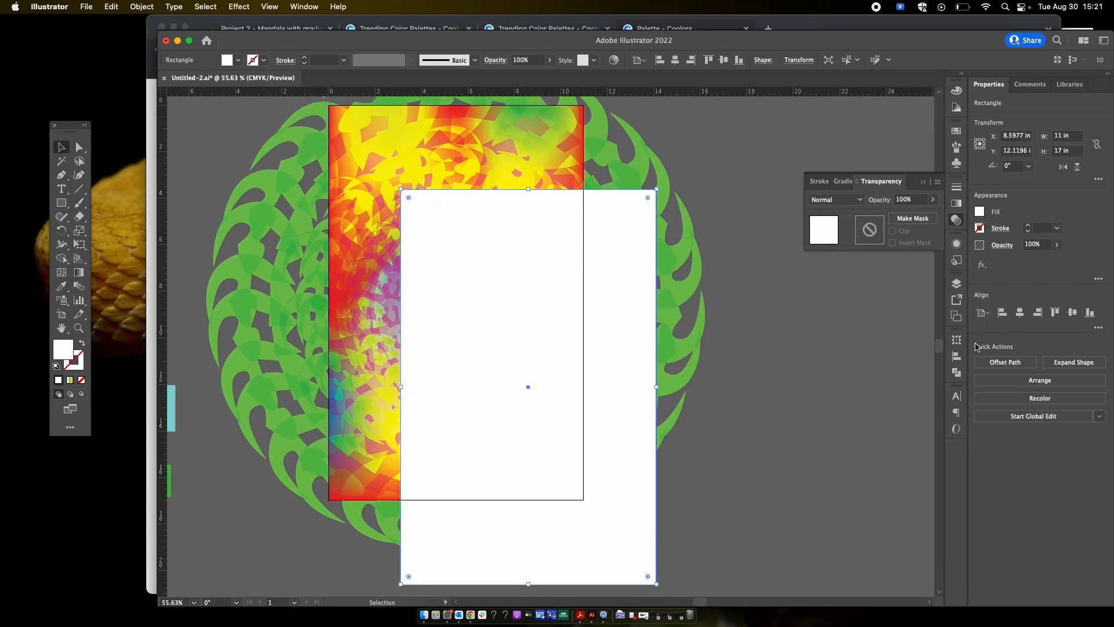
{"action": "left_click", "coordinate": [1022, 312]}
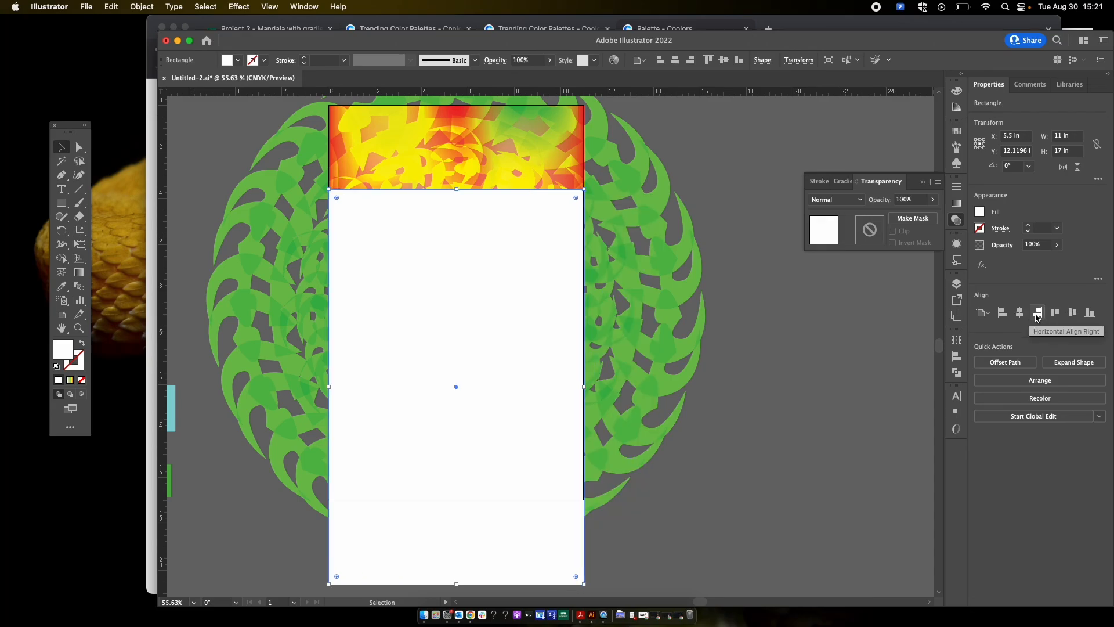
{"action": "left_click", "coordinate": [1073, 312]}
{"action": "left_click", "coordinate": [722, 347]}
{"action": "scroll", "coordinate": [723, 347], "scroll_direction": "up", "scroll_amount": 3}
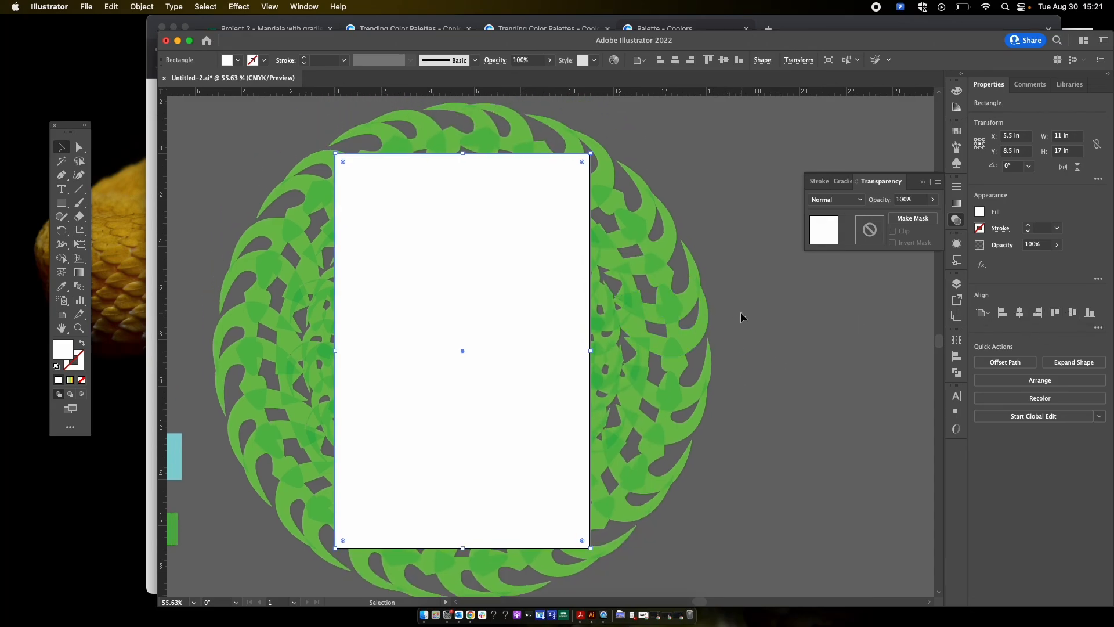
- Select the white rectangle together with all the mandala copies, make a clipping mask from them, and deselect
{"action": "left_click_drag", "start_coordinate": [710, 339], "coordinate": [534, 382]}
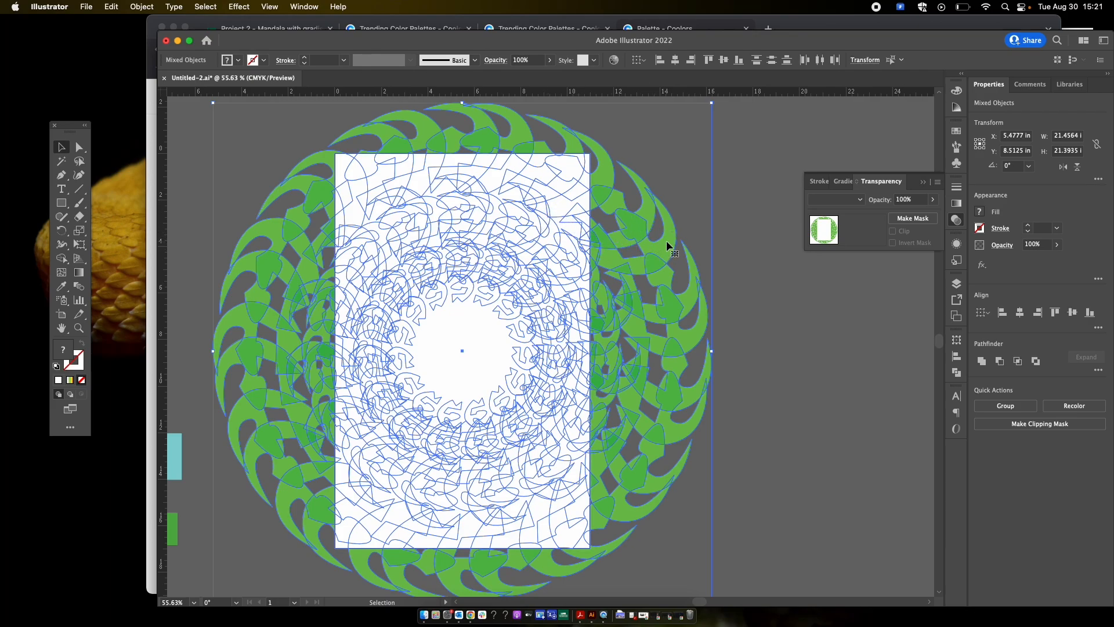
{"action": "right_click", "coordinate": [650, 250]}
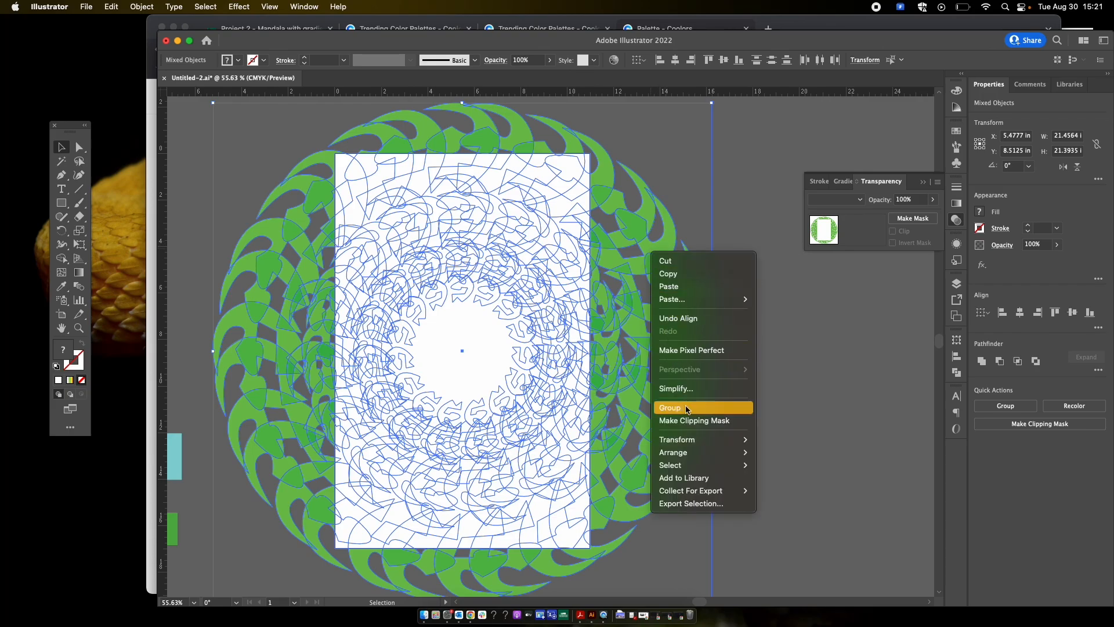
{"action": "left_click", "coordinate": [706, 421]}
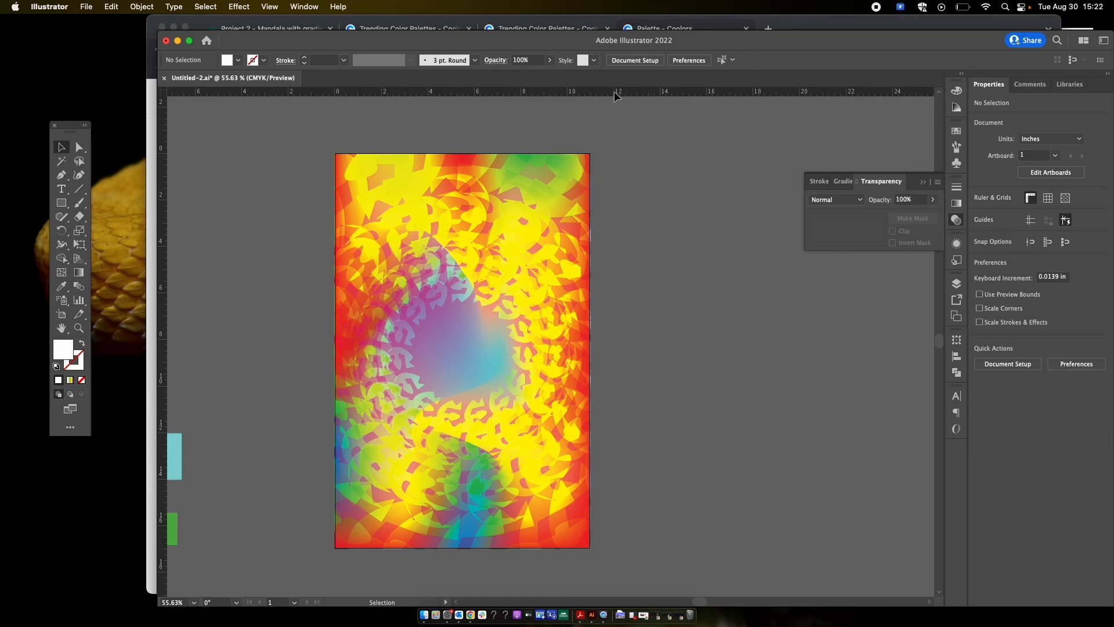
{"action": "scroll", "coordinate": [309, 304], "scroll_direction": "down", "scroll_amount": 2}
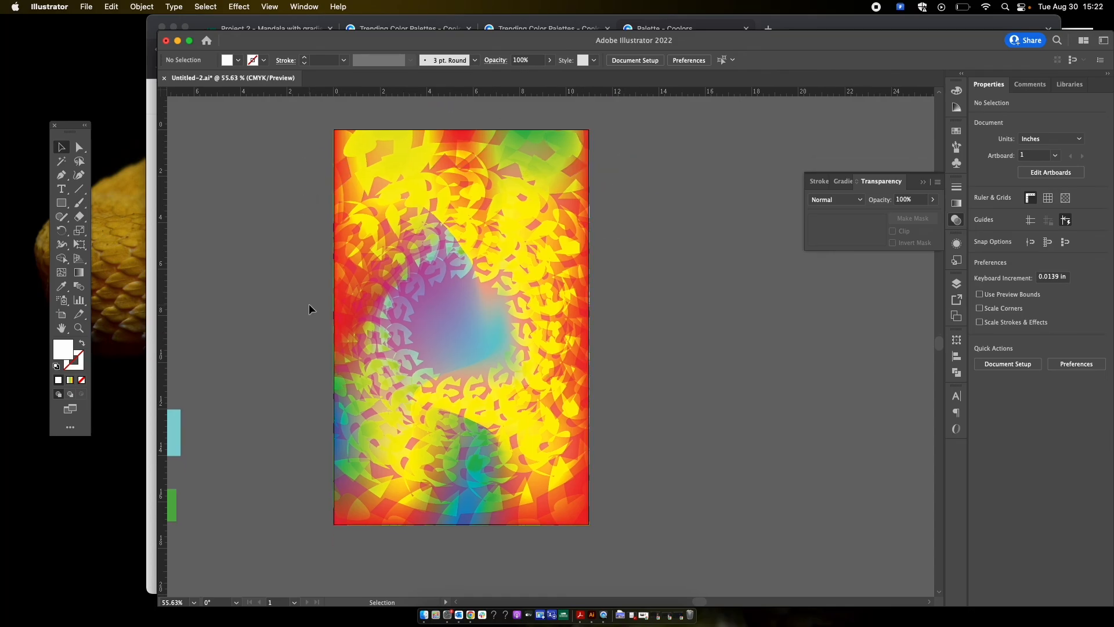